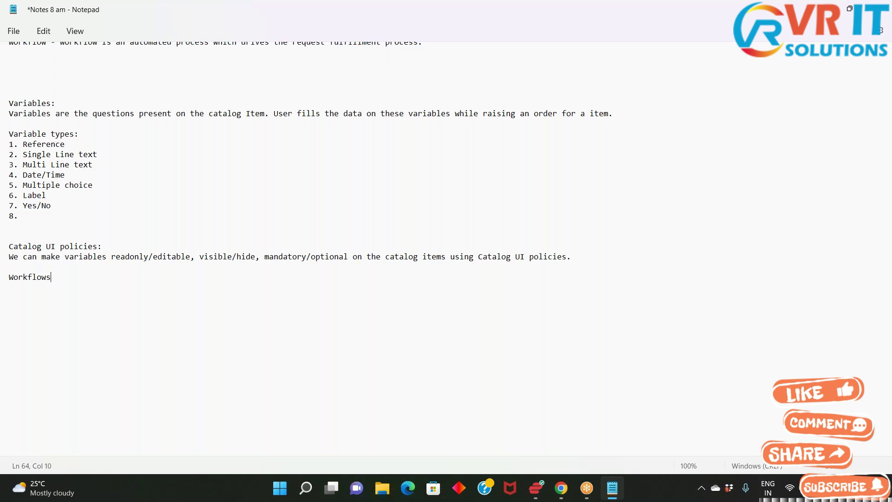
# - Complete the Workflows note with "It is an automated process that gets triggered when the RITM is created for fulfillment process of Requested Item."
pyautogui.hotkey('ctrl', '+')
pyautogui.hotkey('ctrl', '+')
pyautogui.hotkey('ctrl', '+')
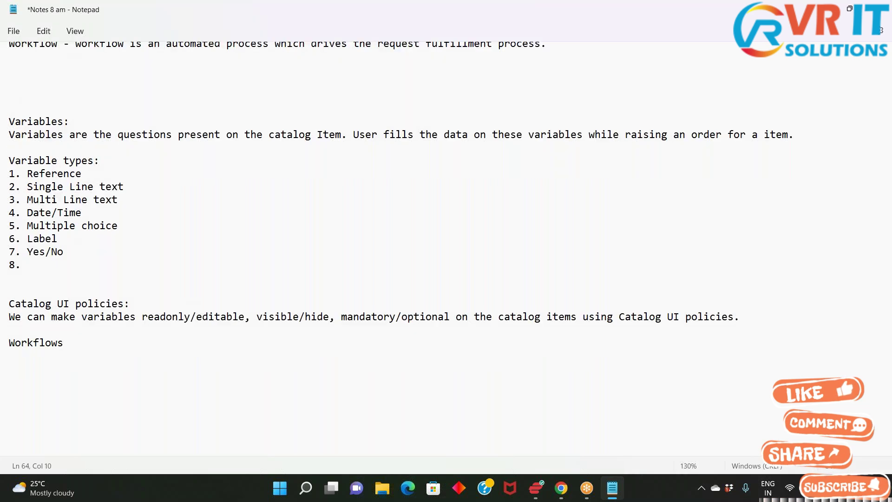
pyautogui.hotkey('ctrl', '-')
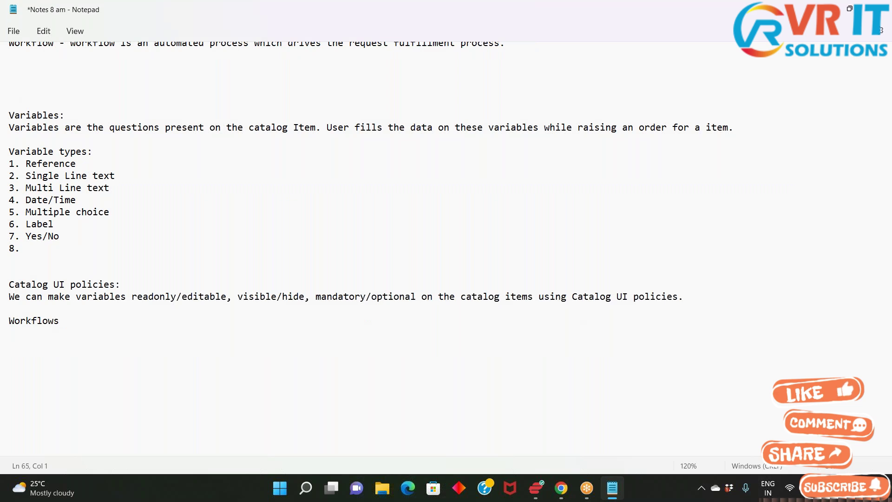
pyautogui.write('- ')
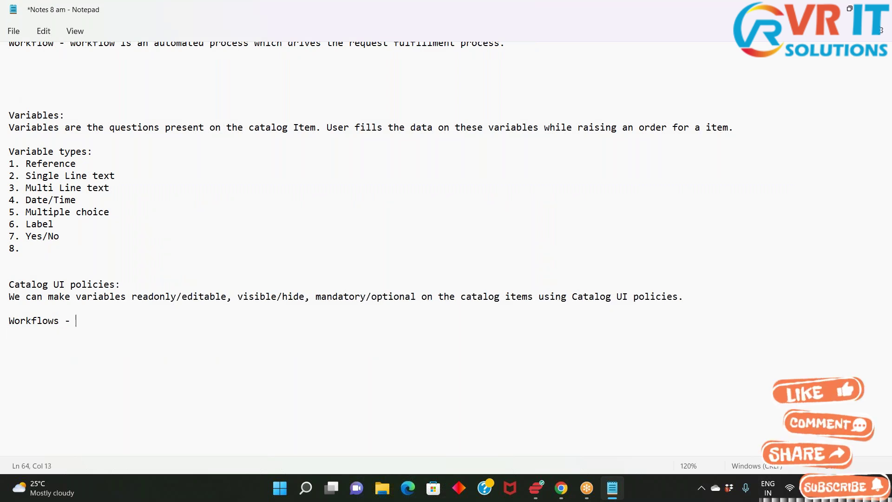
pyautogui.write('IT')
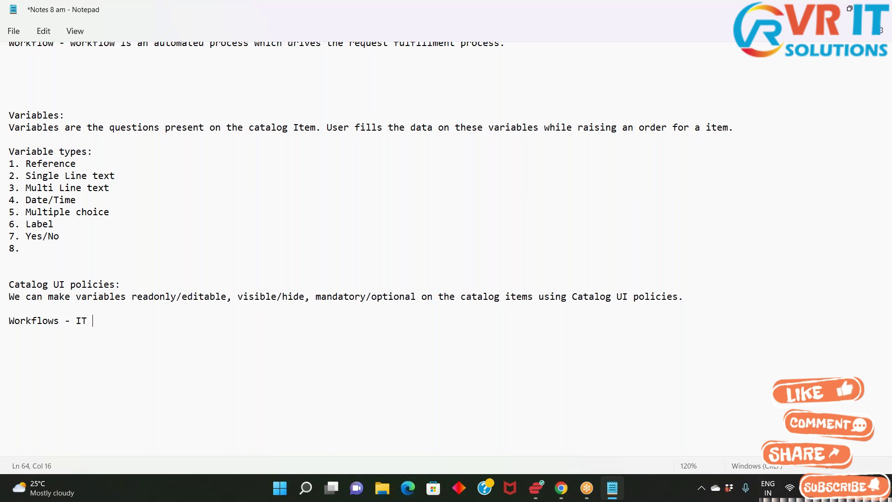
pyautogui.write('t is a')
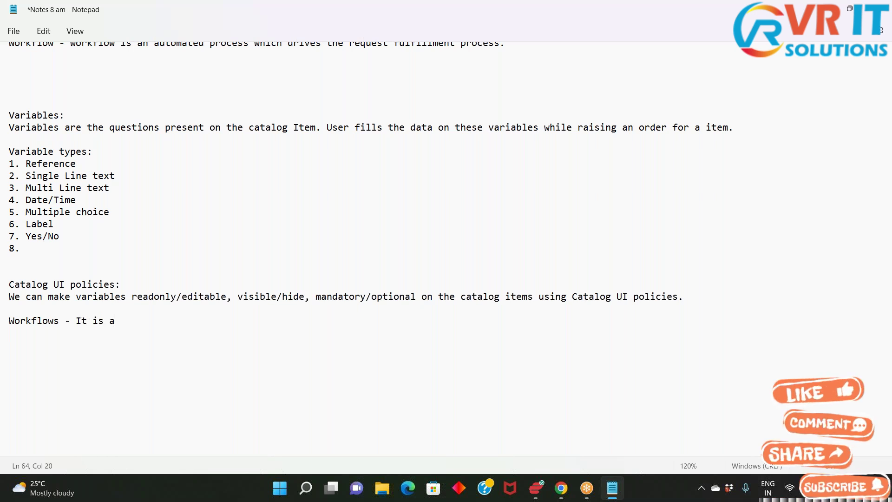
pyautogui.write('n aut')
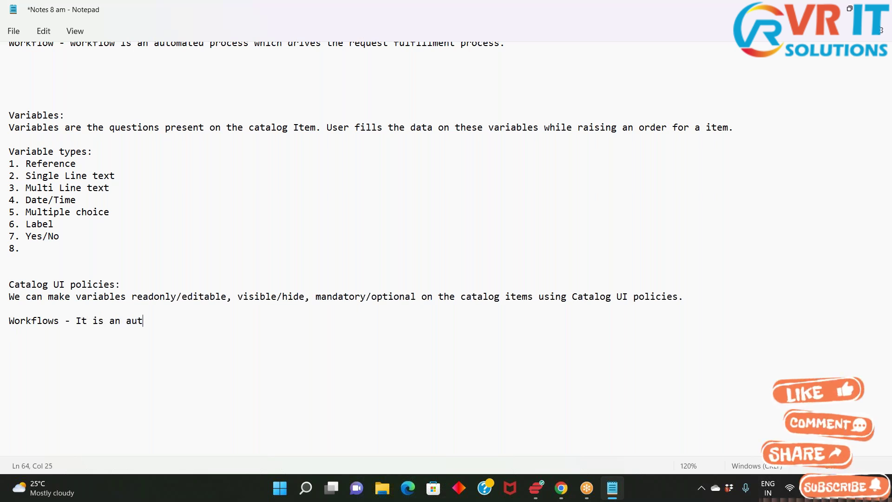
pyautogui.write('omated proc')
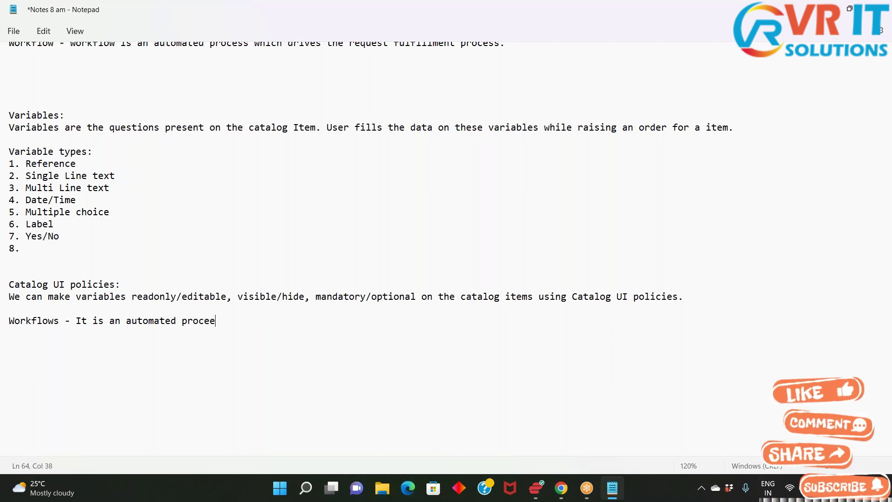
pyautogui.write('ess that')
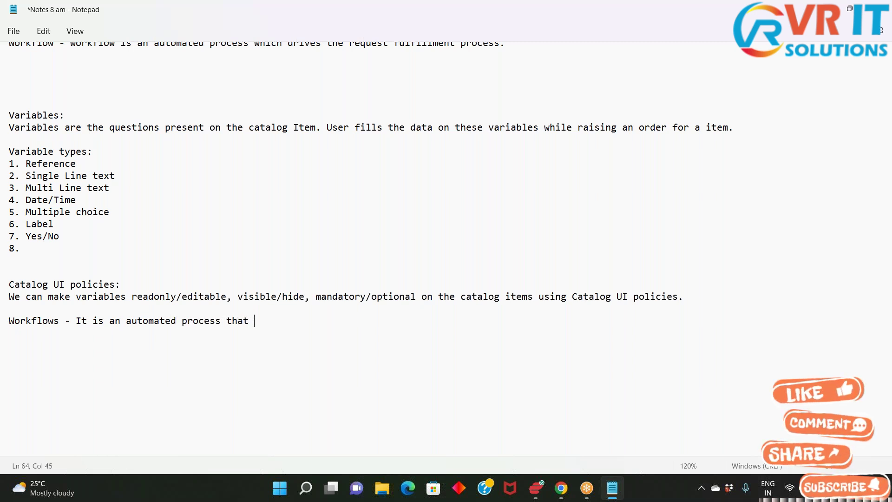
pyautogui.write(' h')
pyautogui.press('BackSpace')
pyautogui.write('get ')
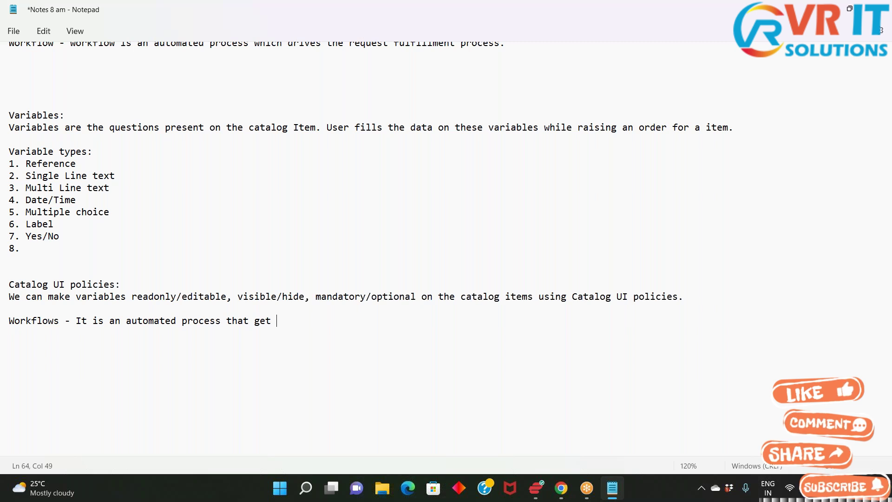
pyautogui.write('s trigg')
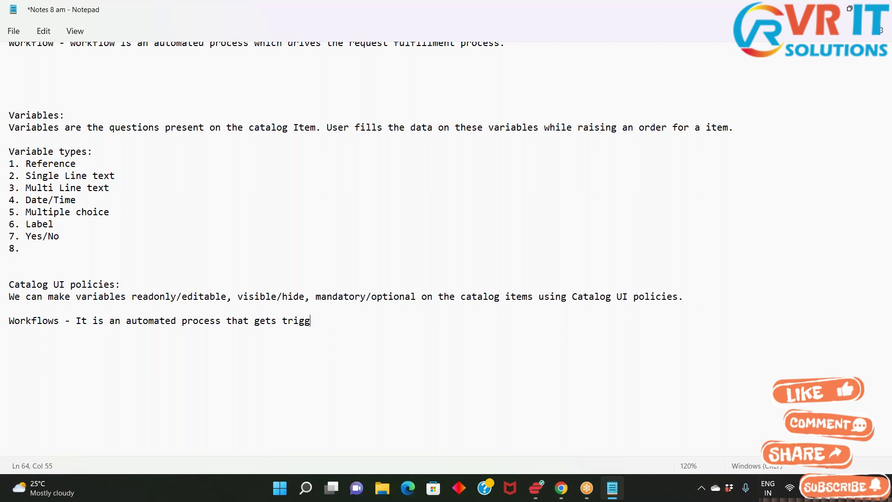
pyautogui.write('ered when the RITM is')
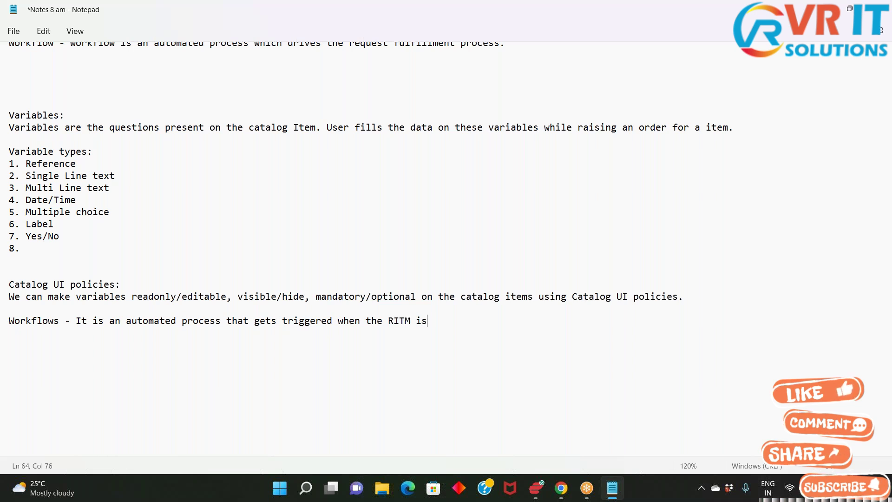
pyautogui.write(' create')
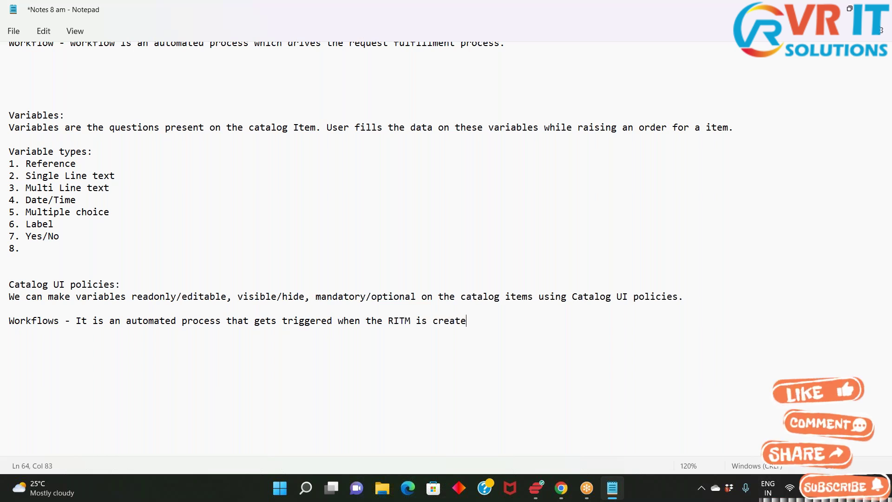
pyautogui.write('d for f')
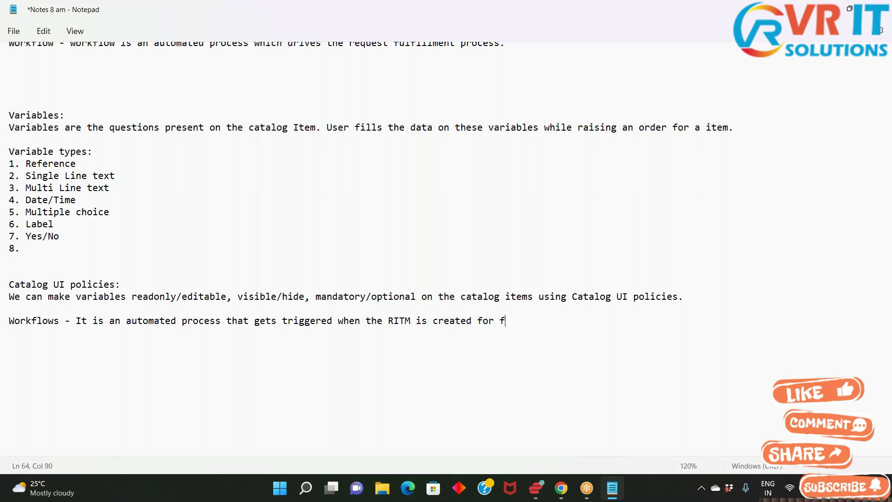
pyautogui.write('i')
pyautogui.write('ulfillment')
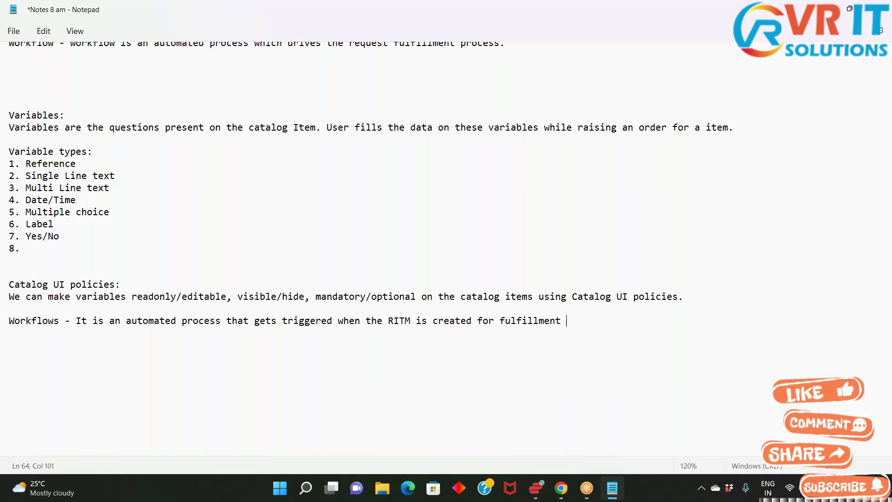
pyautogui.write(' process')
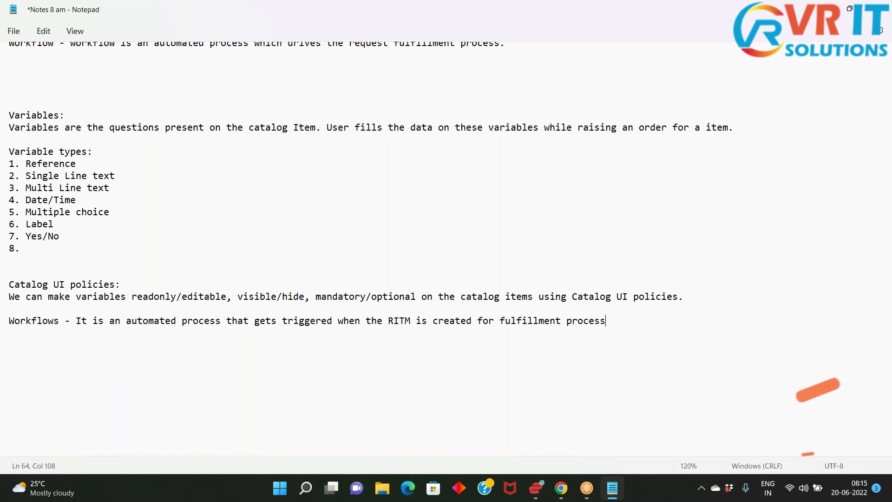
pyautogui.write('of Re')
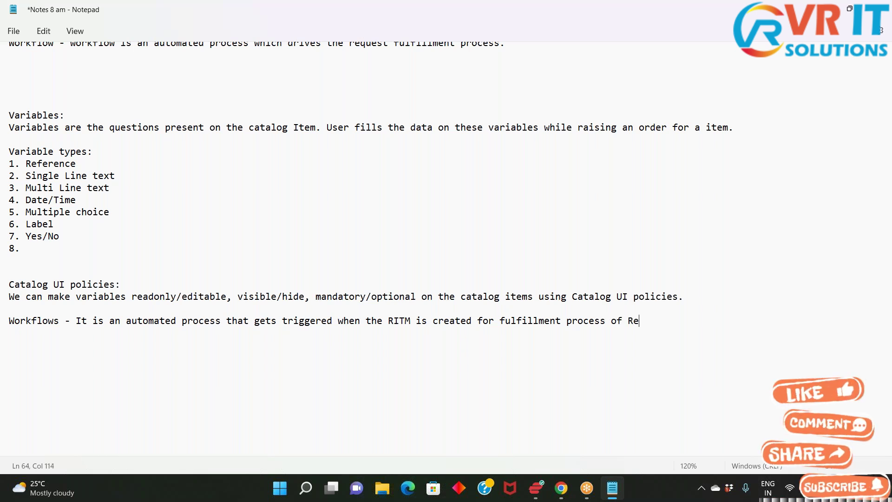
pyautogui.write('quested ')
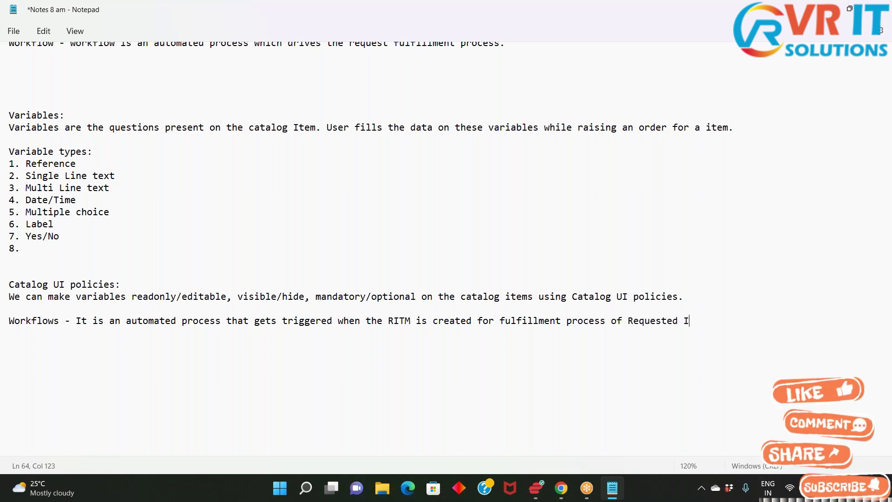
pyautogui.write('Item.')
pyautogui.press('Return')
pyautogui.press('Return')
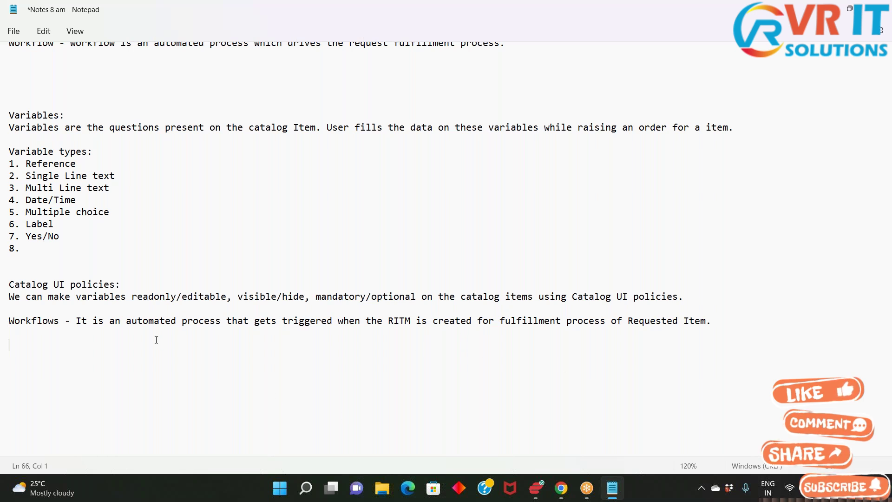
# - Switch to ServiceNow in Chrome and open the My custom Item 1 record from the Catalog Items list in a new tab
pyautogui.doubleClick(33, 322)
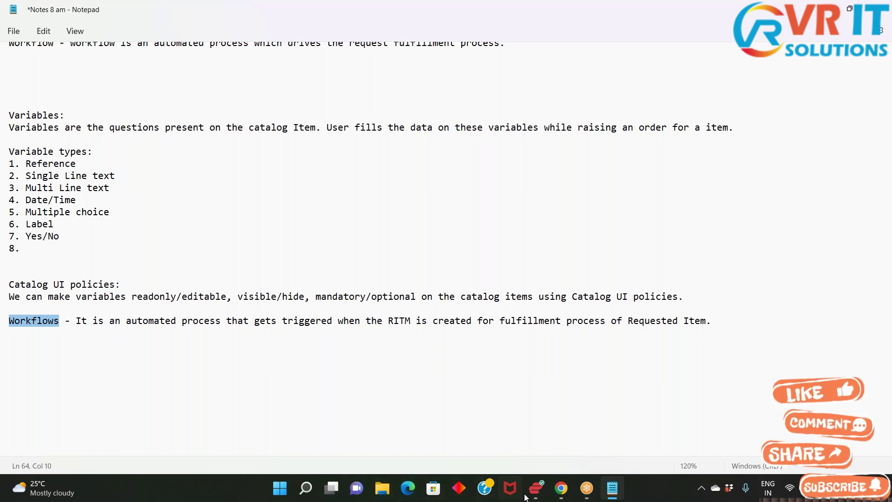
pyautogui.click(569, 489)
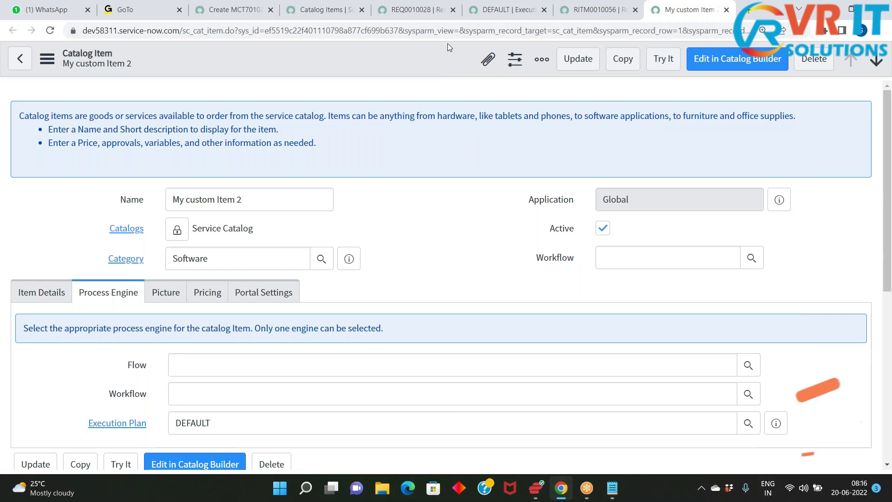
pyautogui.click(331, 10)
pyautogui.rightClick(57, 221)
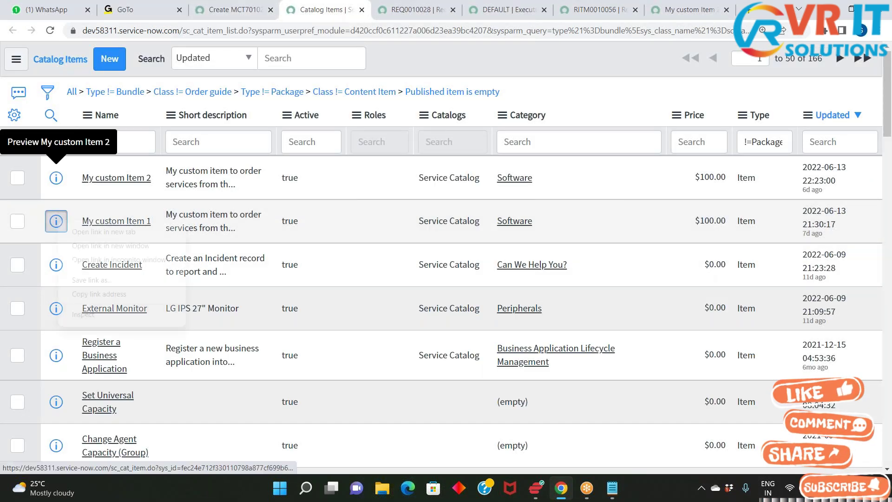
pyautogui.click(86, 229)
pyautogui.click(687, 11)
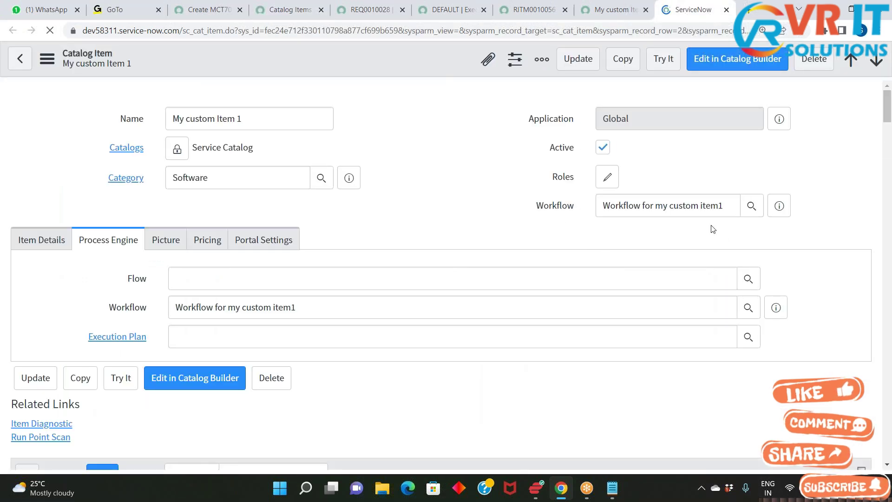
# - Open the workflow assigned to My custom Item 1 and examine its activities from Begin through approvals, catalog tasks and Join to Set Values
pyautogui.tripleClick(711, 258)
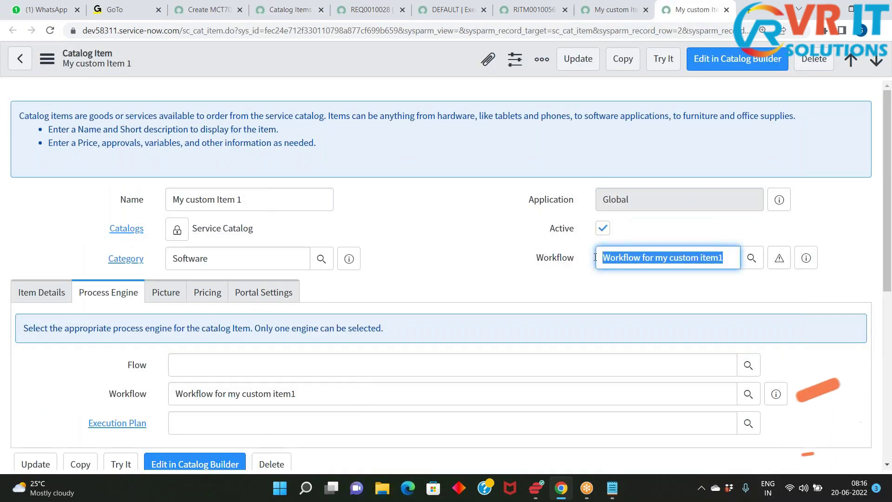
pyautogui.click(779, 266)
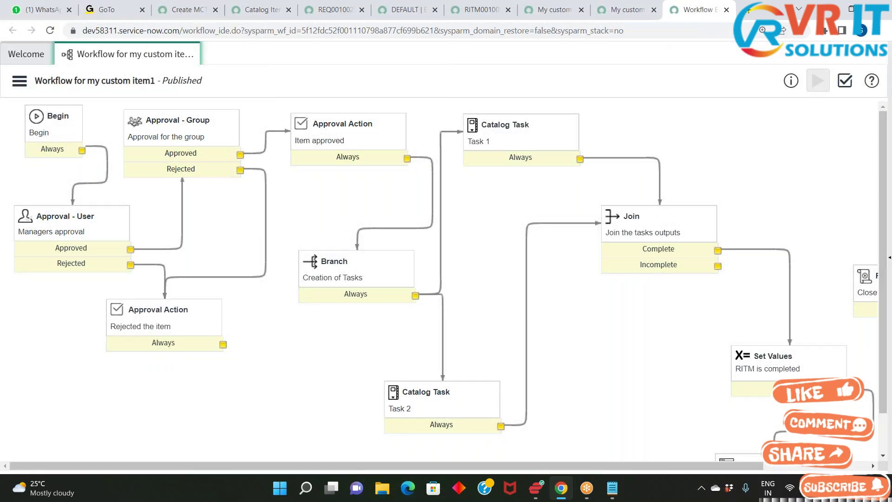
pyautogui.scroll(-2, 260, 259)
pyautogui.scroll(2, 259, 259)
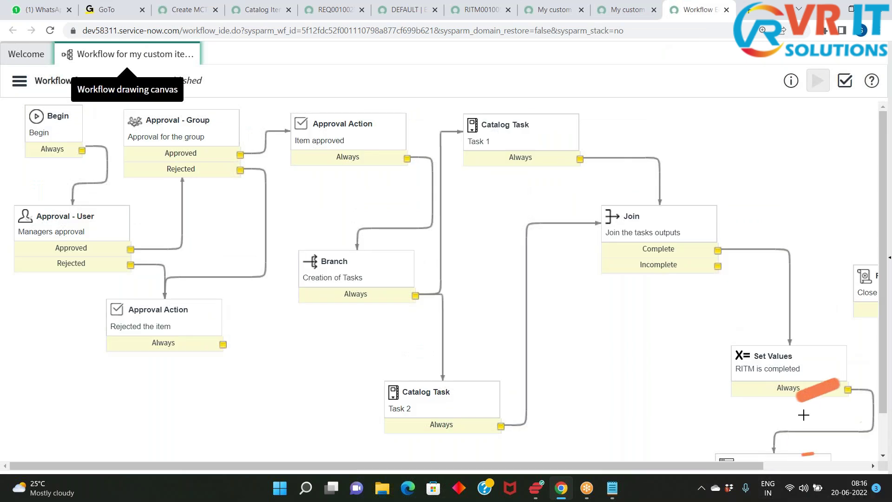
pyautogui.scroll(-1, 519, 303)
pyautogui.scroll(-2, 237, 153)
pyautogui.scroll(3, 253, 269)
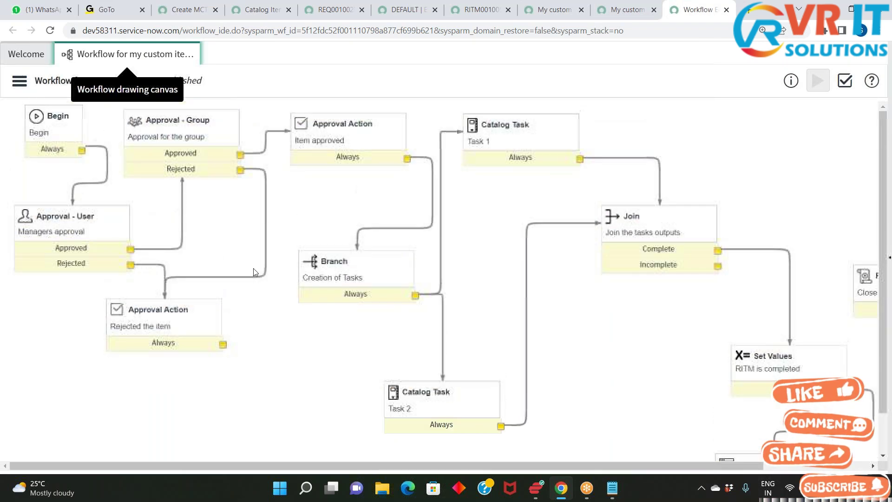
pyautogui.click(48, 130)
pyautogui.scroll(-1, 798, 439)
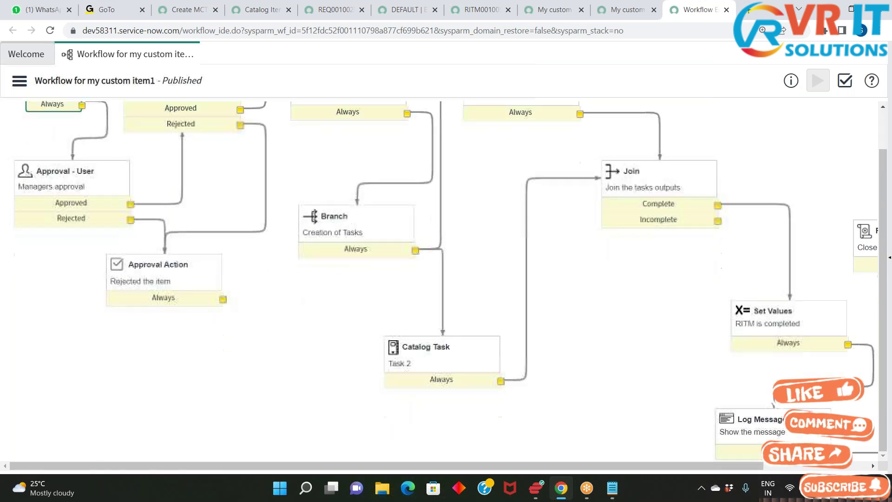
pyautogui.moveTo(740, 462)
pyautogui.mouseDown()
pyautogui.moveTo(817, 462)
pyautogui.moveTo(741, 465)
pyautogui.mouseUp()
pyautogui.scroll(1, 298, 309)
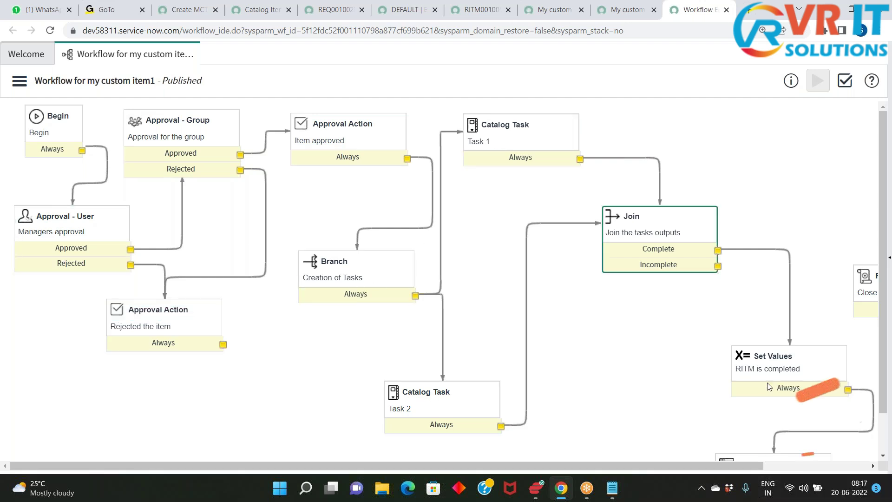
pyautogui.scroll(-1, 722, 382)
pyautogui.scroll(1, 474, 313)
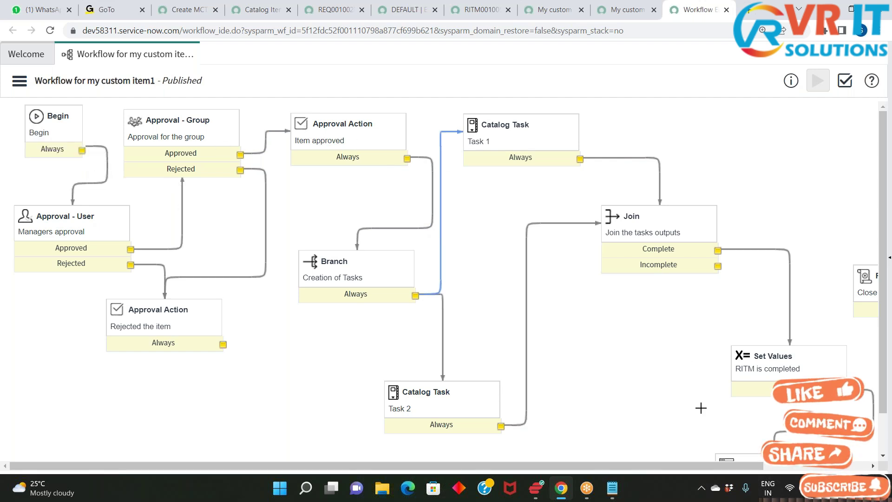
pyautogui.scroll(-1, 89, 313)
pyautogui.scroll(1, 273, 300)
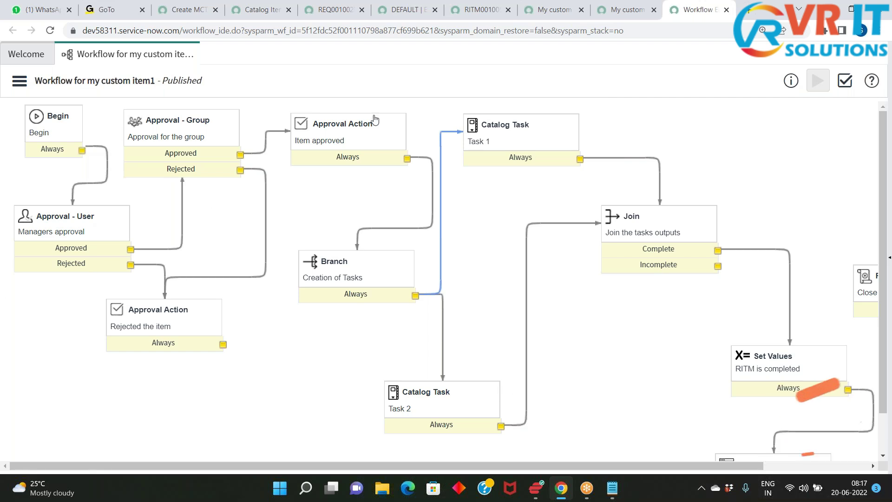
# - Return to the My custom Item 1 record and review its name and assigned workflow
pyautogui.click(626, 10)
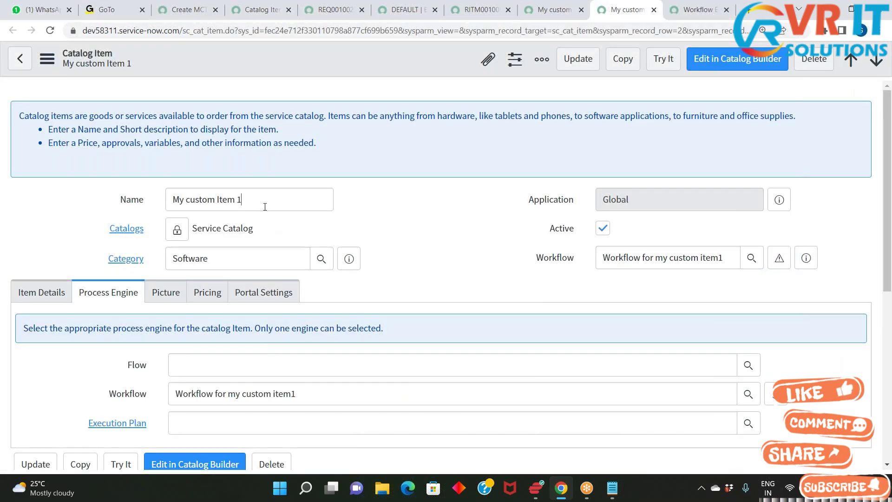
pyautogui.moveTo(263, 203); pyautogui.dragTo(169, 201)
pyautogui.click(516, 251)
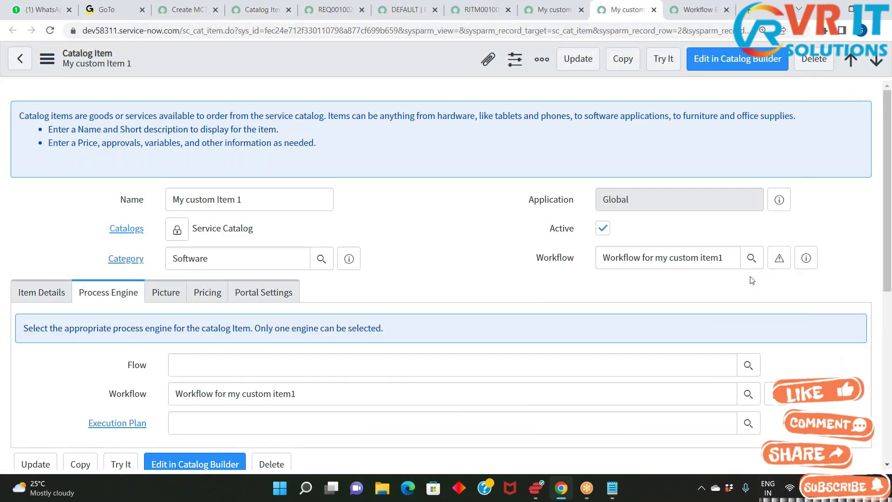
pyautogui.moveTo(736, 261); pyautogui.dragTo(592, 260)
pyautogui.click(421, 244)
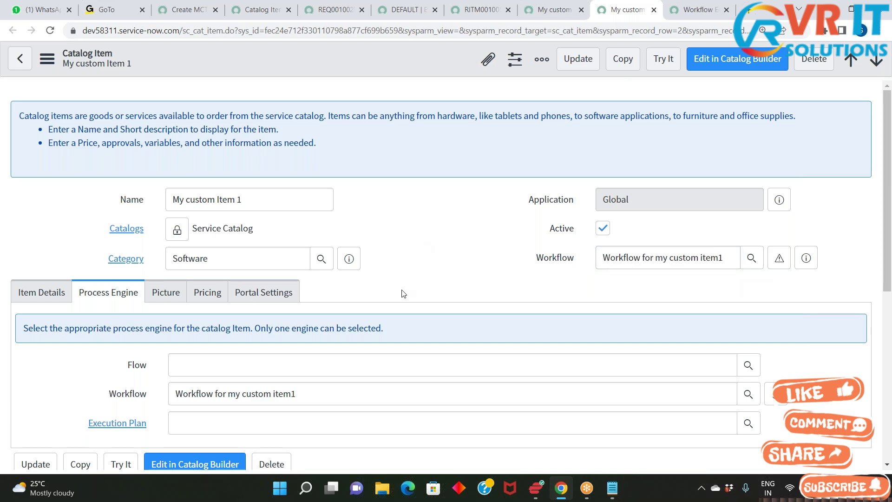
# - Try out My custom Item 1 and fill Requested For by searching the user list by name and choosing the architect user
pyautogui.click(664, 60)
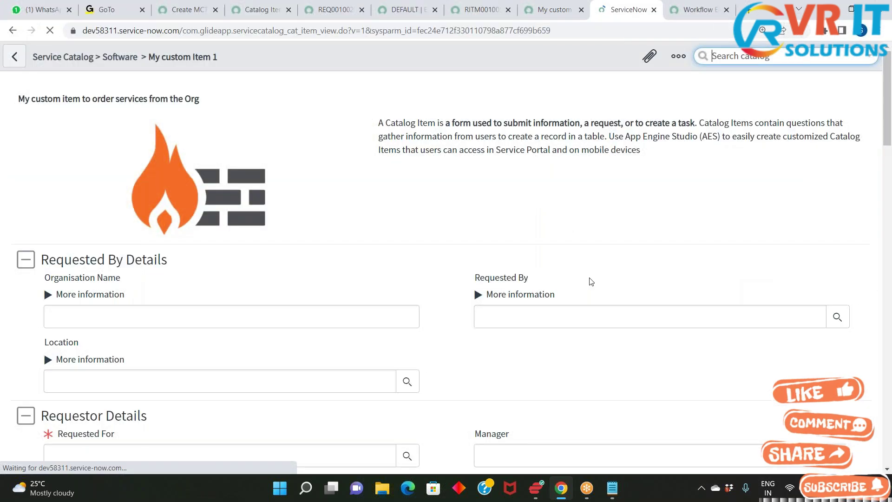
pyautogui.scroll(-3, 520, 319)
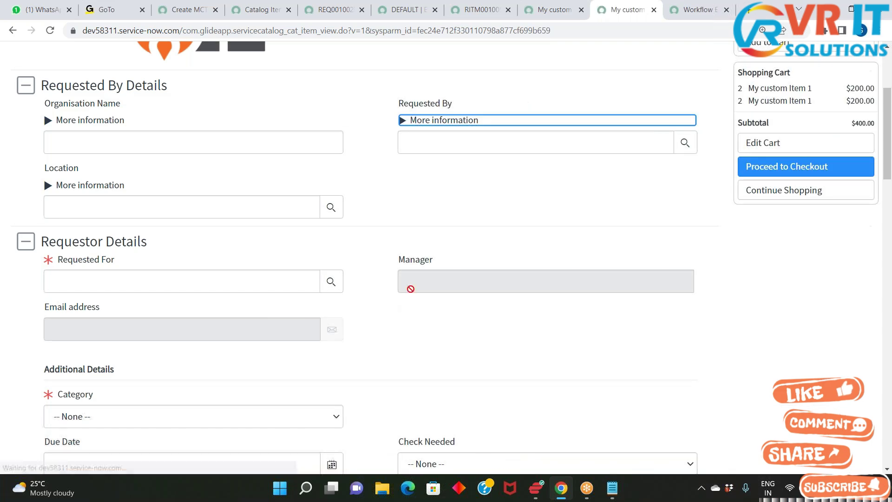
pyautogui.click(331, 282)
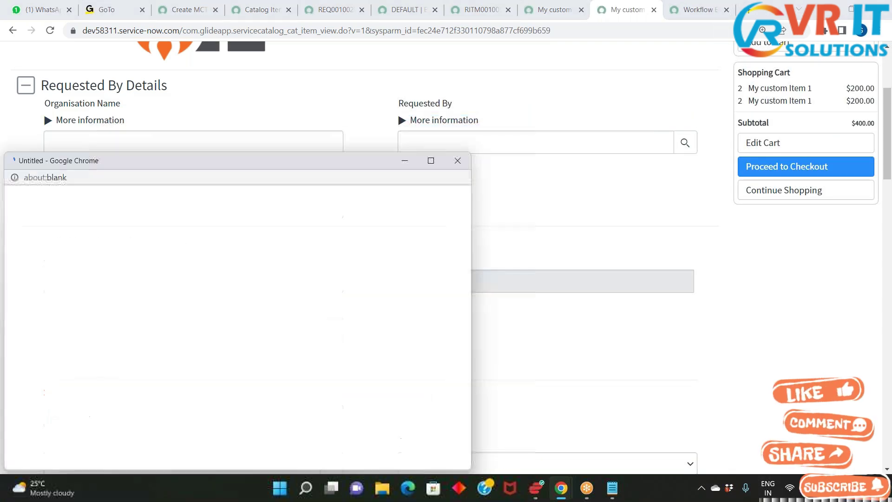
pyautogui.scroll(-5, 116, 352)
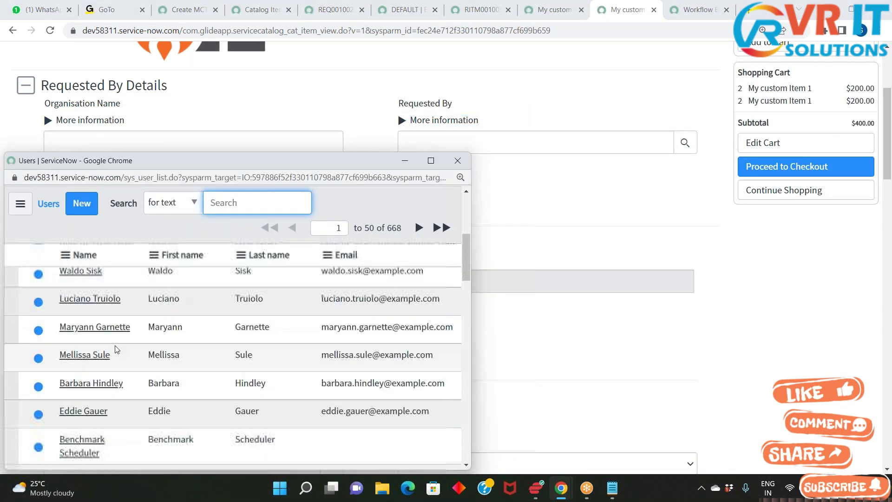
pyautogui.scroll(5, 115, 326)
pyautogui.click(116, 307)
pyautogui.click(119, 329)
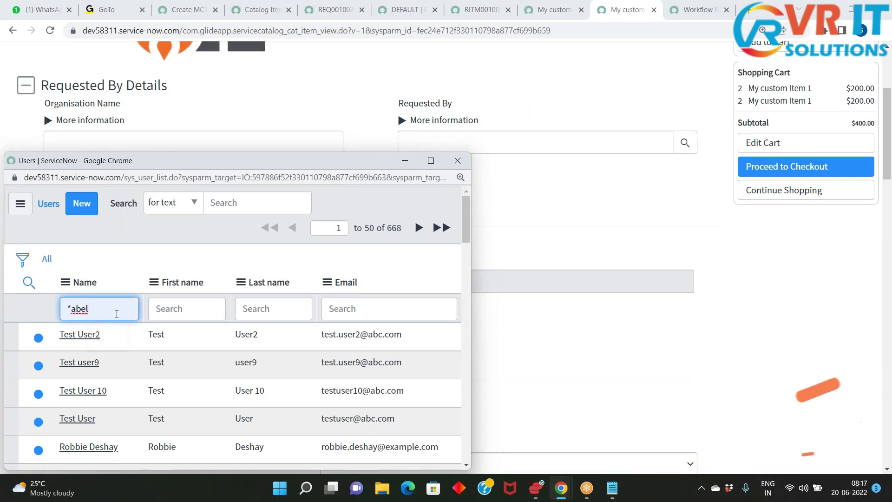
pyautogui.press('Return')
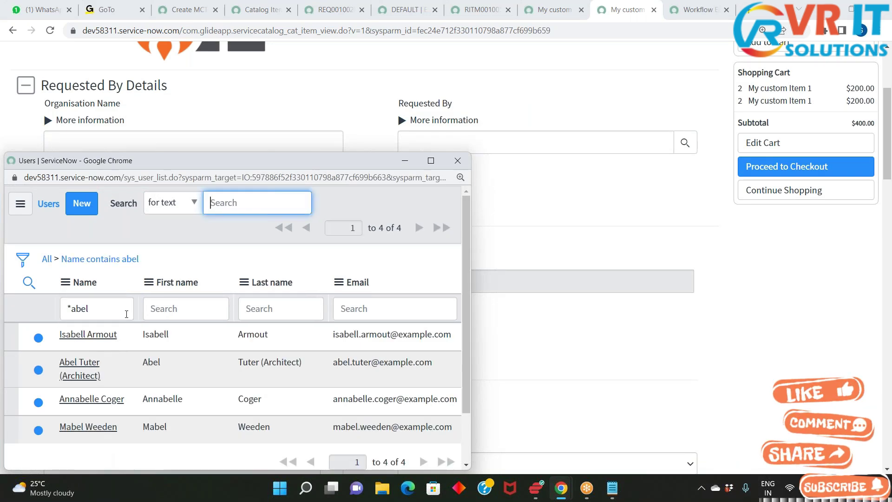
pyautogui.click(80, 367)
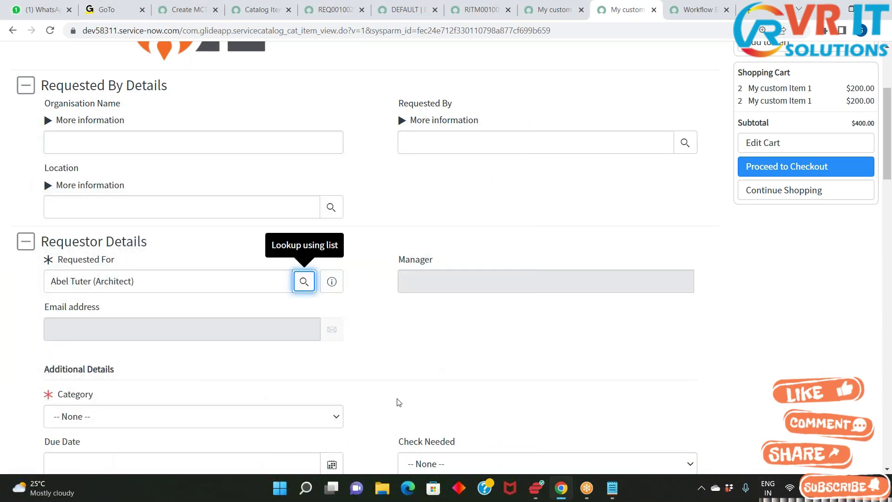
# - Set the item's Category to Software and order the item immediately with quantity 1
pyautogui.scroll(-3, 397, 402)
pyautogui.click(147, 242)
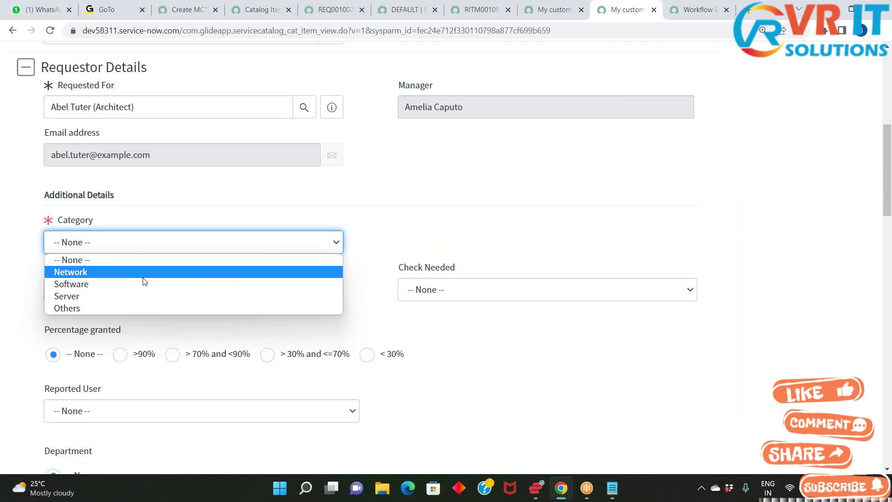
pyautogui.click(144, 283)
pyautogui.scroll(-8, 525, 389)
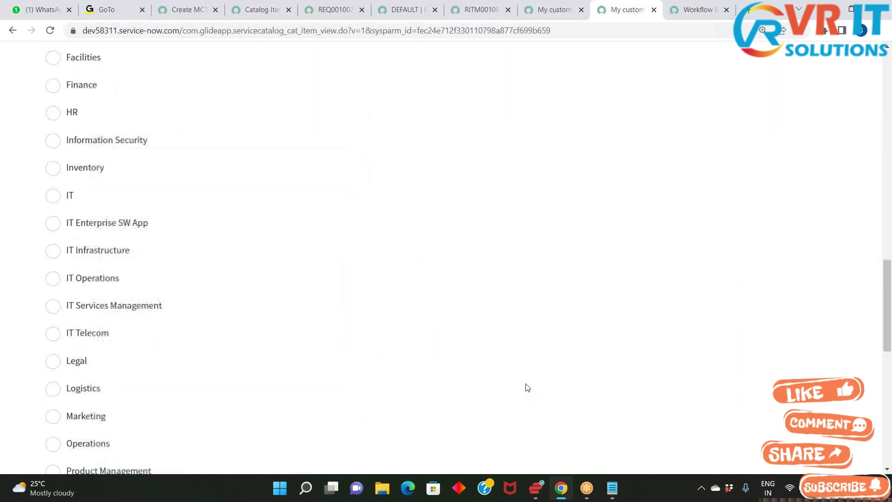
pyautogui.scroll(-9, 528, 391)
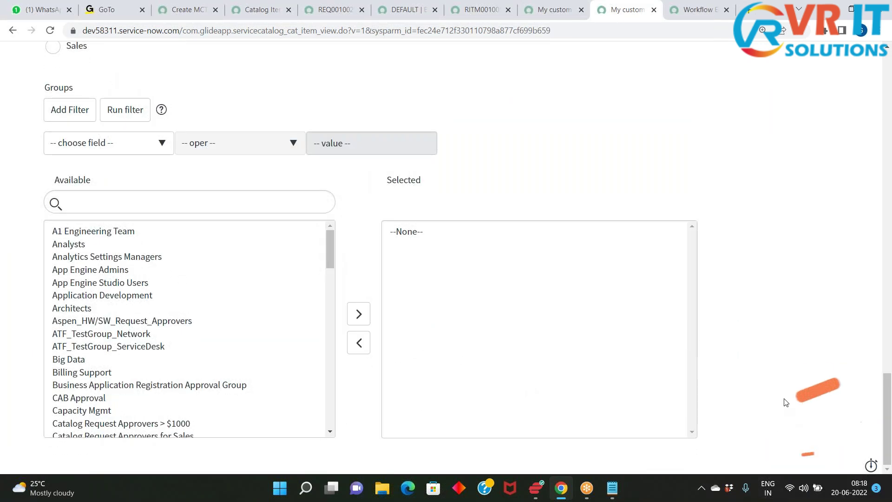
pyautogui.scroll(20, 785, 402)
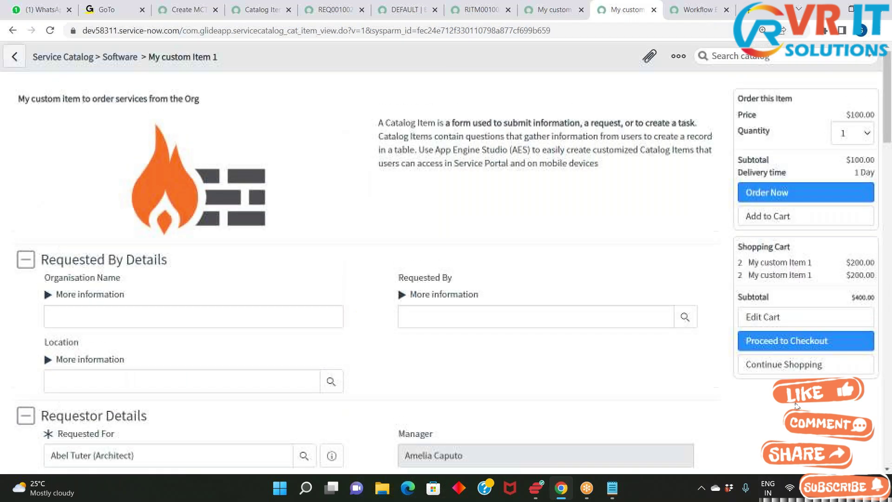
pyautogui.click(790, 200)
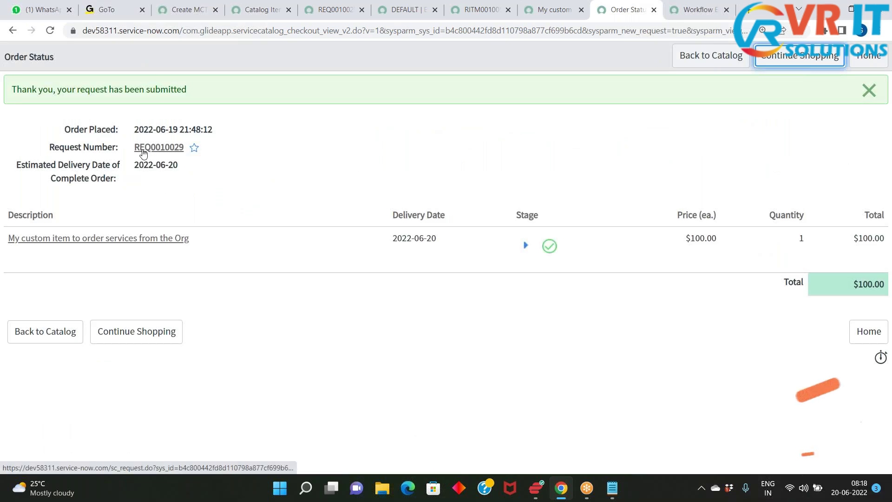
# - Open the submitted request from the order status and open its requested item in a new tab
pyautogui.click(162, 151)
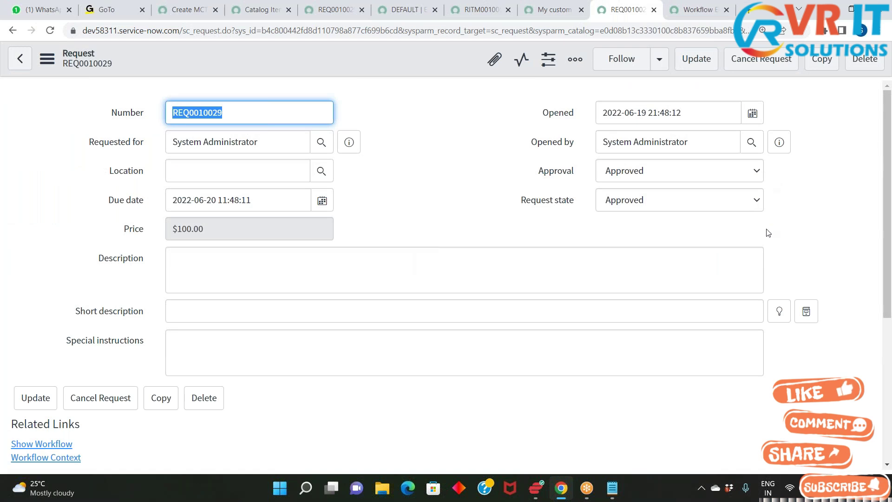
pyautogui.scroll(-5, 768, 232)
pyautogui.rightClick(71, 365)
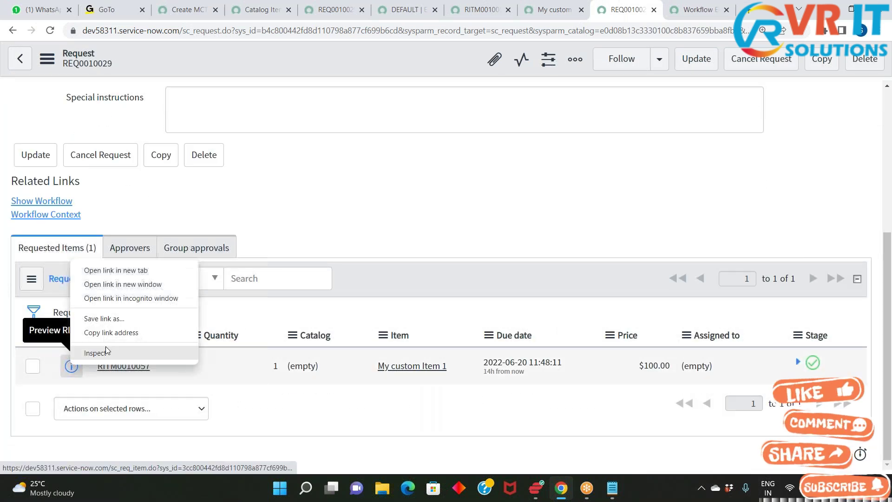
pyautogui.click(122, 271)
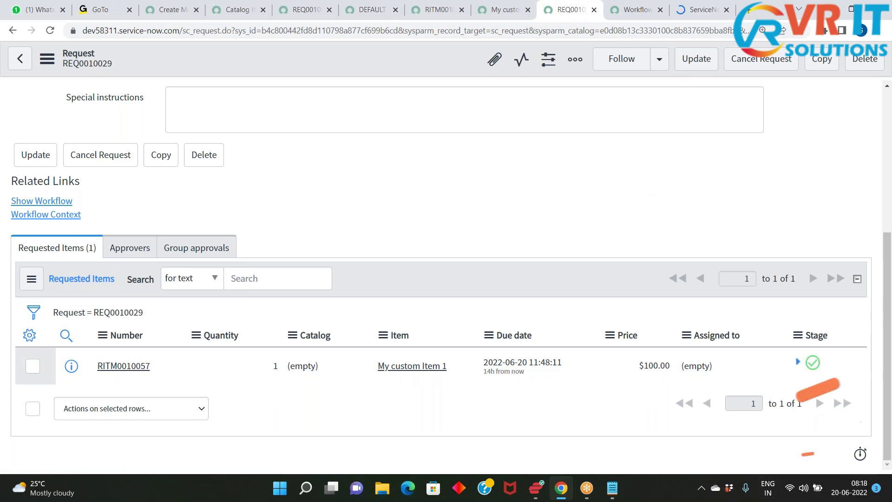
pyautogui.click(703, 10)
pyautogui.click(416, 161)
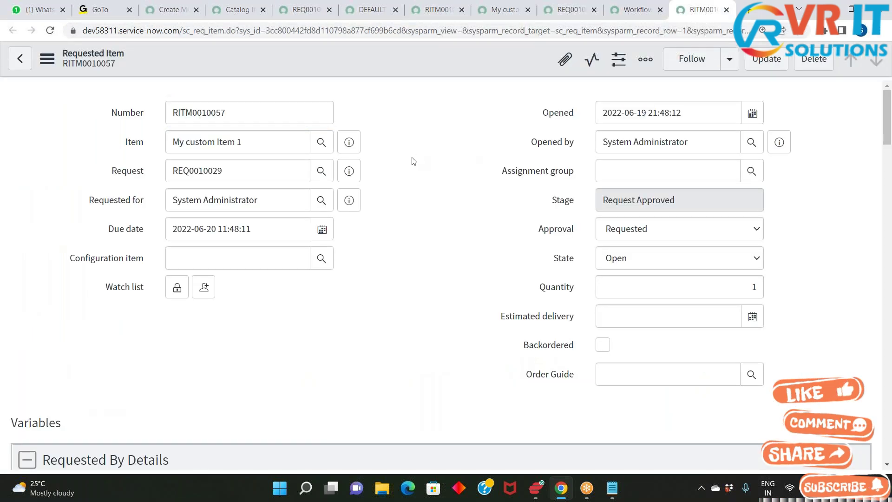
# - Examine the requested item's number, stage, variables, related links and catalog tasks
pyautogui.moveTo(246, 111); pyautogui.dragTo(166, 113)
pyautogui.click(481, 205)
pyautogui.scroll(-10, 478, 279)
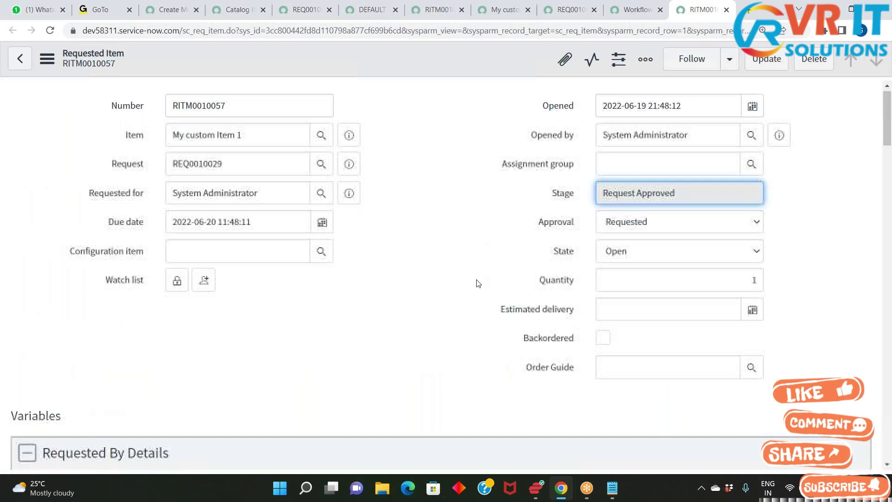
pyautogui.scroll(-5, 478, 292)
pyautogui.scroll(8, 480, 295)
pyautogui.scroll(-20, 481, 298)
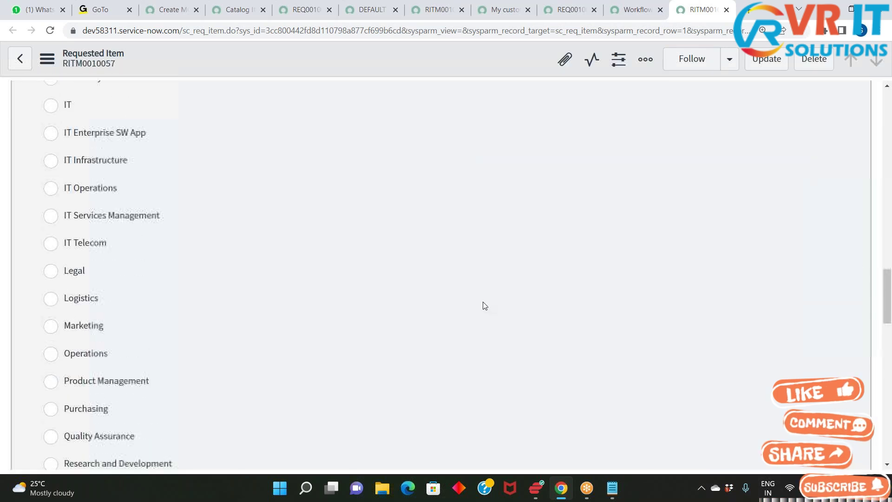
pyautogui.scroll(-20, 487, 308)
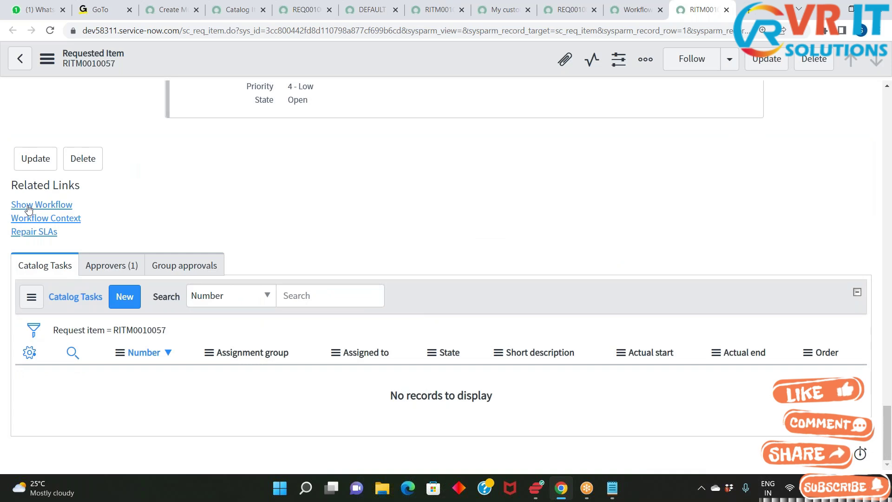
# - Review the requested item's number and item name, and show the workflow running for it
pyautogui.scroll(20, 194, 243)
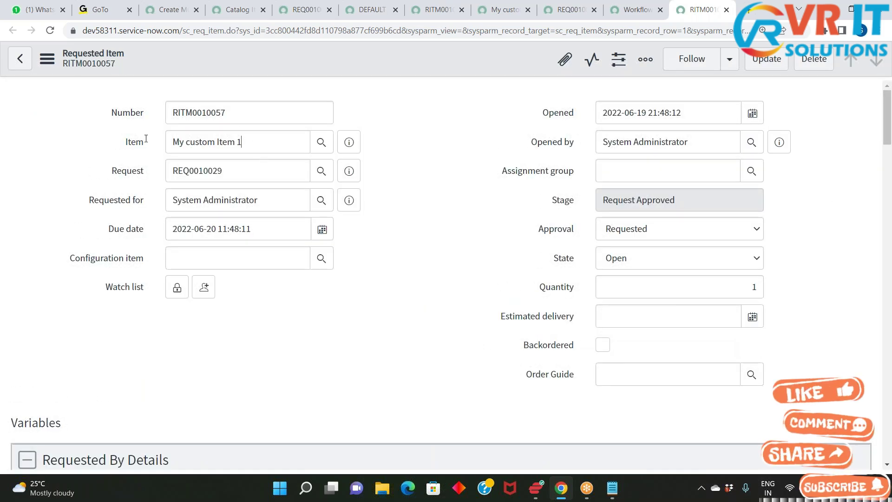
pyautogui.tripleClick(222, 149)
pyautogui.moveTo(245, 117); pyautogui.dragTo(162, 113)
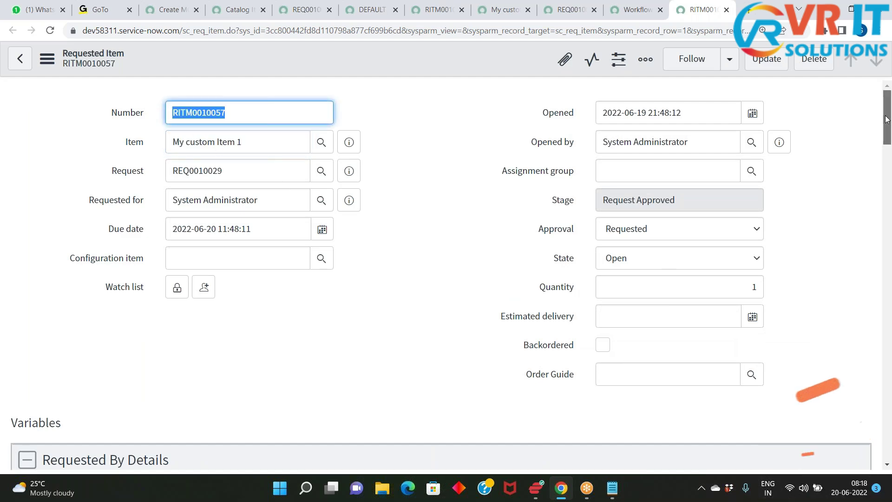
pyautogui.scroll(-20, 858, 370)
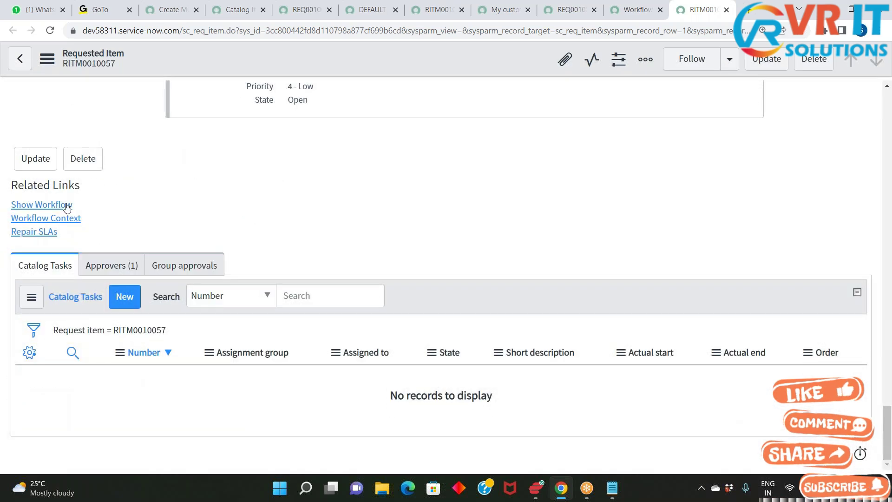
pyautogui.click(42, 204)
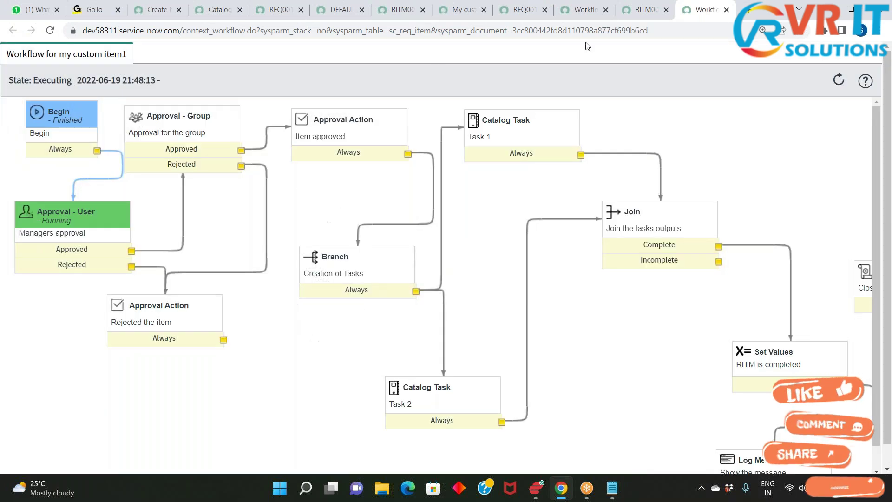
# - Return to the requested item record and review the state and assigned approver in its list of approvers
pyautogui.click(643, 9)
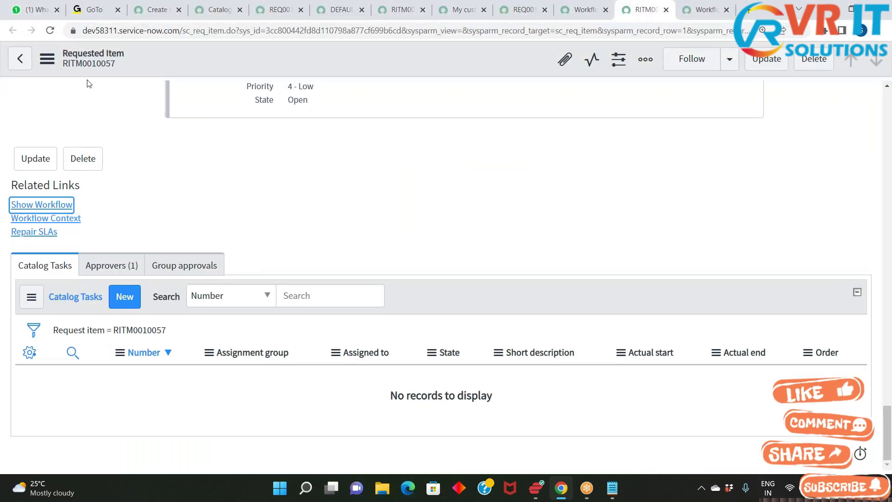
pyautogui.click(121, 269)
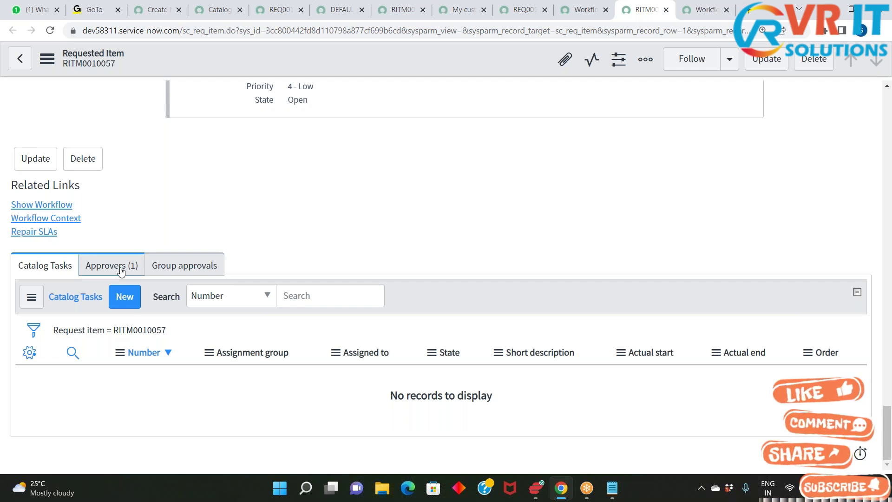
pyautogui.click(121, 271)
pyautogui.moveTo(327, 385); pyautogui.dragTo(108, 386)
pyautogui.click(274, 427)
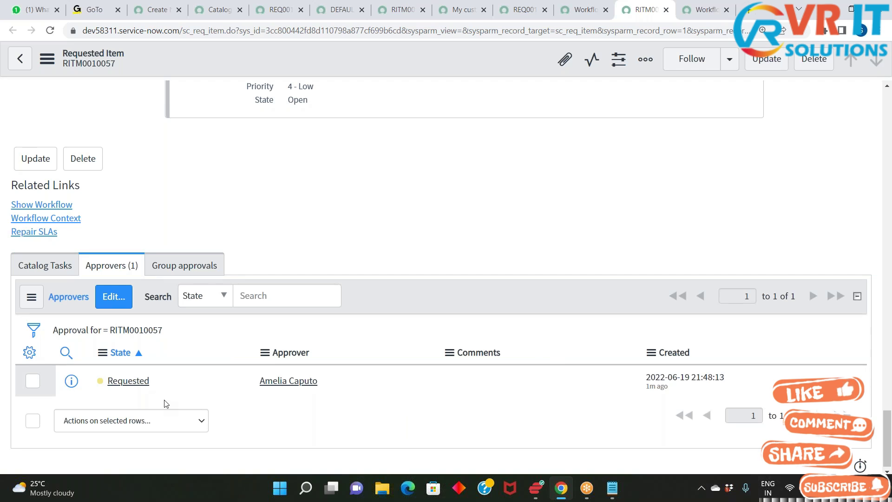
pyautogui.moveTo(296, 383); pyautogui.dragTo(257, 382)
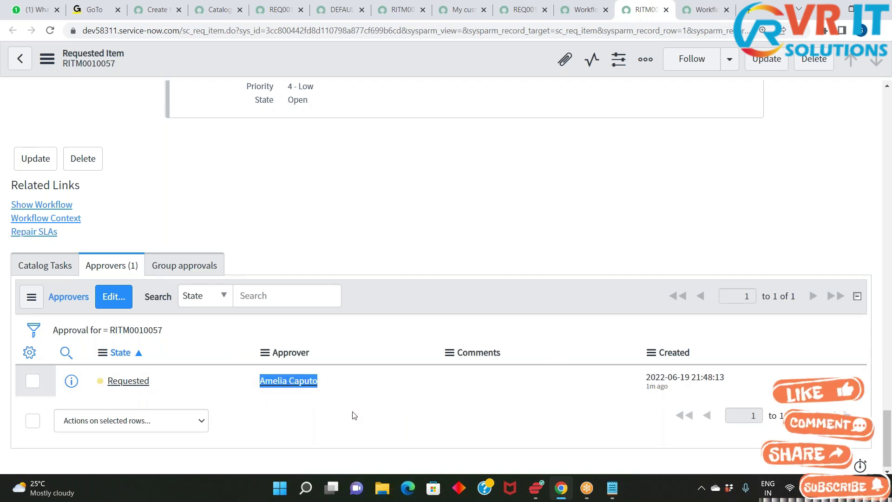
pyautogui.moveTo(354, 414); pyautogui.dragTo(259, 381)
pyautogui.click(303, 421)
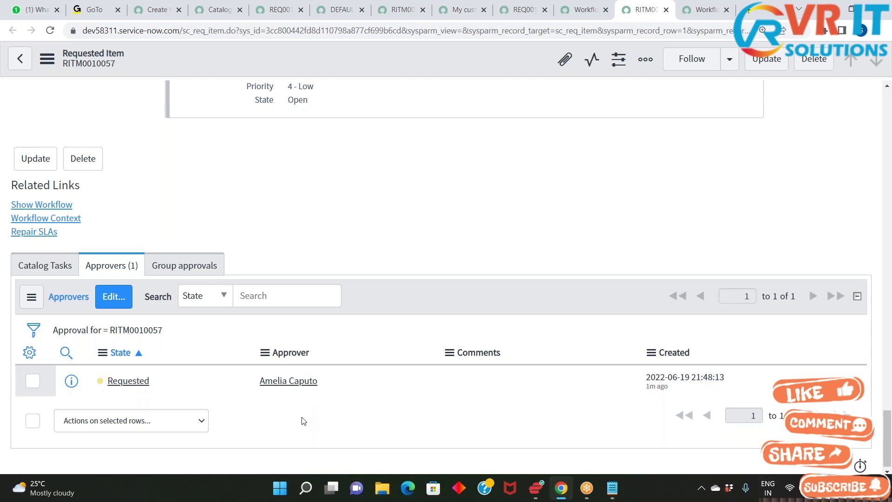
pyautogui.moveTo(319, 388); pyautogui.dragTo(259, 380)
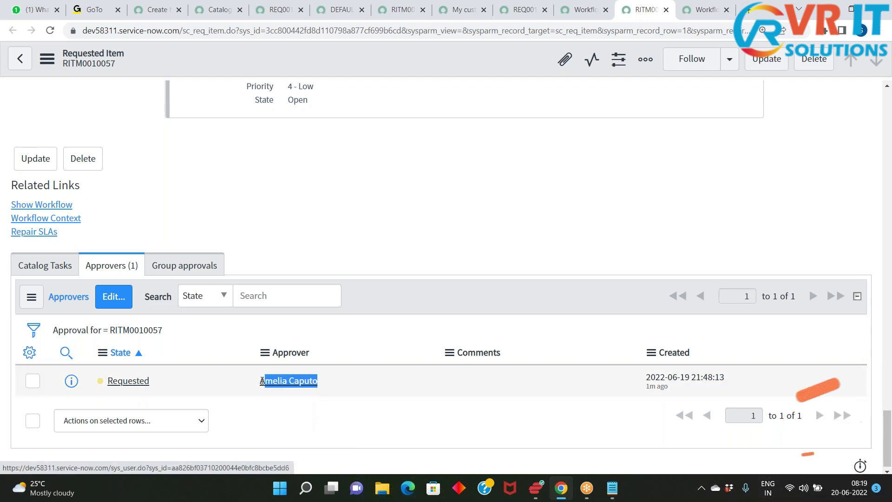
pyautogui.click(307, 424)
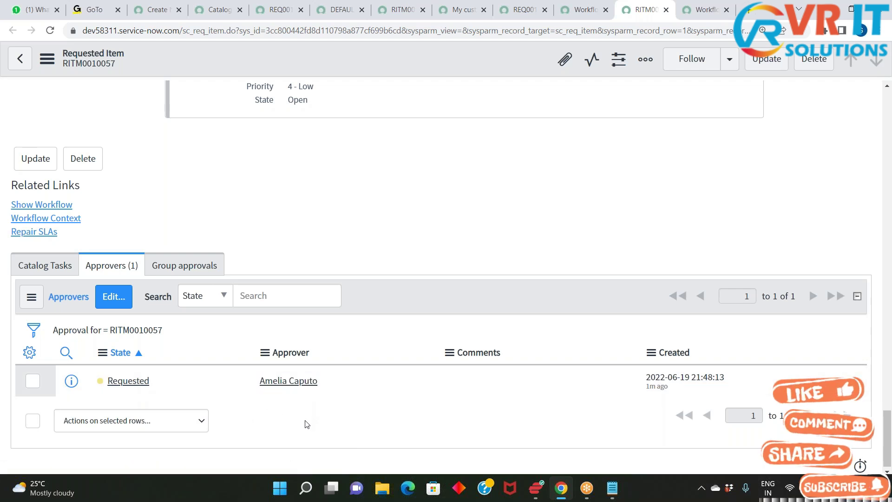
# - Select Approved as the state in the manager's approval row of the requested item
pyautogui.click(191, 385)
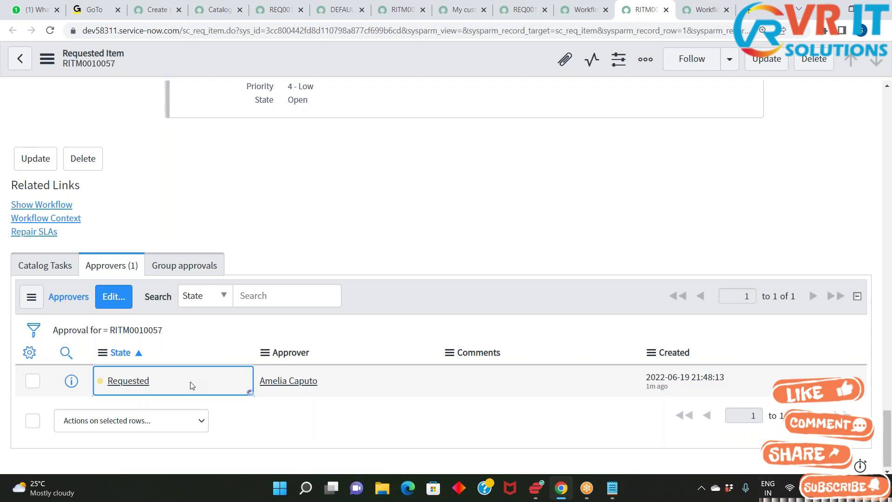
pyautogui.click(183, 385)
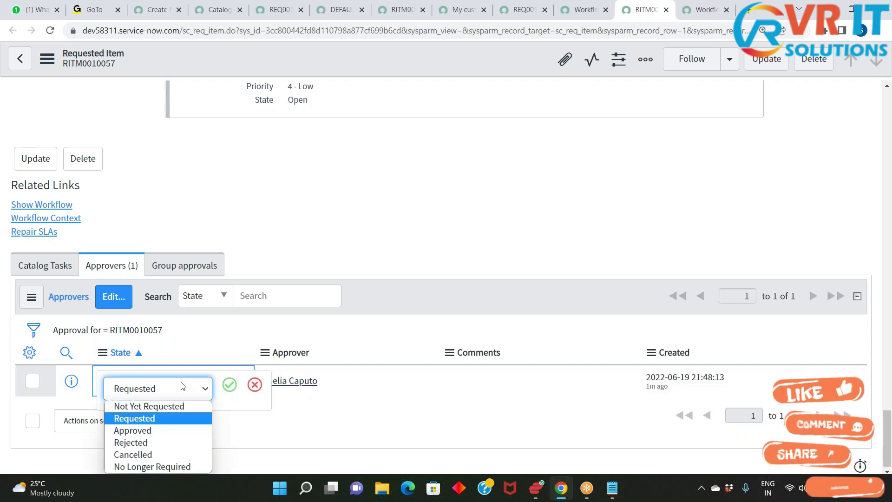
pyautogui.click(166, 430)
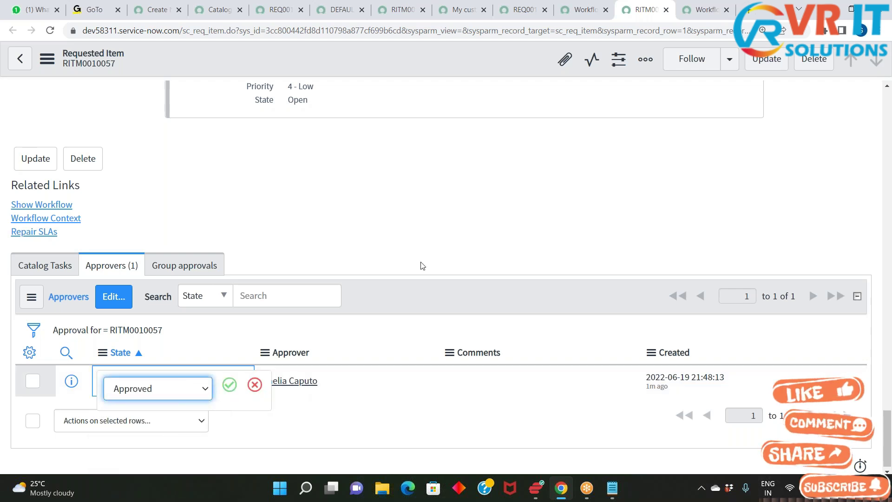
# - Switch back to the requested item's workflow diagram and review the Begin and Approval - User activities
pyautogui.click(704, 10)
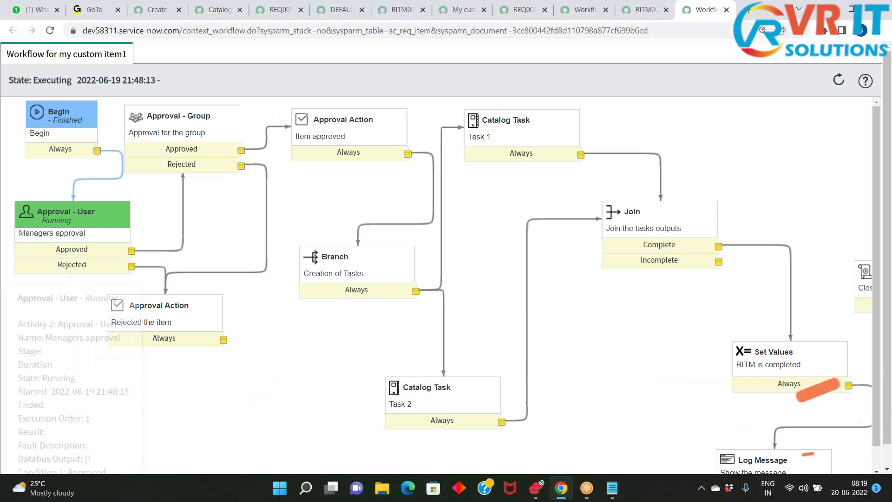
pyautogui.moveTo(61, 118)
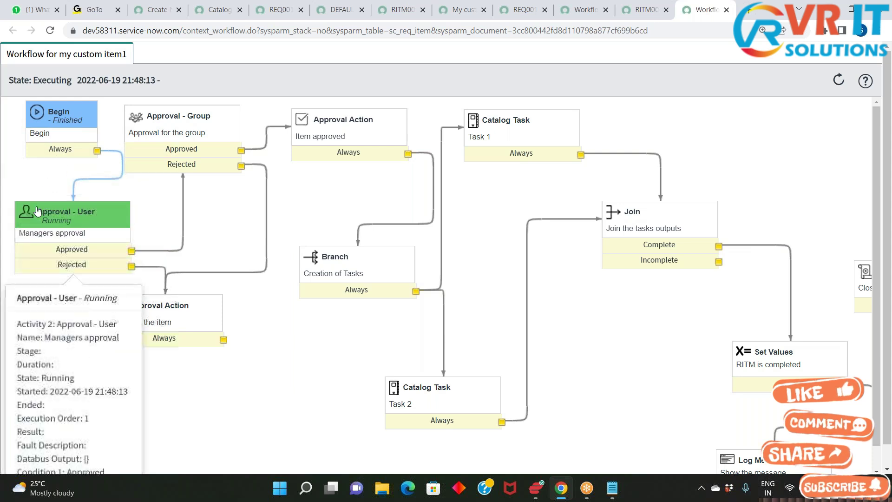
# - Return to the requested item record and save the manager's approval state as Approved
pyautogui.moveTo(92, 223)
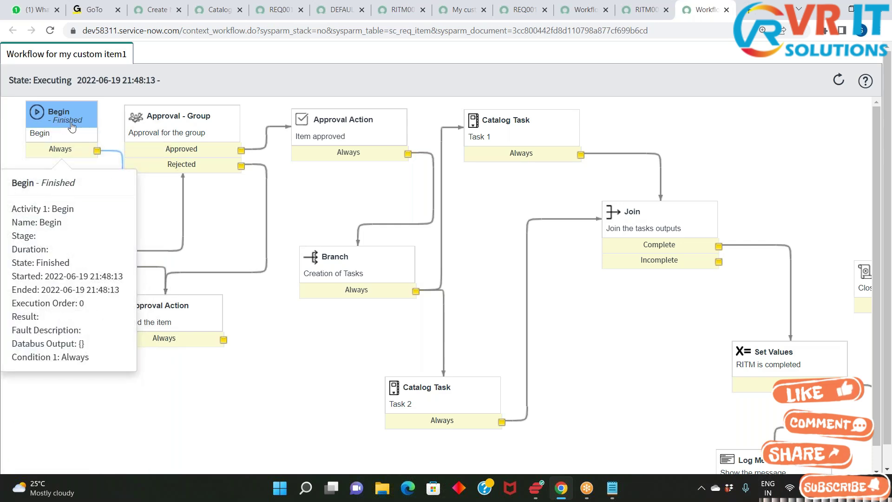
pyautogui.moveTo(69, 214)
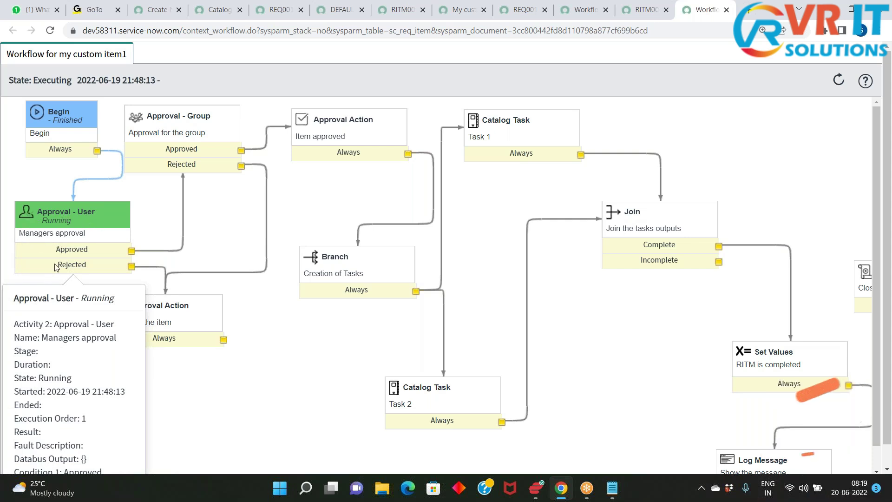
pyautogui.click(641, 10)
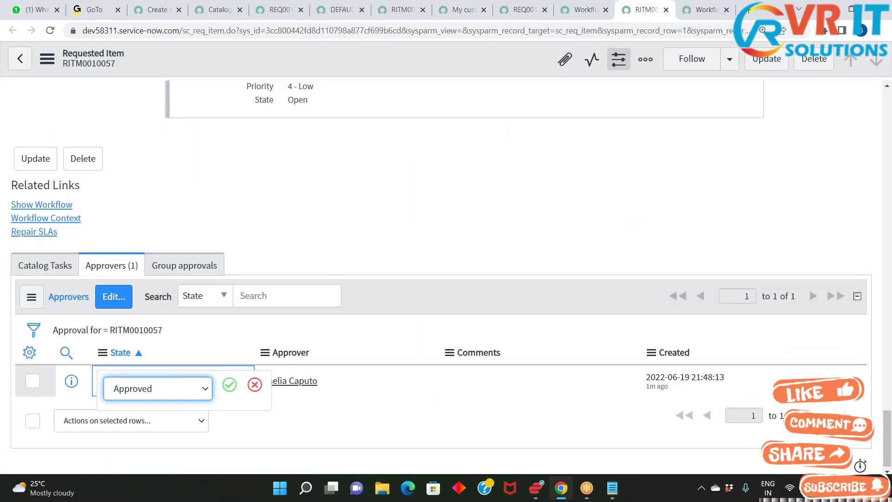
pyautogui.click(230, 385)
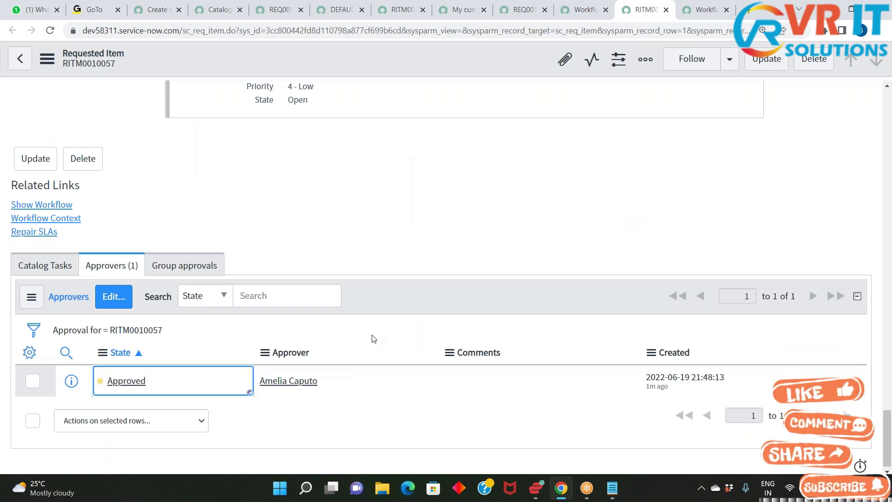
pyautogui.rightClick(370, 307)
pyautogui.click(387, 337)
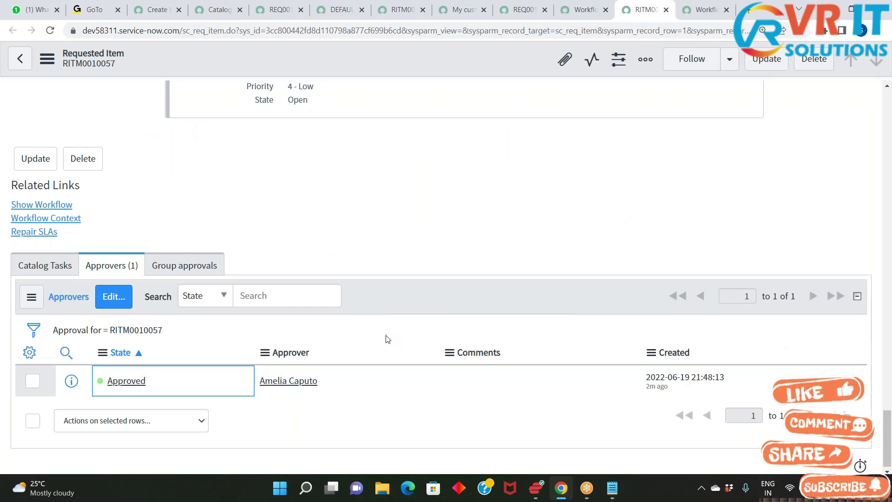
# - Switch to the requested item's workflow diagram and review the Approval - User and Approval - Group activities
pyautogui.click(704, 10)
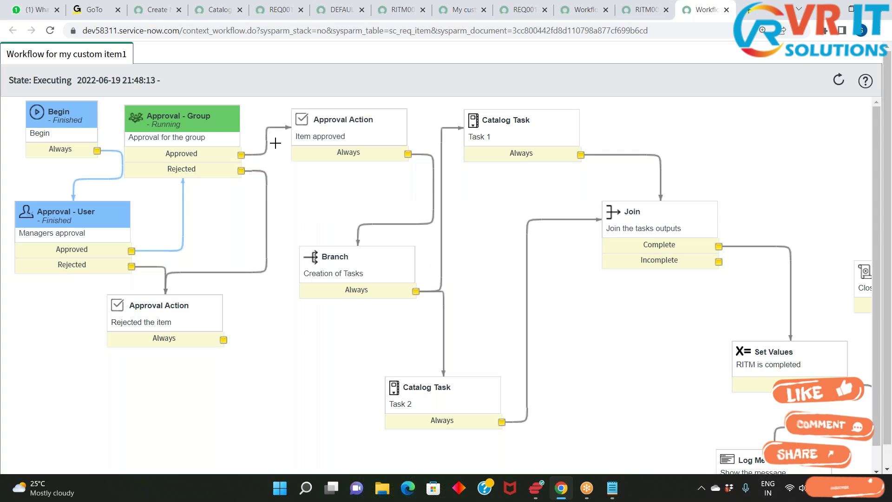
pyautogui.moveTo(152, 144)
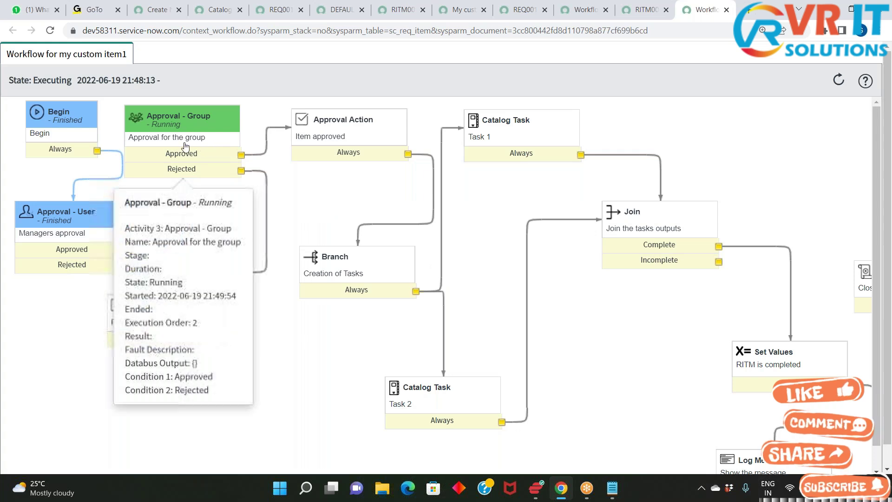
pyautogui.moveTo(45, 223)
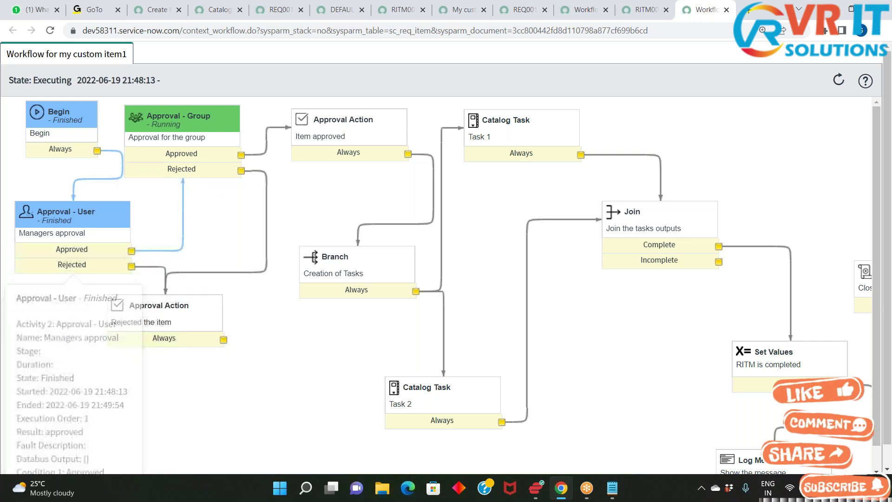
pyautogui.moveTo(173, 116)
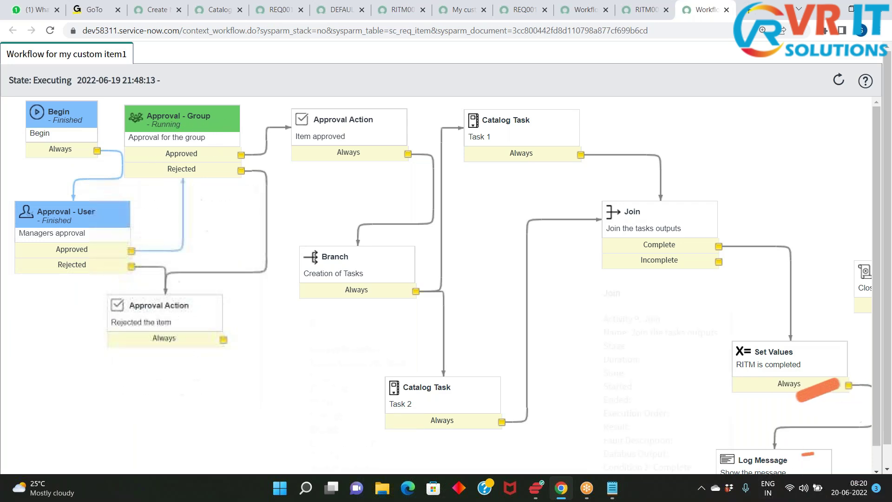
# - Review the requested item's approvers, refresh its group approvals list and examine the CAB Approval assignment group
pyautogui.click(639, 10)
pyautogui.scroll(-5, 315, 333)
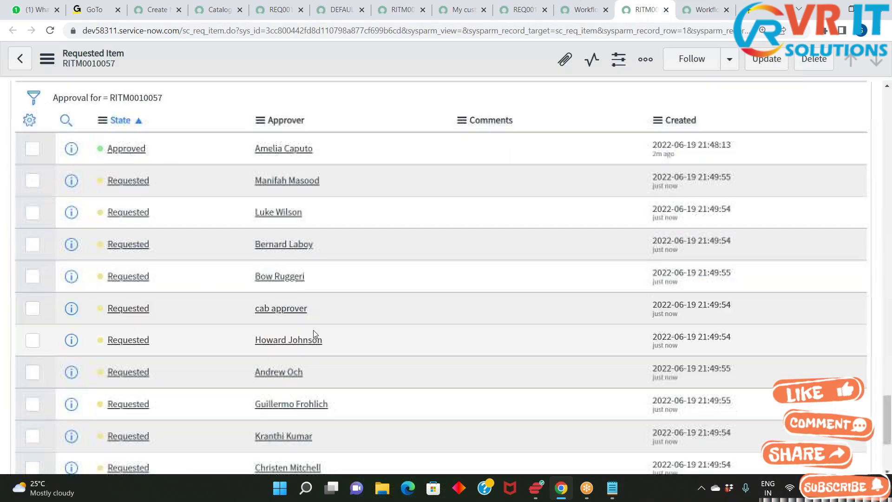
pyautogui.scroll(3, 315, 333)
pyautogui.click(217, 213)
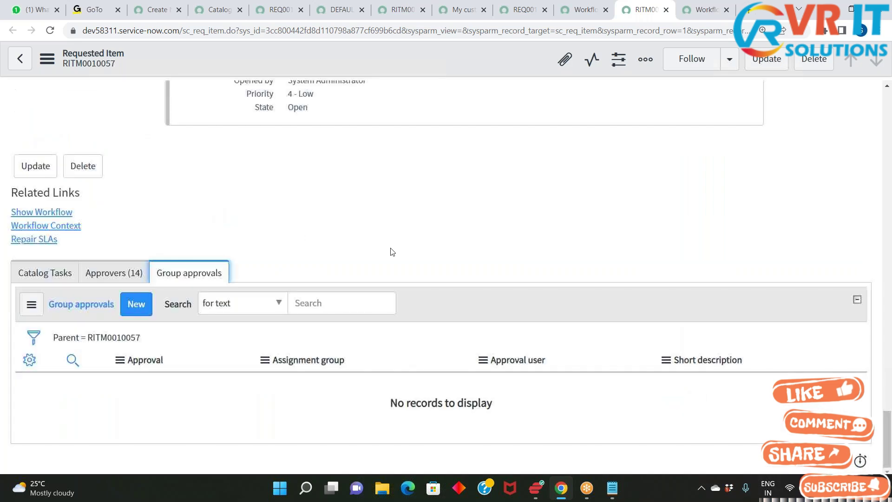
pyautogui.rightClick(434, 297)
pyautogui.click(463, 324)
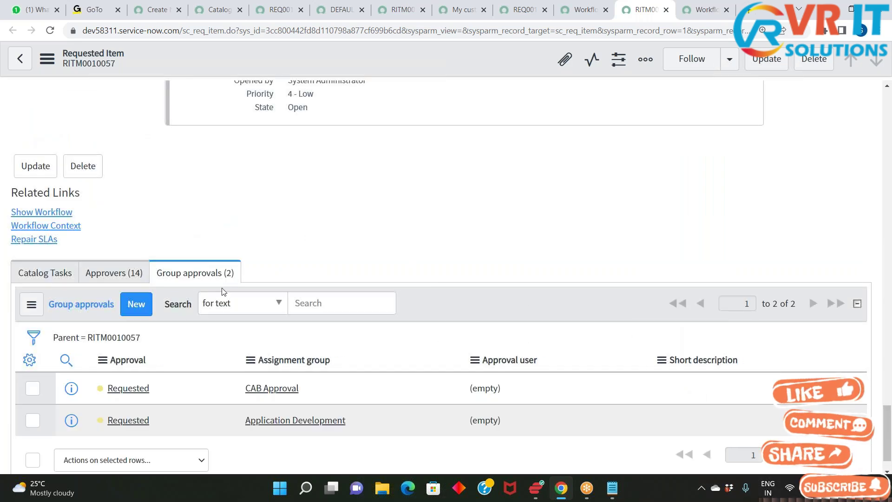
pyautogui.scroll(-1, 279, 362)
pyautogui.moveTo(303, 352); pyautogui.dragTo(246, 344)
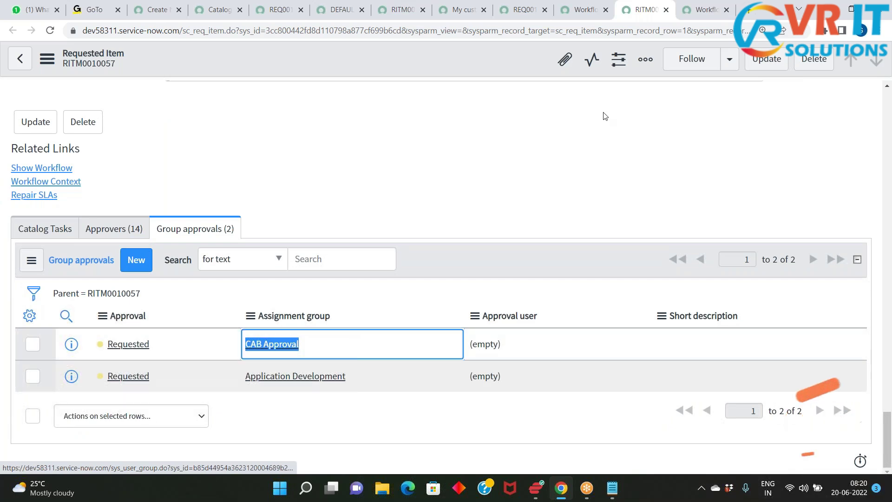
# - Check the Approval - Group activity in the workflow diagram against the Application Development entry in the group approvals
pyautogui.click(704, 9)
pyautogui.moveTo(172, 128)
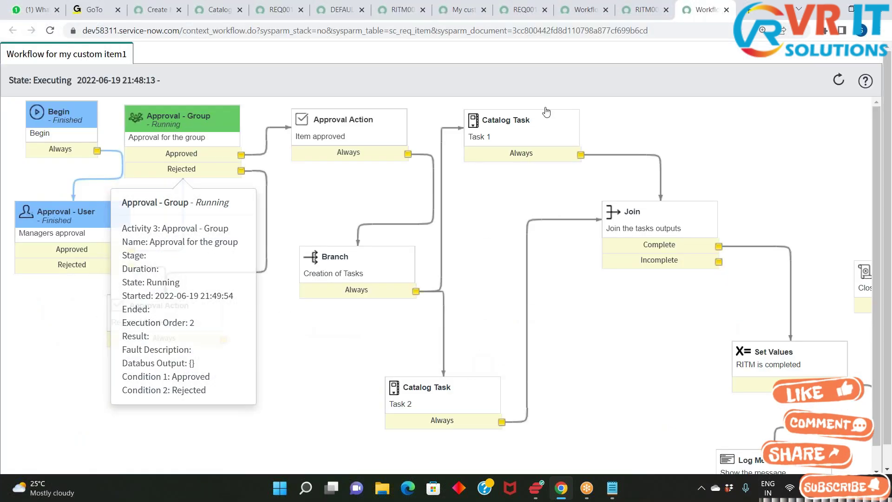
pyautogui.click(644, 9)
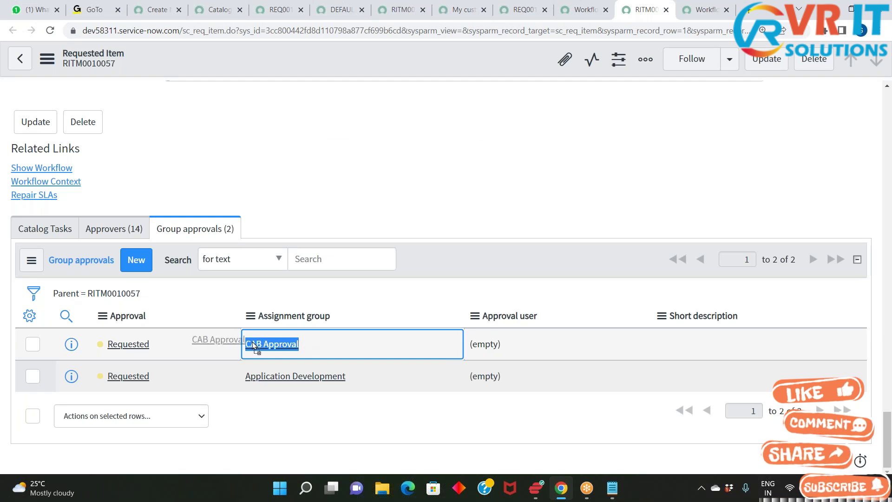
pyautogui.moveTo(364, 380); pyautogui.dragTo(248, 376)
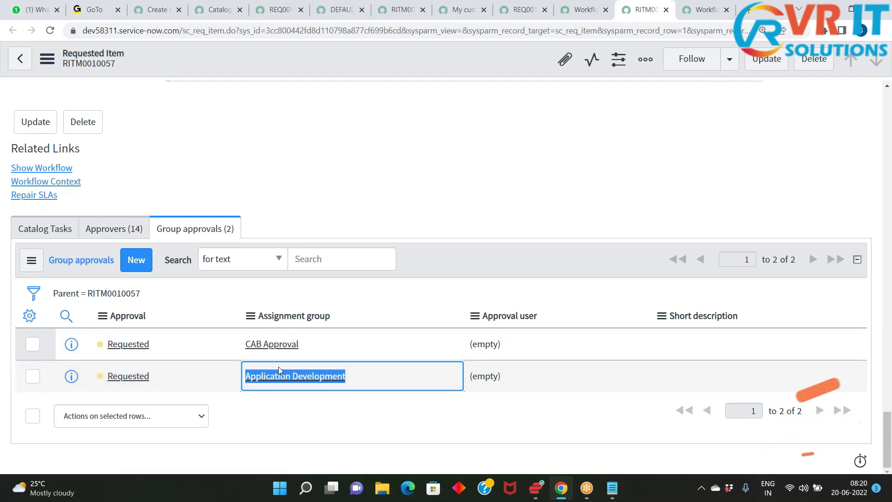
# - Set the CAB Approval group's approval to Approved and check the Approval - Group activity in the workflow diagram
pyautogui.click(243, 345)
pyautogui.click(166, 344)
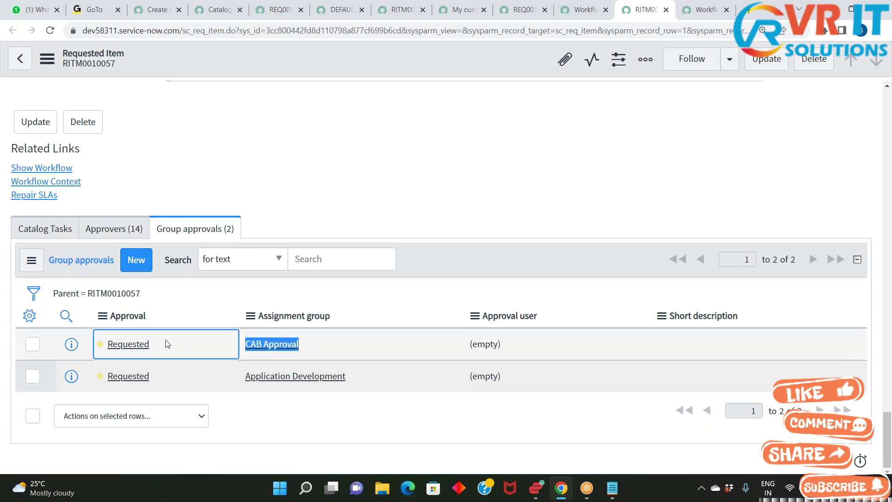
pyautogui.doubleClick(167, 344)
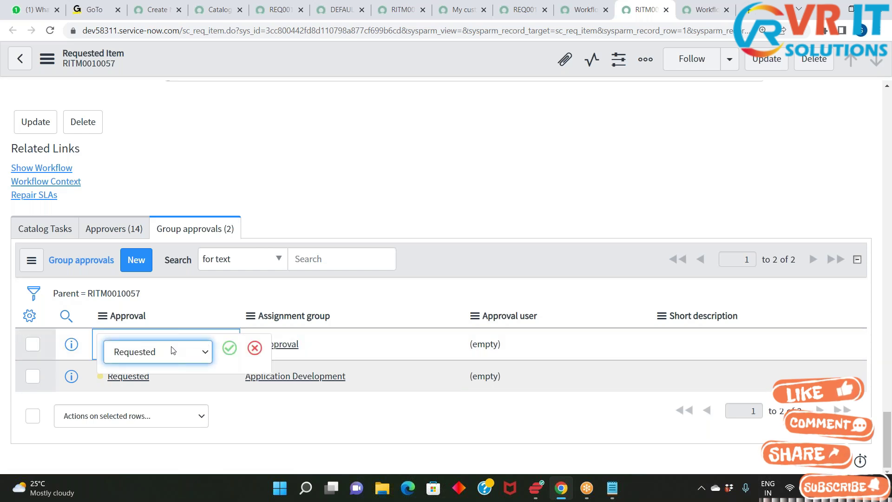
pyautogui.click(176, 352)
pyautogui.click(160, 394)
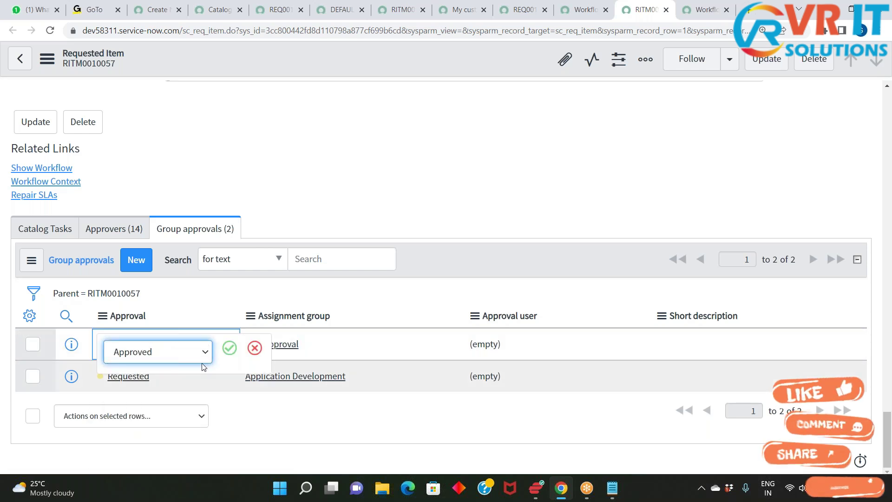
pyautogui.click(229, 348)
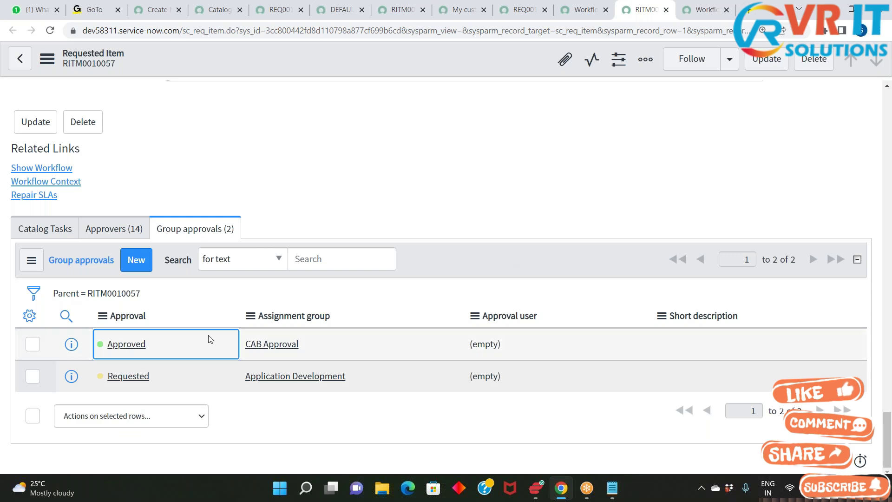
pyautogui.click(696, 18)
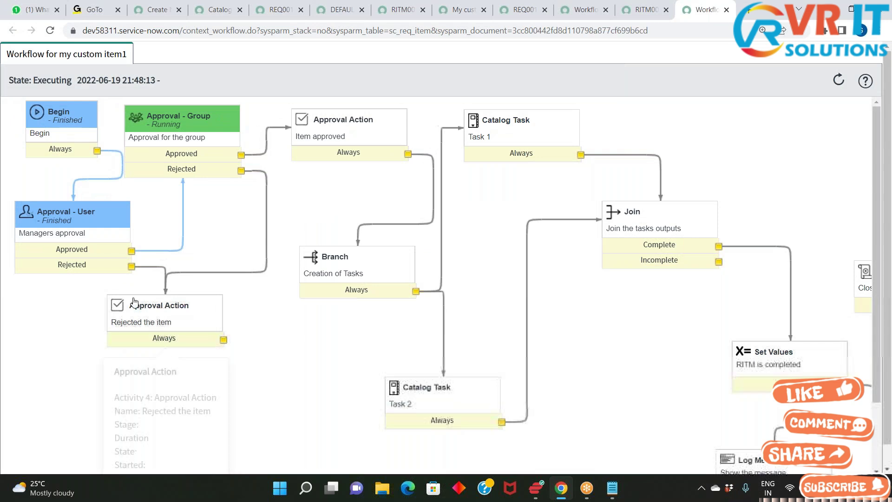
pyautogui.moveTo(184, 144)
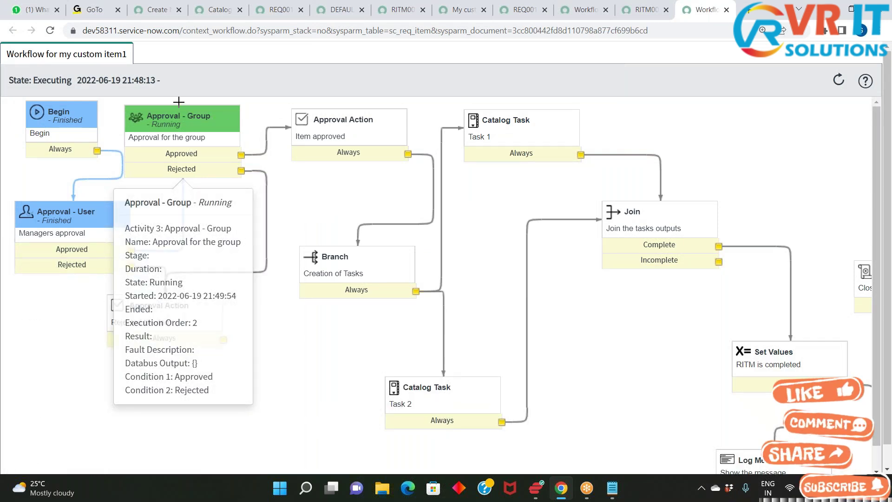
# - Return to the requested item's group approvals and set the Application Development group's approval to Approved
pyautogui.click(644, 10)
pyautogui.click(171, 375)
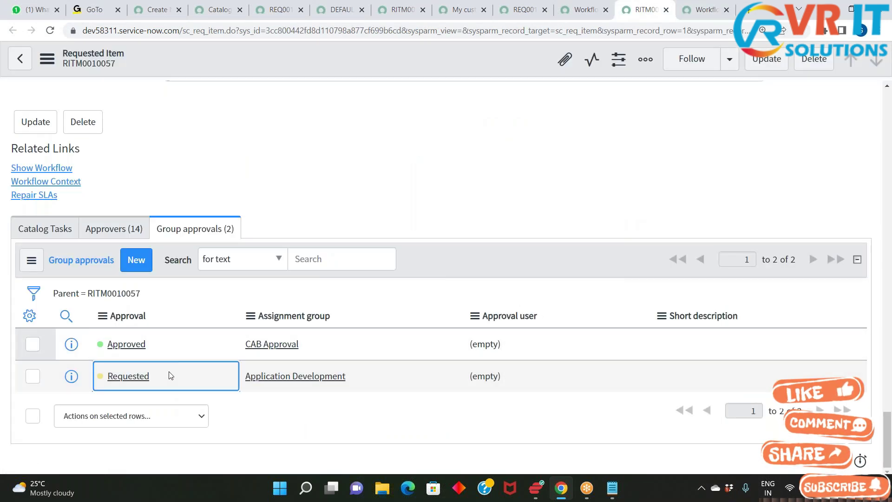
pyautogui.doubleClick(187, 380)
pyautogui.click(186, 384)
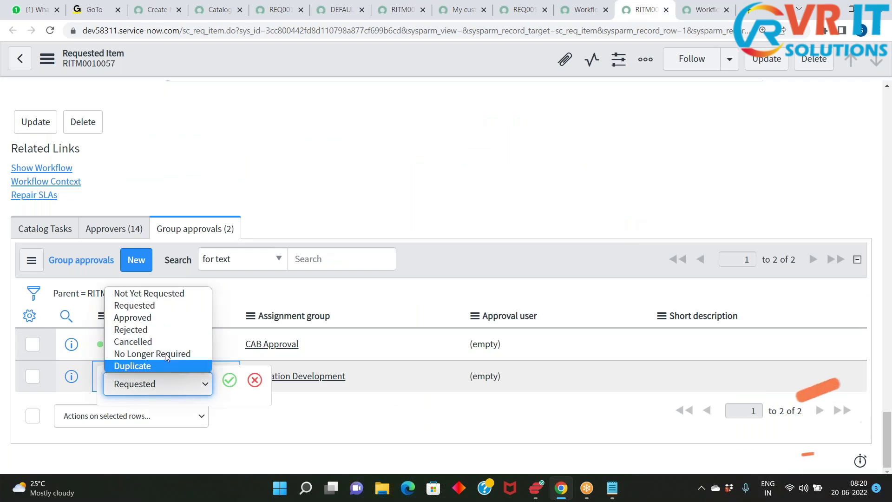
pyautogui.click(151, 315)
pyautogui.click(230, 380)
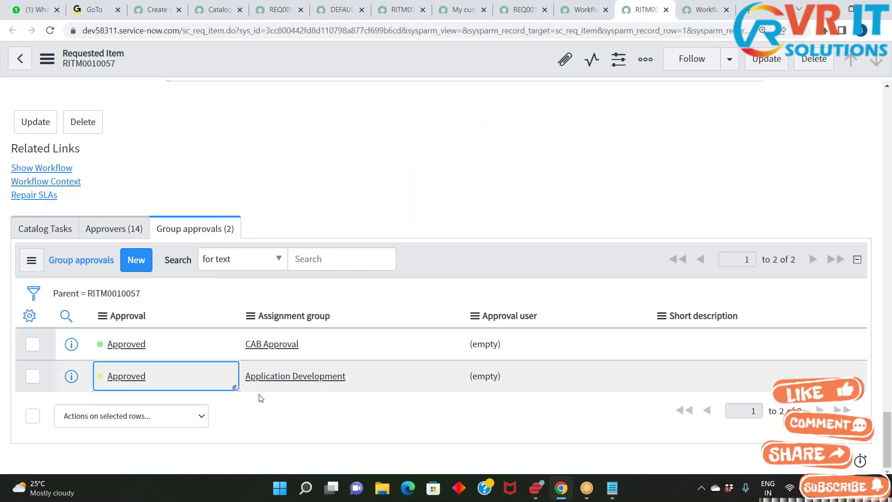
# - Reload the requested item record and its workflow diagram, and review the Approval - User, Approval Action and Branch activities
pyautogui.click(50, 32)
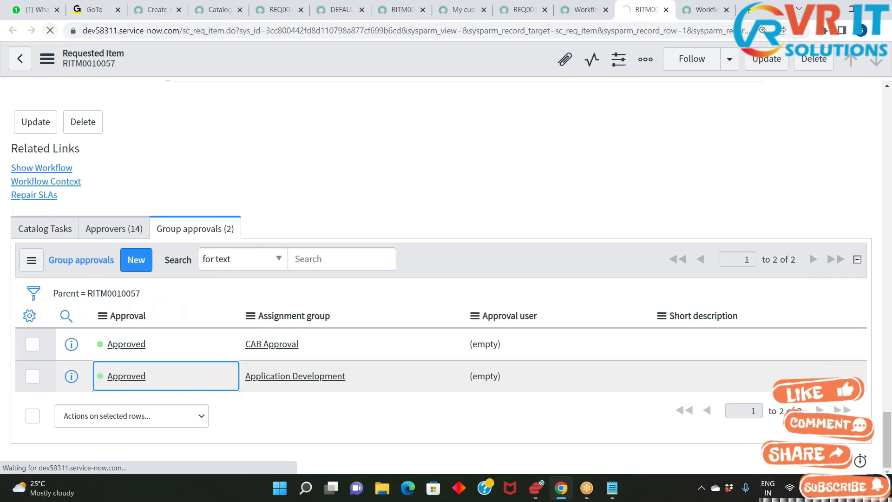
pyautogui.click(703, 10)
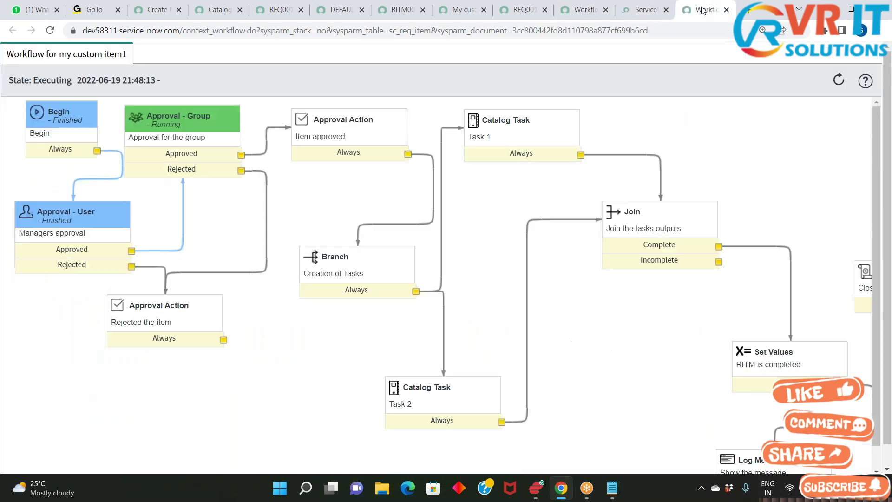
pyautogui.click(48, 31)
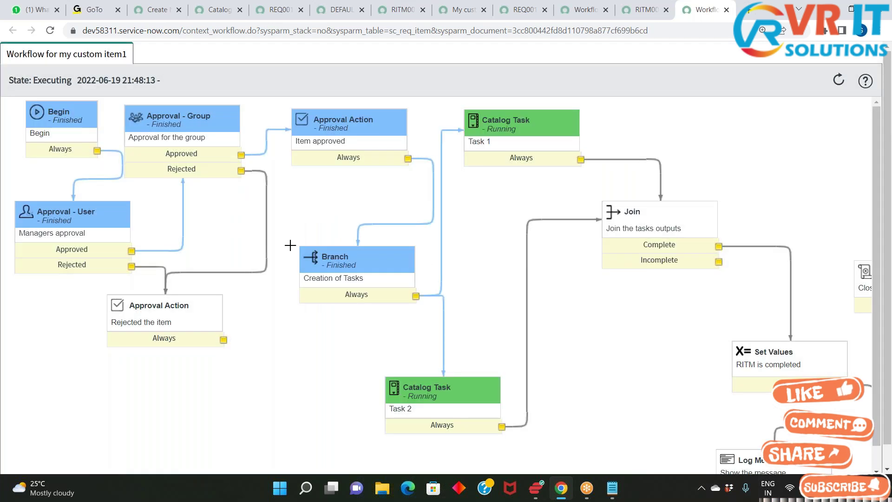
pyautogui.moveTo(130, 241)
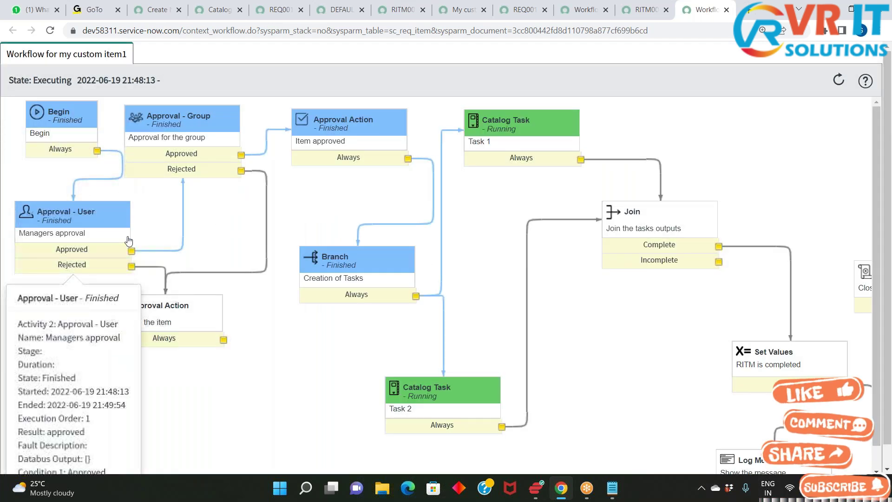
pyautogui.moveTo(324, 125)
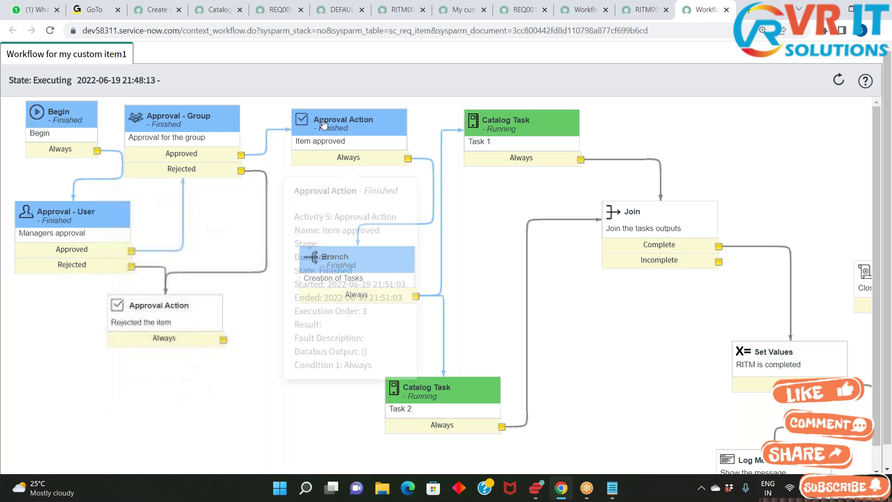
pyautogui.moveTo(391, 276)
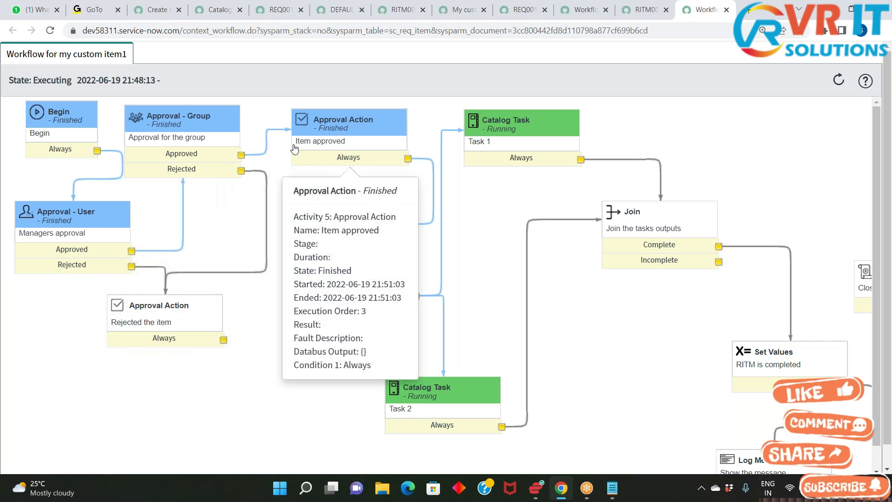
# - Return to the requested item record and review its Approval field
pyautogui.click(646, 10)
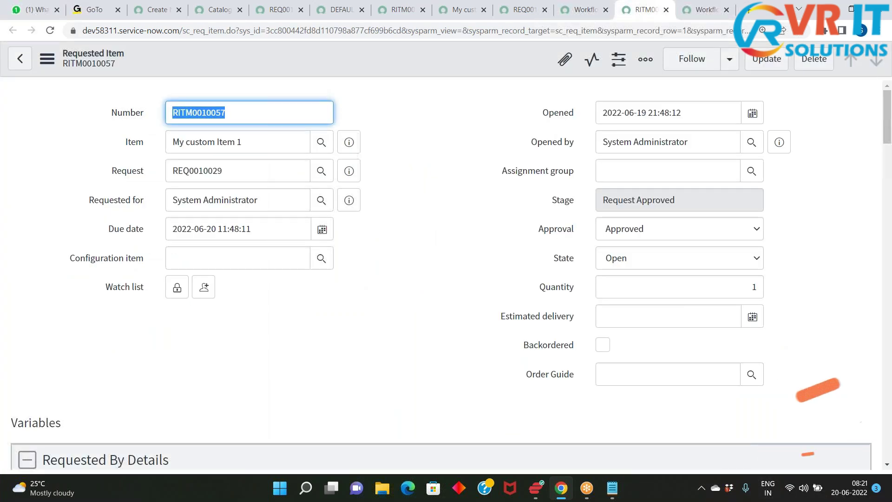
pyautogui.scroll(-1, 459, 287)
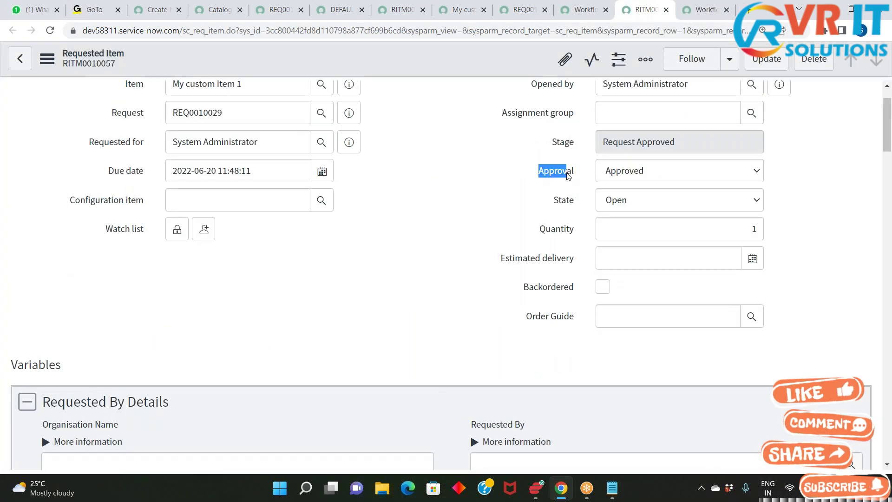
pyautogui.moveTo(568, 175); pyautogui.dragTo(576, 174)
pyautogui.moveTo(138, 65); pyautogui.dragTo(70, 56)
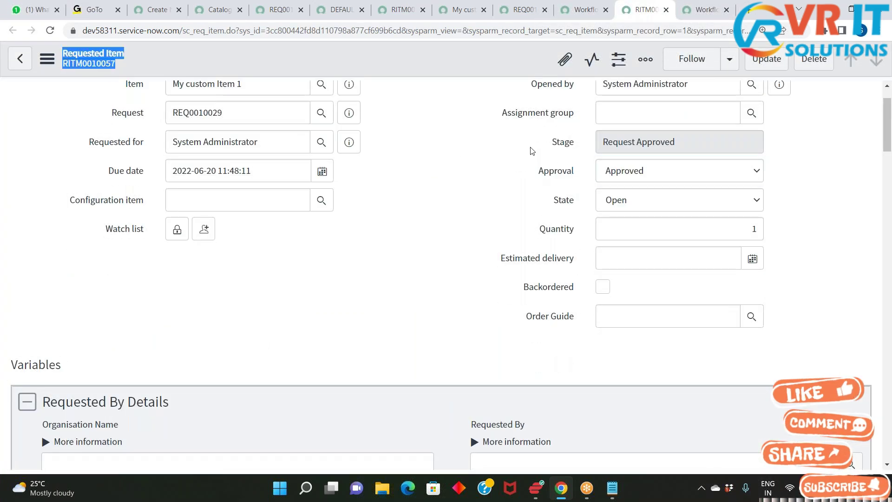
pyautogui.moveTo(539, 173); pyautogui.dragTo(612, 178)
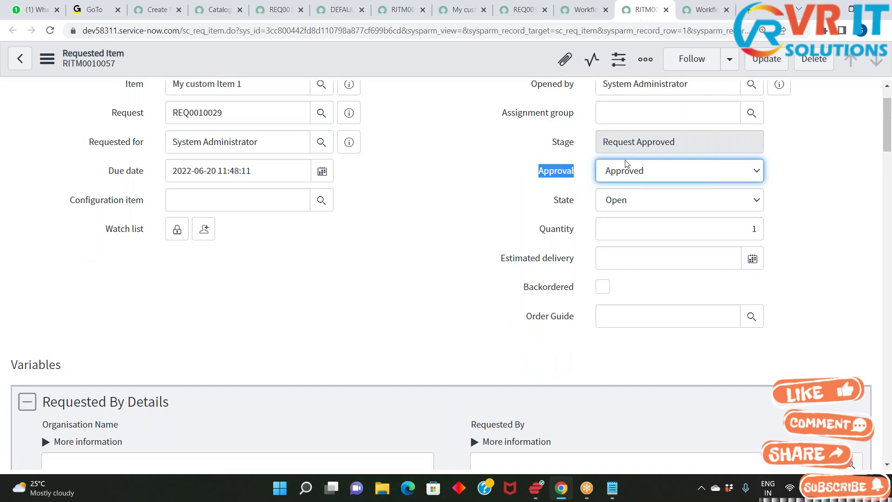
# - Switch to the workflow diagram and review the Approval Action, Branch and two Catalog Task activities
pyautogui.hotkey('ctrl', 'Tab')
pyautogui.moveTo(347, 104)
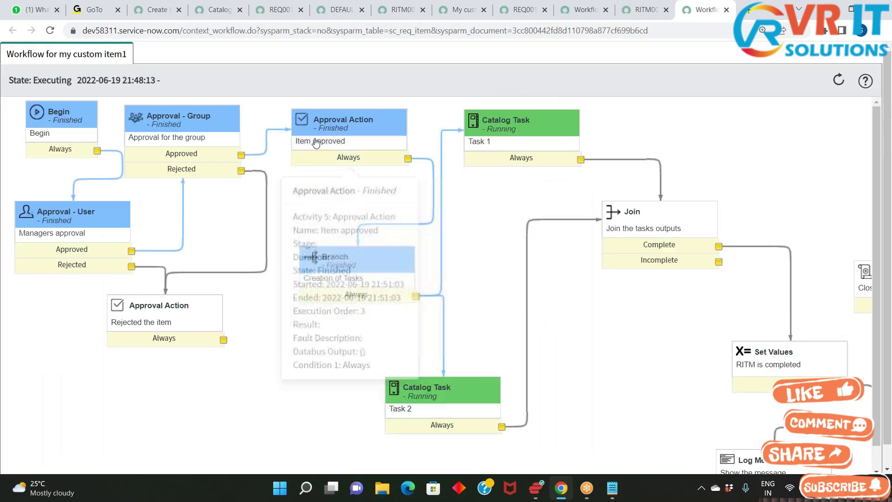
pyautogui.press('Tab')
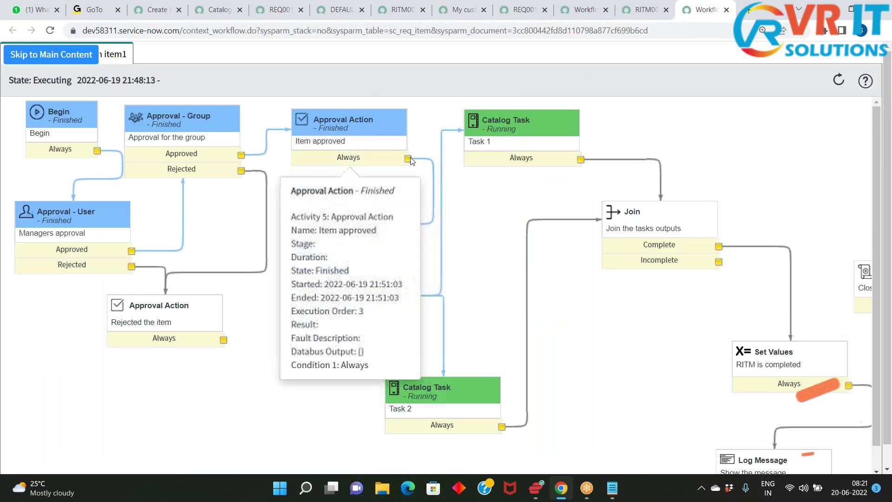
pyautogui.moveTo(343, 265)
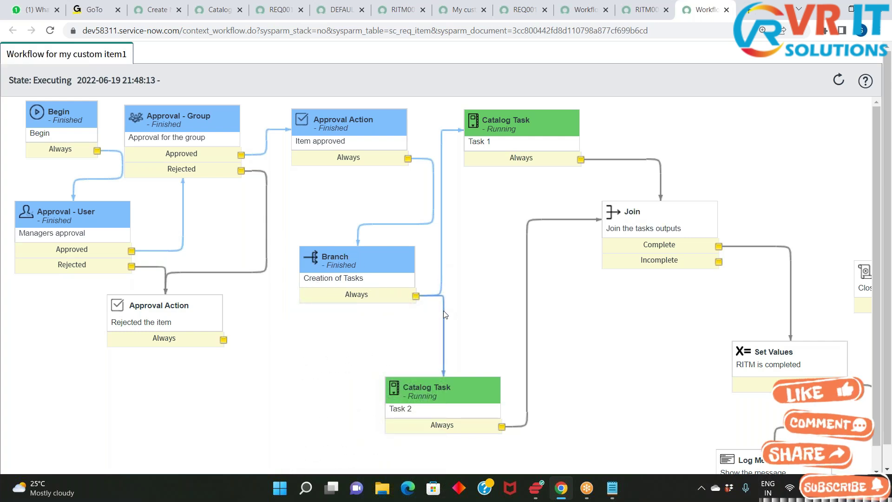
pyautogui.moveTo(393, 419)
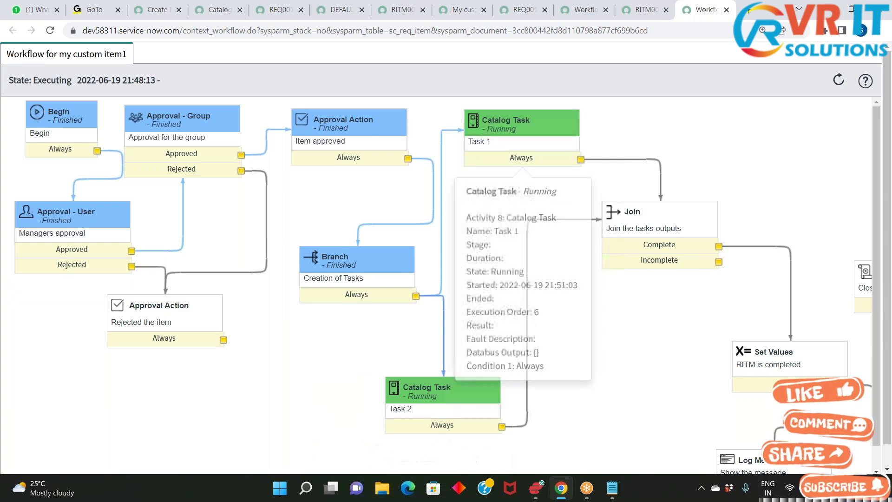
# - Return to the requested item and review its group approvals and the short descriptions of its catalog tasks
pyautogui.click(641, 9)
pyautogui.scroll(-15, 455, 250)
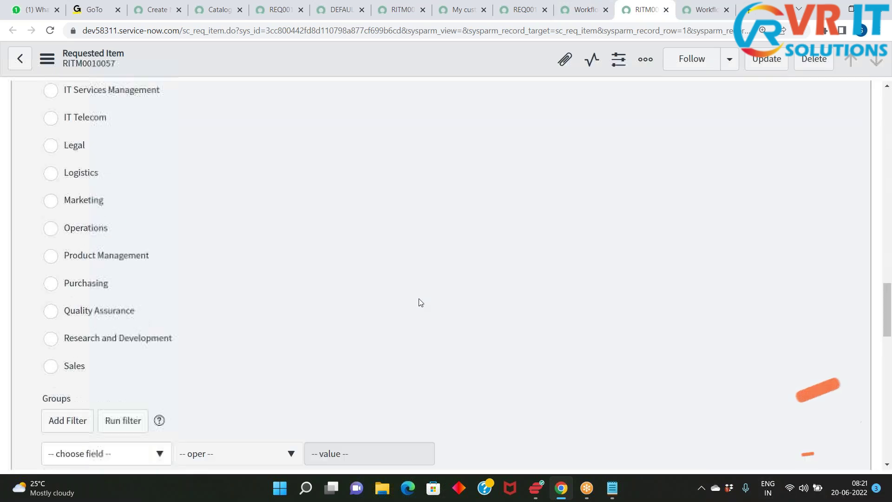
pyautogui.scroll(-10, 411, 348)
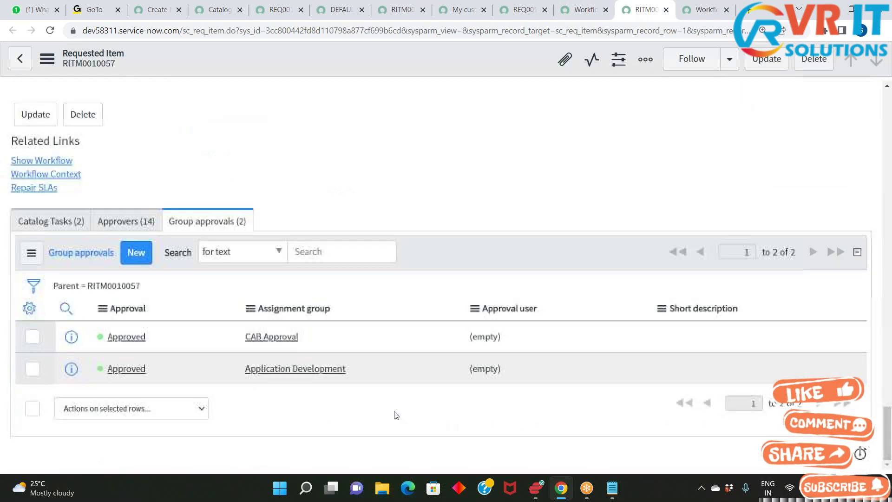
pyautogui.click(65, 220)
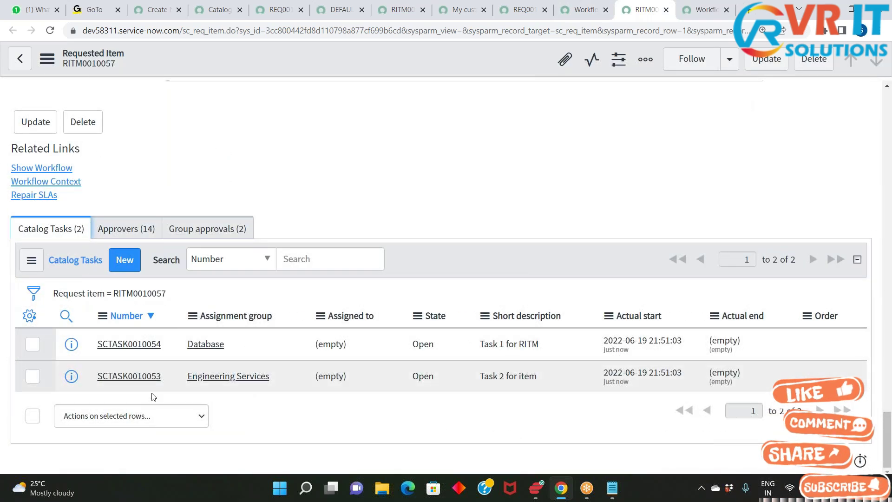
pyautogui.click(203, 228)
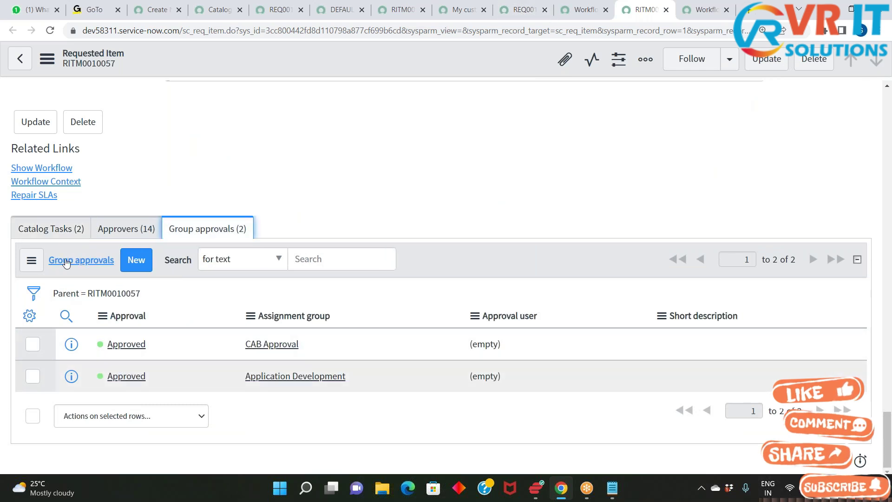
pyautogui.click(60, 229)
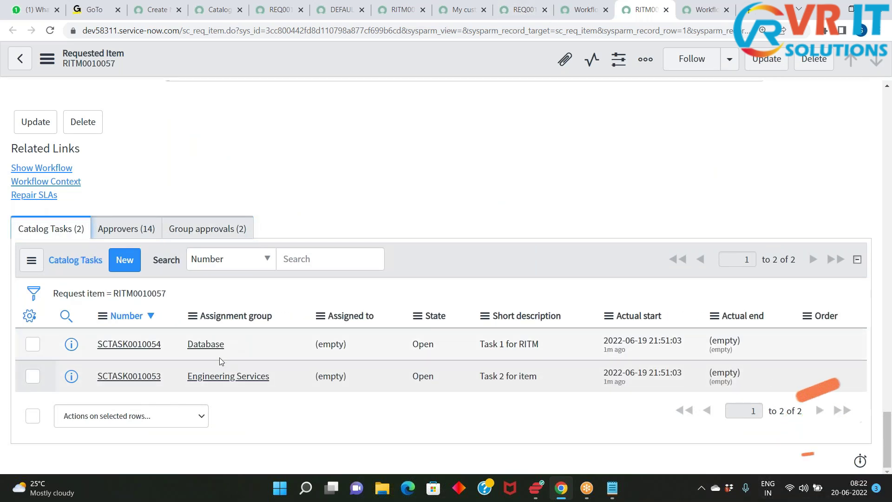
pyautogui.click(561, 374)
pyautogui.moveTo(546, 352); pyautogui.dragTo(473, 352)
pyautogui.click(542, 377)
pyautogui.moveTo(539, 376); pyautogui.dragTo(501, 378)
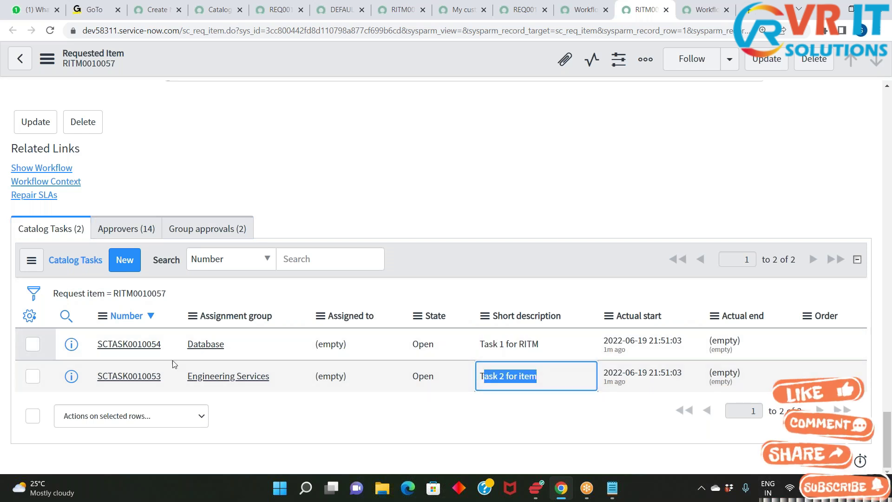
# - Set the state of the "Task 1 for RITM" catalog task to Closed Complete
pyautogui.click(454, 347)
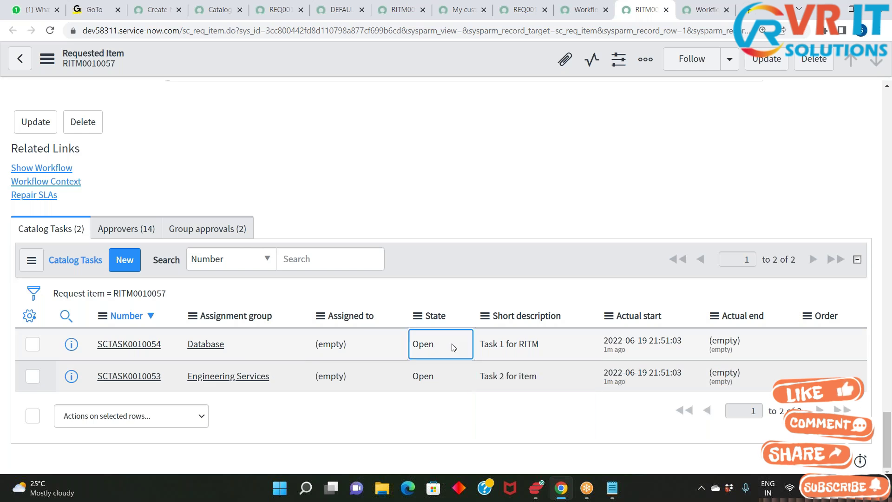
pyautogui.click(453, 348)
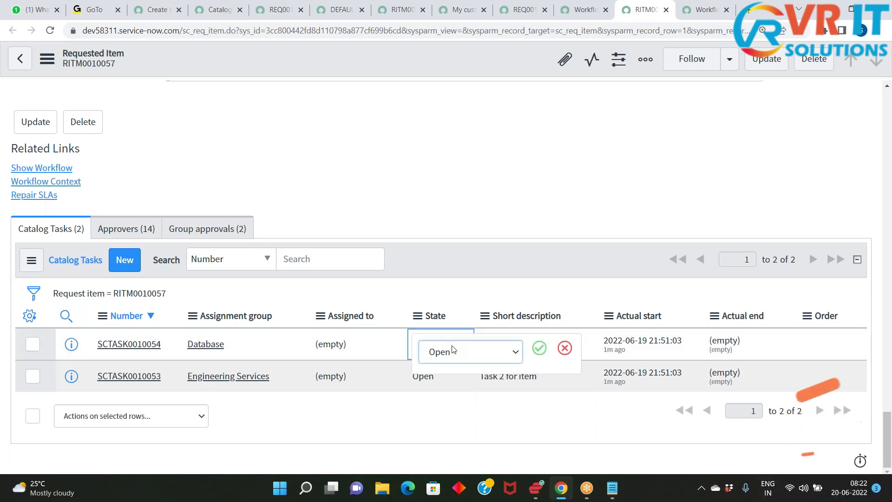
pyautogui.click(450, 352)
pyautogui.click(449, 407)
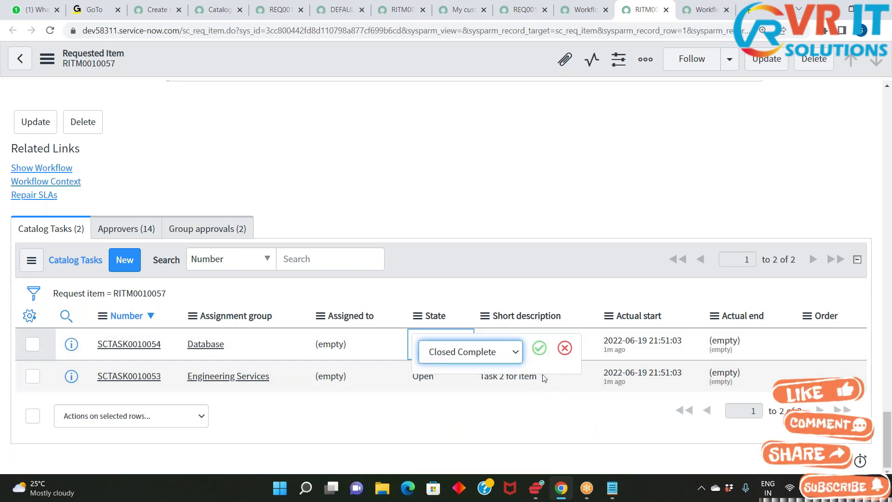
pyautogui.click(539, 348)
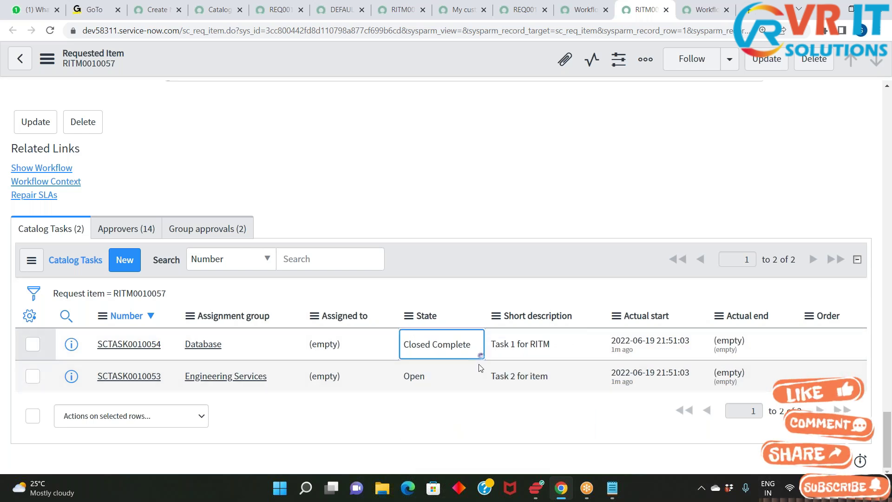
# - Reload the workflow diagram and check the Task 1, Join and Task 2 activities
pyautogui.click(704, 11)
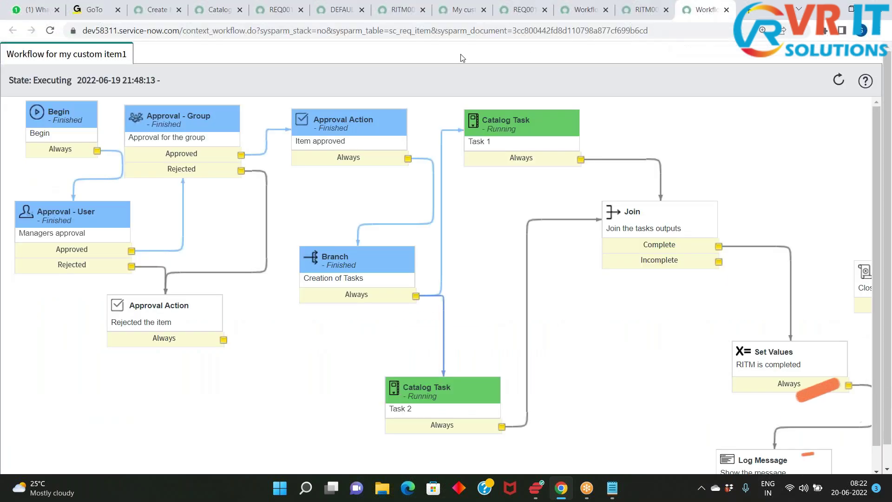
pyautogui.click(50, 30)
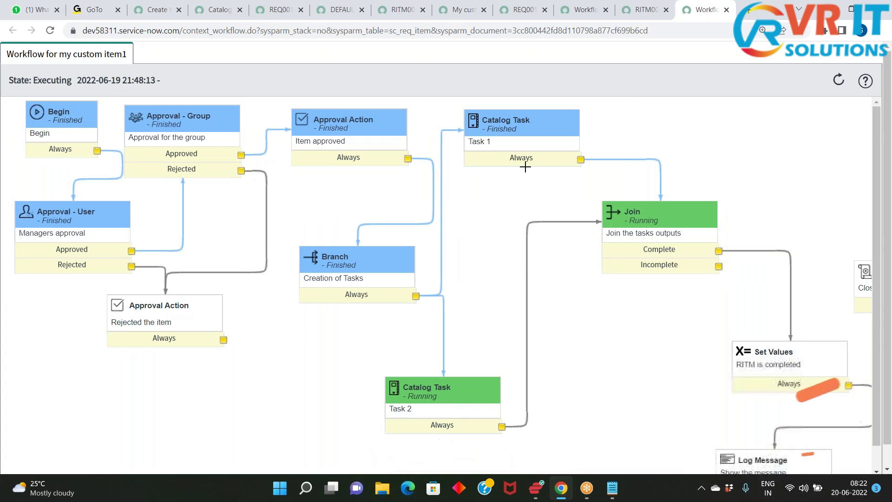
pyautogui.moveTo(525, 168)
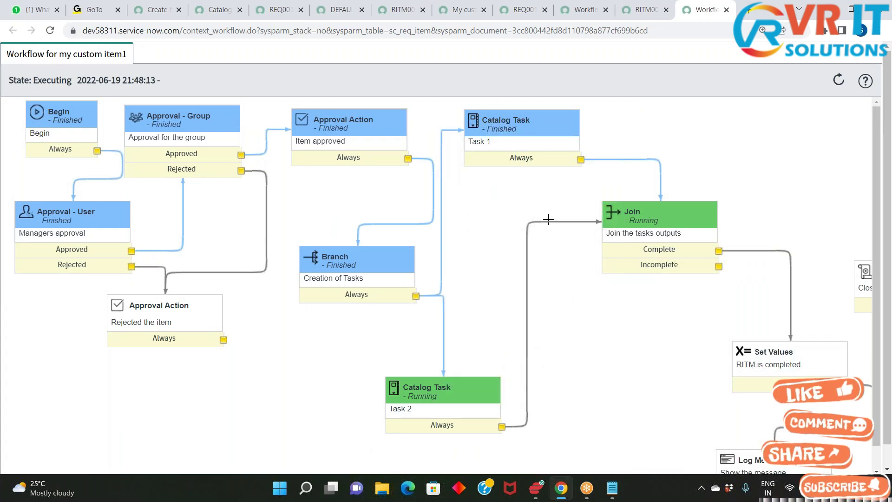
pyautogui.moveTo(454, 388)
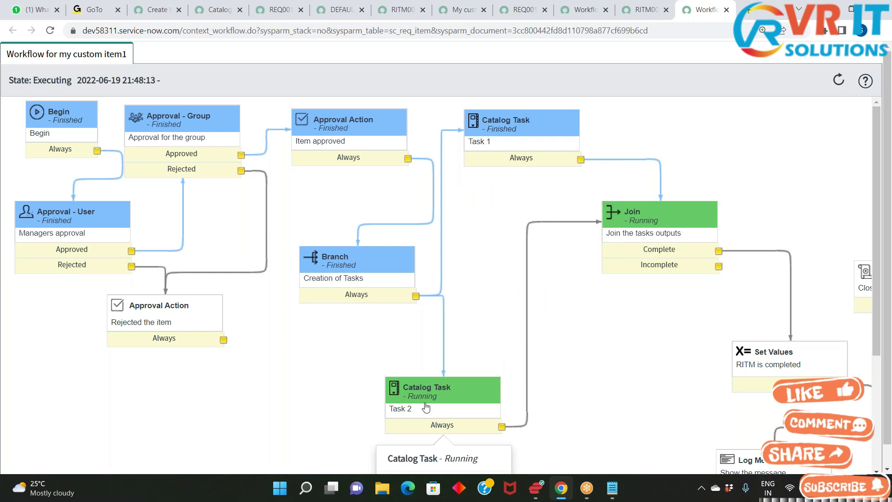
# - Return to the requested item's catalog tasks and set the "Task 2 for item" task's state to Closed Complete
pyautogui.click(626, 8)
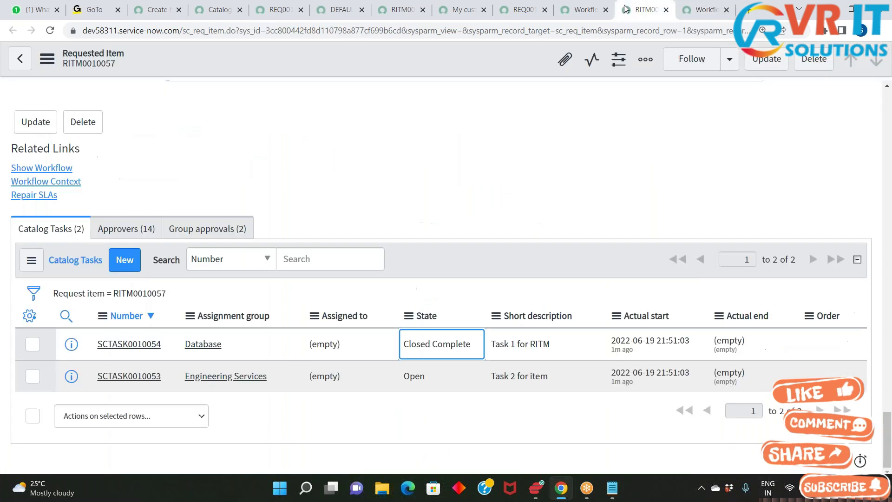
pyautogui.click(447, 380)
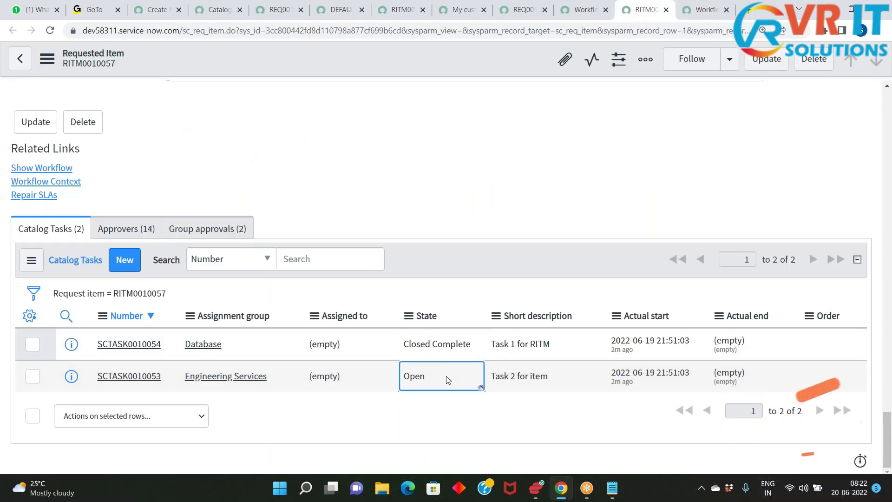
pyautogui.doubleClick(447, 380)
pyautogui.click(448, 380)
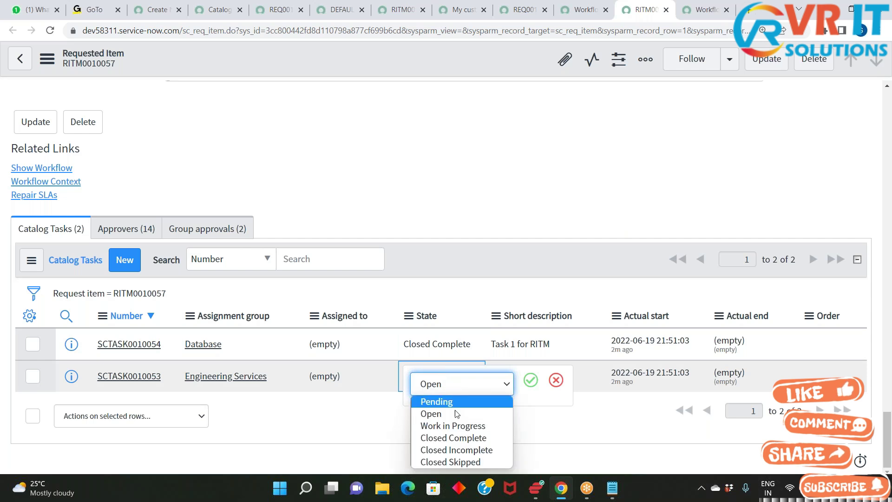
pyautogui.click(462, 438)
pyautogui.click(531, 380)
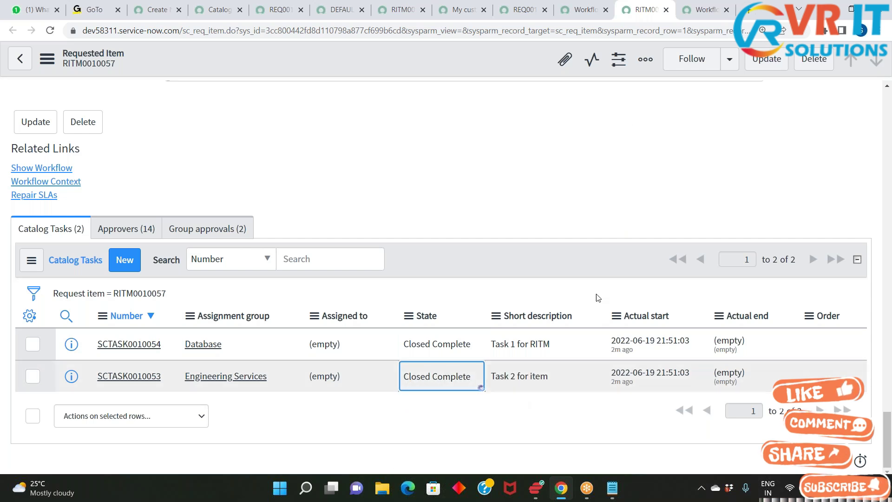
# - Reload the workflow diagram and review the Catalog Task, Join and Set Values activities
pyautogui.click(704, 10)
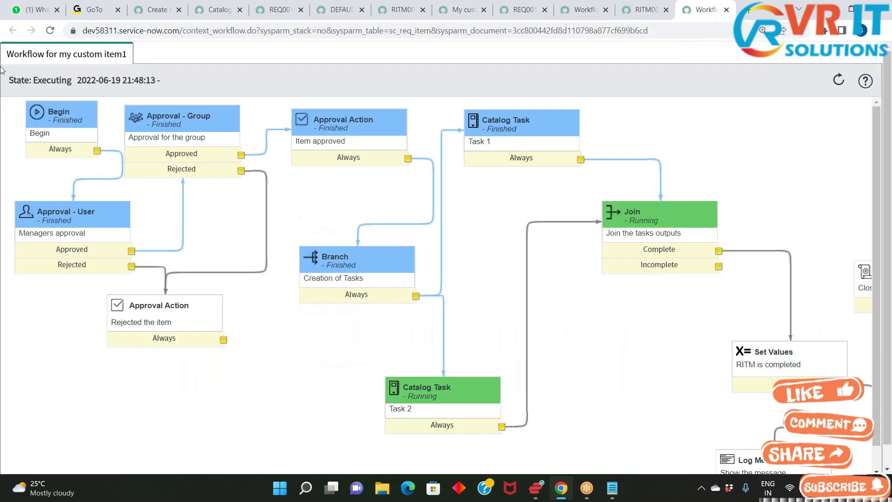
pyautogui.click(50, 30)
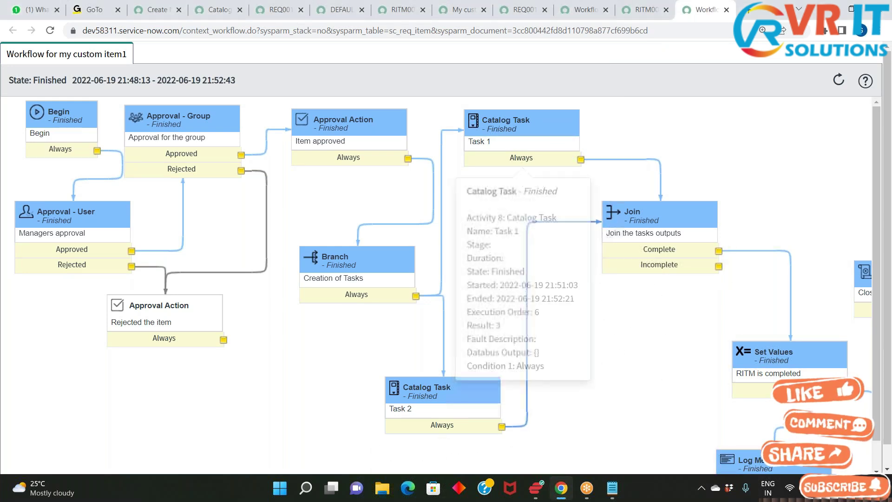
pyautogui.moveTo(645, 212)
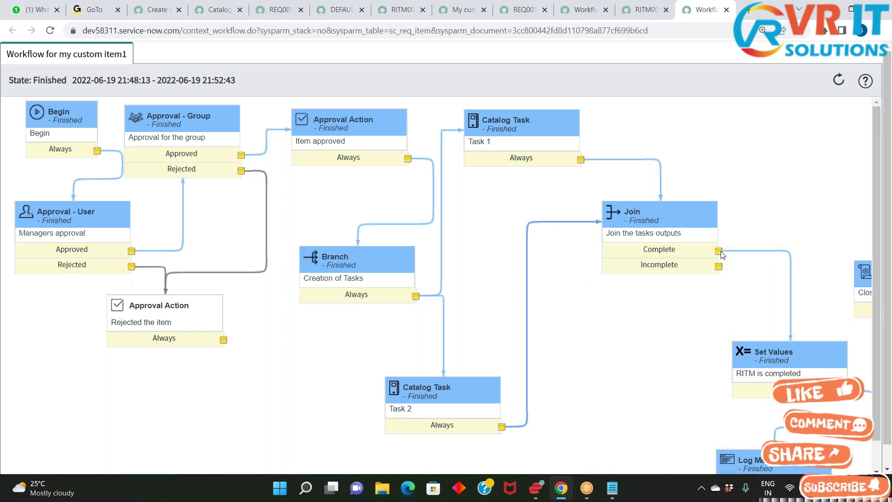
pyautogui.moveTo(768, 384)
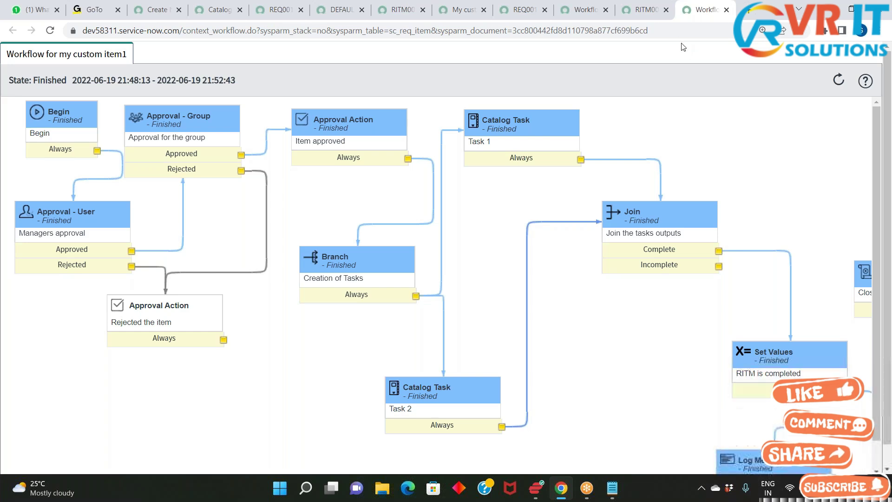
# - Return to the requested item record and review its State field, catalog tasks and Number field
pyautogui.click(646, 9)
pyautogui.scroll(5, 587, 303)
pyautogui.scroll(15, 587, 303)
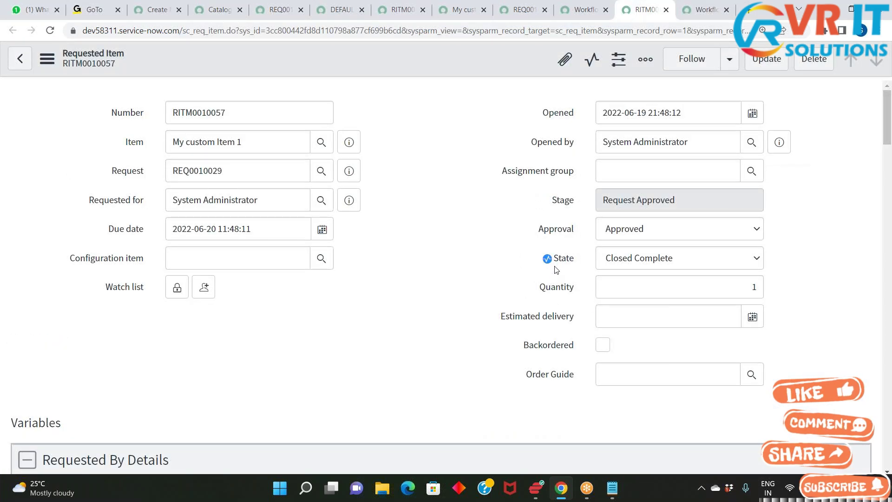
pyautogui.click(619, 267)
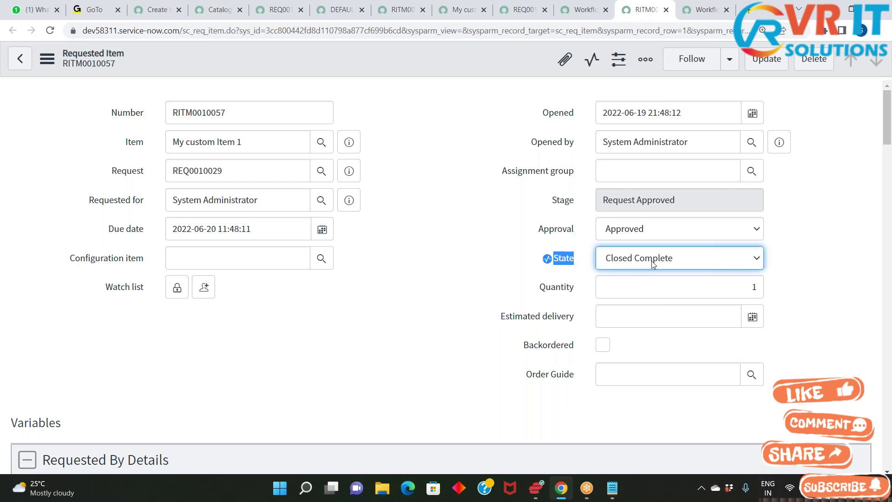
pyautogui.scroll(-20, 334, 356)
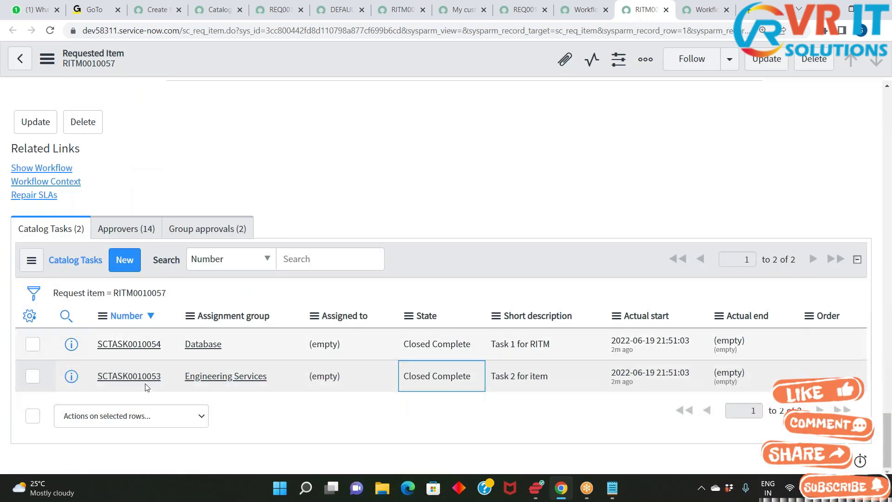
pyautogui.scroll(10, 573, 357)
pyautogui.scroll(15, 592, 393)
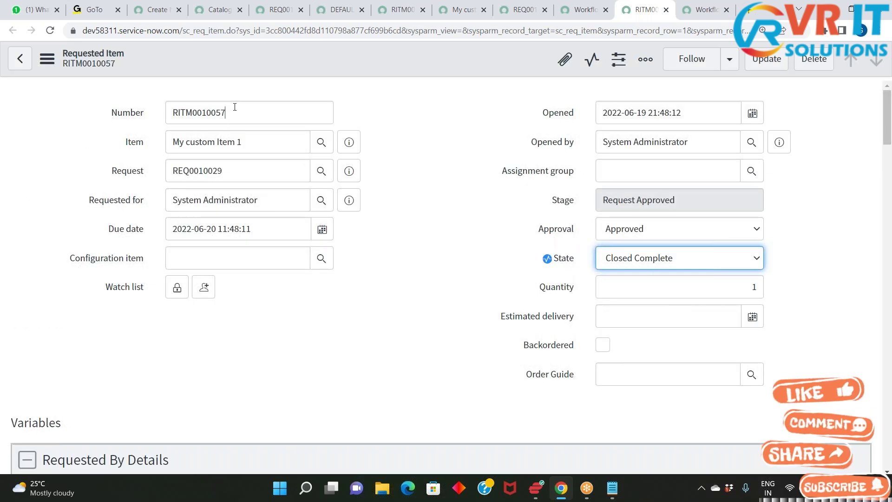
pyautogui.moveTo(234, 107); pyautogui.dragTo(141, 109)
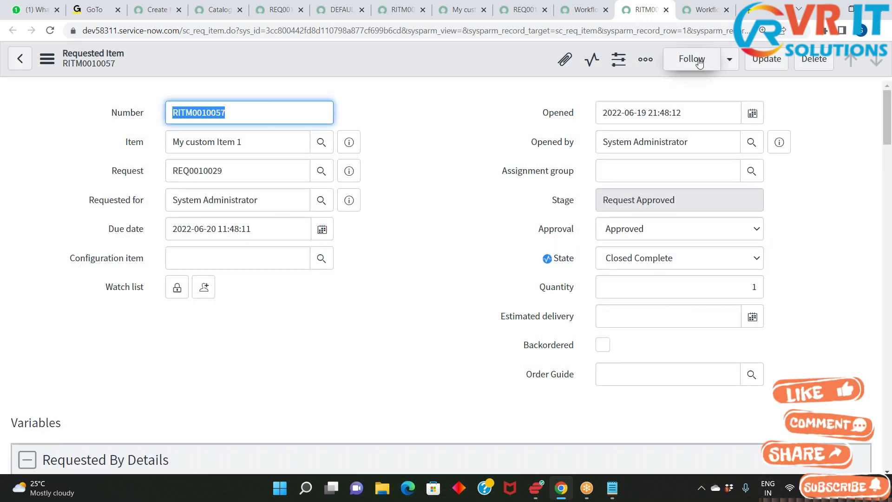
# - Switch to the workflow diagram and examine its final activities, including the Run Script activity named Close the request
pyautogui.click(704, 18)
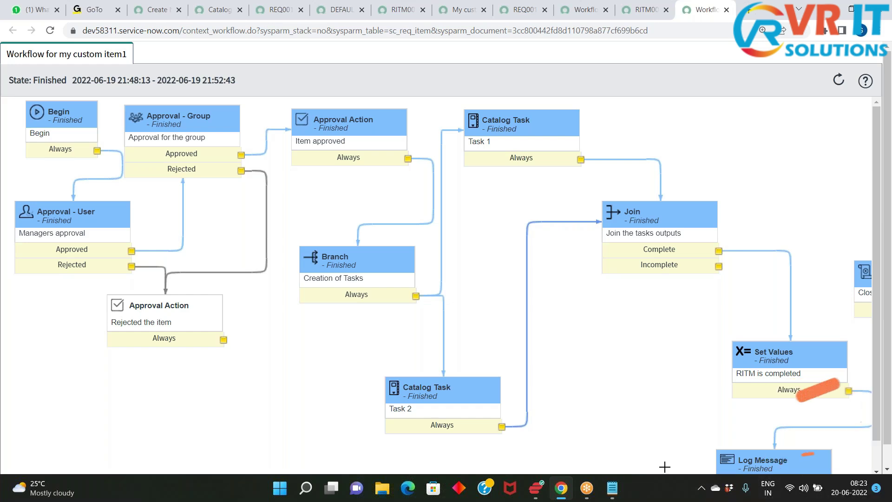
pyautogui.scroll(-3, 626, 431)
pyautogui.moveTo(686, 460); pyautogui.dragTo(808, 466)
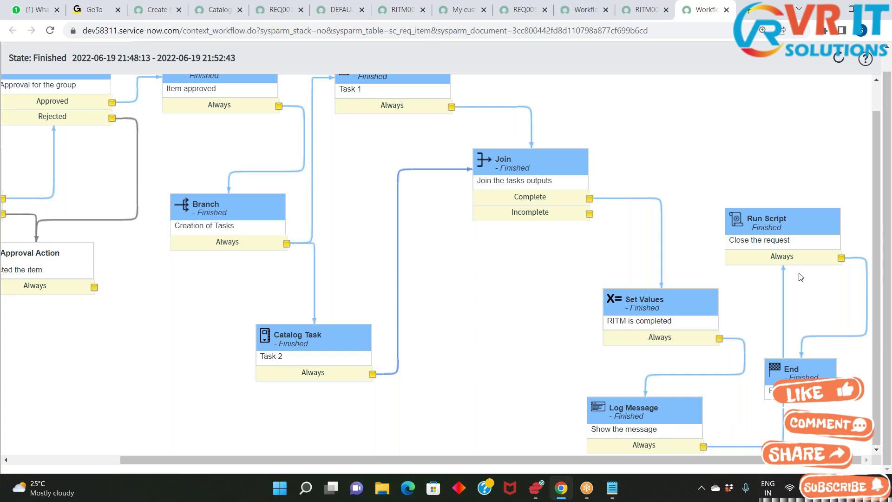
pyautogui.moveTo(776, 241)
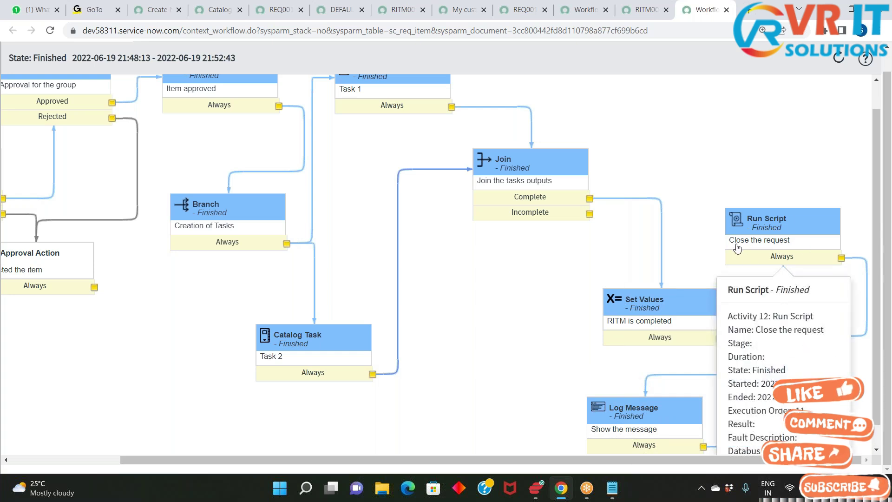
pyautogui.hotkey('ctrl', 'a')
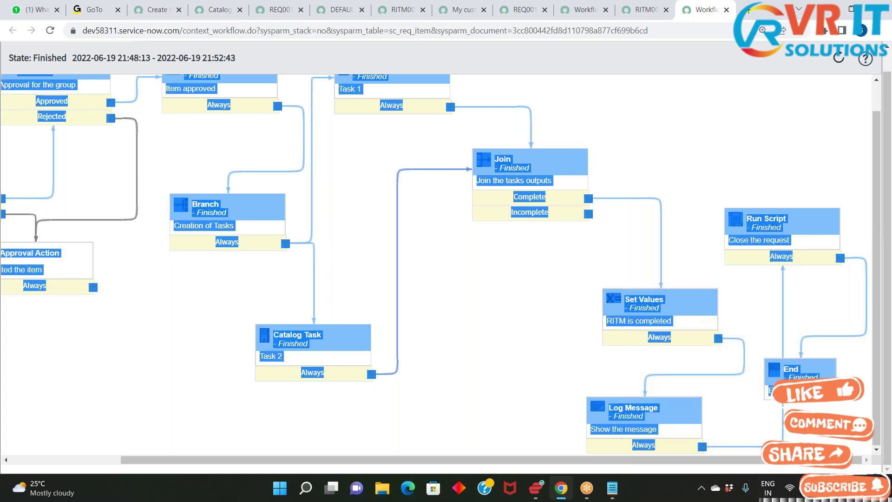
# - Clear the selection in the workflow diagram and view the details of the Close the request activity
pyautogui.click(657, 266)
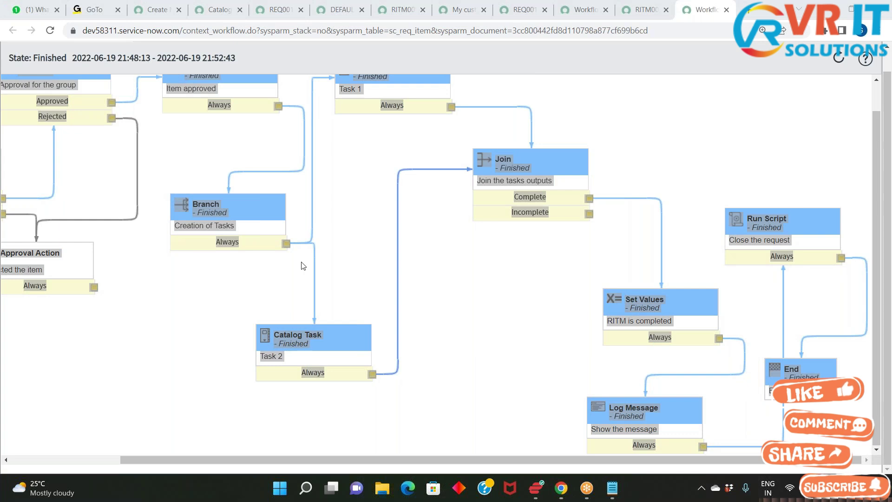
pyautogui.click(566, 90)
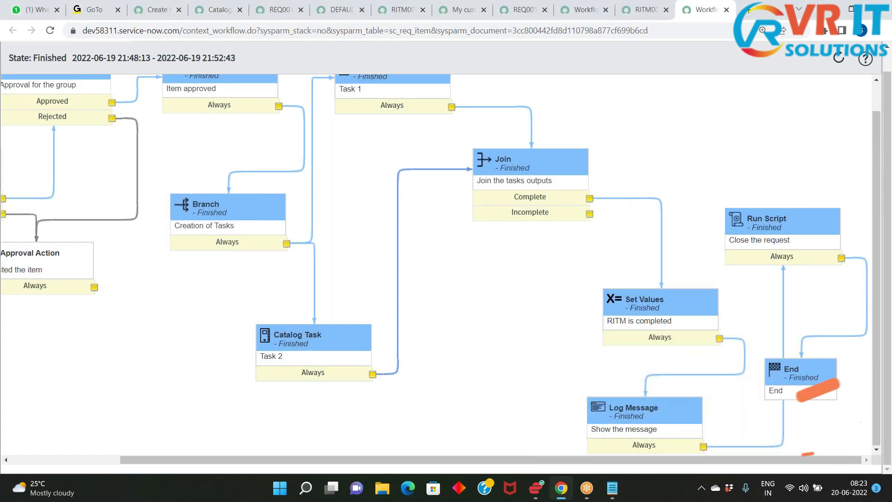
pyautogui.moveTo(763, 252)
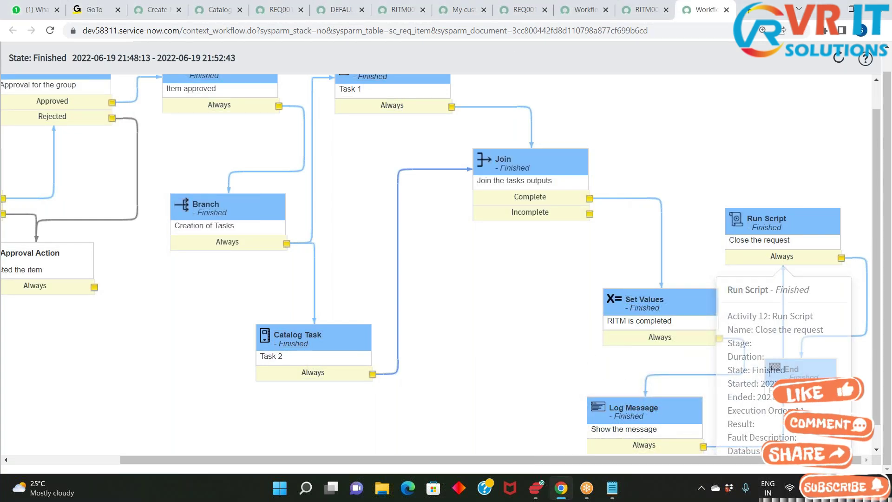
# - Return to the requested item record, preview its parent request and check the Request state field
pyautogui.click(634, 18)
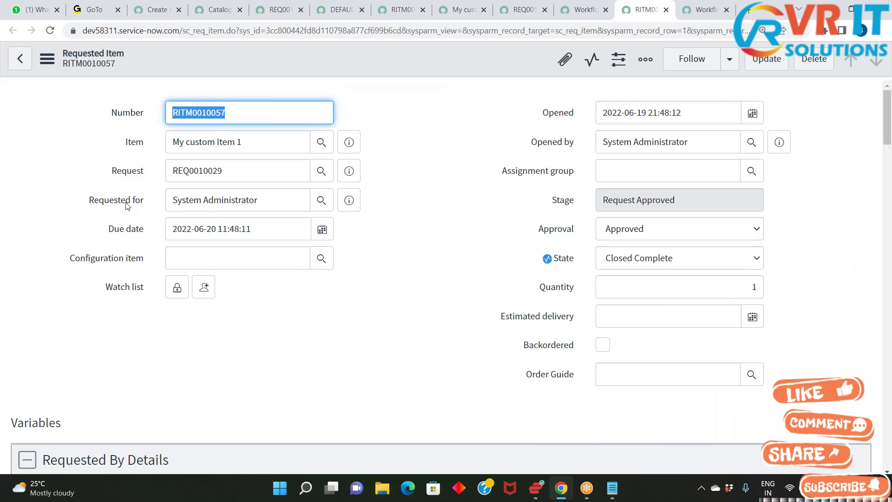
pyautogui.click(354, 174)
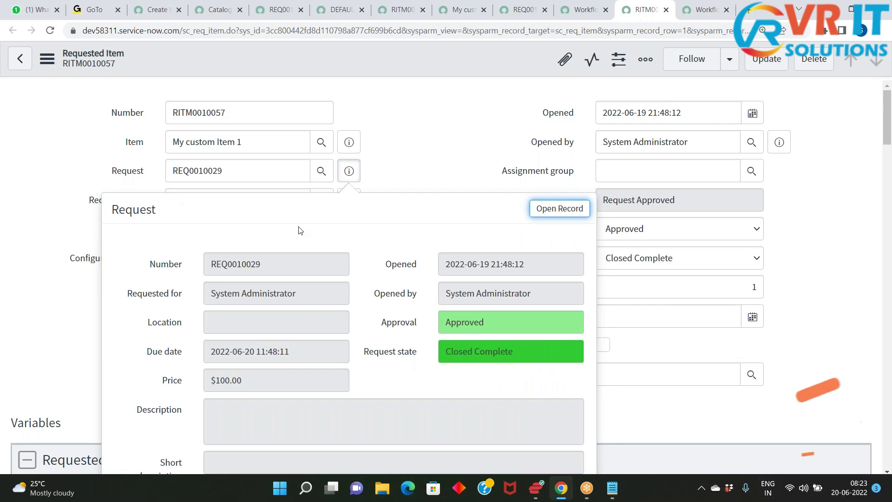
pyautogui.moveTo(514, 354); pyautogui.dragTo(447, 352)
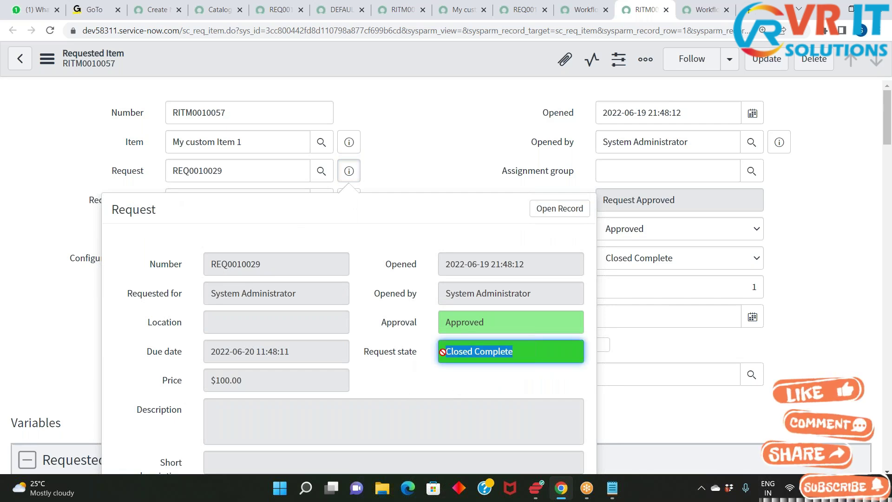
pyautogui.click(442, 351)
pyautogui.moveTo(535, 353); pyautogui.dragTo(464, 378)
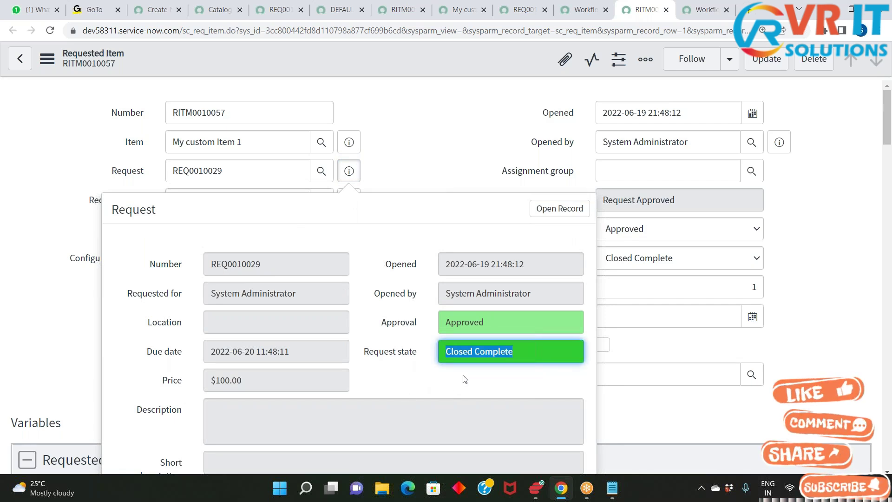
# - Review the Run Script and End activities in the workflow diagram, and return to the diagram's starting activities
pyautogui.click(706, 9)
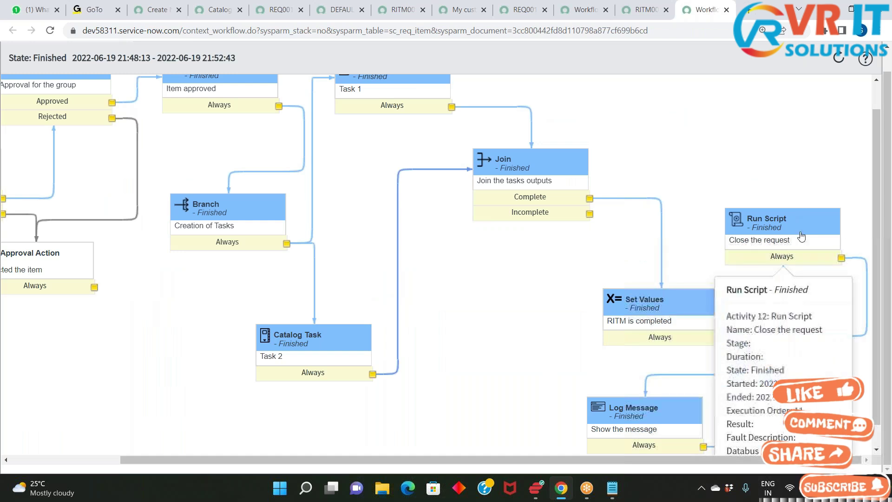
pyautogui.moveTo(816, 256)
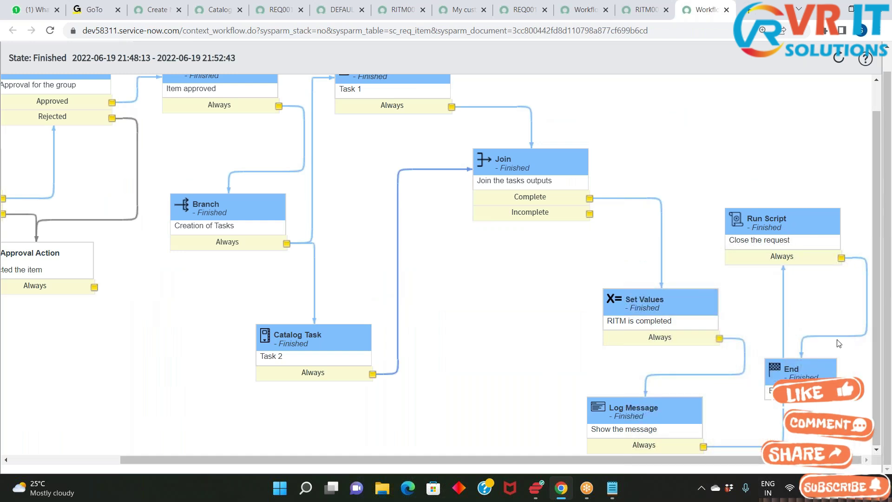
pyautogui.moveTo(790, 378)
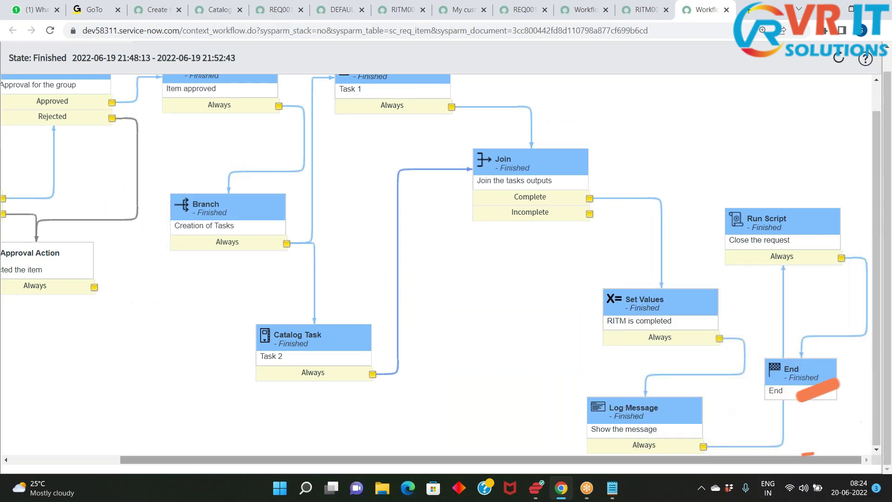
pyautogui.moveTo(597, 461); pyautogui.dragTo(486, 461)
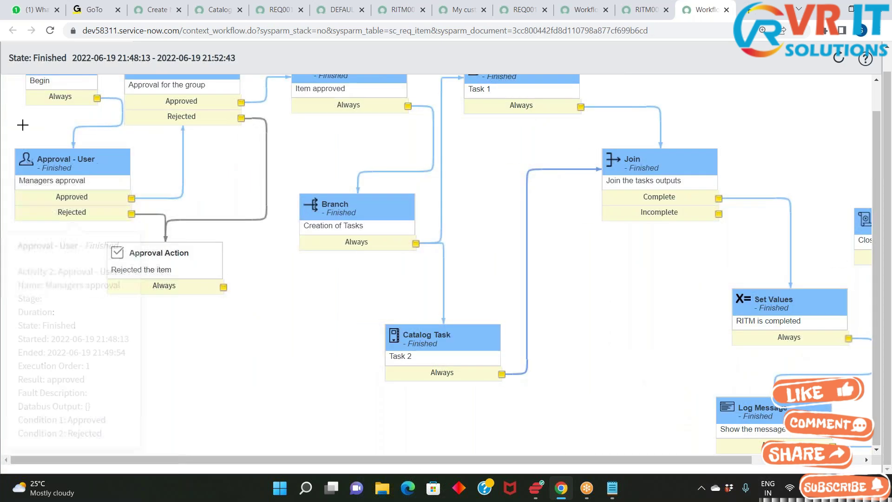
pyautogui.scroll(1, 420, 269)
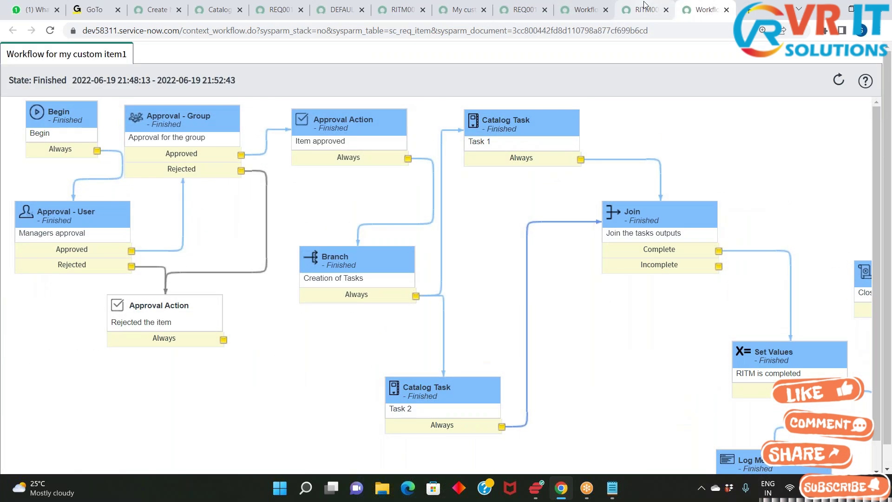
# - Close the request preview on the requested item record and review the states of its catalog tasks
pyautogui.click(644, 9)
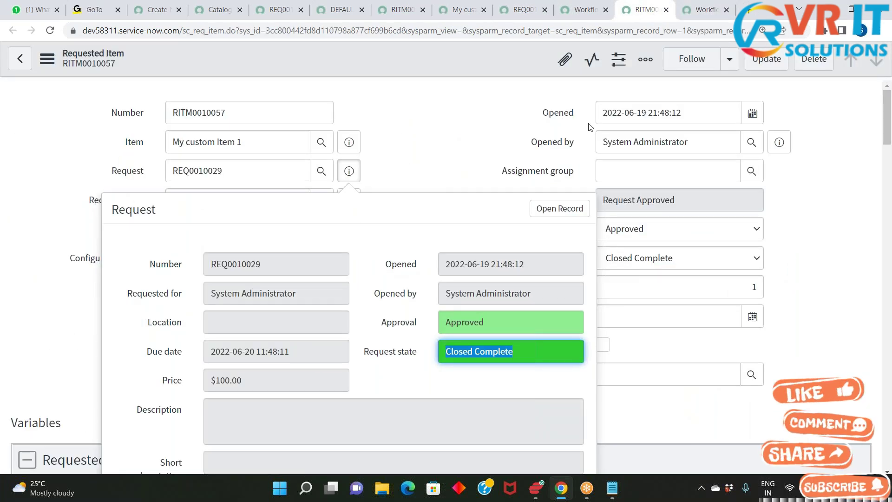
pyautogui.click(826, 239)
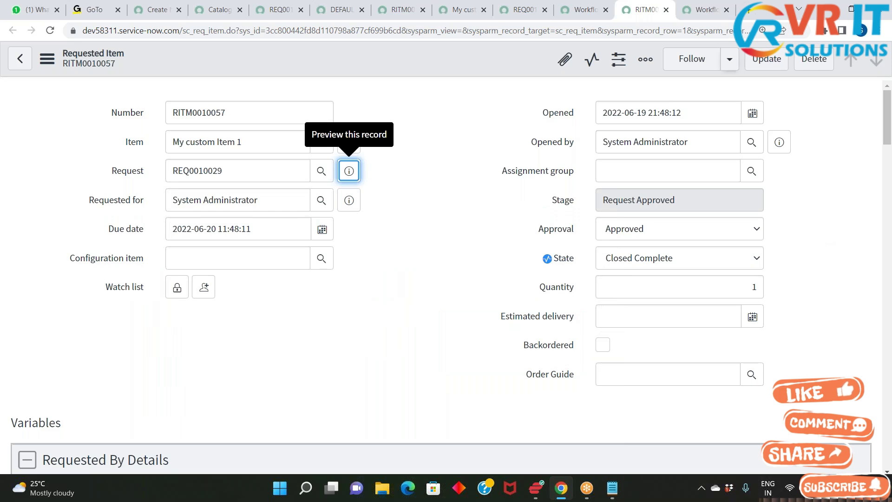
pyautogui.click(704, 9)
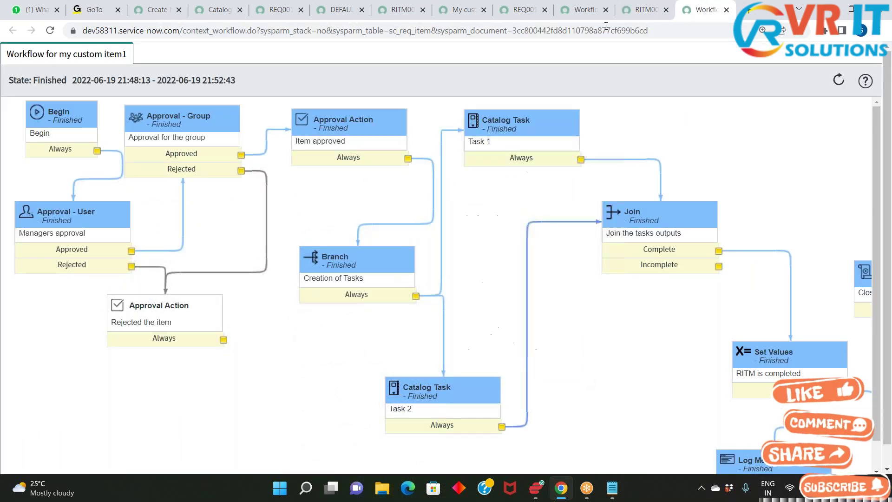
pyautogui.click(637, 10)
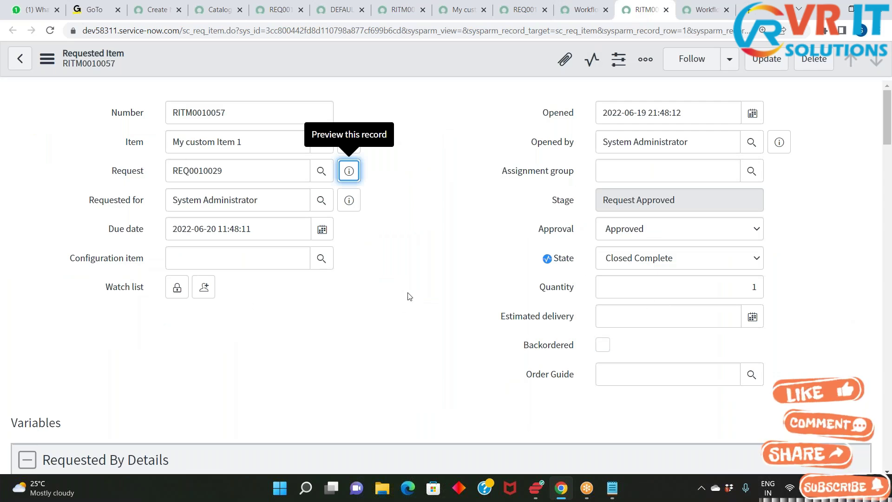
pyautogui.scroll(-20, 413, 312)
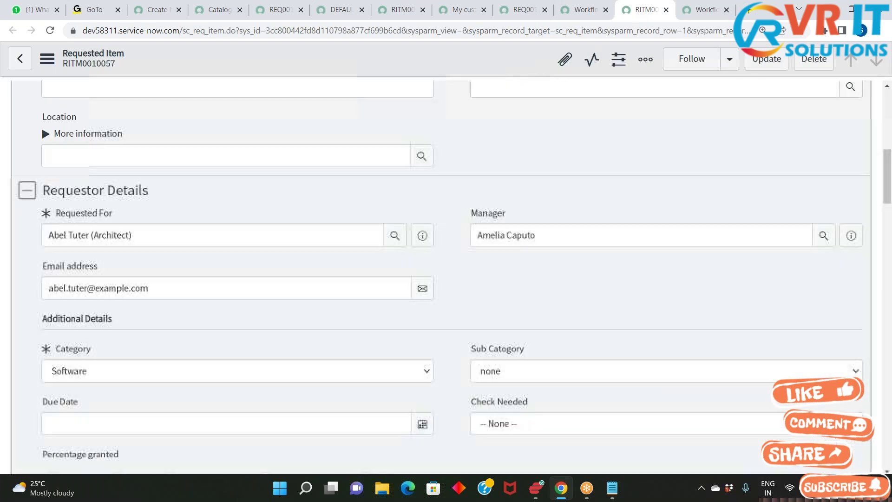
pyautogui.scroll(-15, 436, 313)
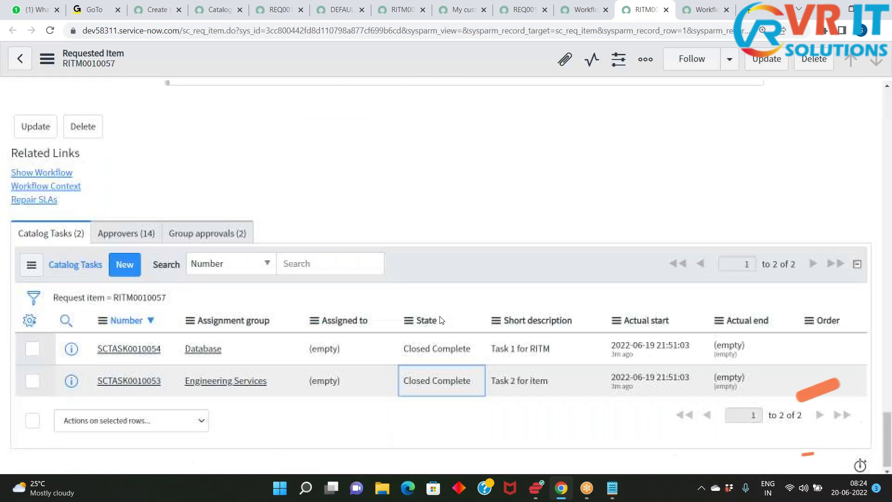
# - Recap the workflow diagram from the manager's approval through the catalog tasks to the Set Values activity
pyautogui.click(702, 9)
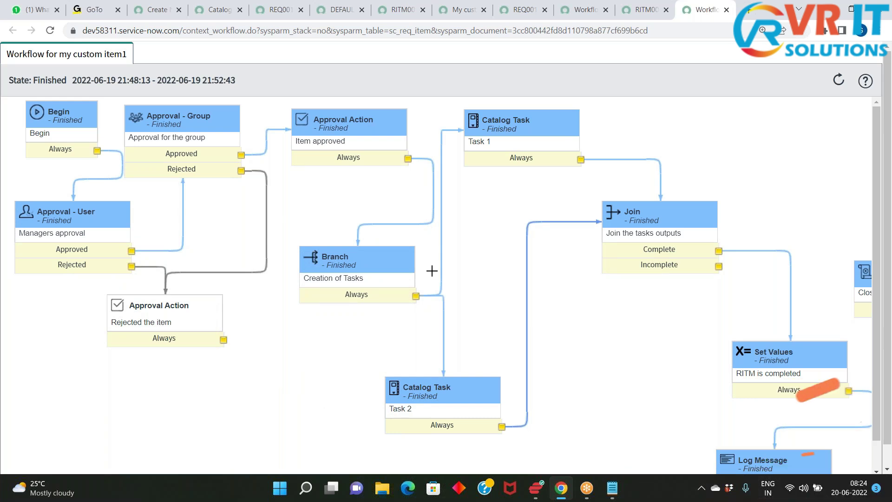
pyautogui.moveTo(83, 251)
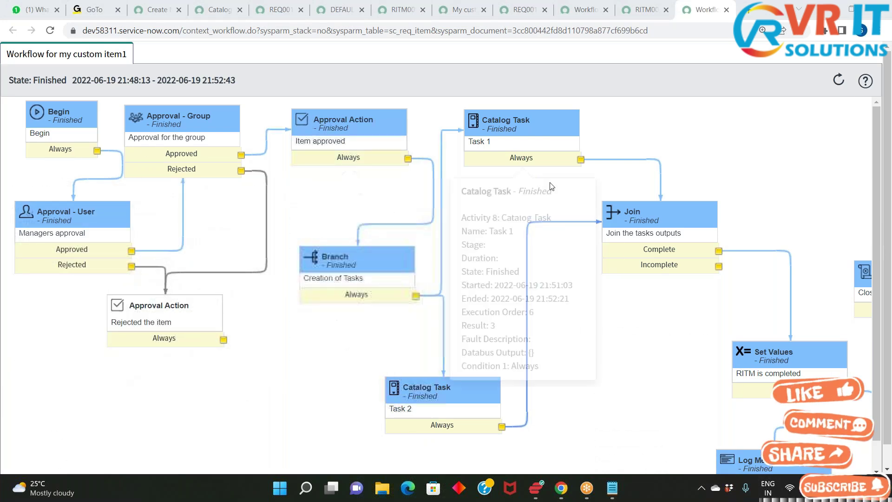
pyautogui.moveTo(766, 384)
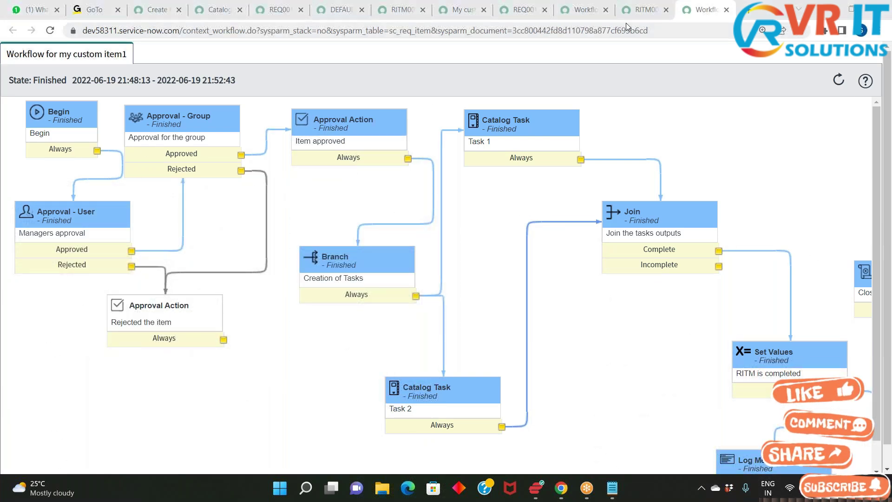
# - Switch to the My custom Item 2 catalog item record and review its Name field and process engine settings
pyautogui.click(463, 9)
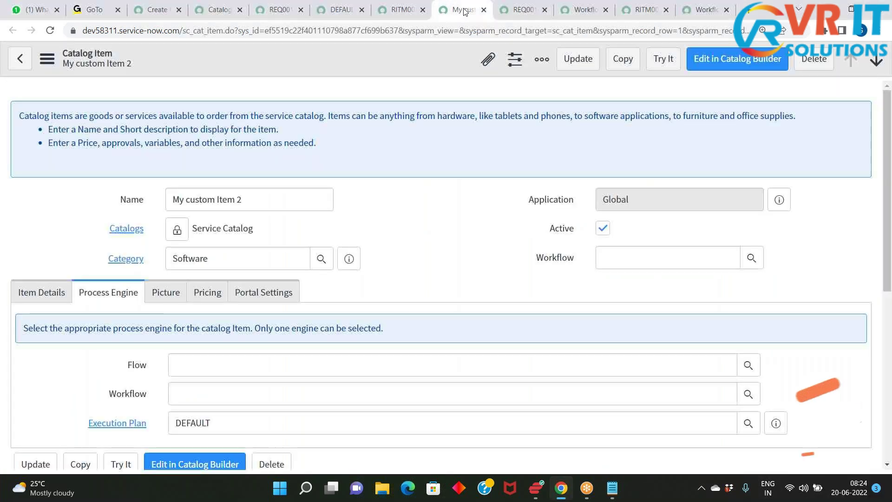
pyautogui.moveTo(260, 201); pyautogui.dragTo(176, 191)
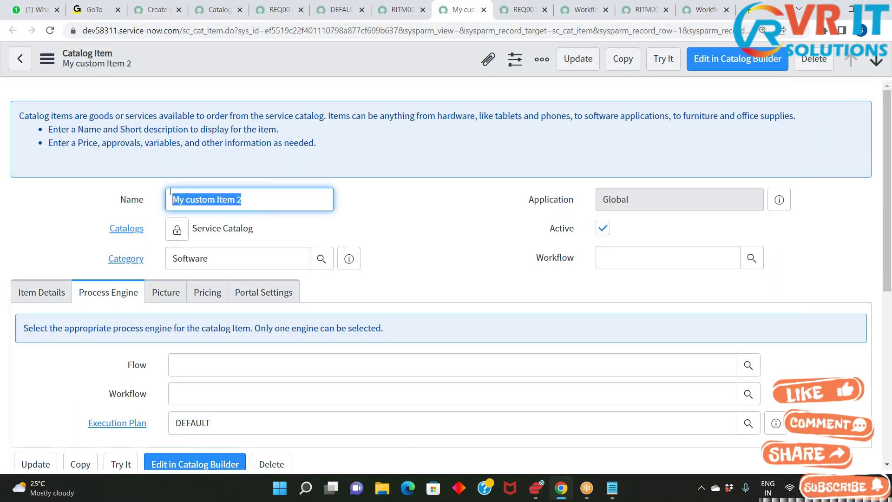
pyautogui.click(439, 253)
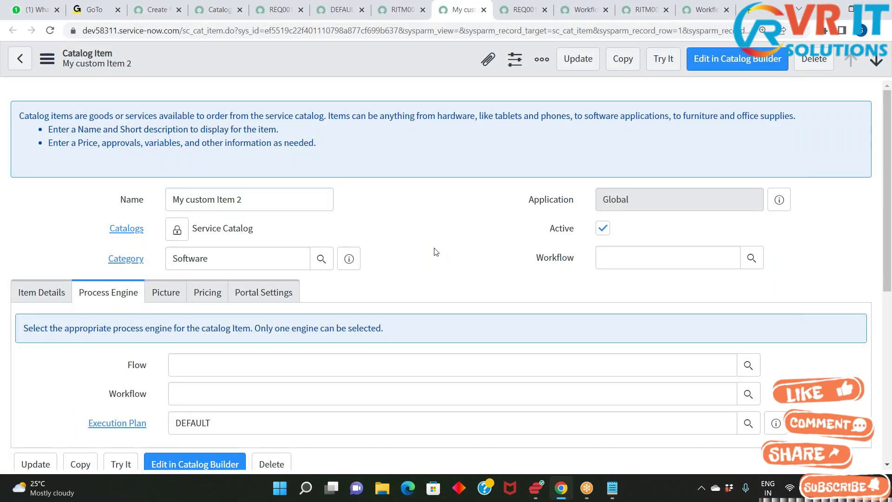
pyautogui.scroll(-5, 430, 260)
pyautogui.scroll(5, 429, 274)
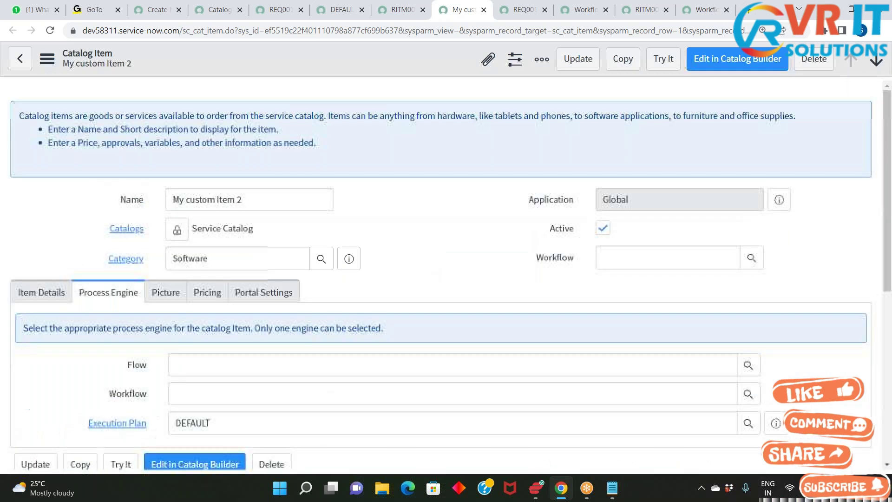
pyautogui.doubleClick(239, 200)
pyautogui.moveTo(232, 209); pyautogui.dragTo(169, 201)
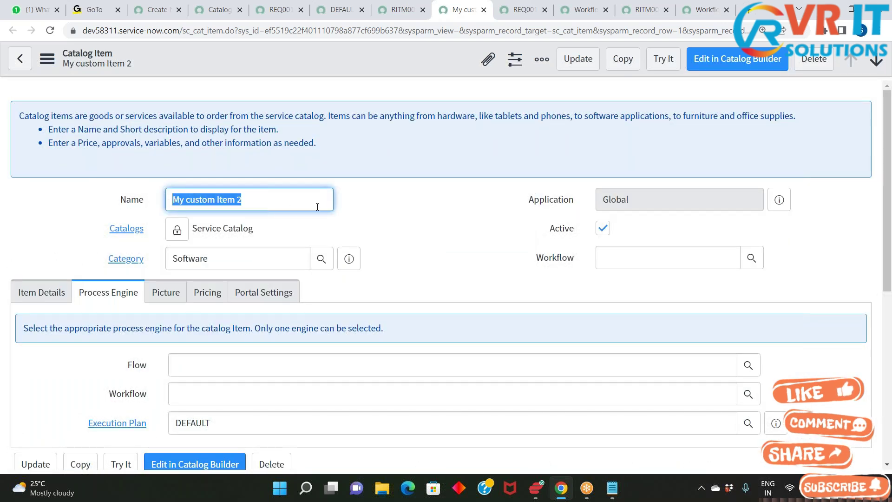
# - Check the Workflow field on the catalog item, and consult the Workflows definition in the Notepad notes
pyautogui.click(442, 250)
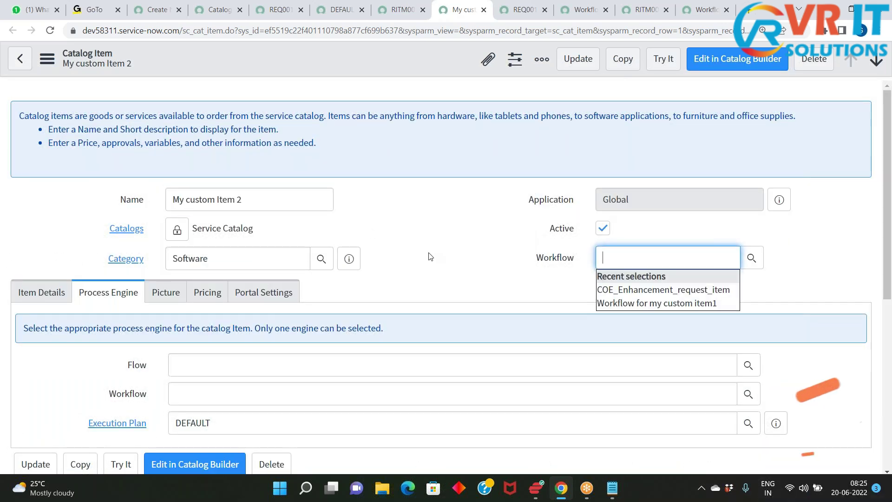
pyautogui.click(878, 252)
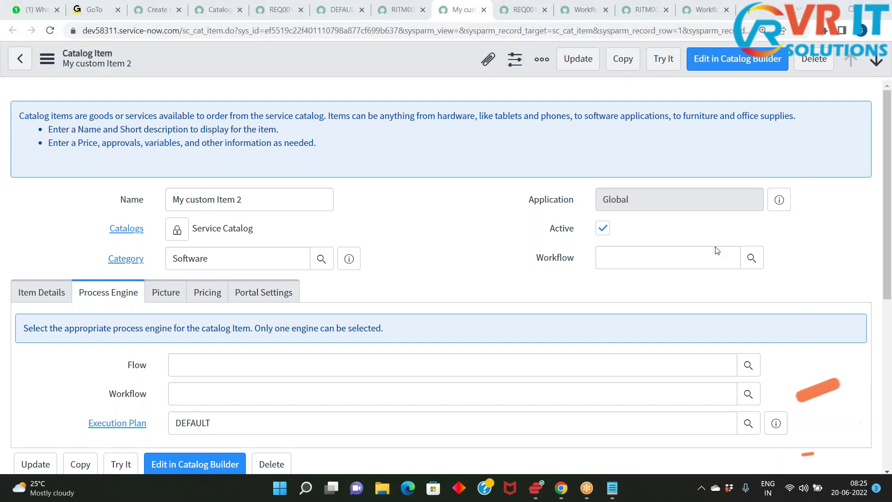
pyautogui.click(613, 488)
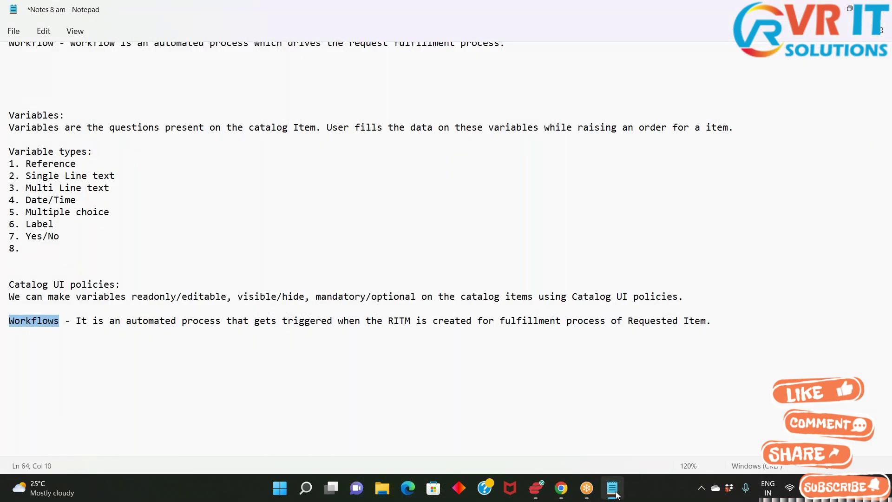
pyautogui.click(614, 488)
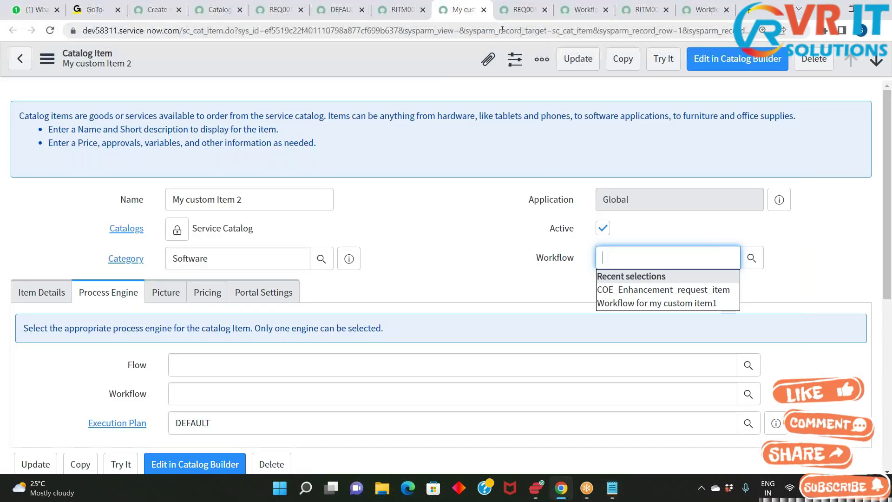
# - Close the leftover request, DEFAULT, requested item, My custom Item 2 and workflow context pages, keeping the Workflow Editor open
pyautogui.click(521, 17)
pyautogui.click(544, 10)
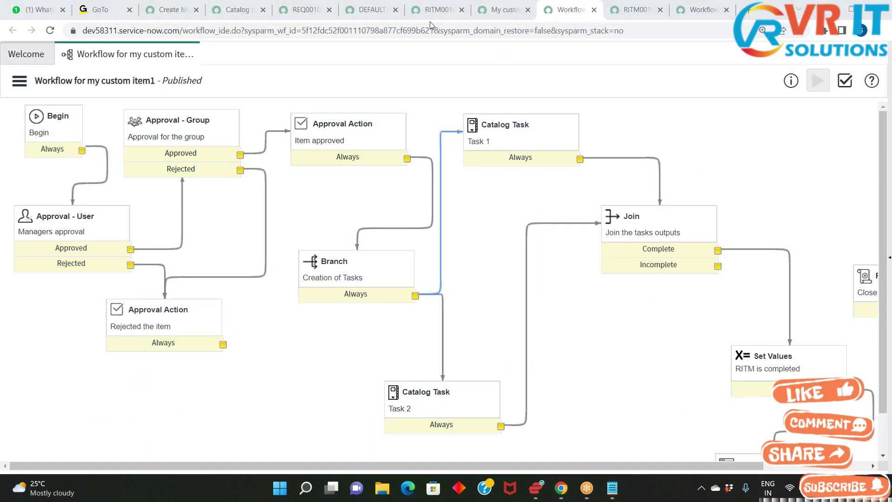
pyautogui.click(394, 10)
pyautogui.click(394, 10)
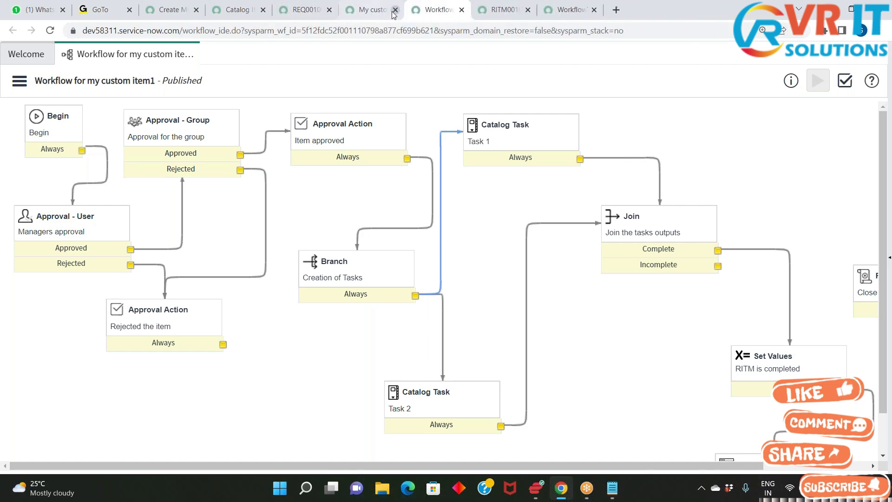
pyautogui.click(394, 11)
pyautogui.click(458, 15)
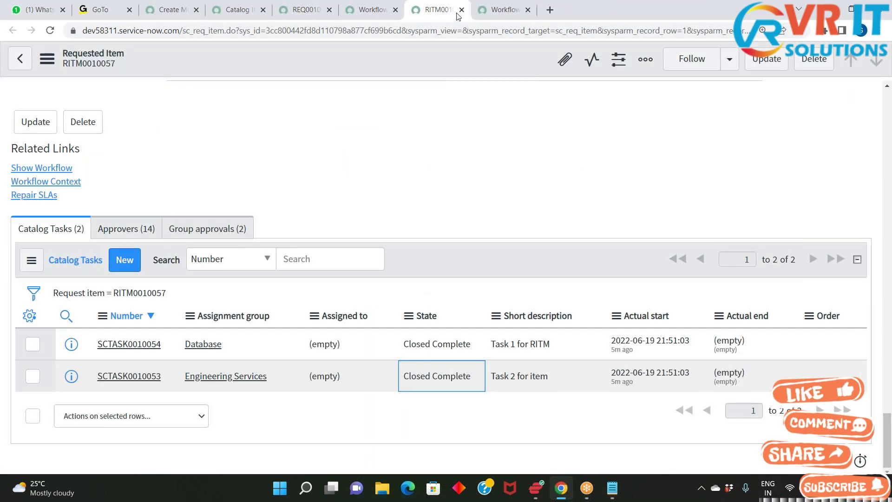
pyautogui.click(461, 10)
pyautogui.click(461, 10)
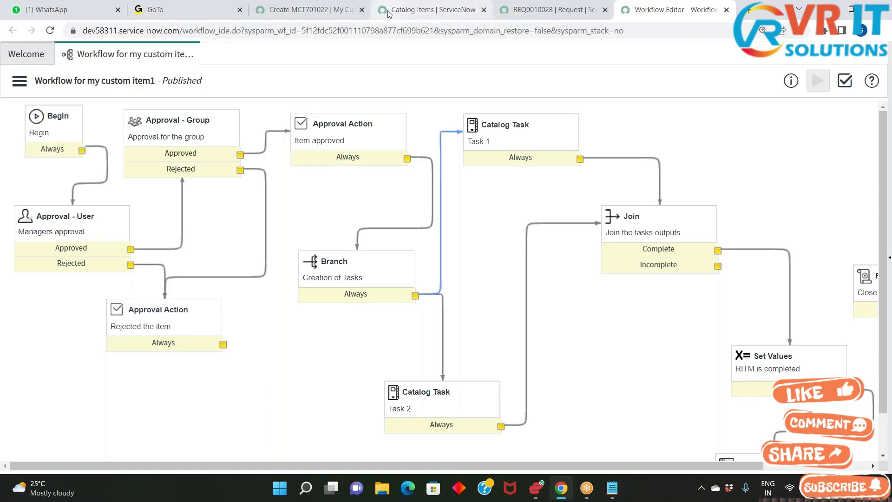
# - Find the Workflow Editor by filtering the navigator for "workflow", open it, and bring its welcome page into view
pyautogui.click(382, 13)
pyautogui.click(309, 9)
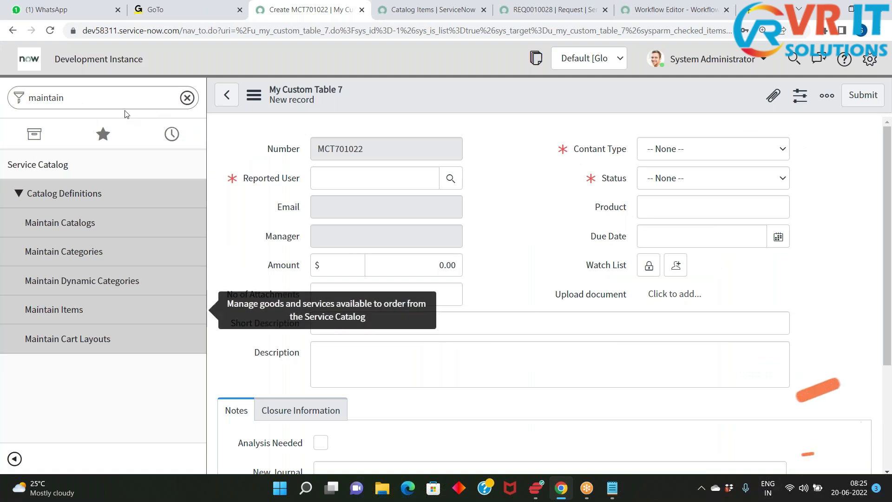
pyautogui.click(125, 99)
pyautogui.press('BackSpace')
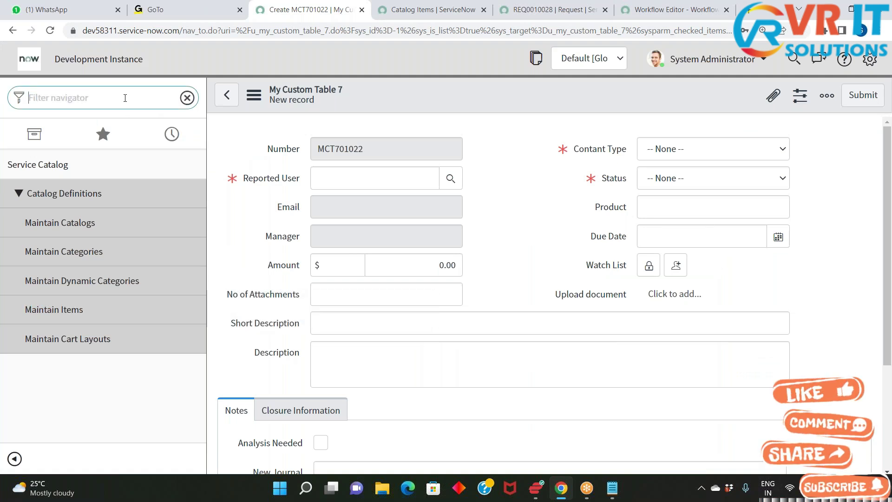
pyautogui.write('workflow')
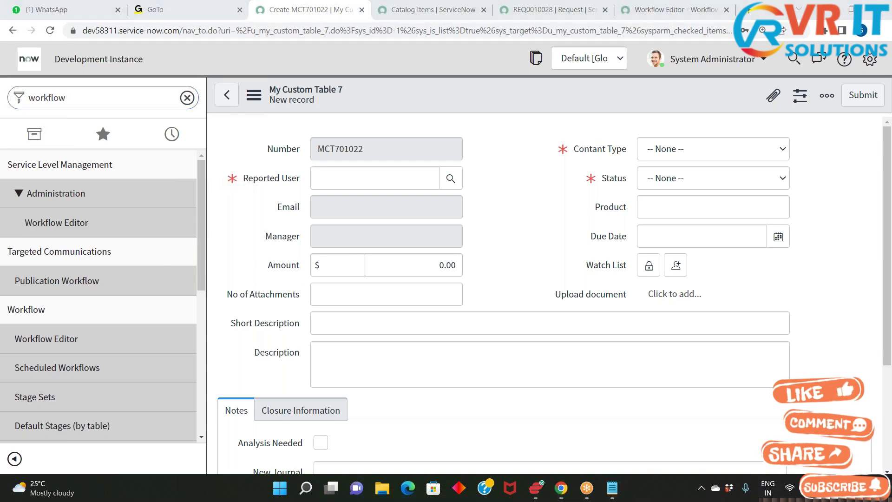
pyautogui.scroll(-3, 74, 279)
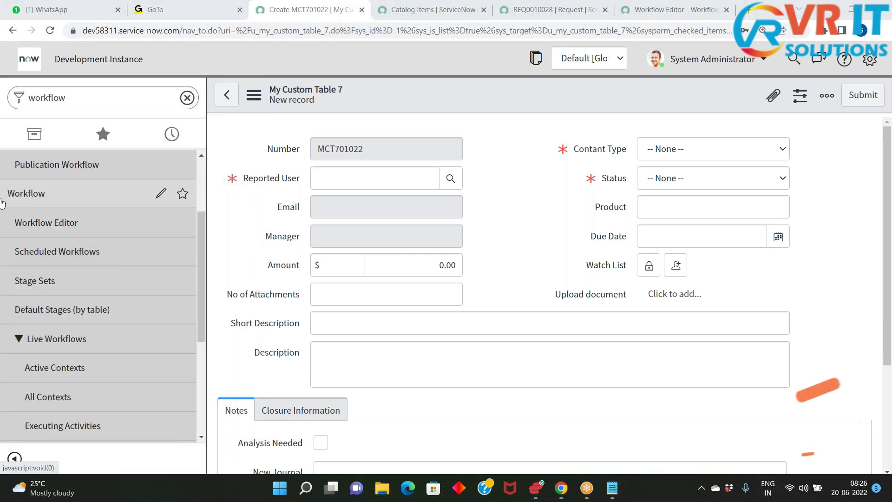
pyautogui.click(77, 229)
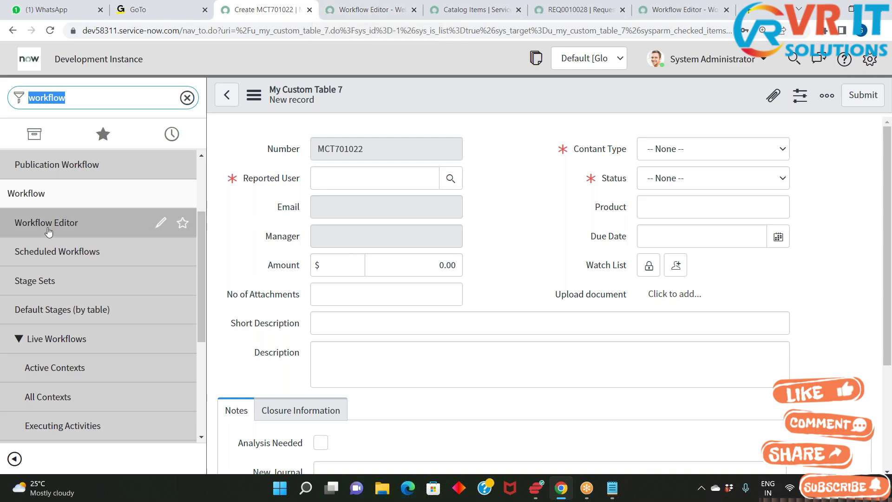
pyautogui.click(367, 9)
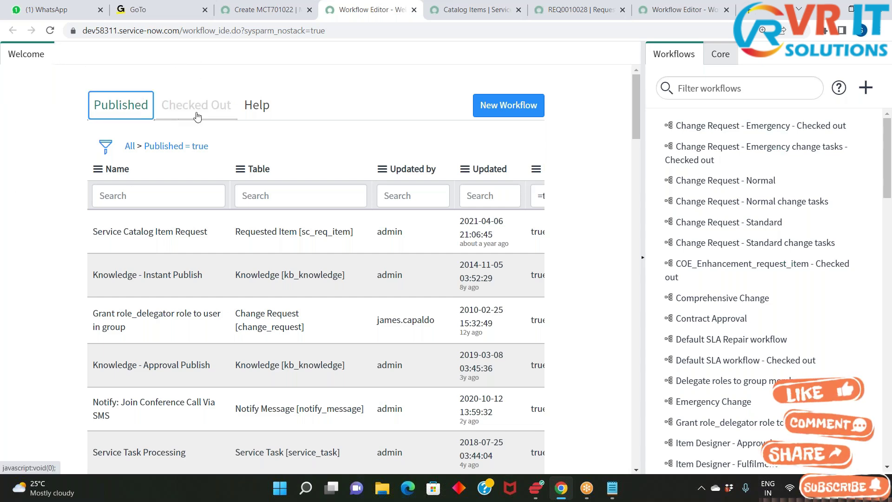
# - Look through the published workflows on the Workflow Editor's welcome page
pyautogui.click(233, 113)
pyautogui.click(124, 115)
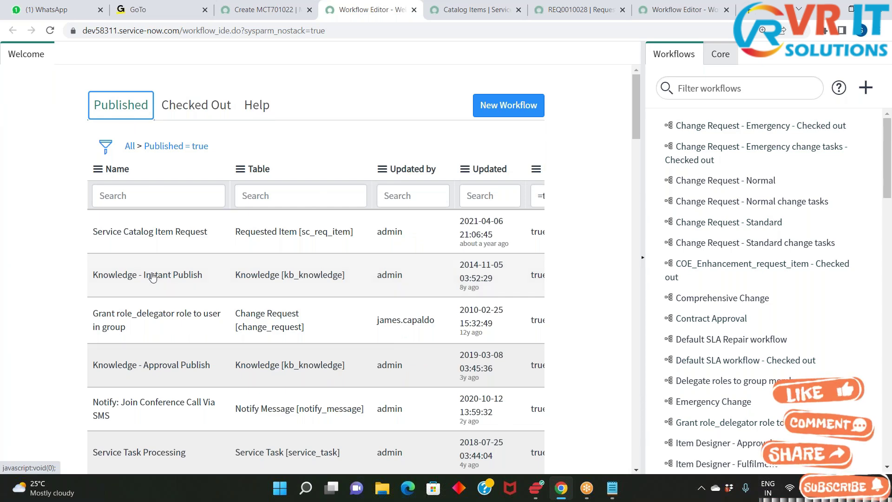
pyautogui.scroll(-5, 149, 228)
pyautogui.scroll(5, 149, 228)
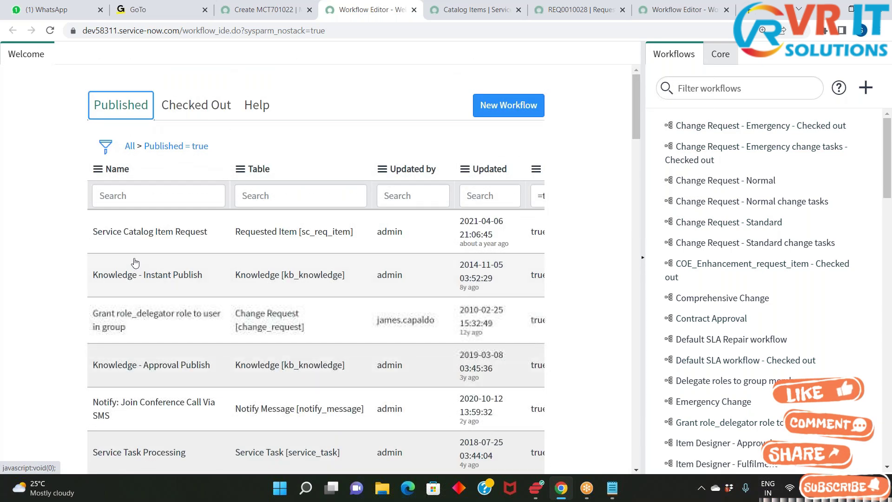
pyautogui.scroll(-4, 152, 287)
pyautogui.scroll(-15, 152, 288)
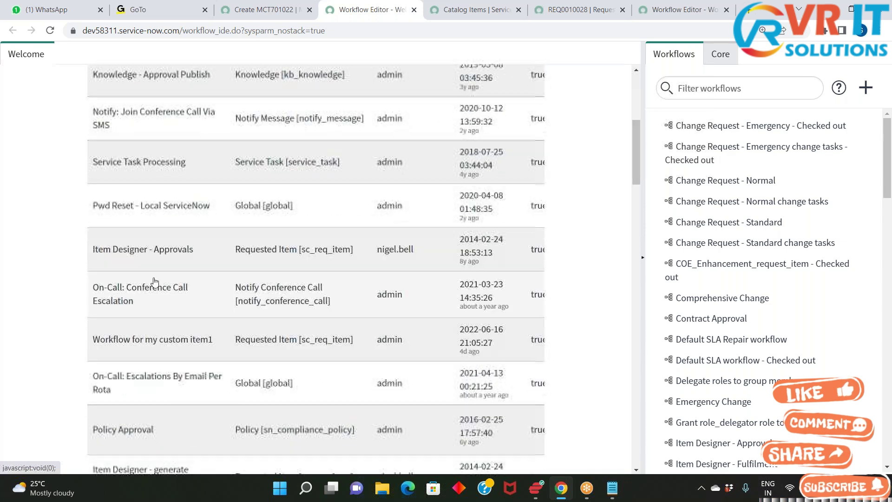
pyautogui.scroll(20, 167, 282)
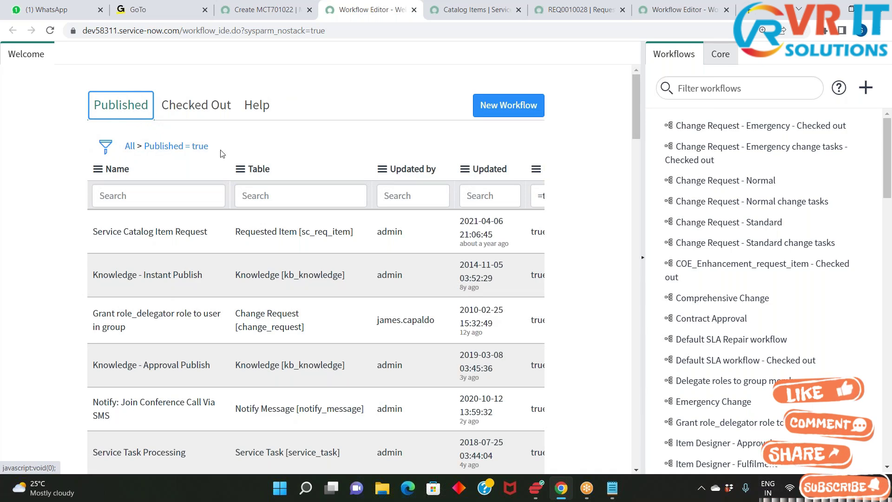
# - Review the checked-out workflows and compare them with the published ones
pyautogui.click(196, 107)
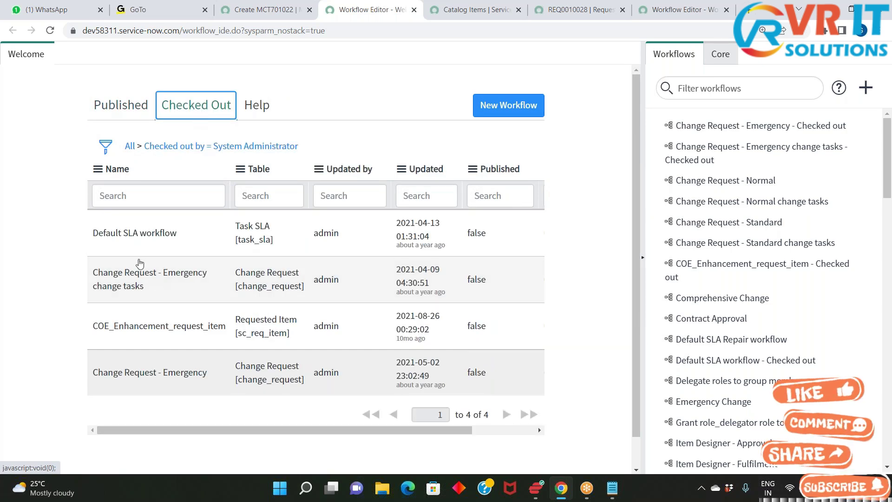
pyautogui.scroll(-1, 130, 288)
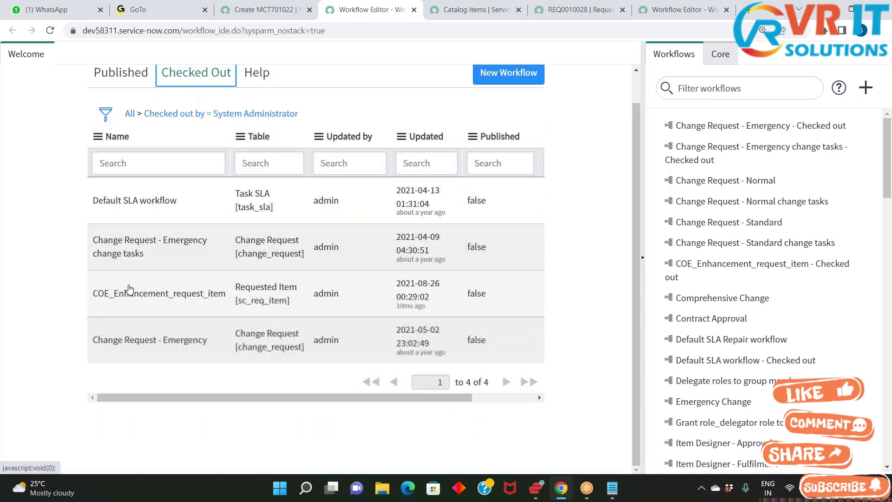
pyautogui.scroll(1, 129, 289)
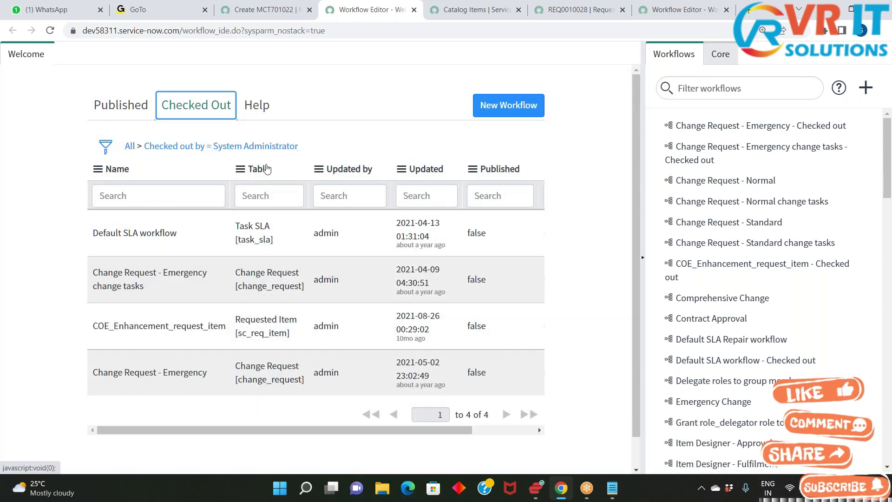
pyautogui.click(120, 112)
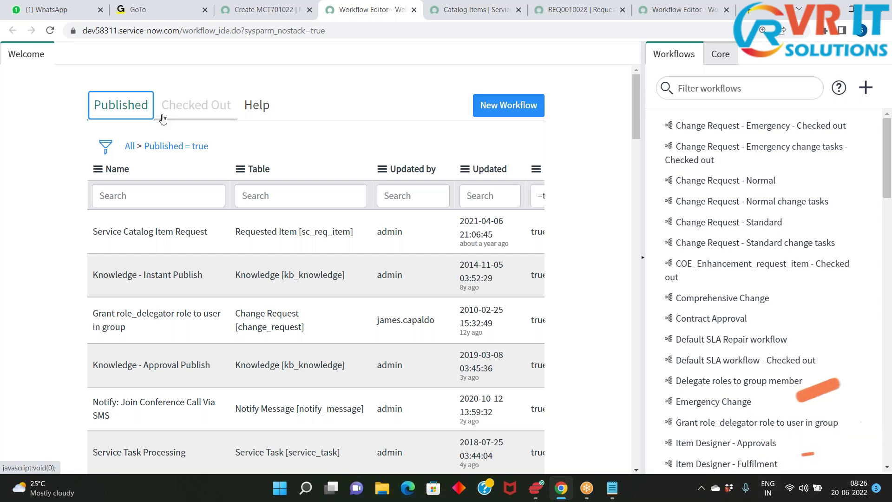
pyautogui.scroll(-10, 296, 312)
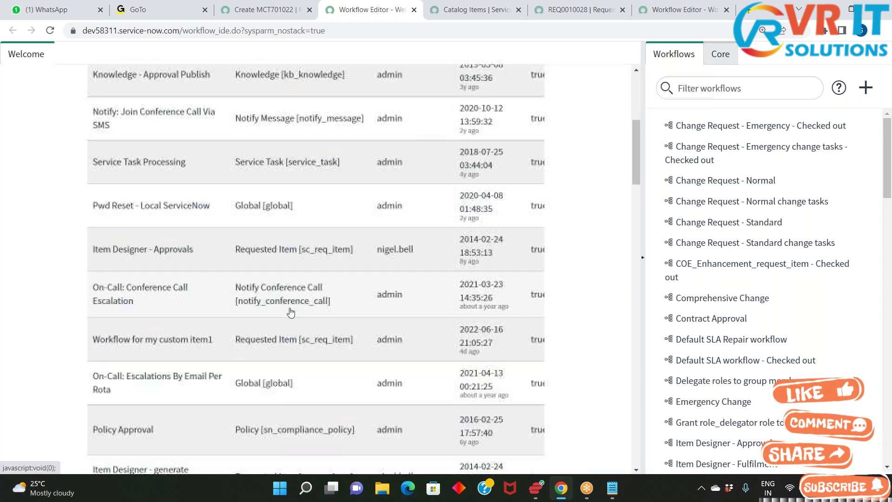
pyautogui.scroll(10, 295, 315)
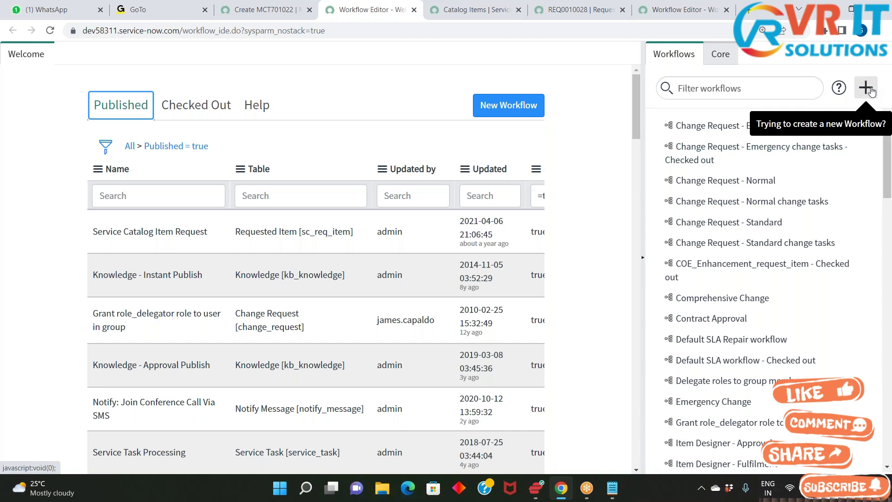
# - Browse the full palette of existing workflows beside the welcome page
pyautogui.click(659, 56)
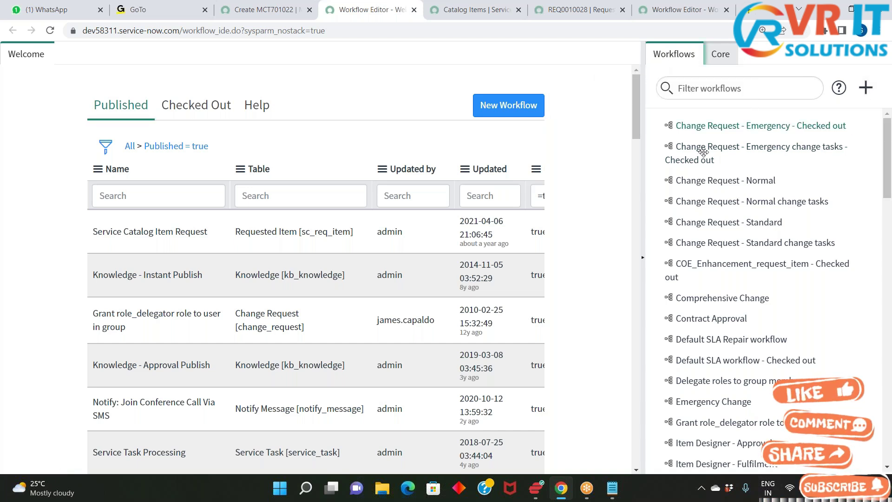
pyautogui.scroll(-20, 669, 280)
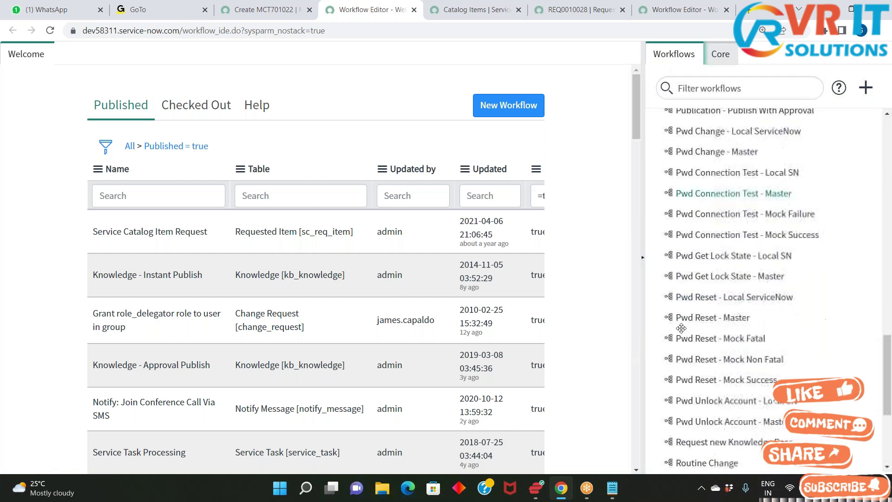
pyautogui.scroll(-3, 687, 279)
pyautogui.scroll(15, 685, 233)
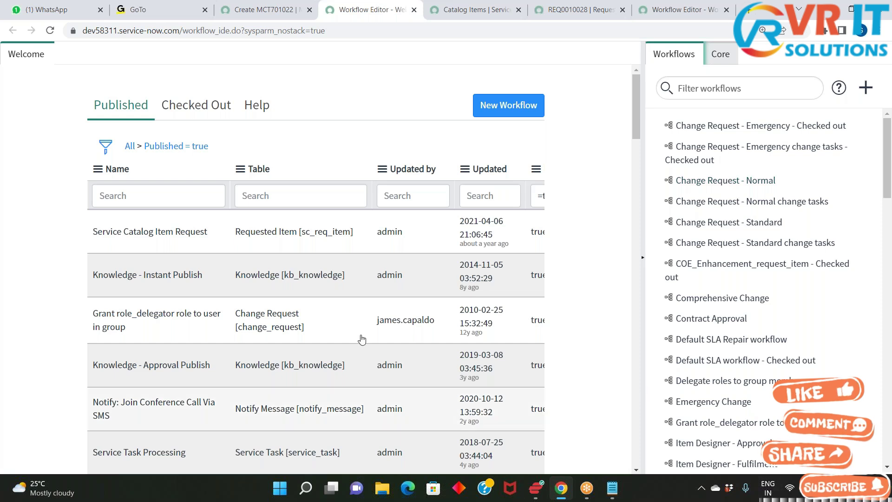
# - Open the Change Request - Normal workflow, collapse the workflow palette, and examine the workflow's title and published status
pyautogui.click(722, 181)
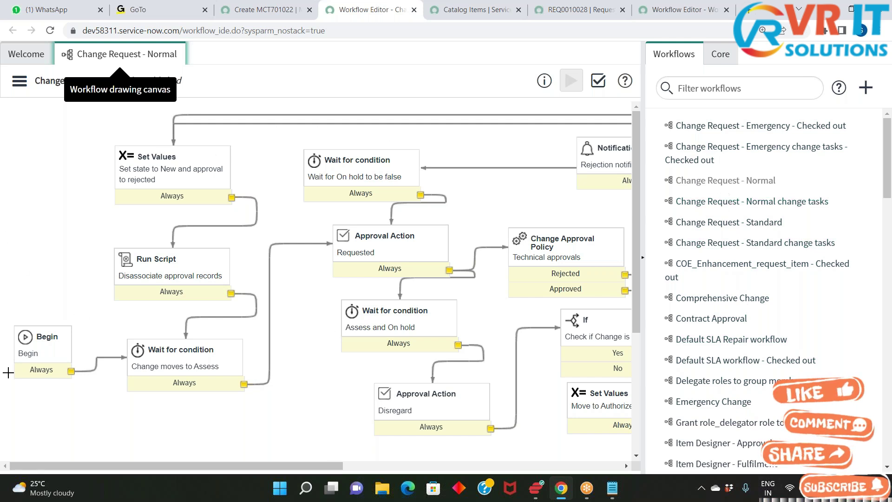
pyautogui.click(642, 257)
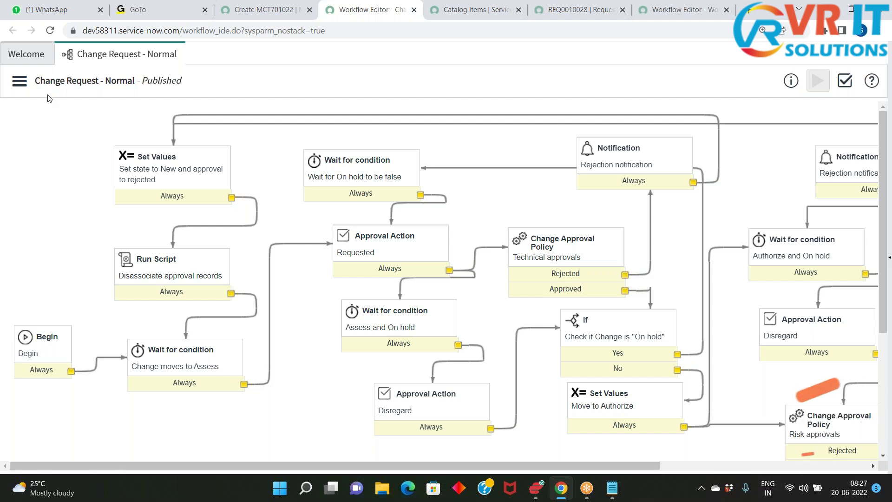
pyautogui.moveTo(34, 80); pyautogui.dragTo(143, 81)
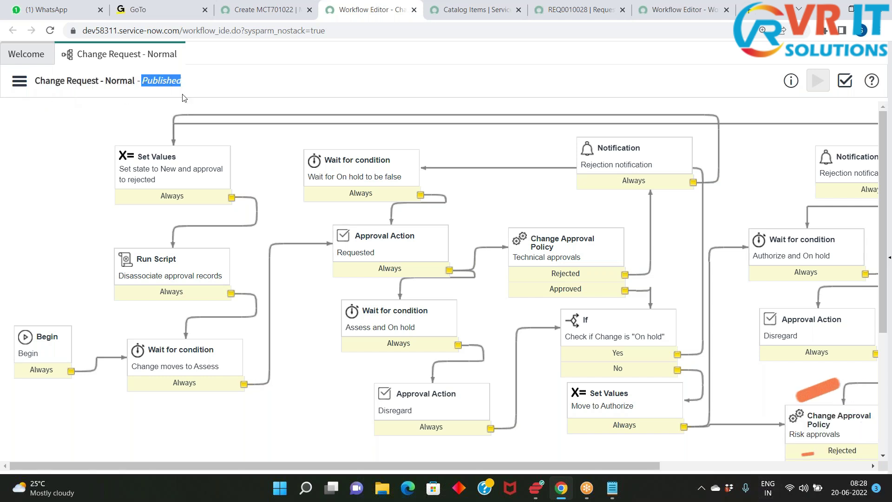
pyautogui.click(248, 96)
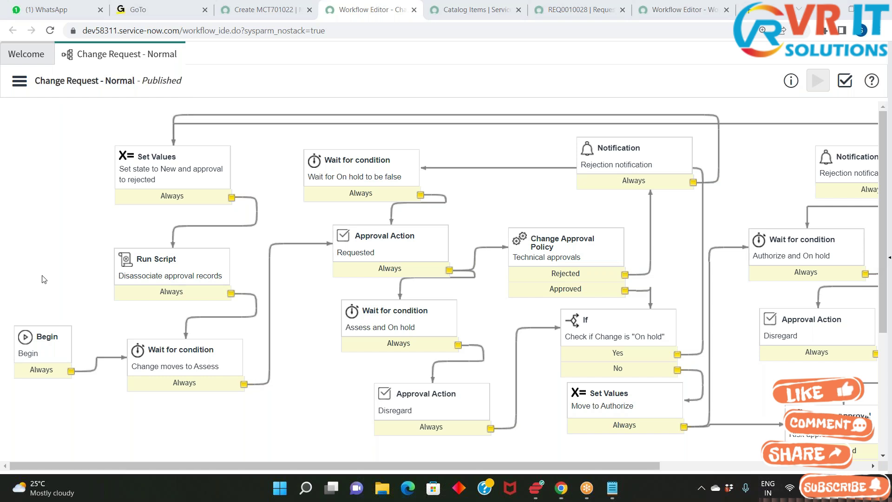
# - Open the Change Request - Standard workflow from the palette, and collapse the palette again to widen the canvas
pyautogui.click(889, 258)
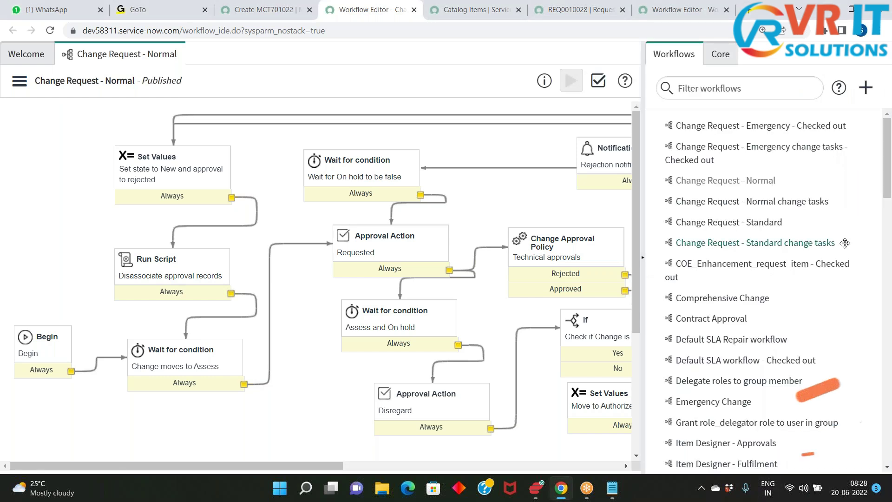
pyautogui.click(717, 224)
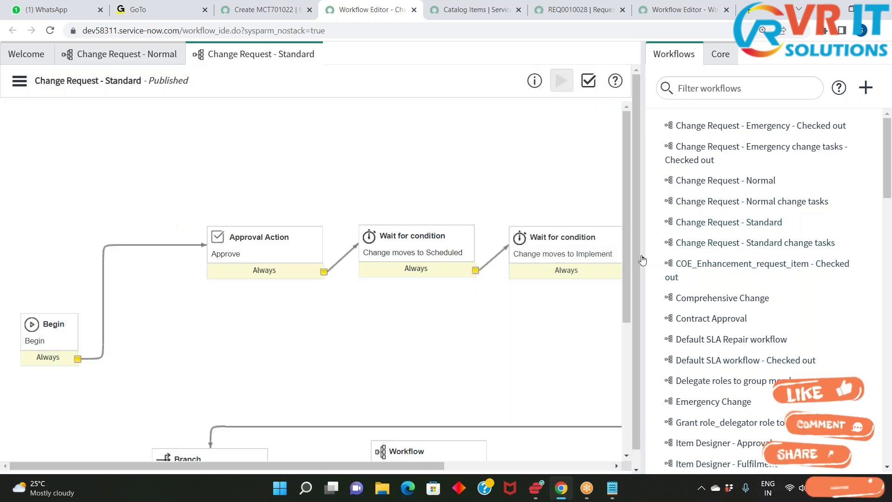
pyautogui.click(643, 259)
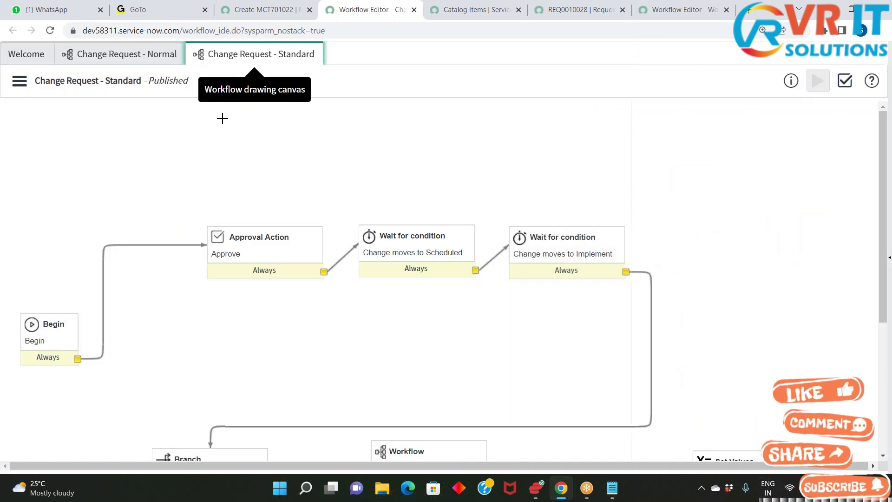
# - Compare the open Change Request - Normal and Change Request - Standard canvases, finishing on the Standard workflow
pyautogui.click(135, 55)
pyautogui.click(253, 53)
pyautogui.click(145, 55)
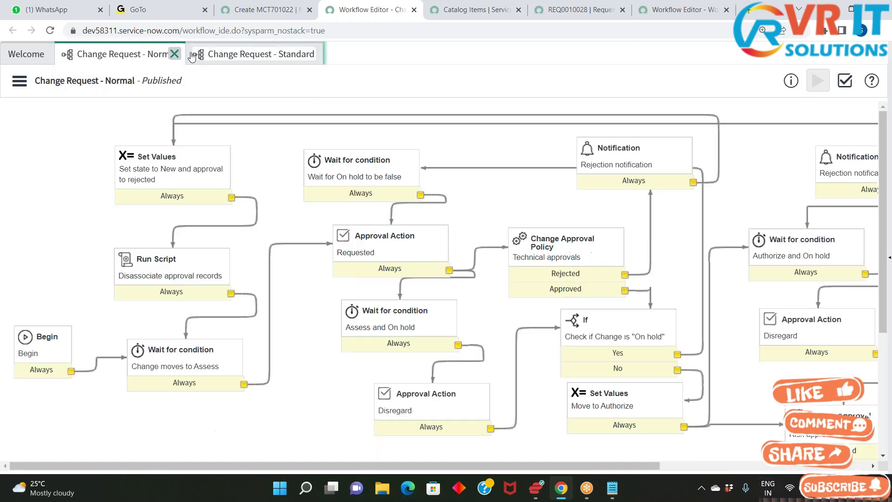
pyautogui.click(214, 55)
pyautogui.click(139, 55)
pyautogui.click(214, 55)
pyautogui.click(156, 55)
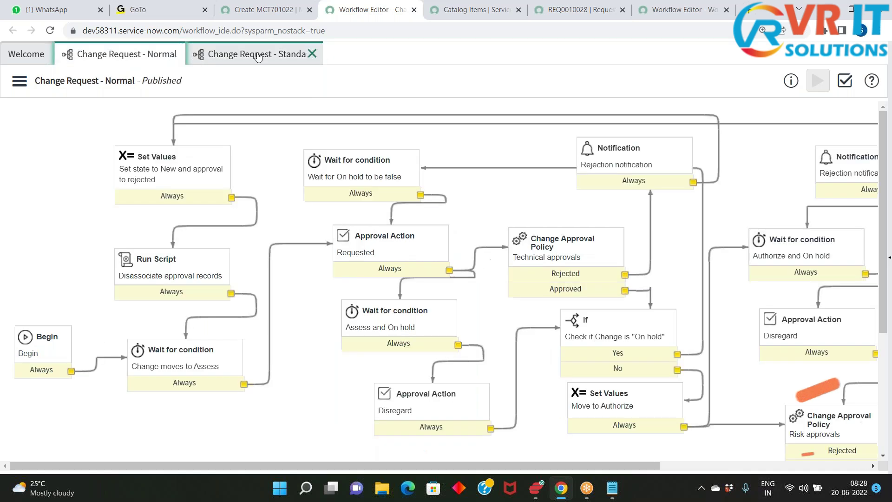
pyautogui.click(258, 56)
# - Add the lines "Title" and "Canvas Tabs" below the Workflows definition in the Notepad notes
pyautogui.click(616, 496)
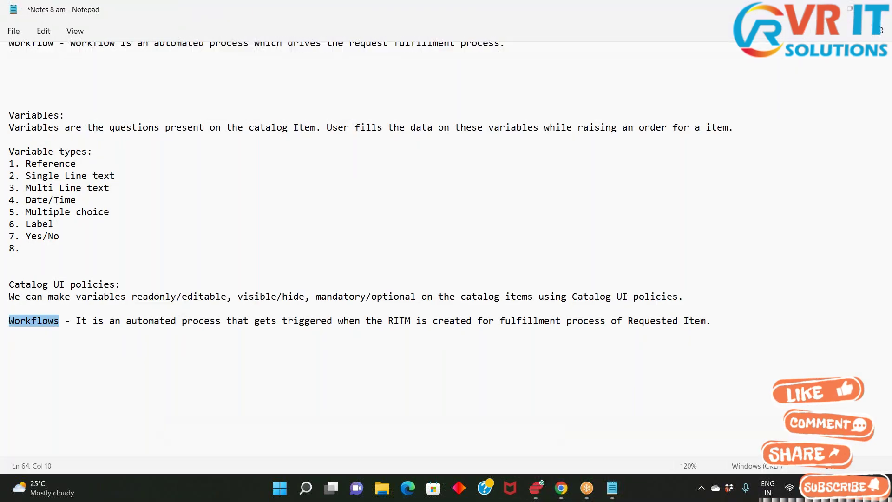
pyautogui.click(9, 345)
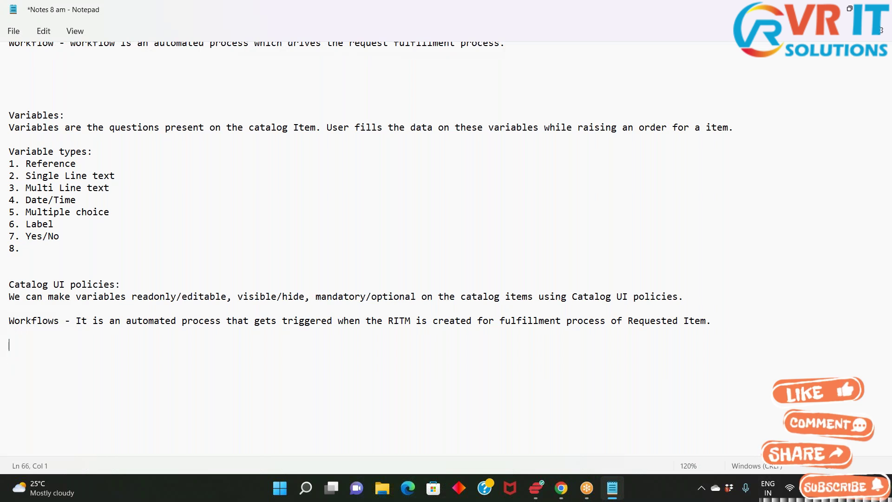
pyautogui.write('Title')
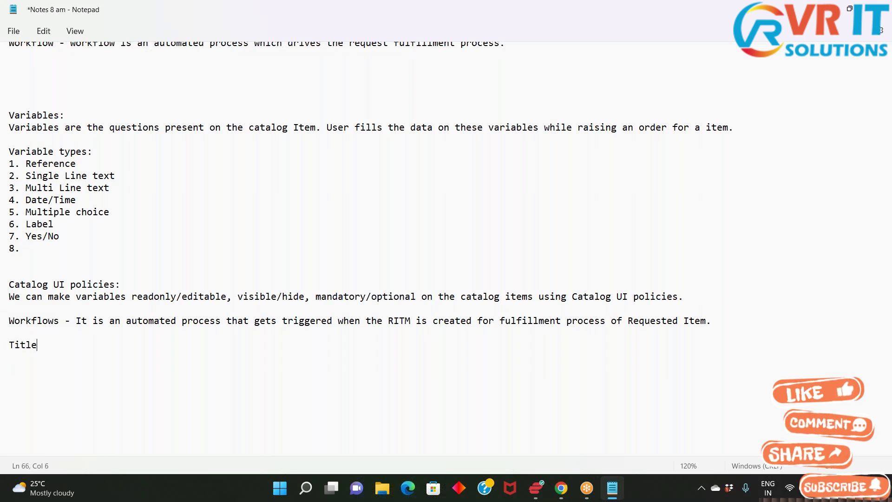
pyautogui.press('Return')
pyautogui.write('Canvas Tabs')
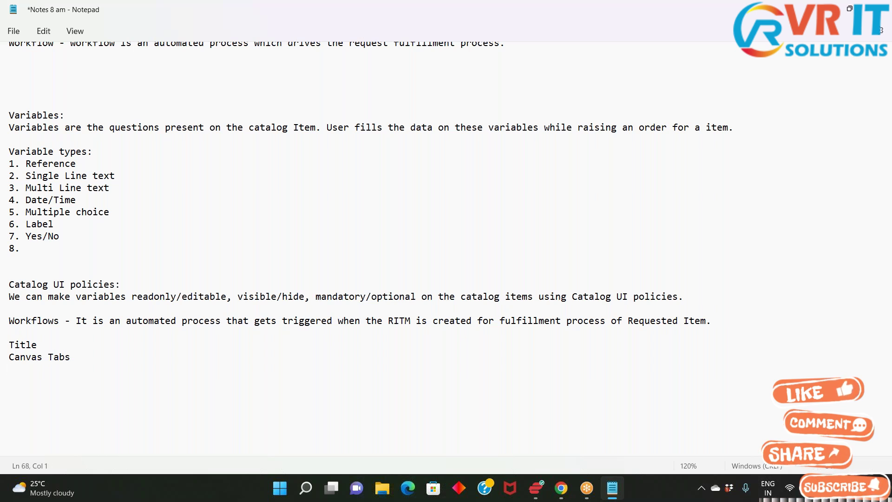
# - Look over the Change Request - Standard drawing canvas in the browser, and add the line "Canvas" to the Notepad notes
pyautogui.hotkey('alt', 'Tab')
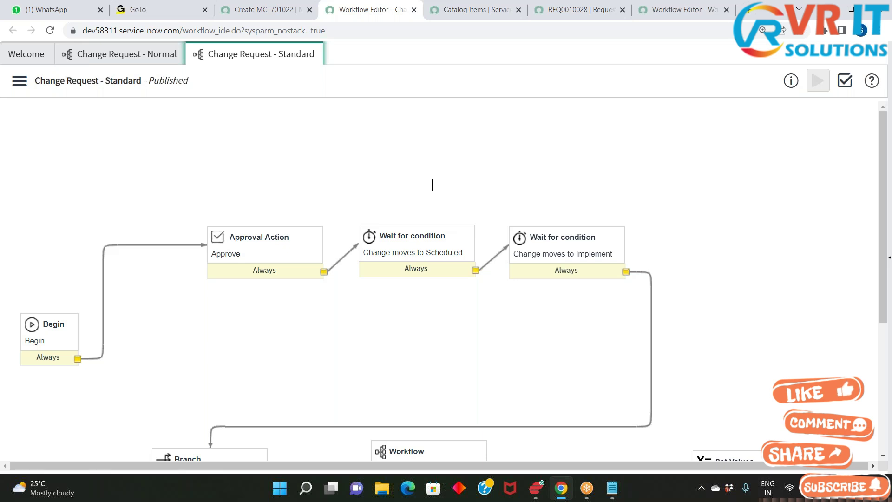
pyautogui.scroll(-4, 274, 273)
pyautogui.scroll(4, 458, 428)
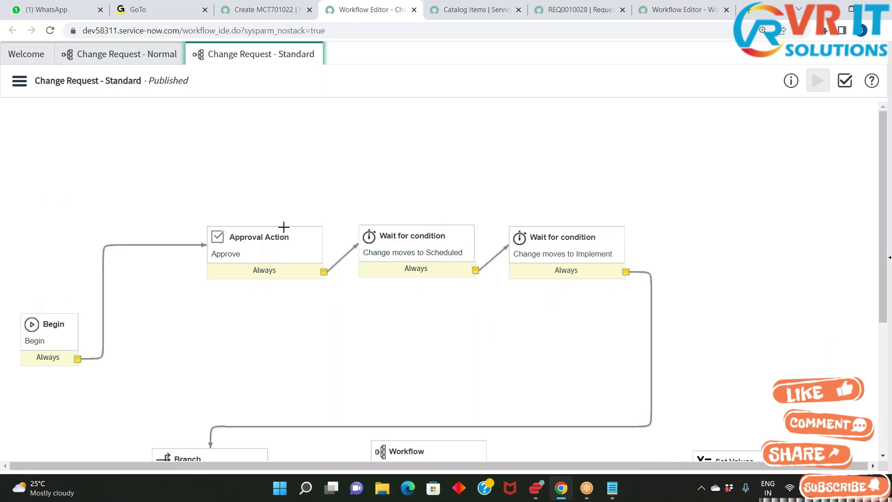
pyautogui.hotkey('alt', 'Tab')
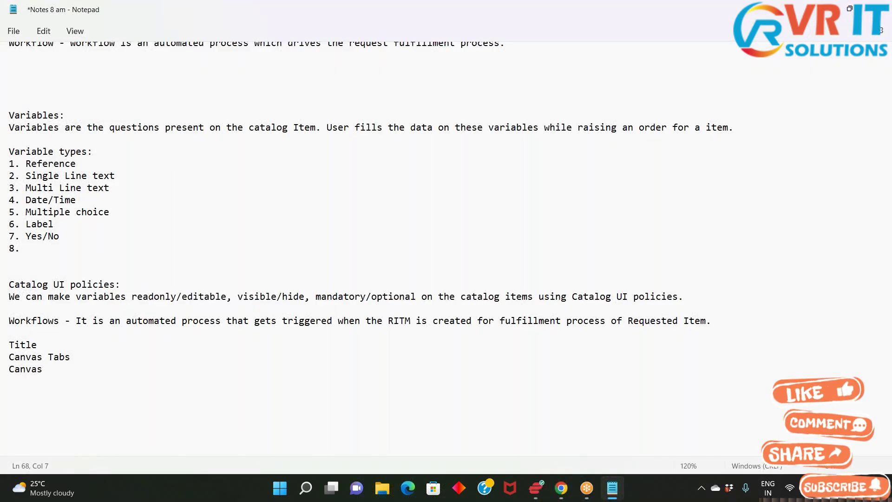
# - Add the heading "Components in the workflow:" directly above the "Title" line in the Notepad notes
pyautogui.press('Return')
pyautogui.hotkey('alt', 'Tab')
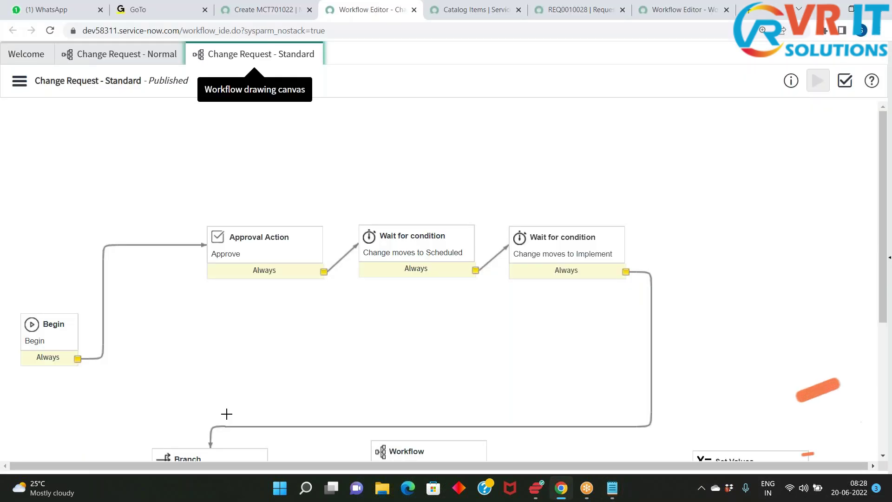
pyautogui.hotkey('alt', 'Tab')
pyautogui.click(29, 336)
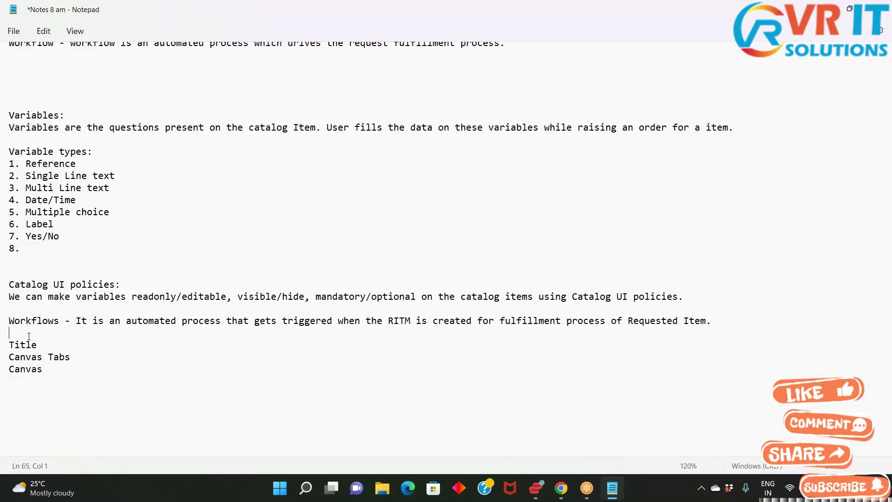
pyautogui.write('Componen')
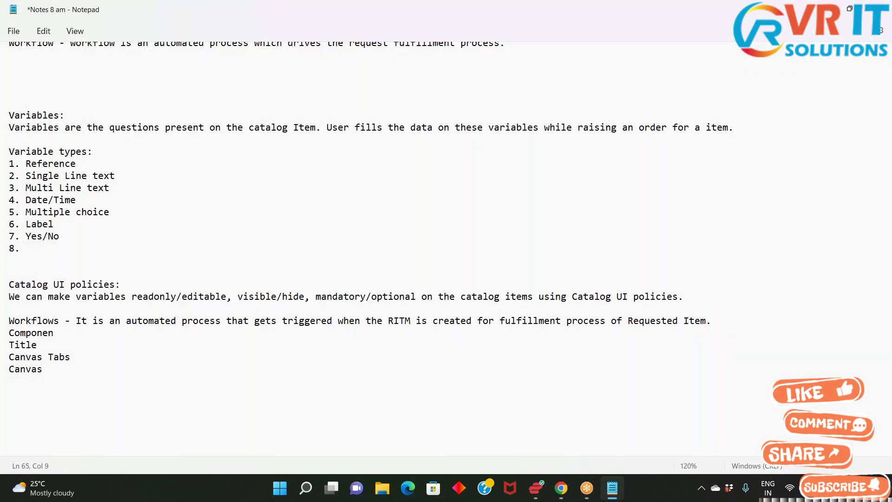
pyautogui.write('ts i')
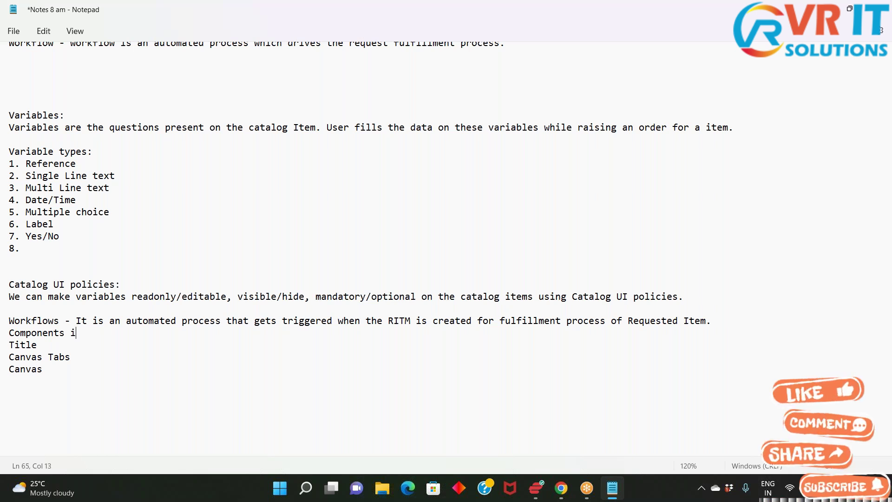
pyautogui.write('n the wor')
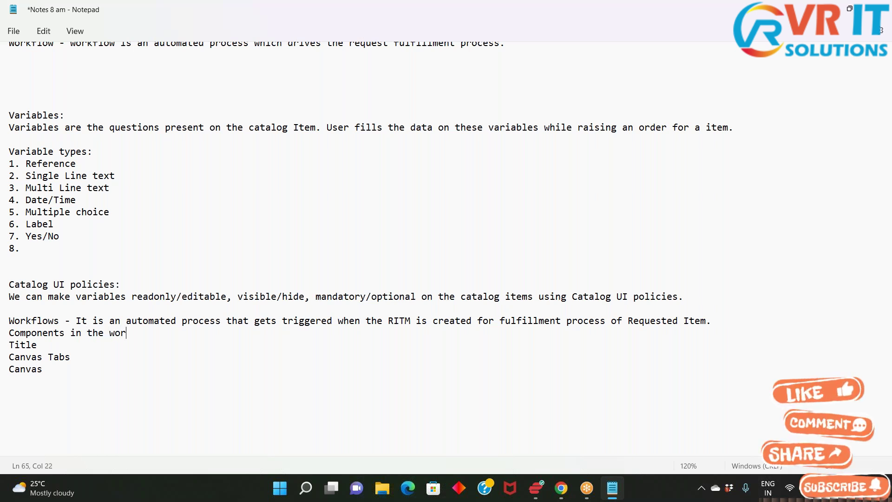
pyautogui.write('kflow:')
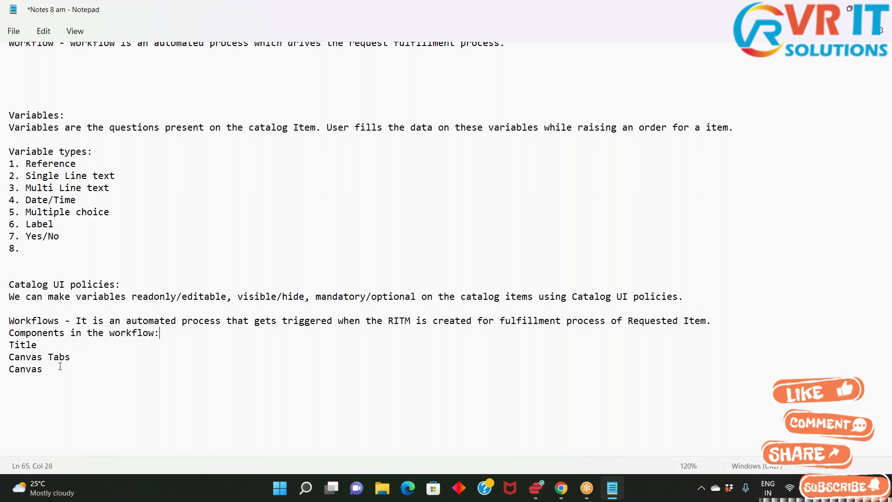
# - Expand the palette in the browser's Workflow Editor and compare its Workflows and Core tabs, finishing on Workflows
pyautogui.hotkey('alt', 'Tab')
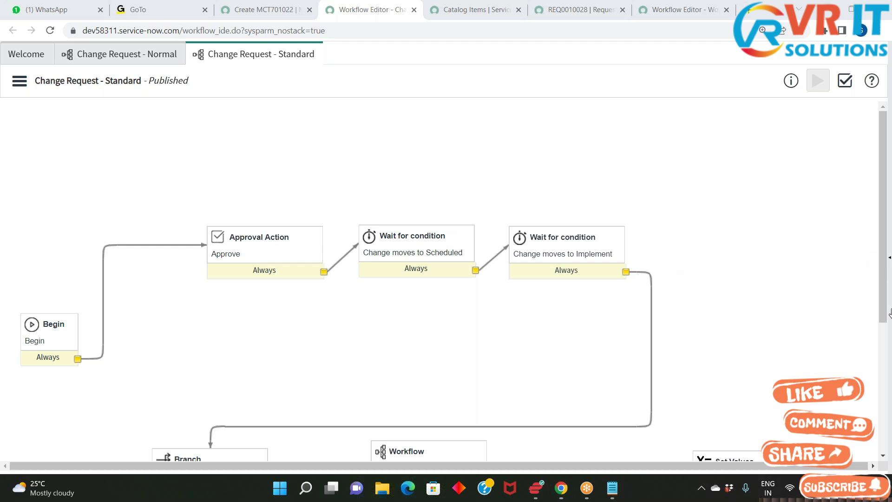
pyautogui.click(889, 258)
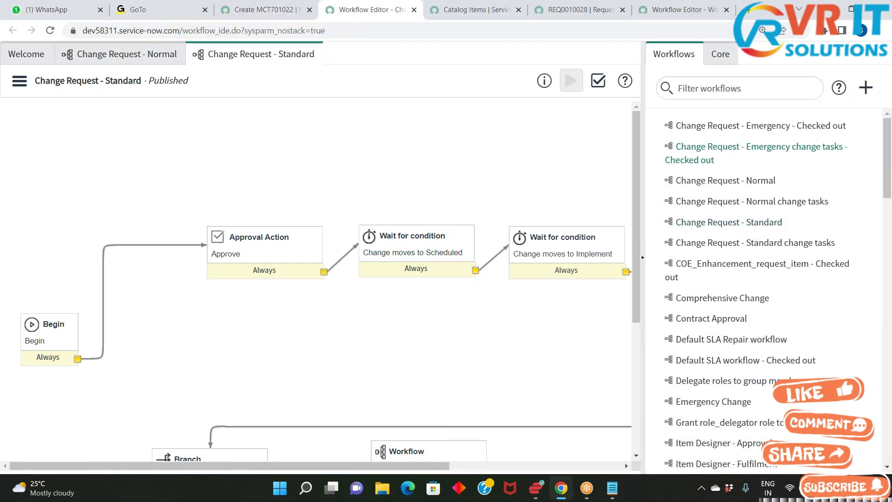
pyautogui.click(730, 60)
pyautogui.click(690, 58)
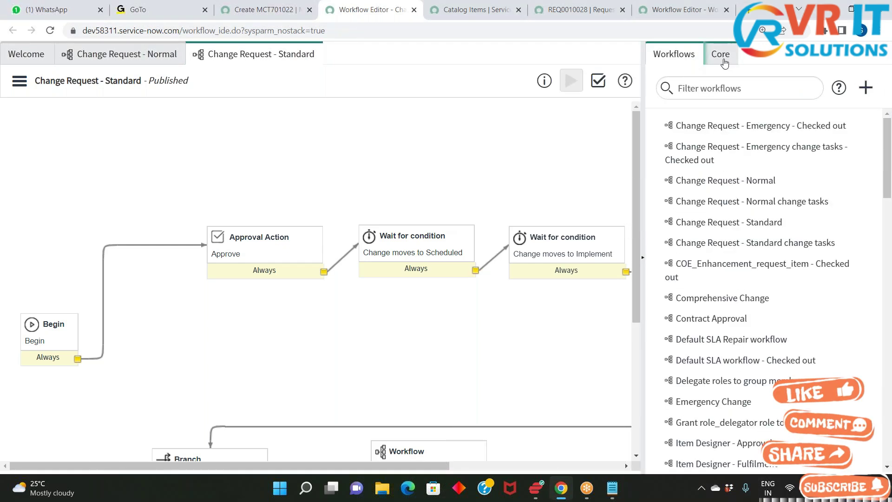
pyautogui.click(723, 60)
pyautogui.click(691, 59)
pyautogui.click(721, 59)
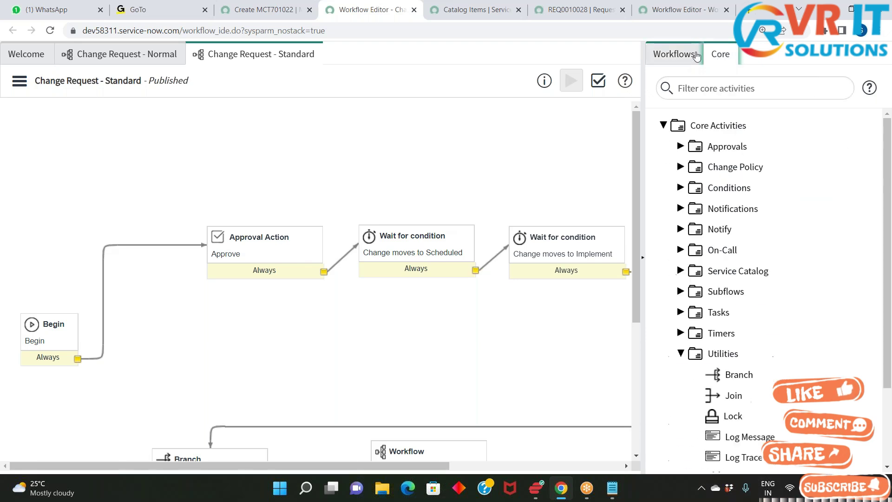
pyautogui.click(677, 54)
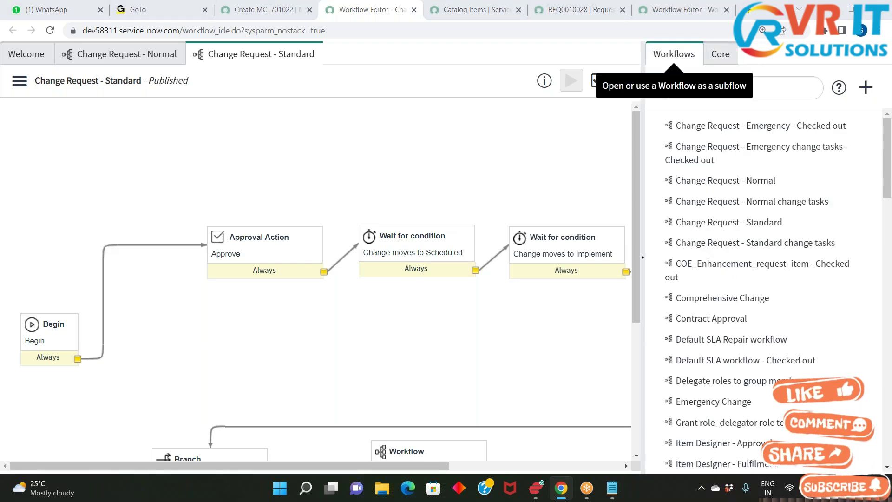
# - Add the line "Palette Tabs" below "Canvas" in the Notepad notes
pyautogui.hotkey('alt', 'Tab')
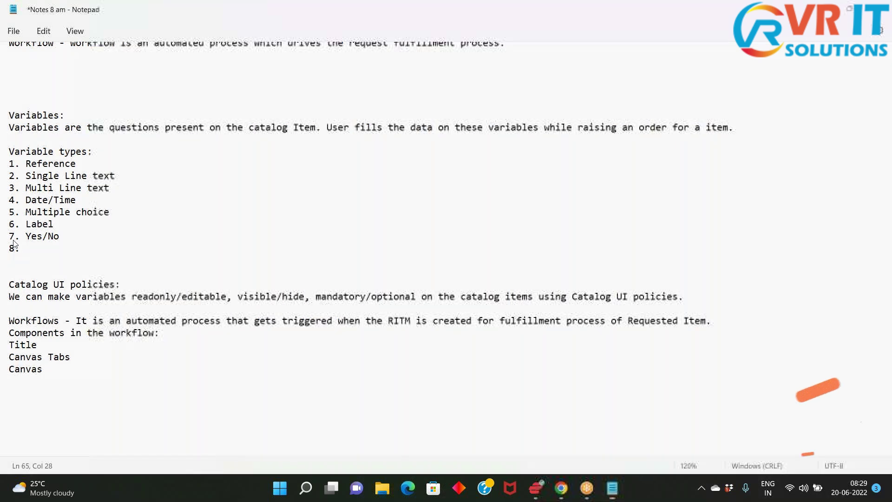
pyautogui.click(59, 372)
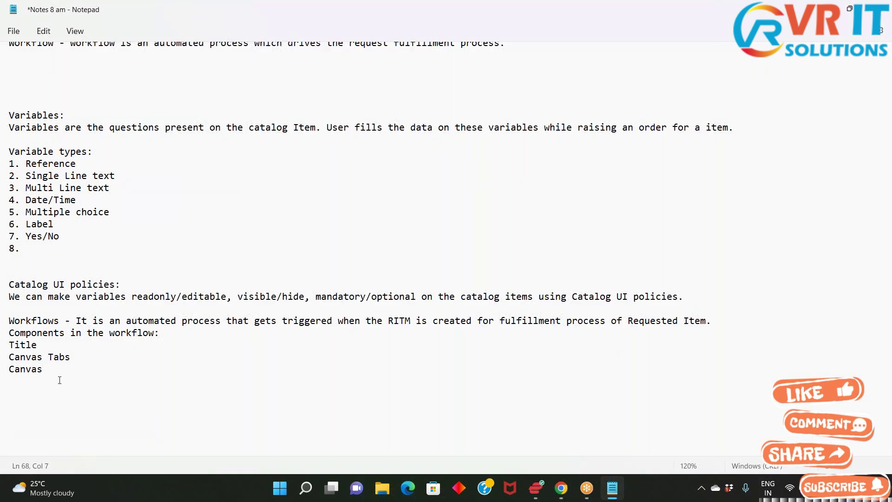
pyautogui.write('Pa')
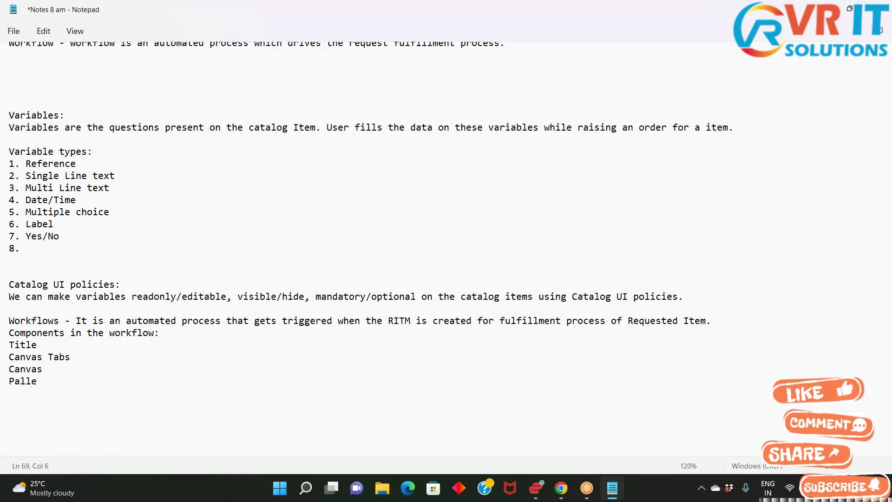
pyautogui.write('ll')
pyautogui.press('BackSpace')
pyautogui.write('ette ')
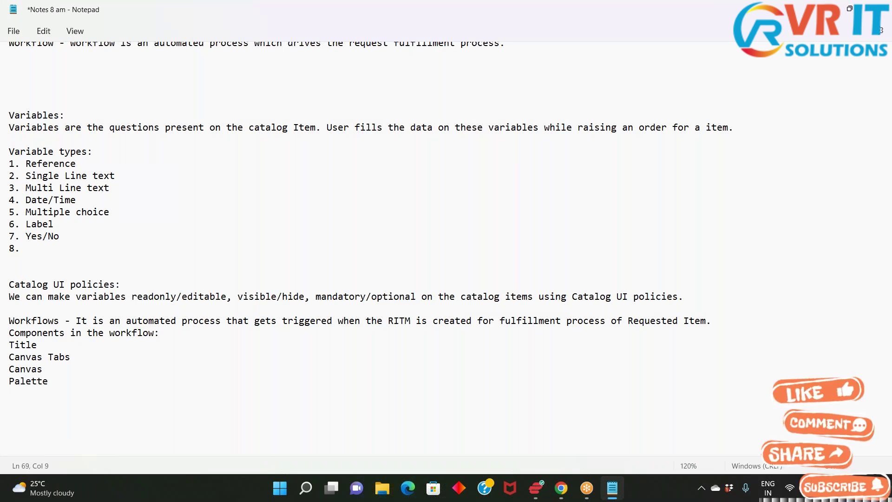
pyautogui.write('Tabs')
pyautogui.press('Return')
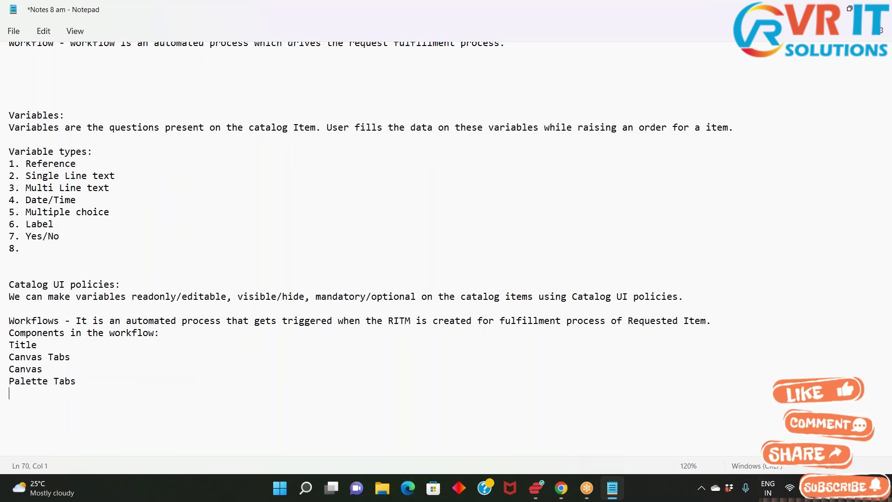
# - Look through the palette's workflow list and core activities, and add the line "Palette - Items present in the palette tabs" to the Notepad notes
pyautogui.hotkey('alt', 'Tab')
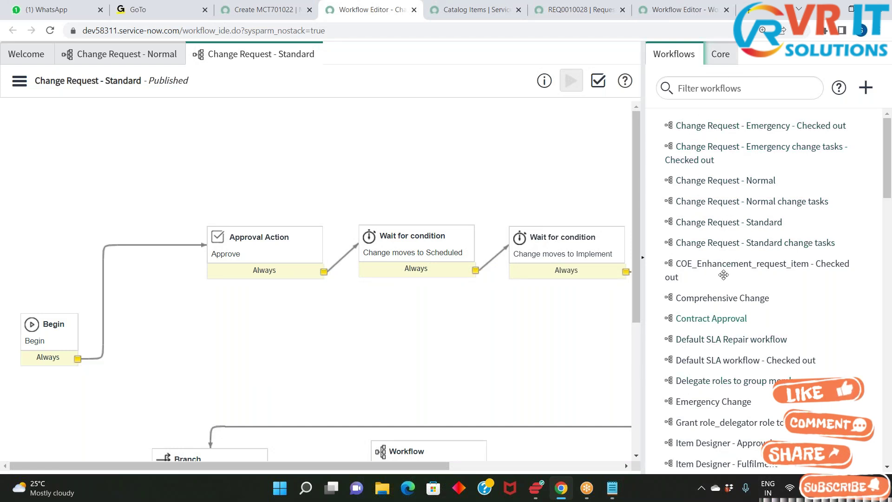
pyautogui.scroll(-1, 718, 259)
pyautogui.scroll(-4, 718, 259)
pyautogui.scroll(4, 718, 259)
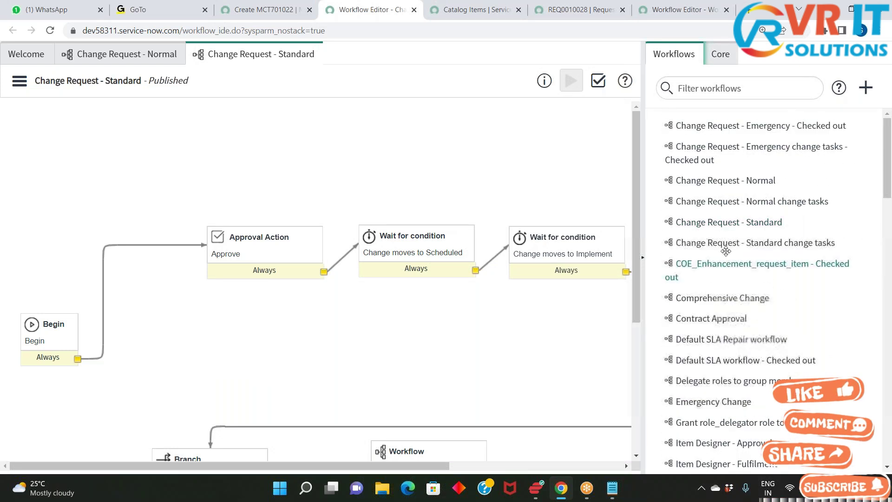
pyautogui.click(720, 54)
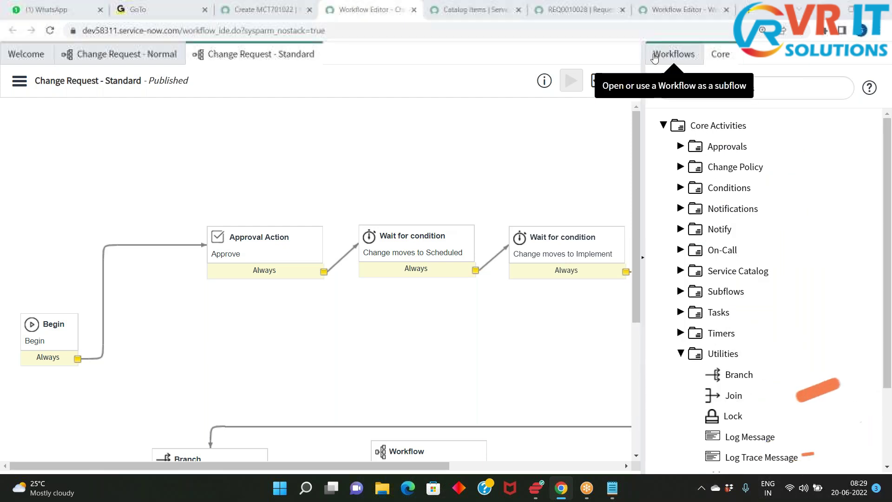
pyautogui.hotkey('alt', 'Tab')
pyautogui.write('Pa')
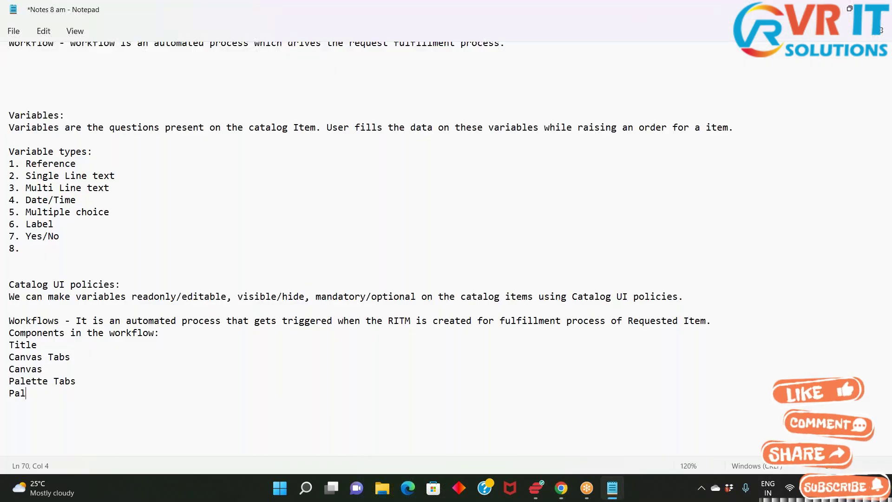
pyautogui.write('lette')
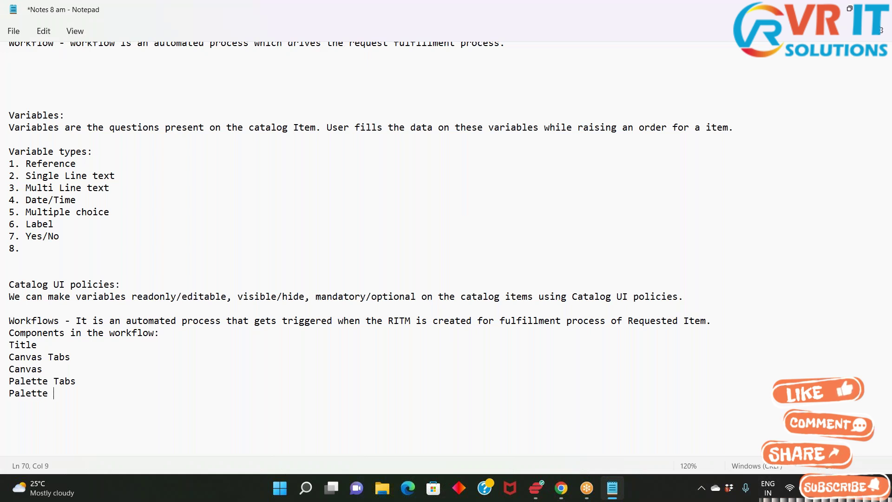
pyautogui.write(' - ')
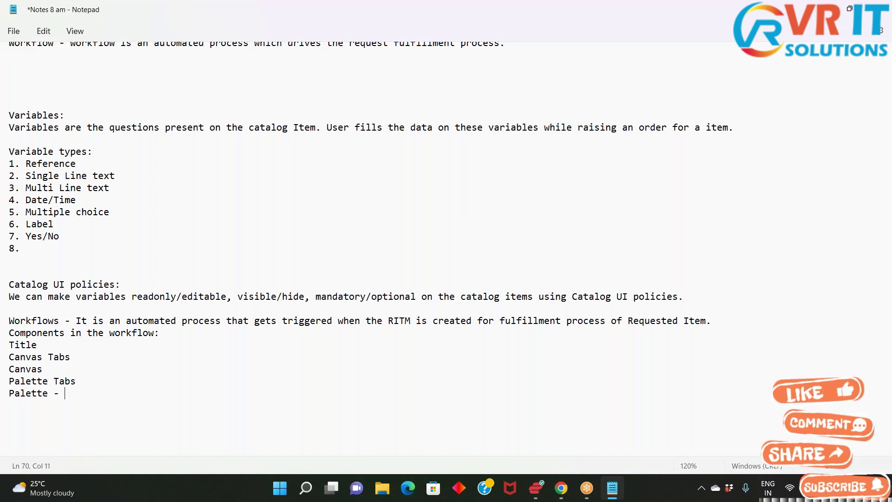
pyautogui.write('Items pre')
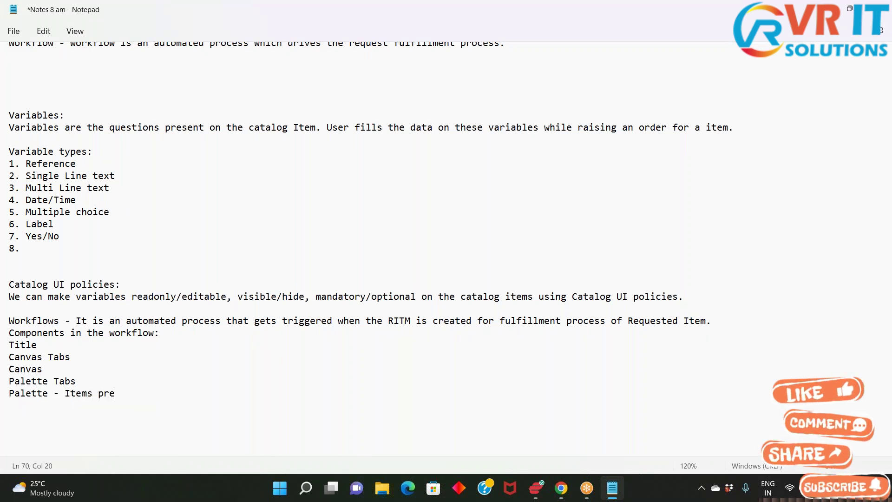
pyautogui.write('sent in the ')
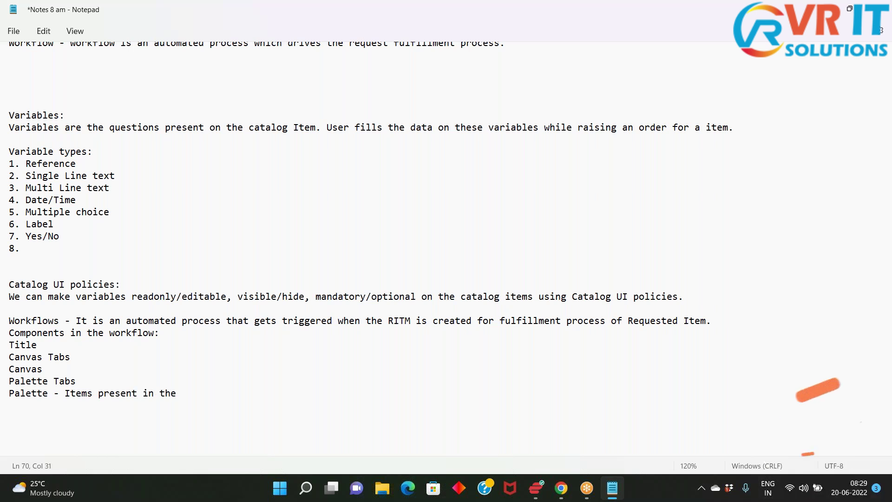
pyautogui.write('palet')
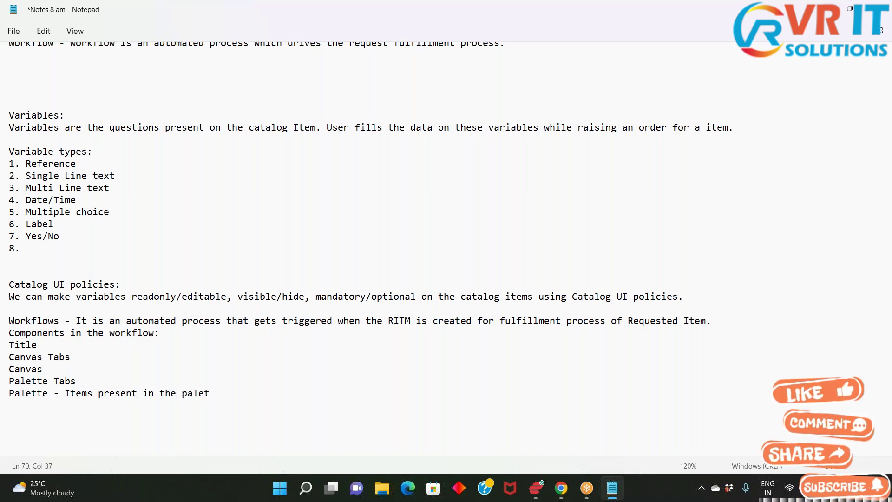
pyautogui.write('te tabs')
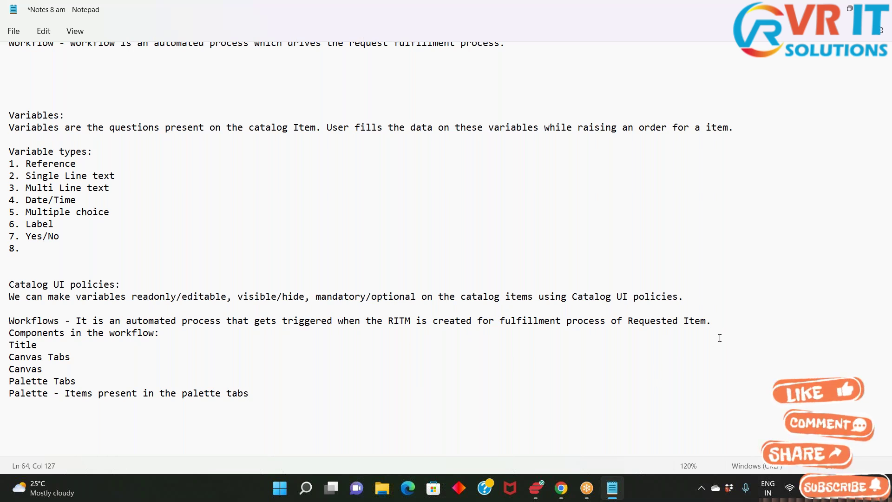
# - Insert a blank line between the Workflows definition and the "Components in the workflow:" heading, and return to the end of the component list
pyautogui.press('Return')
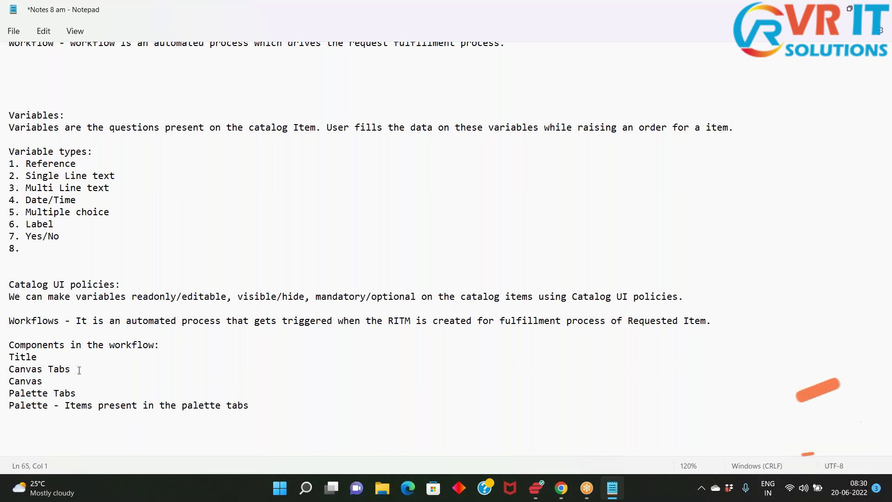
pyautogui.moveTo(9, 357); pyautogui.dragTo(269, 409)
pyautogui.click(272, 422)
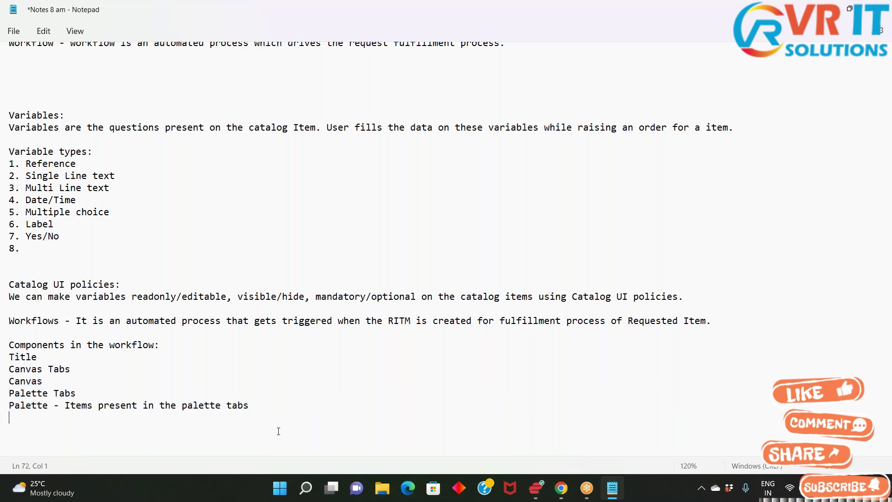
# - Review the workflow title and the Change Request - Normal and Standard canvases in the browser, finishing on Standard with the palette's Workflows list
pyautogui.hotkey('alt', 'Tab')
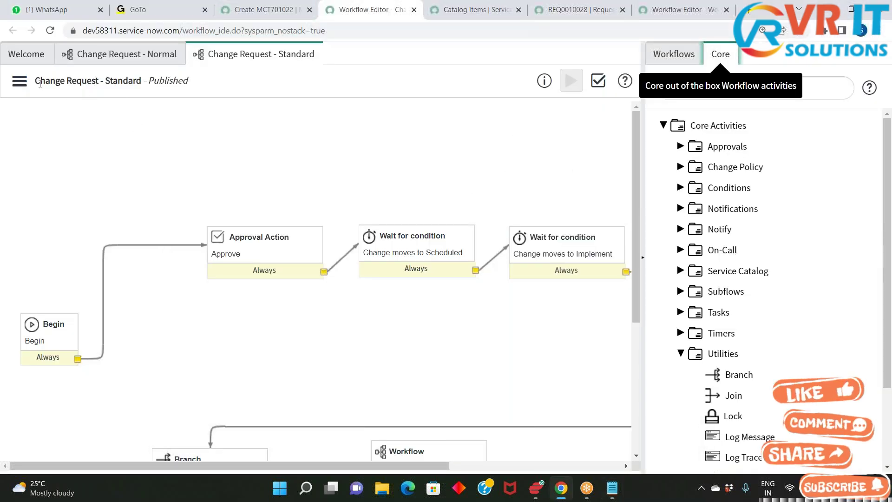
pyautogui.moveTo(36, 82); pyautogui.dragTo(128, 82)
pyautogui.click(136, 61)
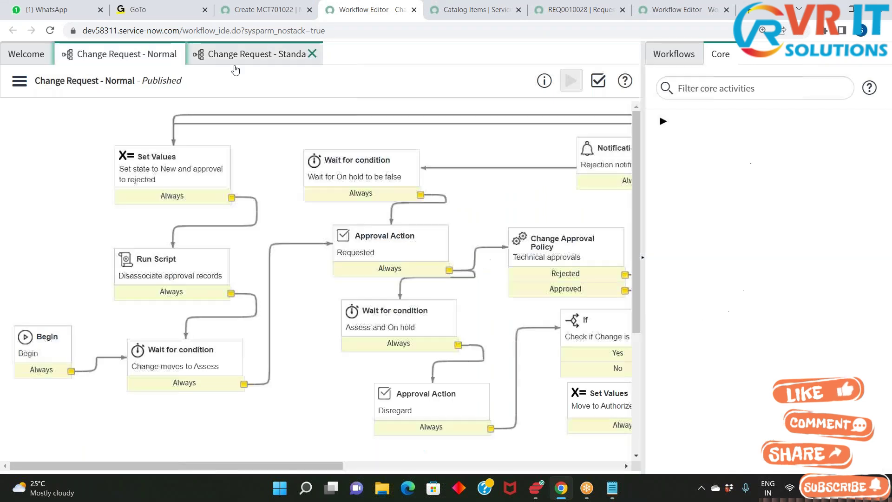
pyautogui.click(243, 58)
pyautogui.click(135, 53)
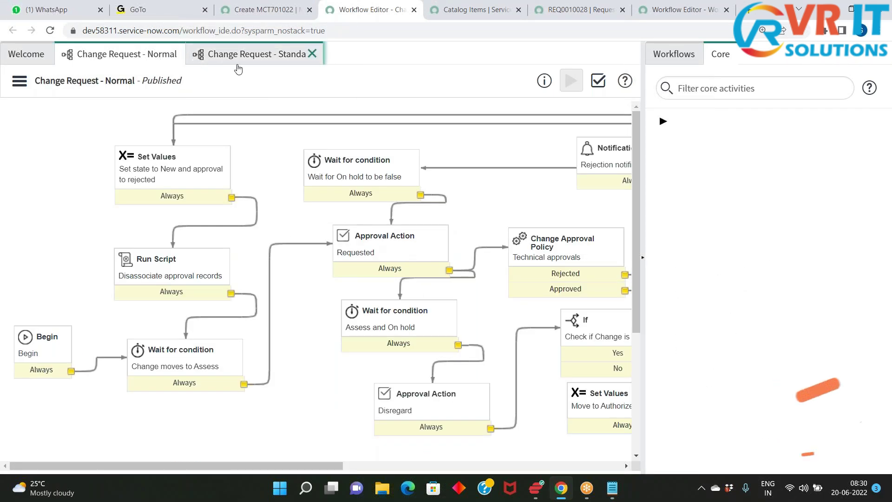
pyautogui.click(239, 64)
pyautogui.click(136, 59)
pyautogui.click(249, 60)
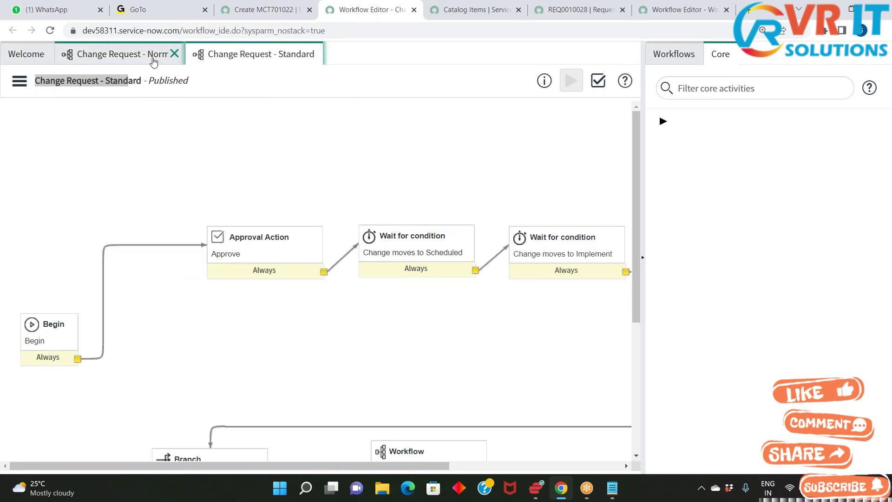
pyautogui.click(135, 55)
pyautogui.click(236, 58)
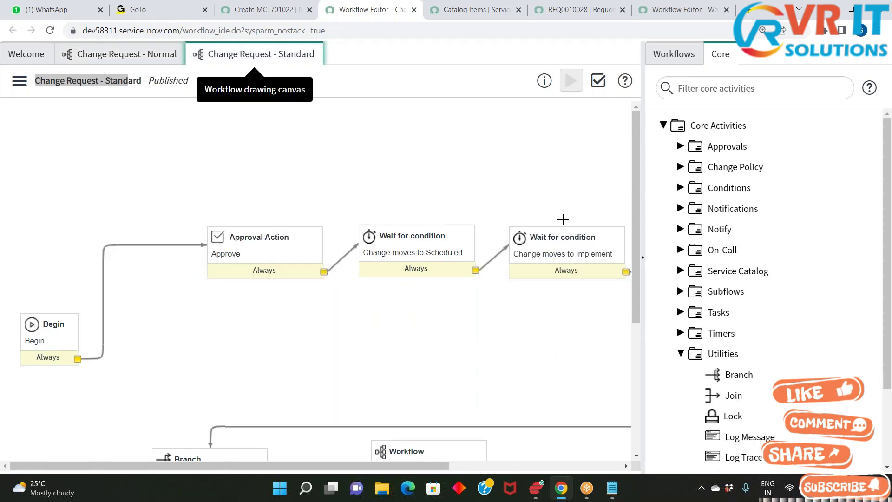
pyautogui.click(693, 61)
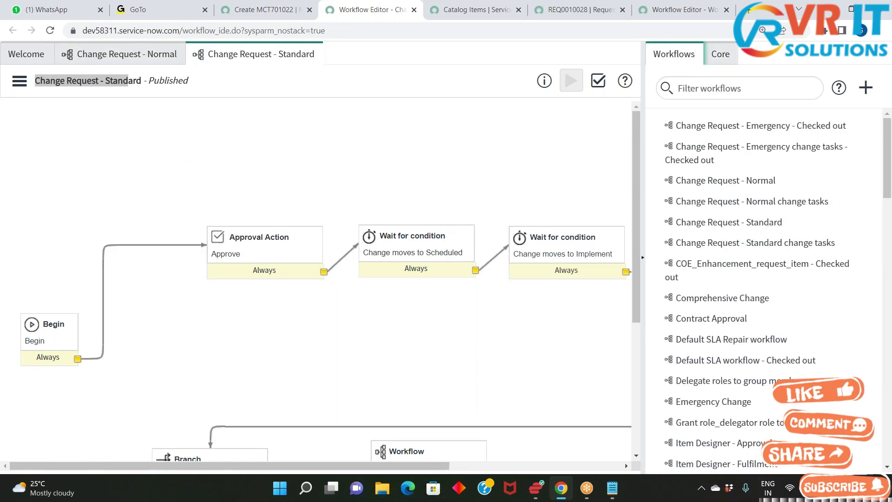
pyautogui.click(694, 63)
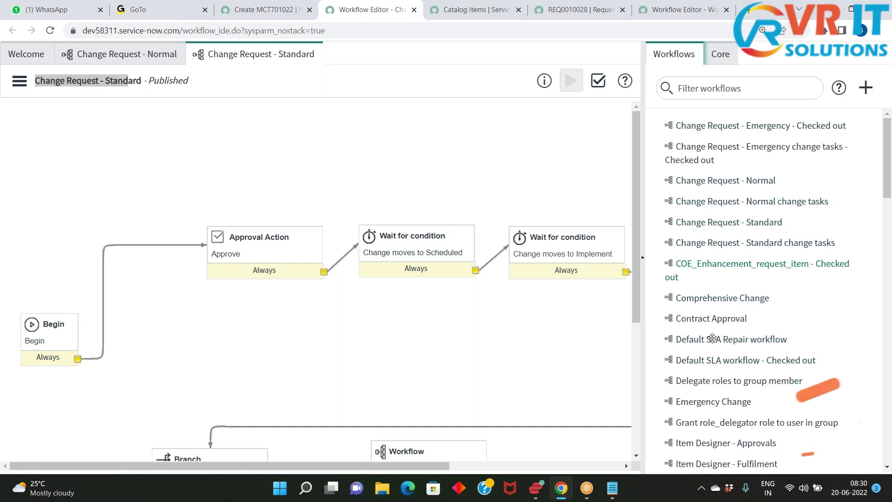
# - Close the Change Request - Standard canvas in the Workflow Editor, leaving Change Request - Normal open
pyautogui.hotkey('alt', 'Tab')
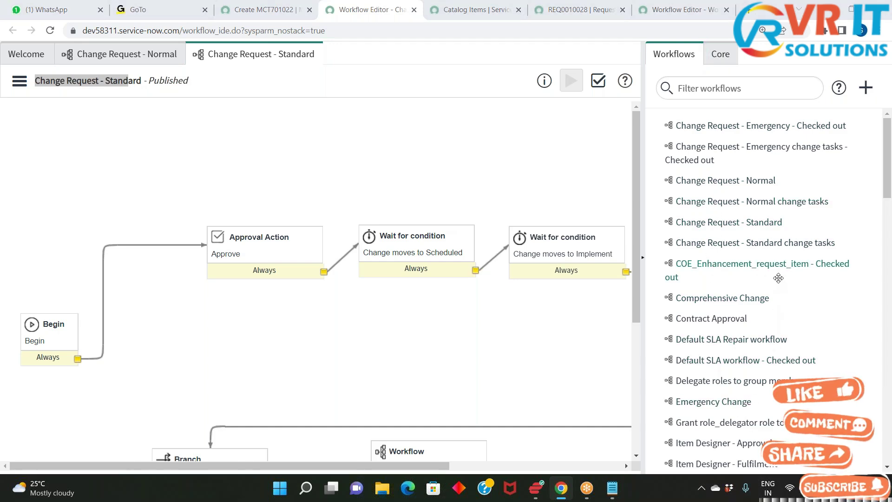
pyautogui.hotkey('alt', 'Tab')
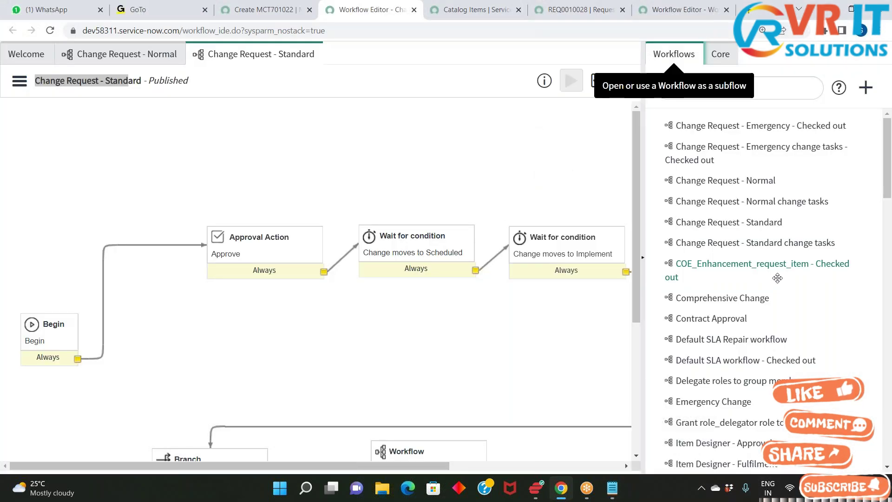
pyautogui.click(312, 54)
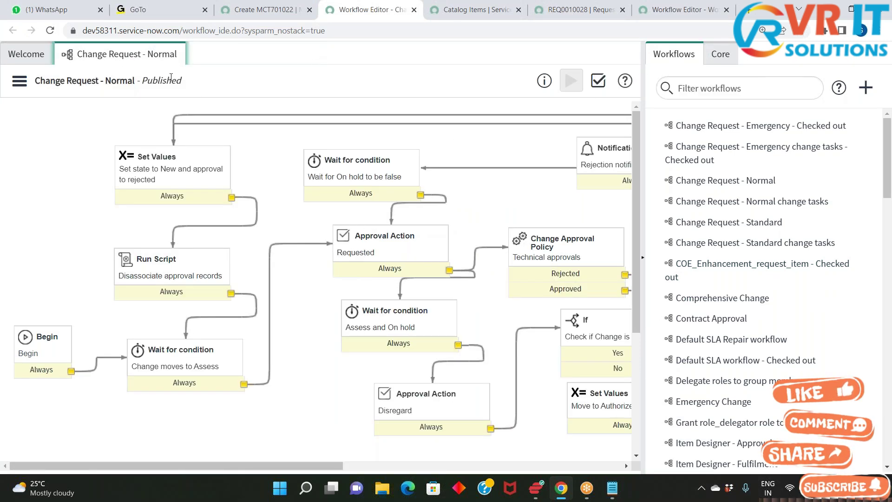
# - Switch to the Notepad notes and add the heading "Core activities:" below the component list, separated by blank lines
pyautogui.click(613, 488)
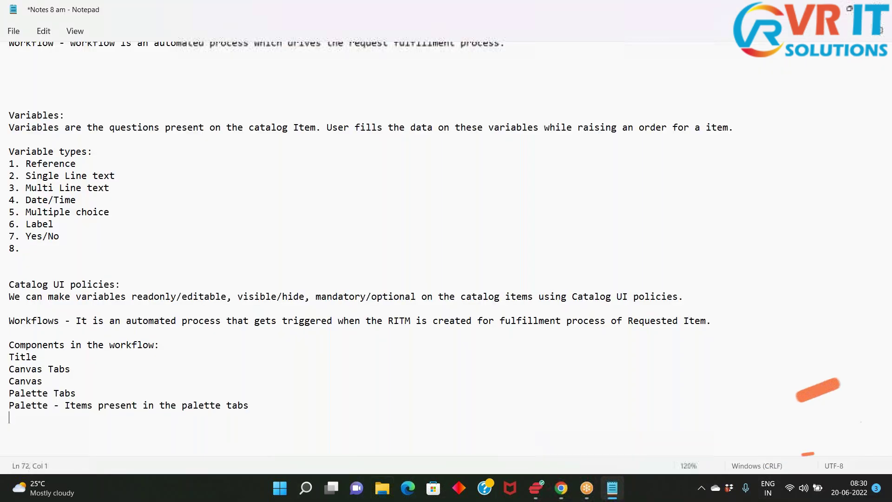
pyautogui.scroll(-3, 423, 399)
pyautogui.press('Return')
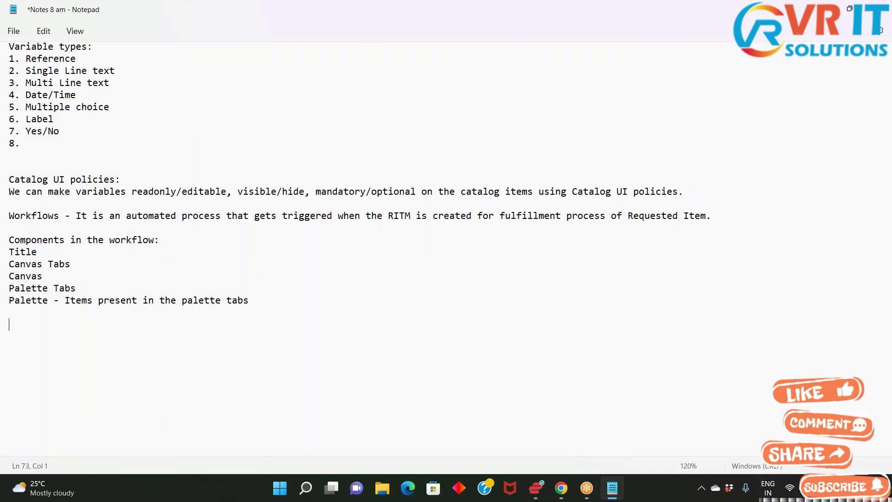
pyautogui.write('Core')
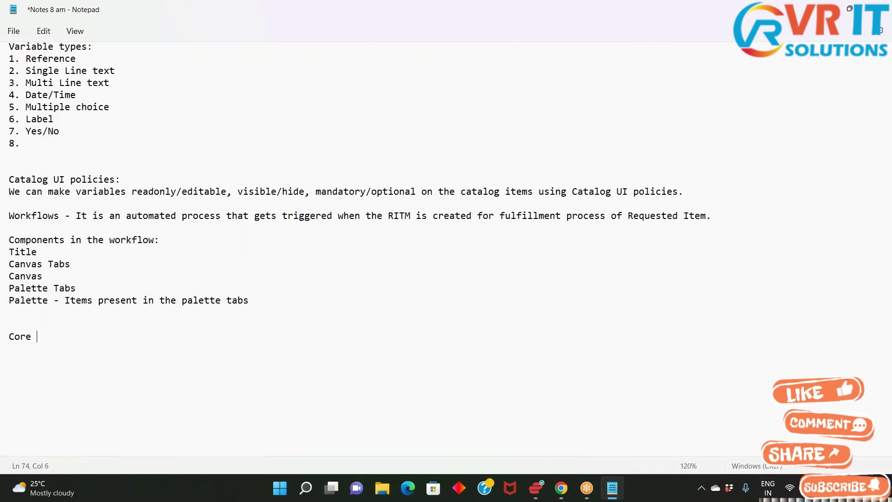
pyautogui.write(' activitie')
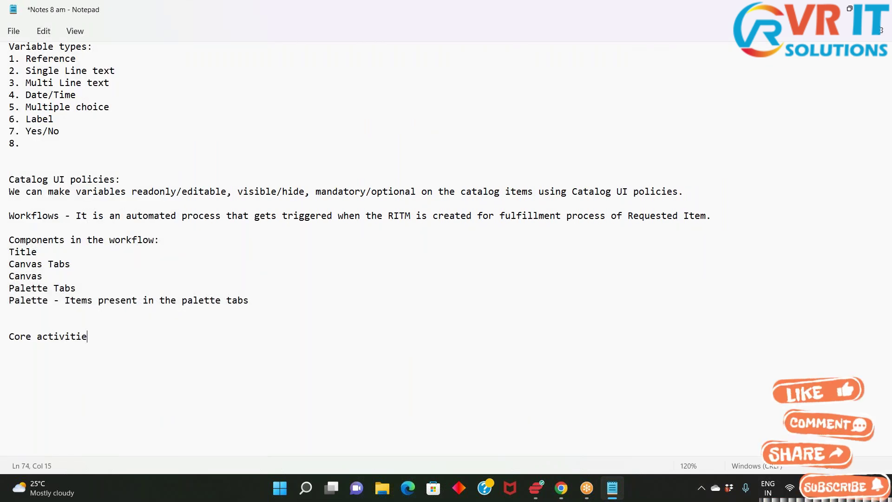
pyautogui.write('s:')
pyautogui.press('Return')
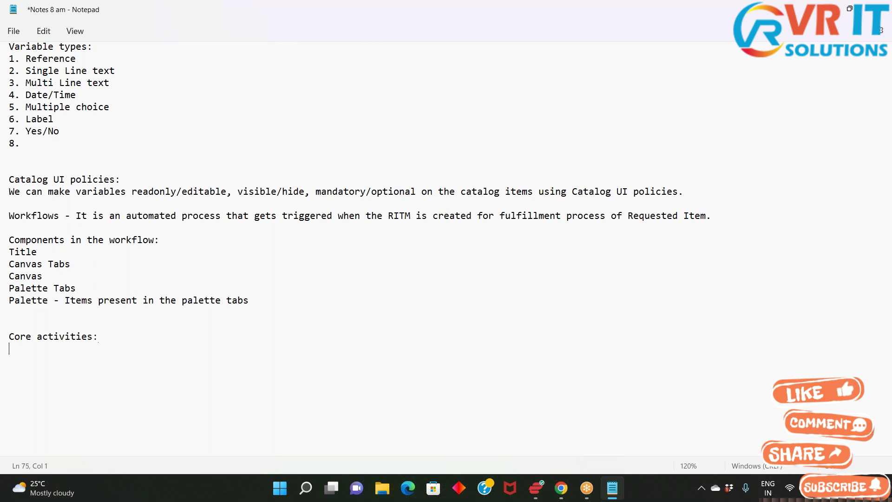
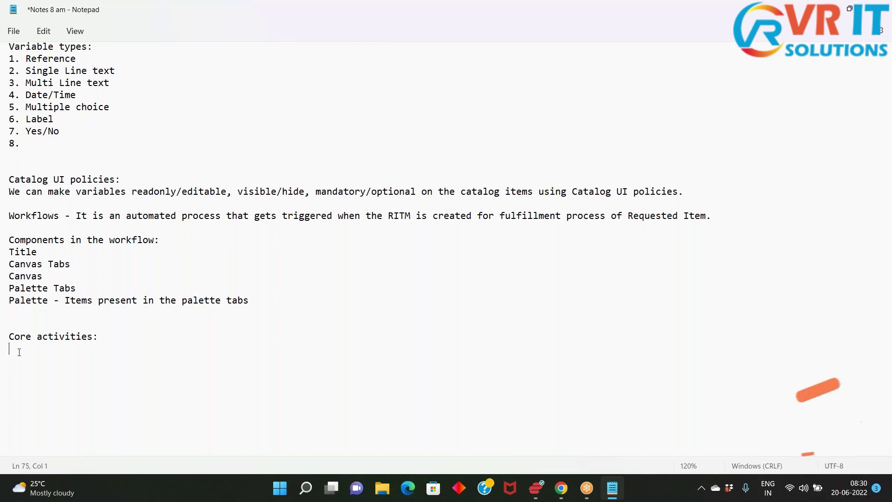
# - Write "Workflow is build using the activities" under the "Core activities:" heading
pyautogui.write('Workflo')
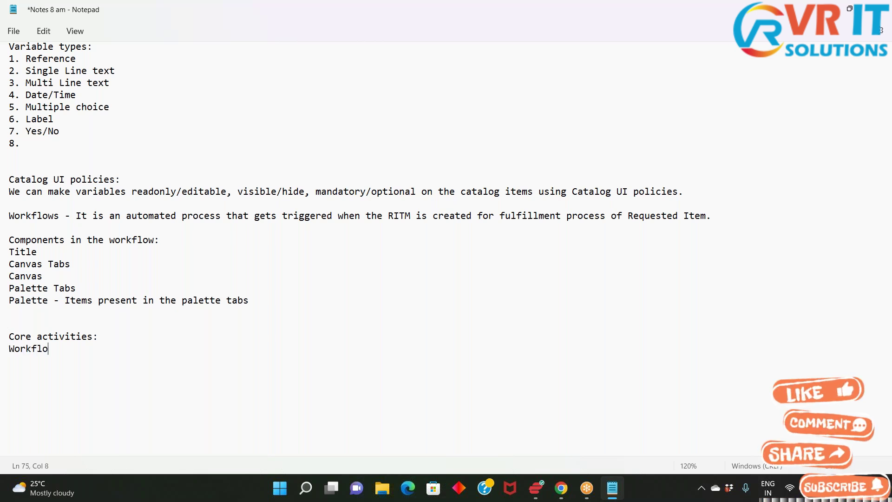
pyautogui.write('w is bu')
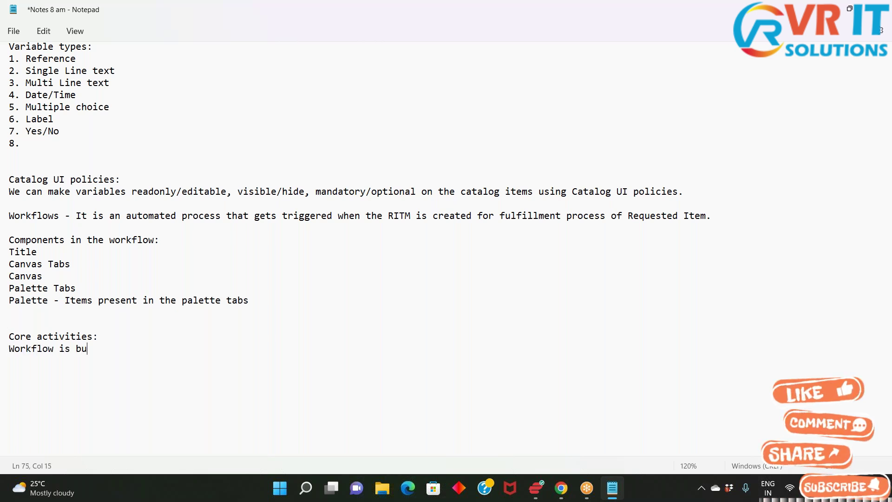
pyautogui.write('ild using ')
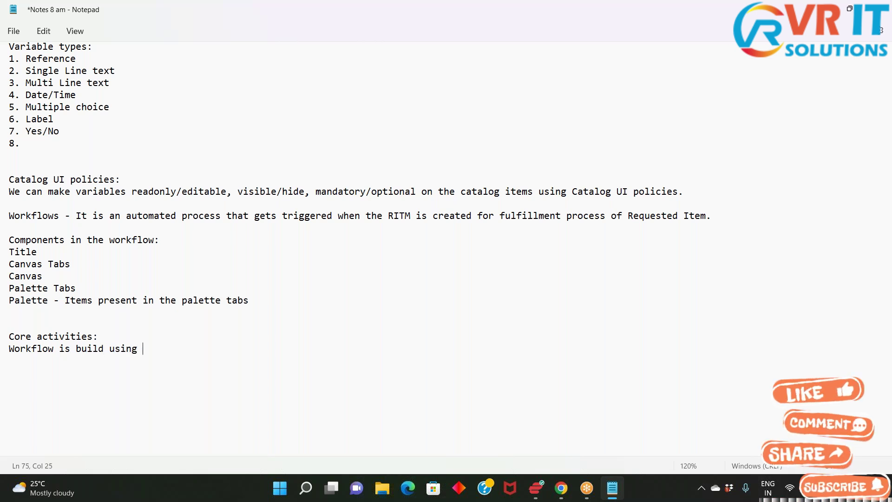
pyautogui.write('the acti')
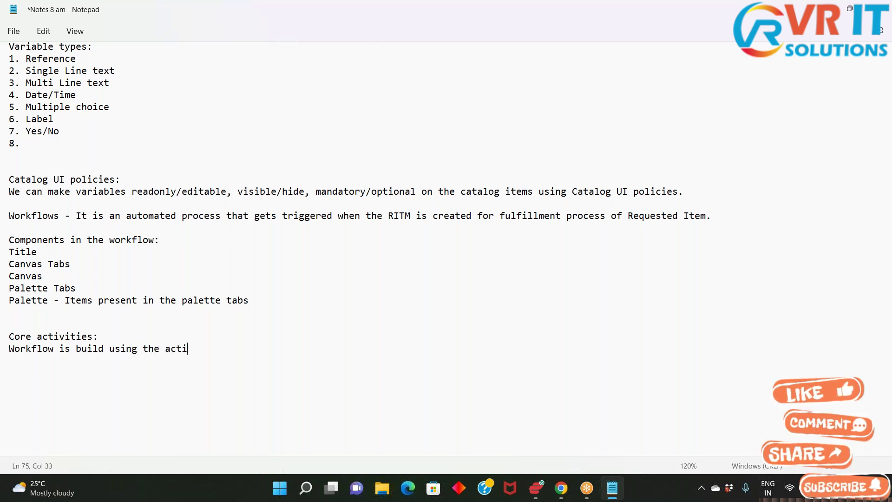
pyautogui.write('vities')
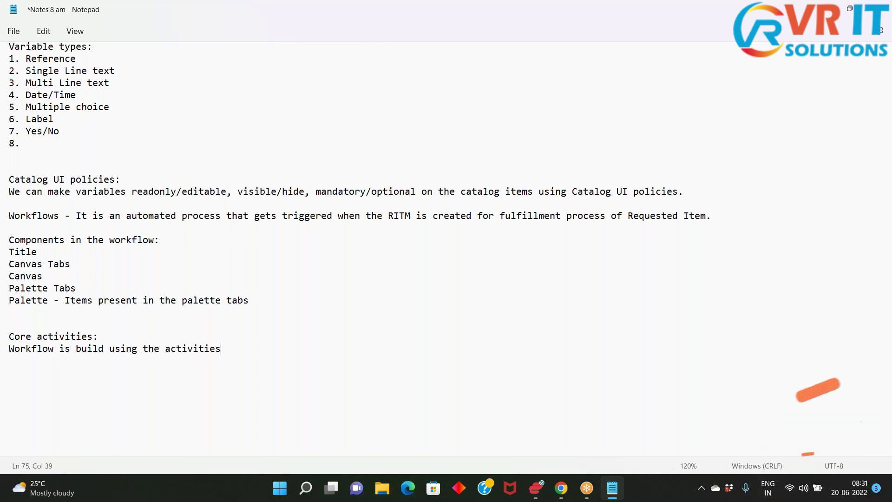
# - Switch to the browser and examine the connecting lines between activities in the "Workflow for my custom item1" canvas
pyautogui.hotkey('alt', 'Tab')
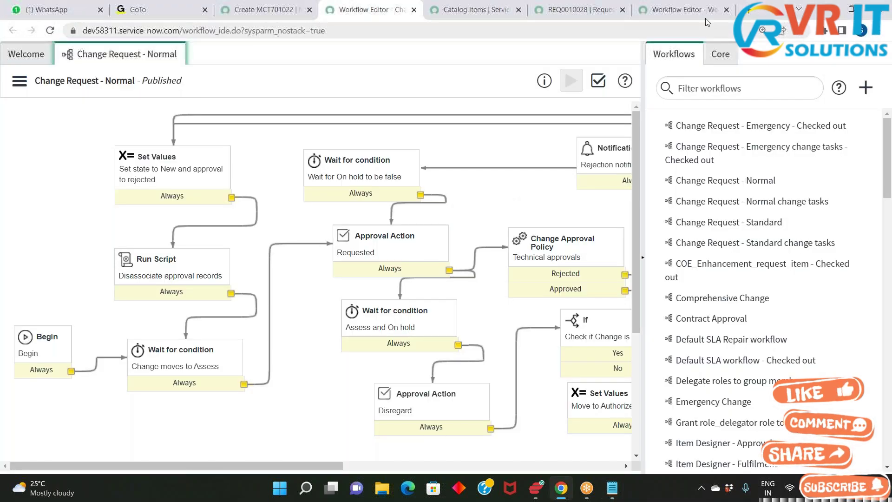
pyautogui.click(694, 14)
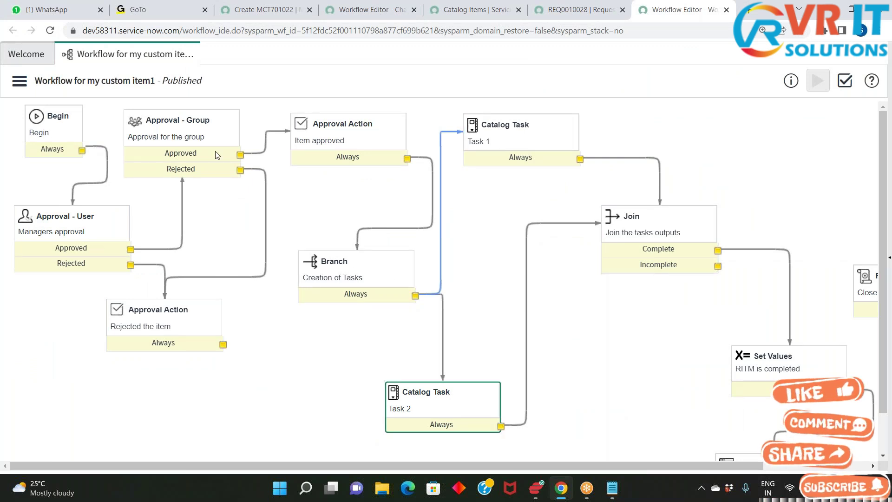
pyautogui.click(107, 175)
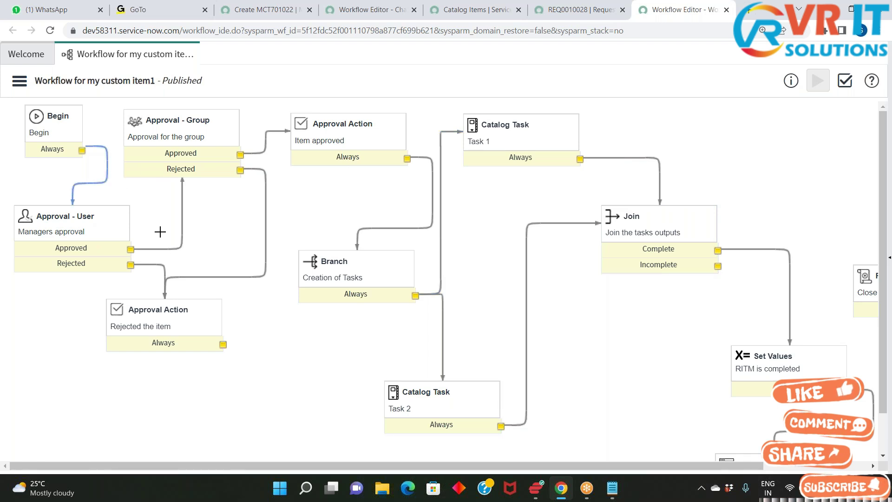
pyautogui.click(170, 250)
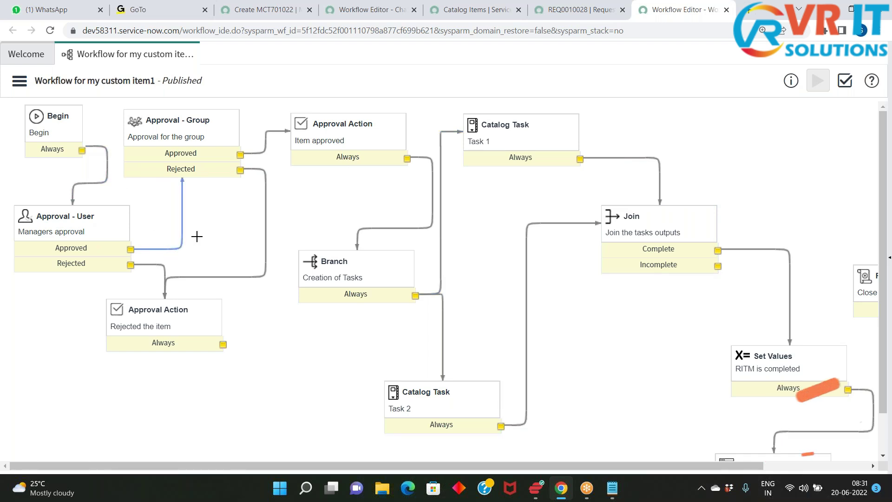
pyautogui.click(259, 281)
# - In the Notepad notes, add "Transition lines - Lines joining the activities are called transition lines." below the Palette line
pyautogui.hotkey('alt', 'Tab')
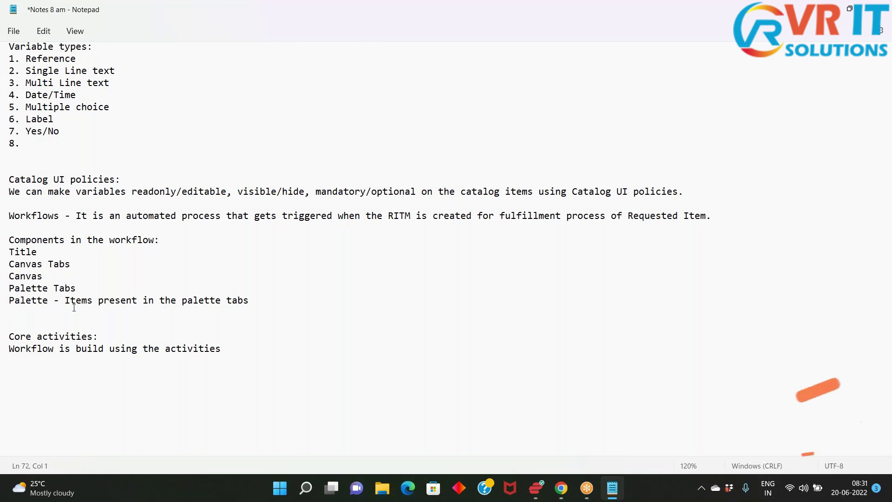
pyautogui.write('Trans')
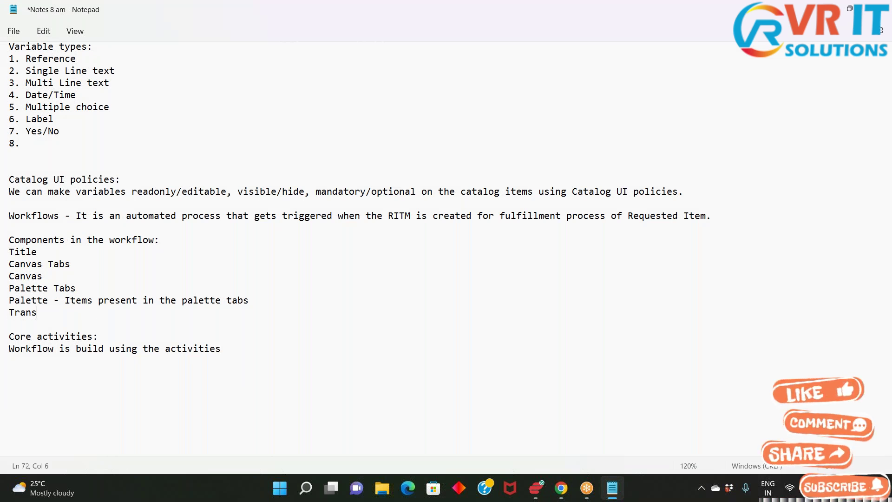
pyautogui.write('ition lin')
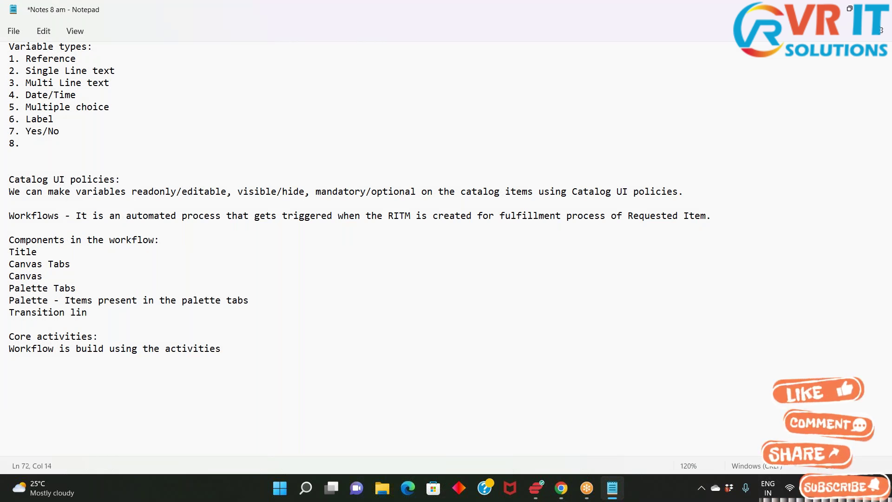
pyautogui.write('es - L')
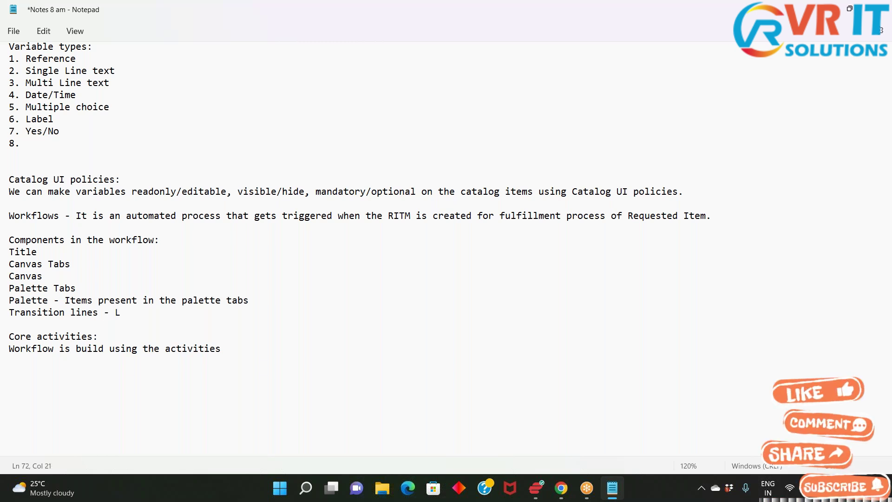
pyautogui.write('ines joiin')
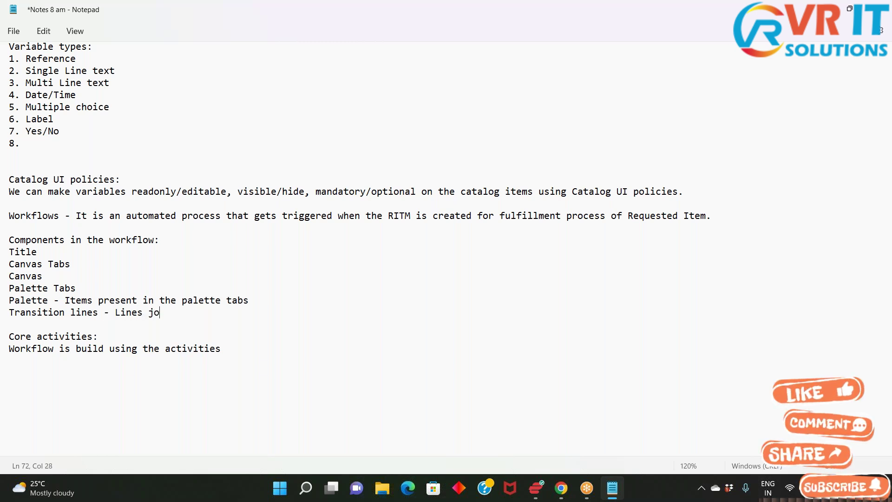
pyautogui.press('BackSpace')
pyautogui.press('BackSpace')
pyautogui.press('BackSpace')
pyautogui.press('BackSpace')
pyautogui.press('BackSpace')
pyautogui.press('BackSpace')
pyautogui.press('BackSpace')
pyautogui.press('BackSpace')
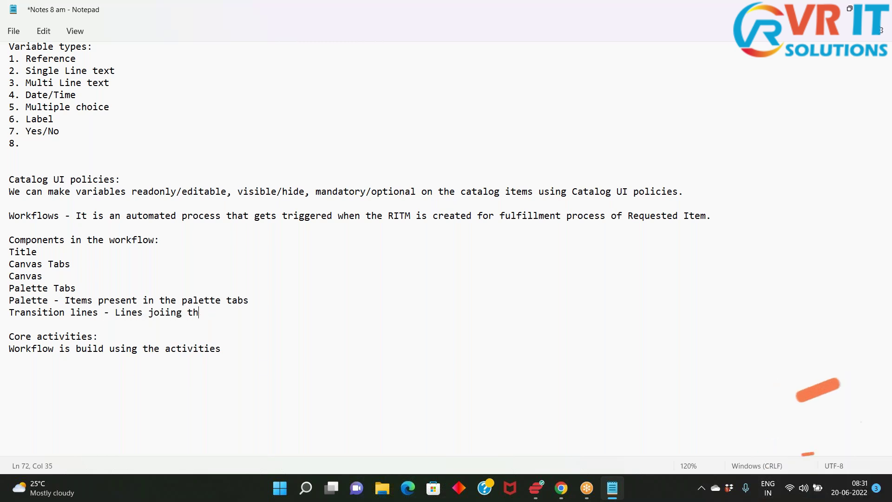
pyautogui.write('ning')
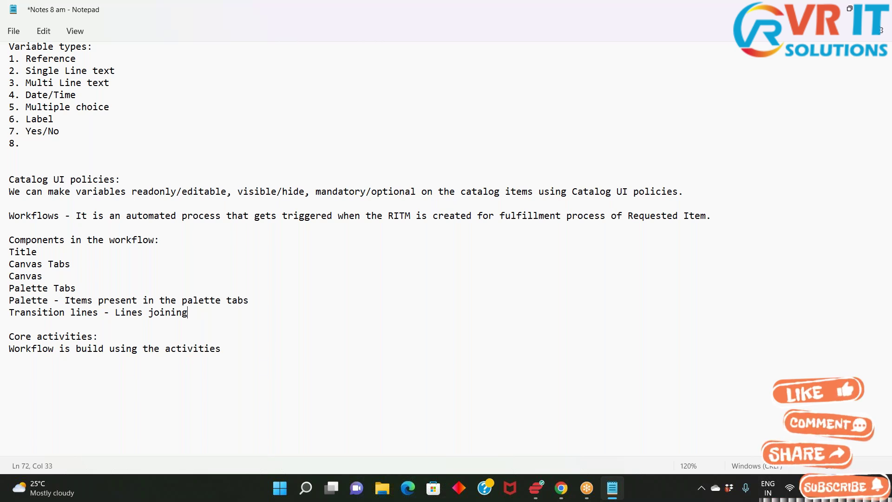
pyautogui.write(' the acti')
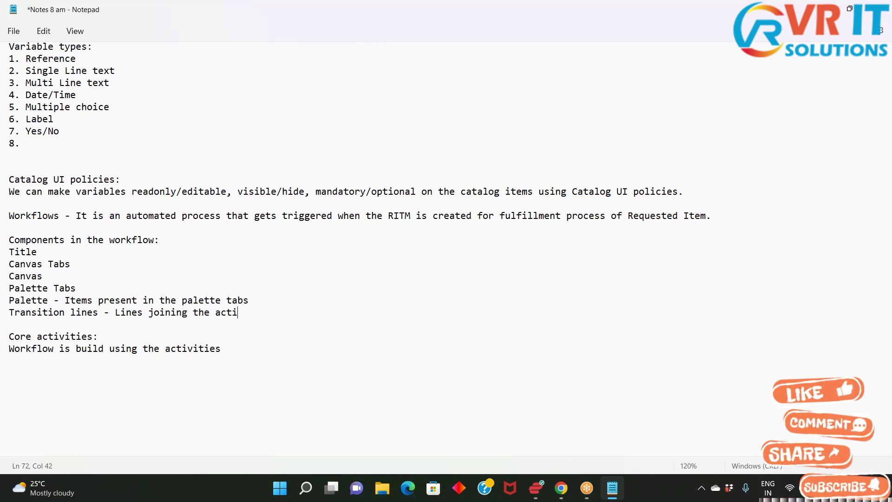
pyautogui.write('vities are ')
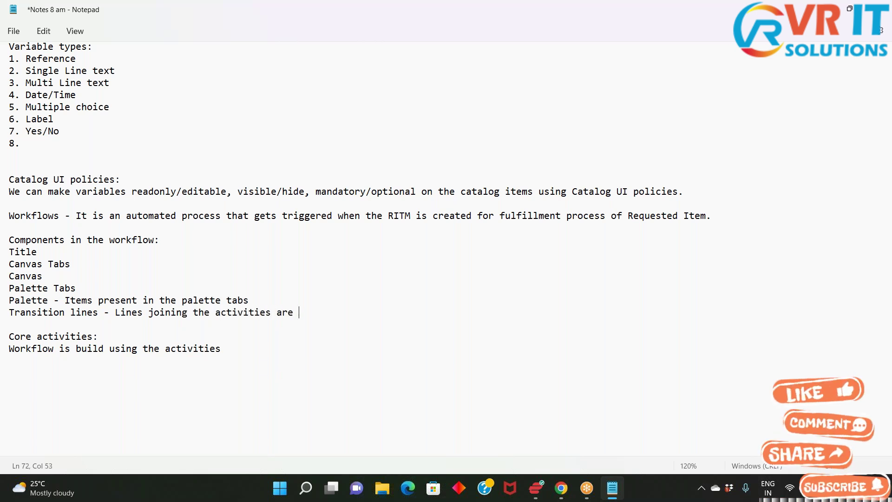
pyautogui.write('calle')
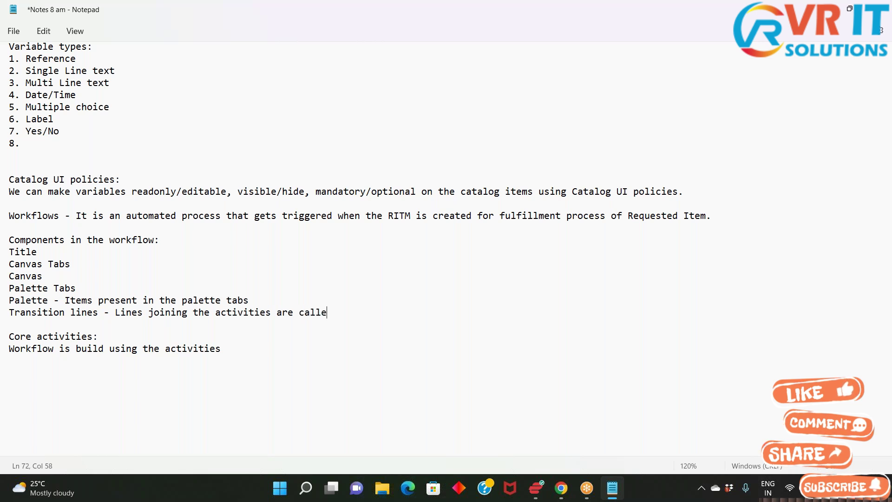
pyautogui.write('d trans')
pyautogui.press('BackSpace')
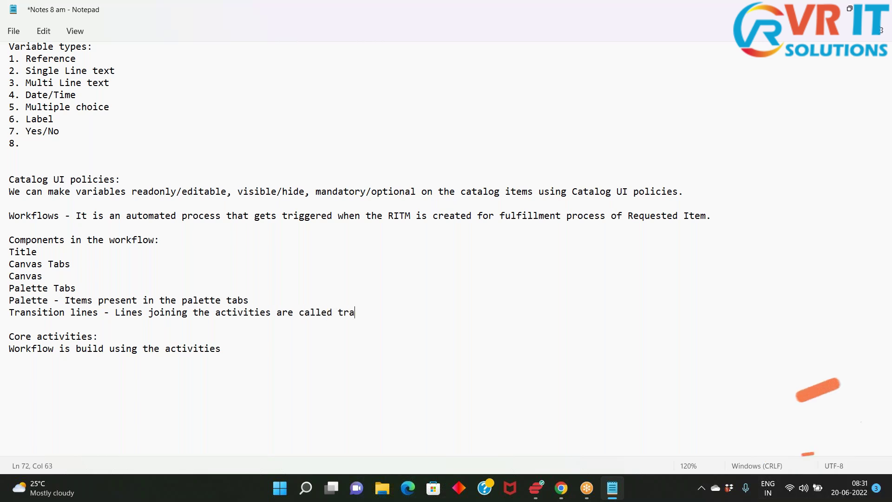
pyautogui.write('nsi')
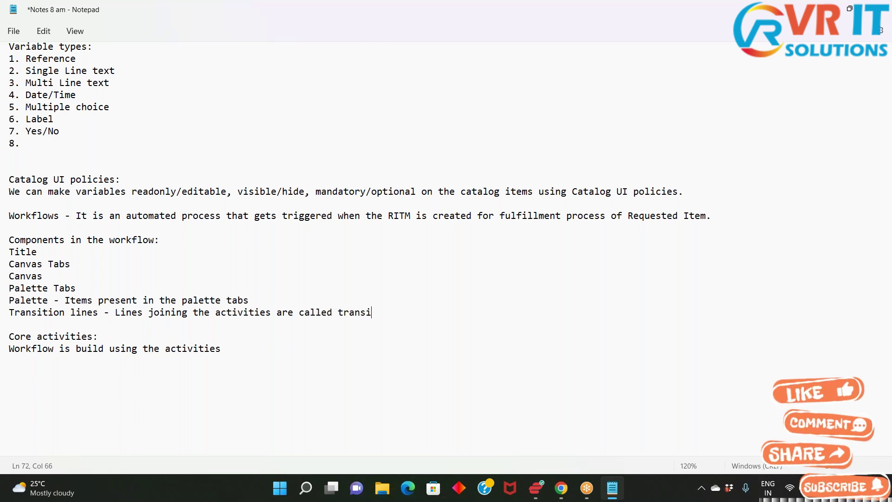
pyautogui.write('tion li')
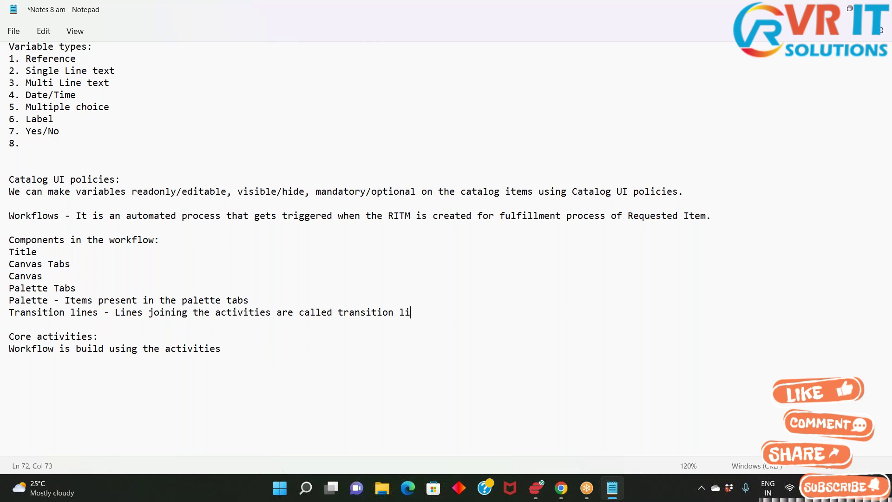
pyautogui.write('nes.')
# - Add the line "Activities - Individual items present in the workflow are called activities." below the Transition lines entry
pyautogui.press('Return')
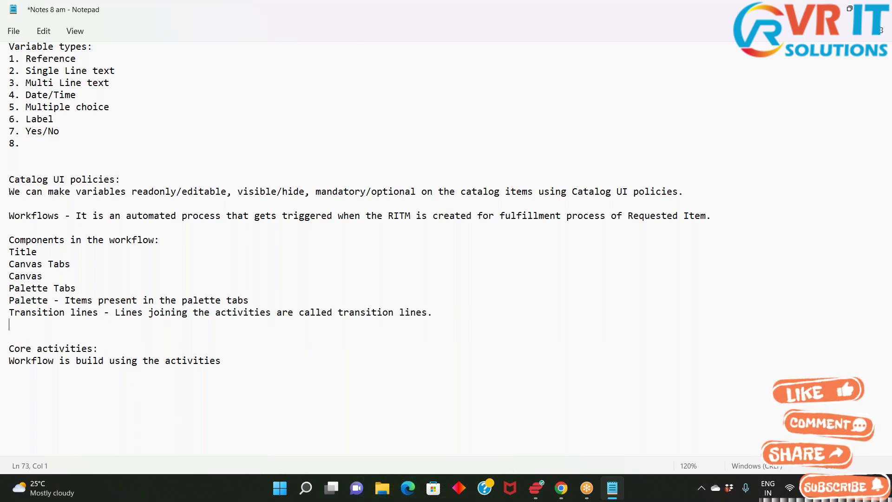
pyautogui.write('Ac')
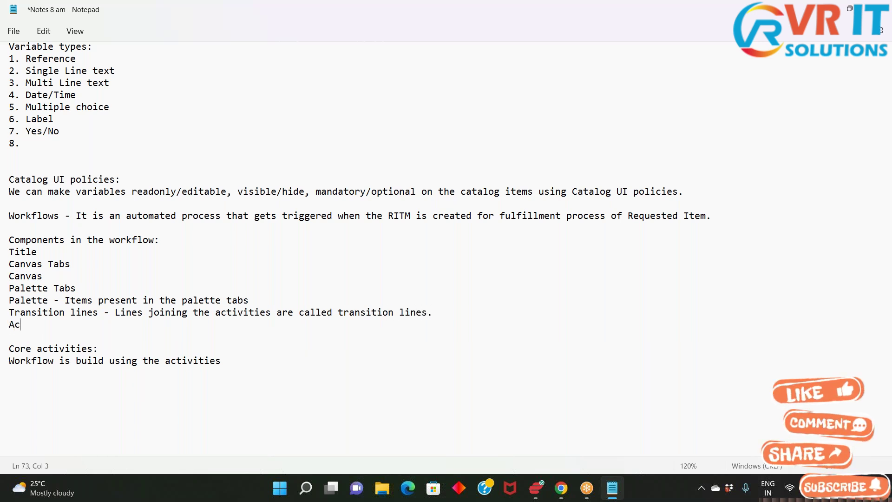
pyautogui.write('tivities - ')
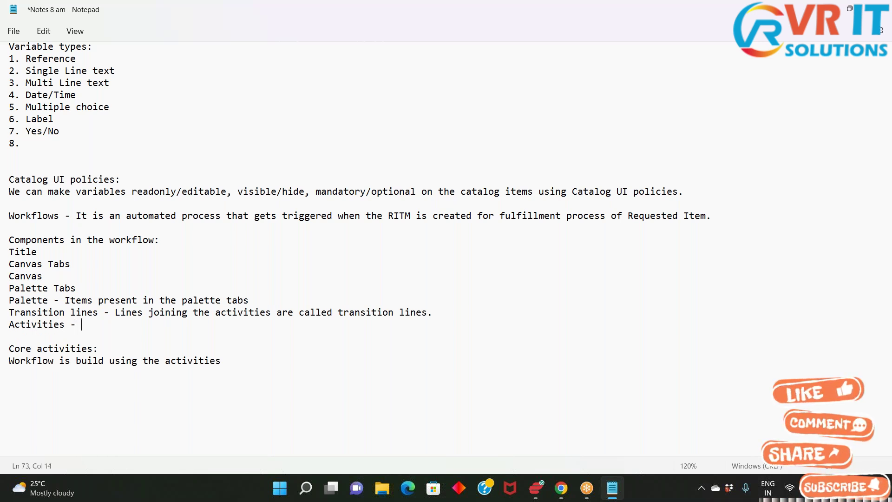
pyautogui.write('Indi')
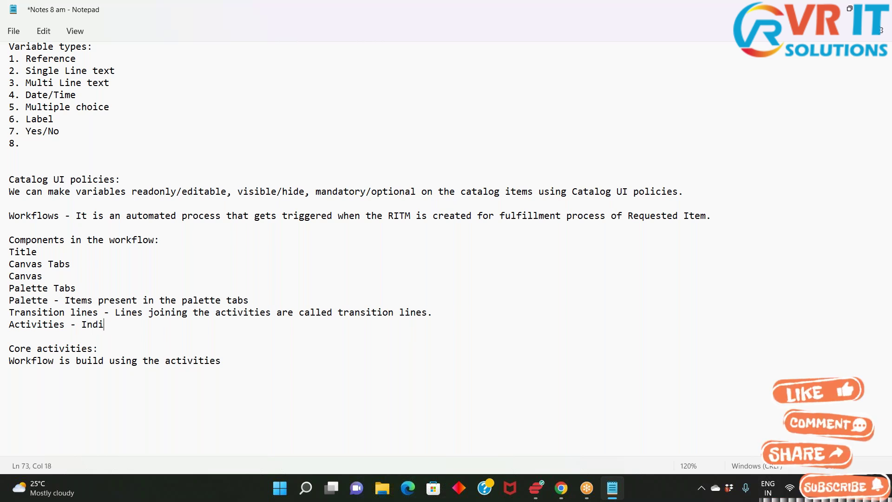
pyautogui.write('vidual ')
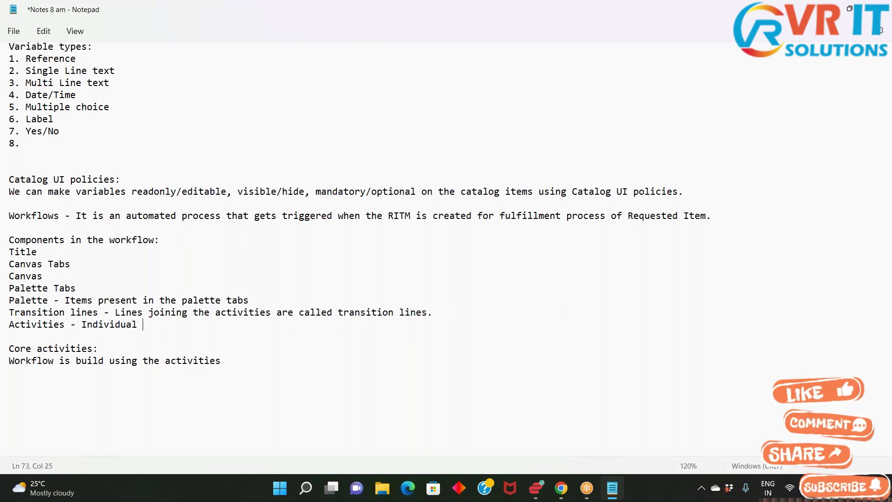
pyautogui.write('ite')
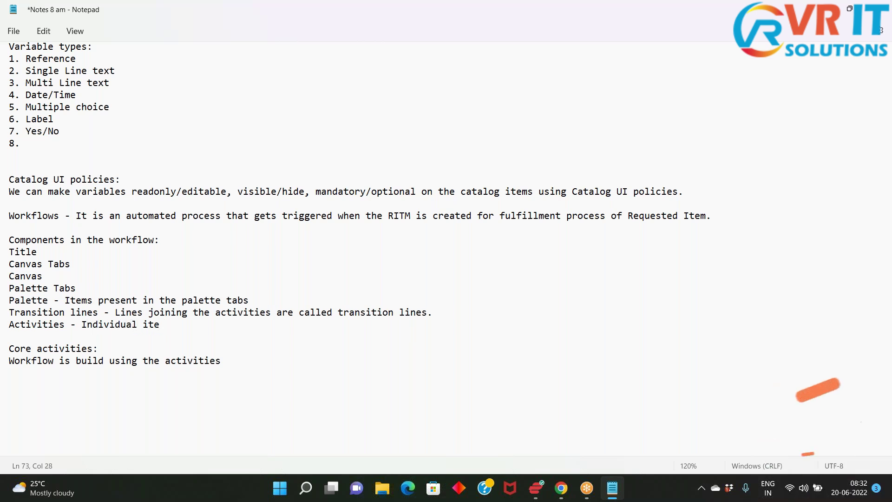
pyautogui.write('ms p')
pyautogui.write('resent')
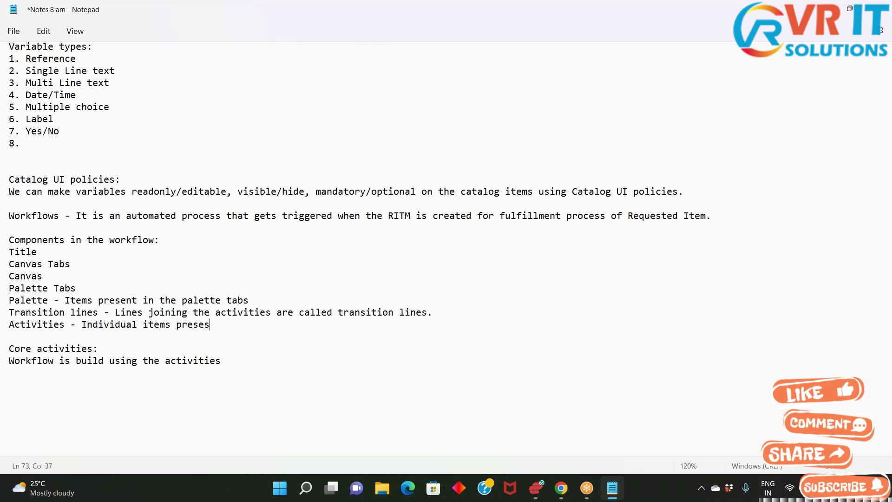
pyautogui.press('BackSpace')
pyautogui.press('BackSpace')
pyautogui.write('t')
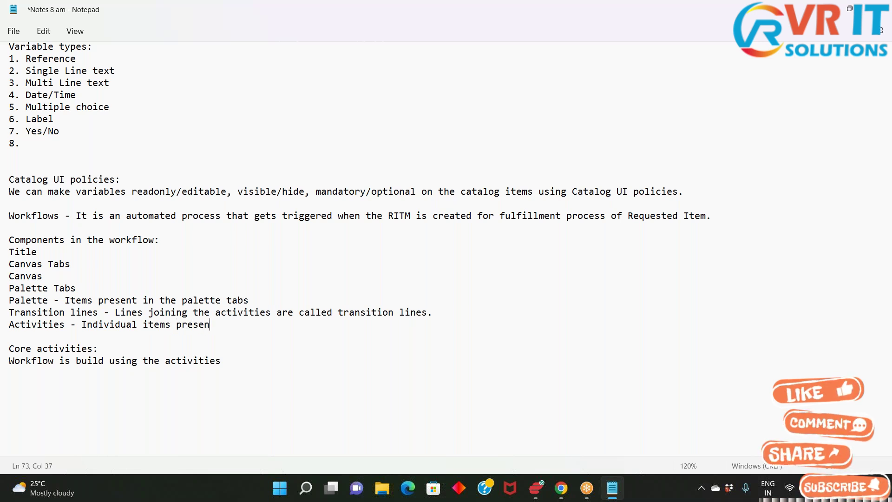
pyautogui.write(' in')
pyautogui.press('BackSpace')
pyautogui.write('in t')
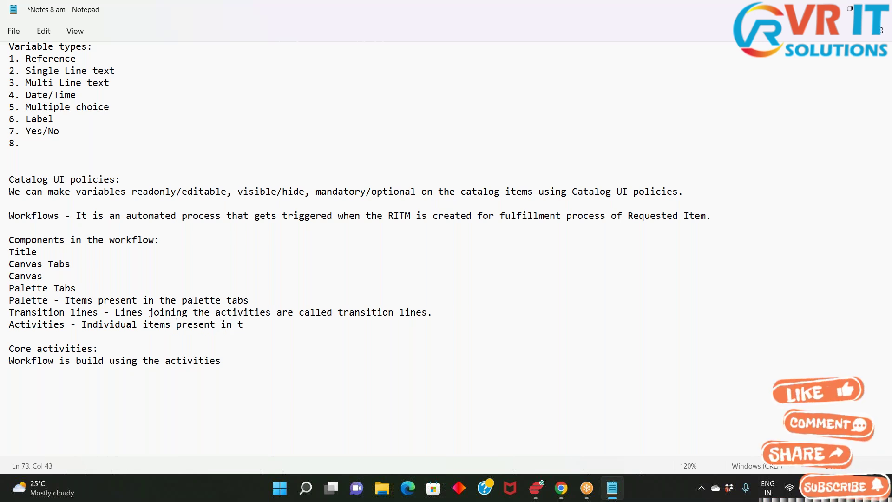
pyautogui.write('he wo')
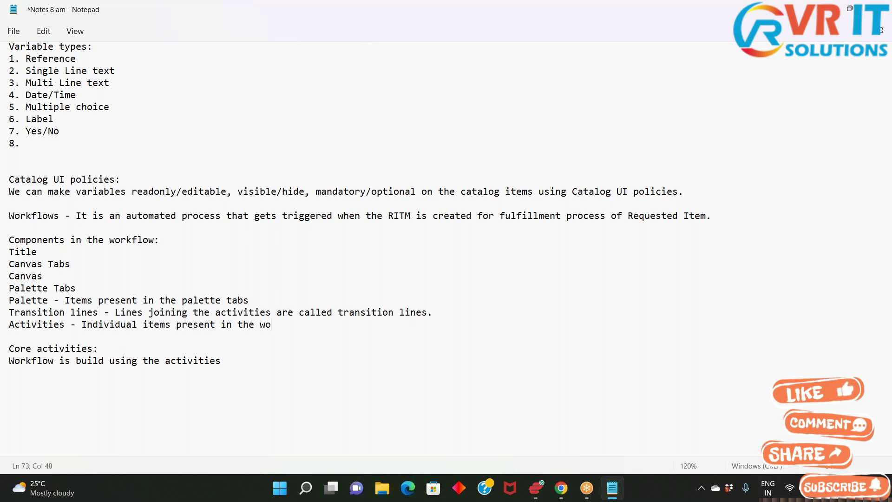
pyautogui.write('rkflow are')
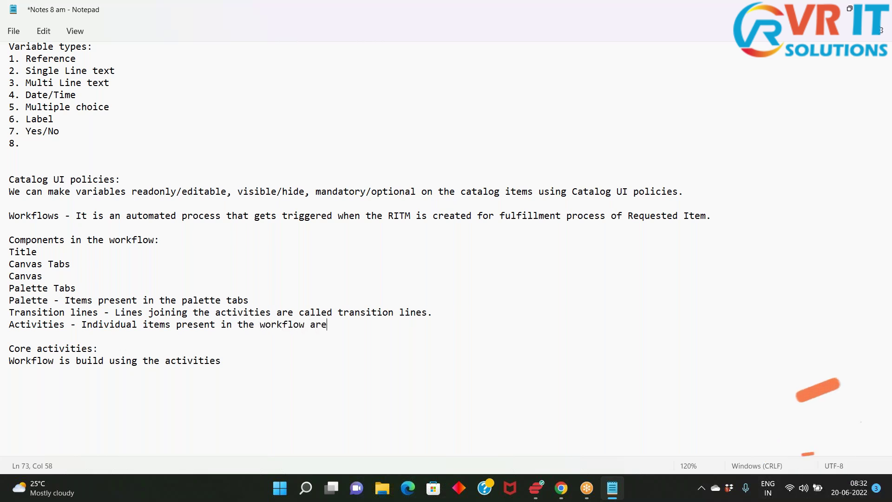
pyautogui.write(' called ')
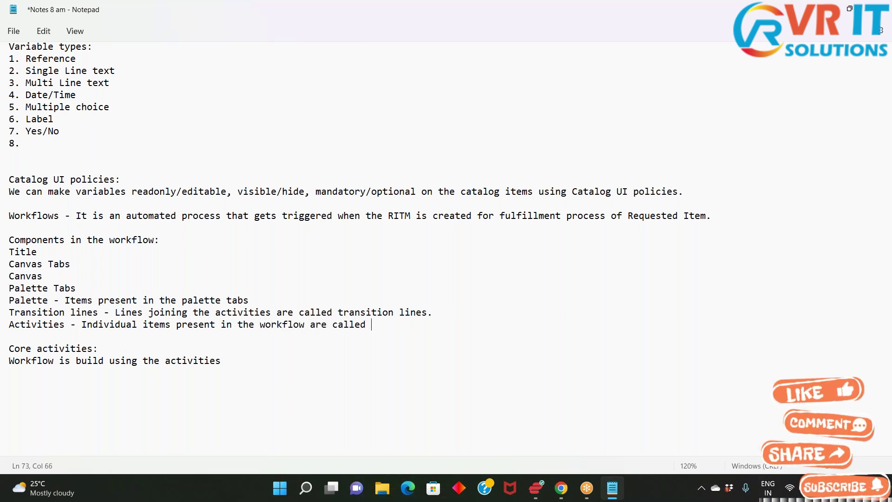
pyautogui.write('activit')
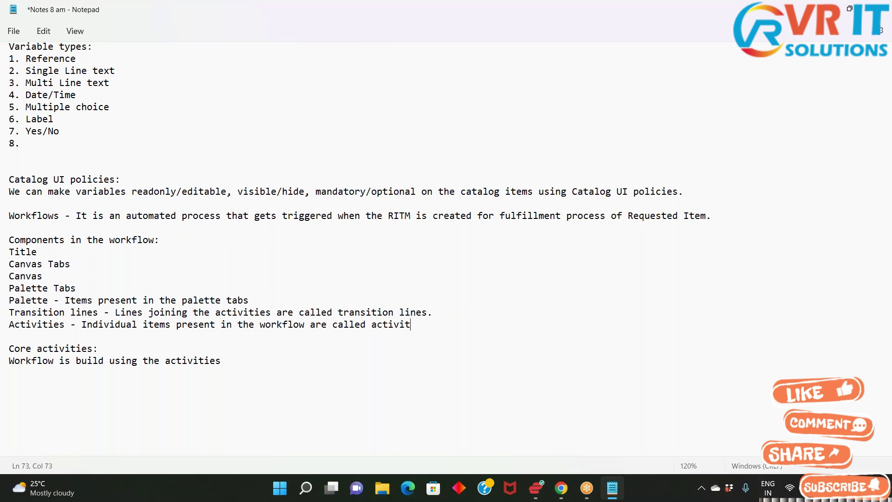
pyautogui.write('ies.')
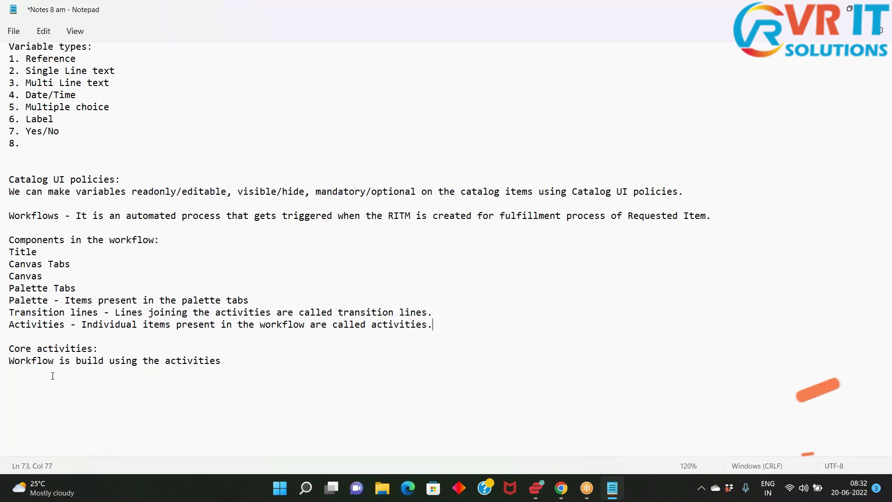
# - Complete the sentence under the "Core activities:" heading by appending "like Core activities." to its end
pyautogui.moveTo(226, 360); pyautogui.dragTo(7, 362)
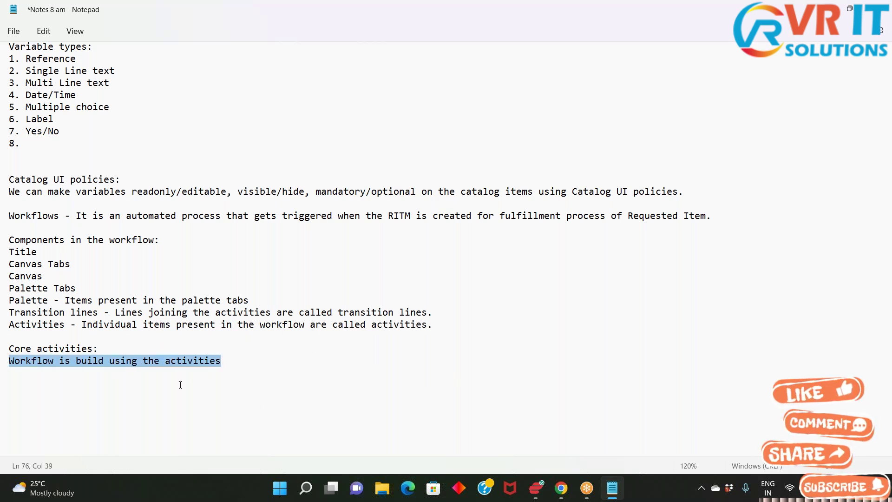
pyautogui.click(244, 366)
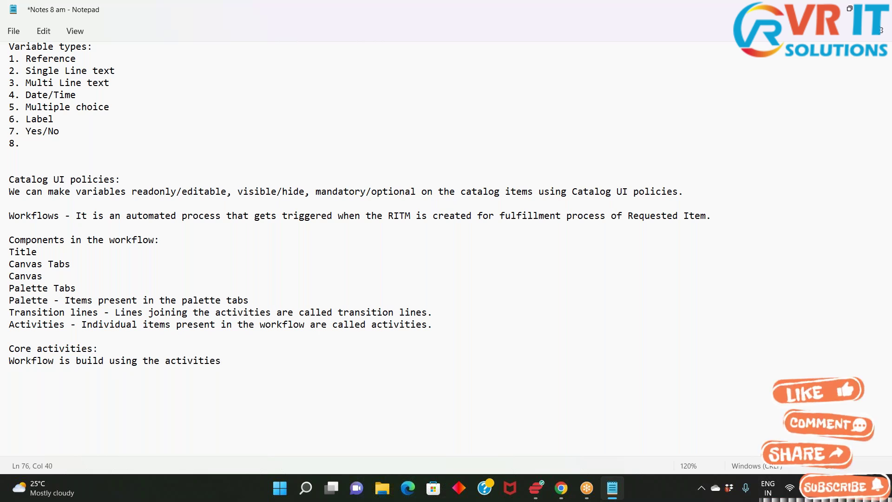
pyautogui.write('like ')
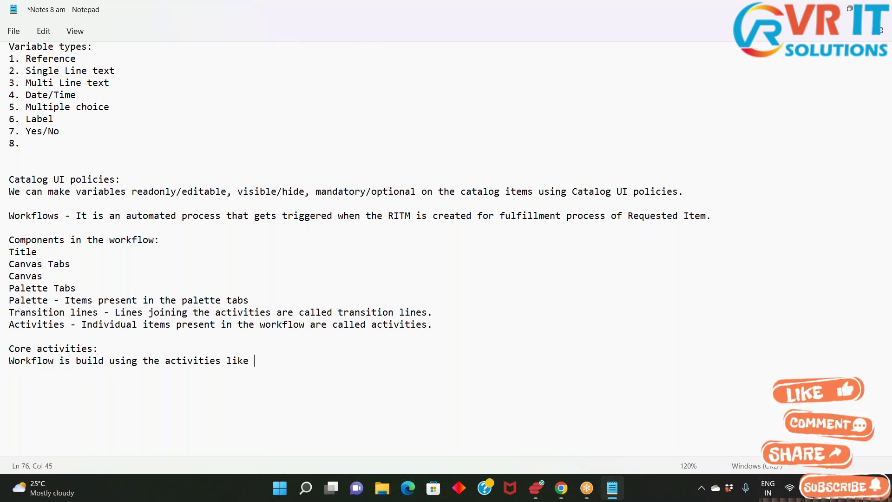
pyautogui.write('Core a')
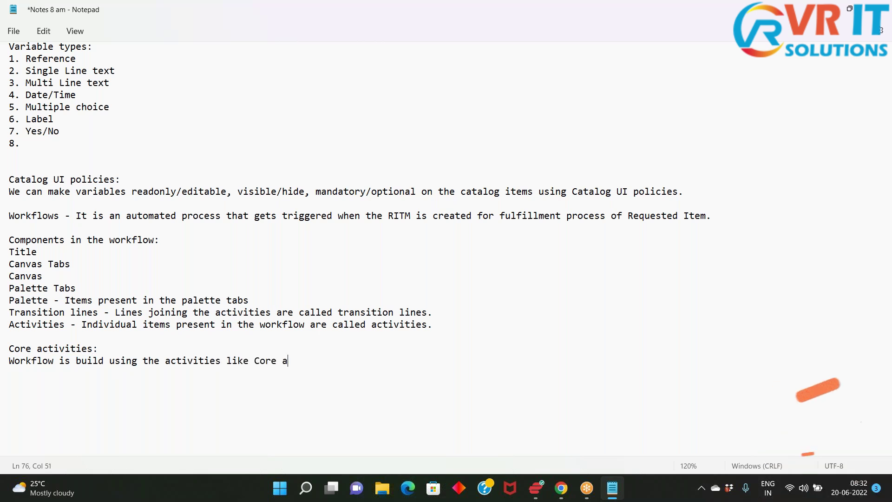
pyautogui.write('ctivitie')
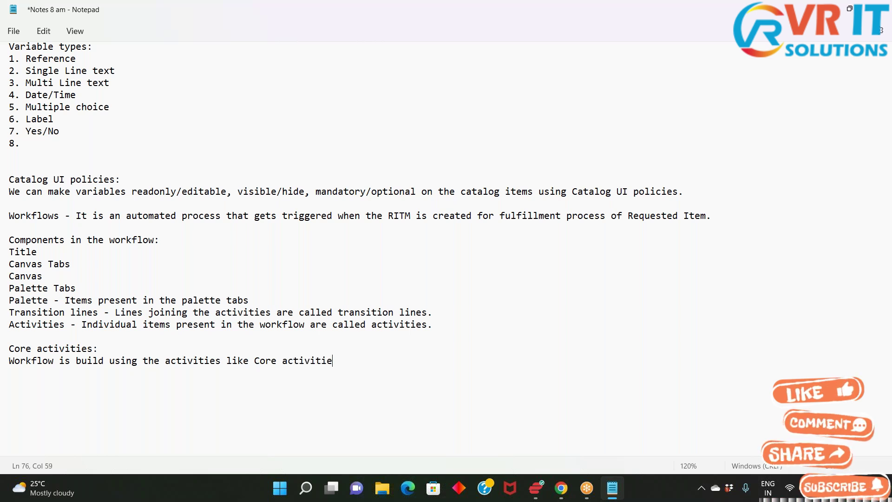
pyautogui.write('s. ')
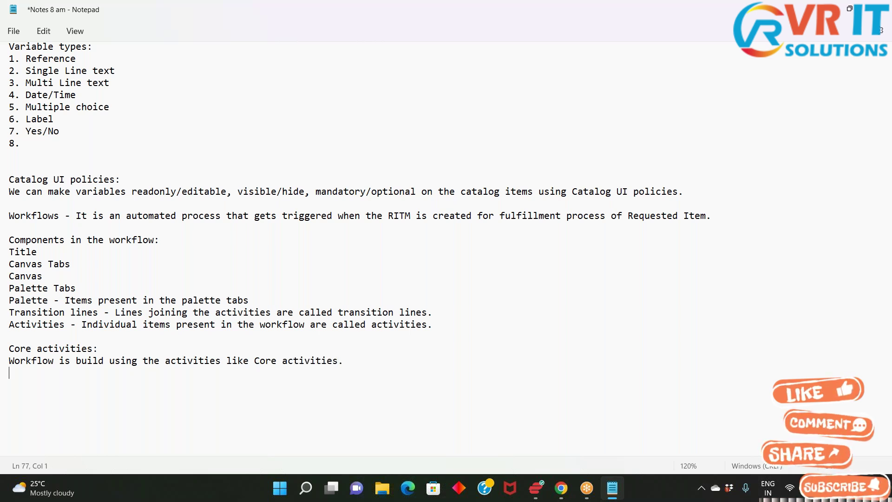
# - Start a numbered list below the Core activities sentence with "1. Approval activities" and "2. Conditional activities"
pyautogui.write('1. ')
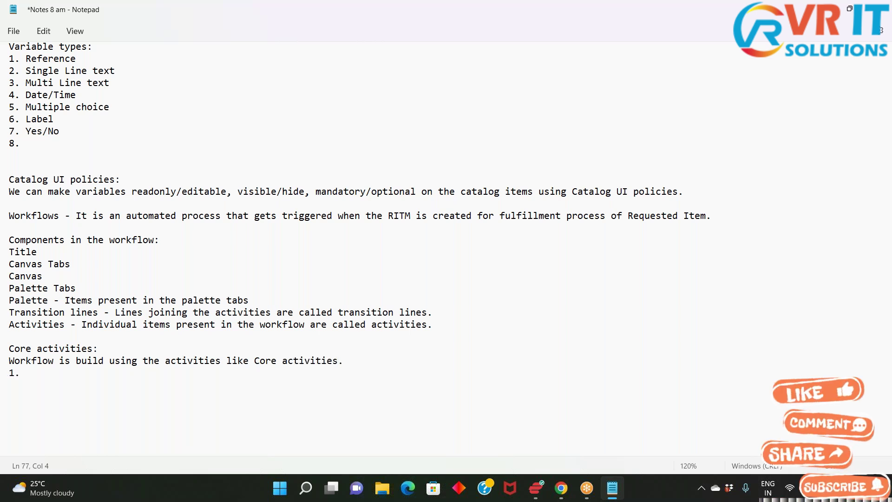
pyautogui.write('Approv')
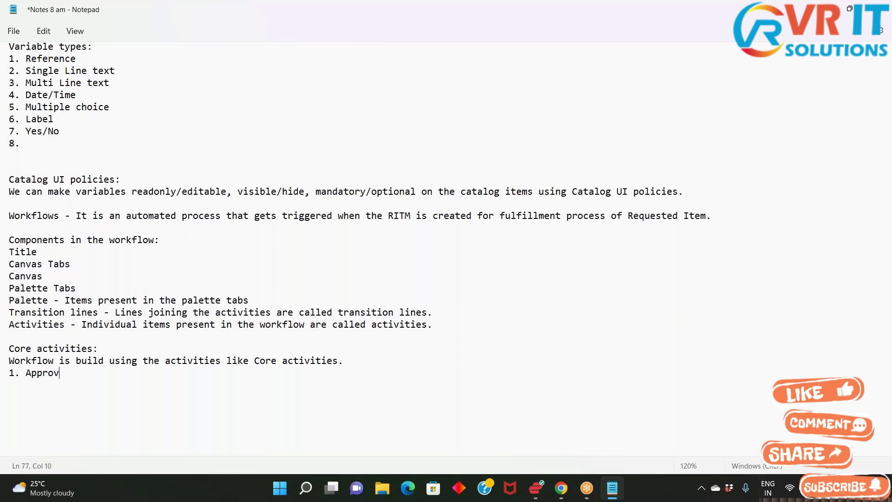
pyautogui.write('al a')
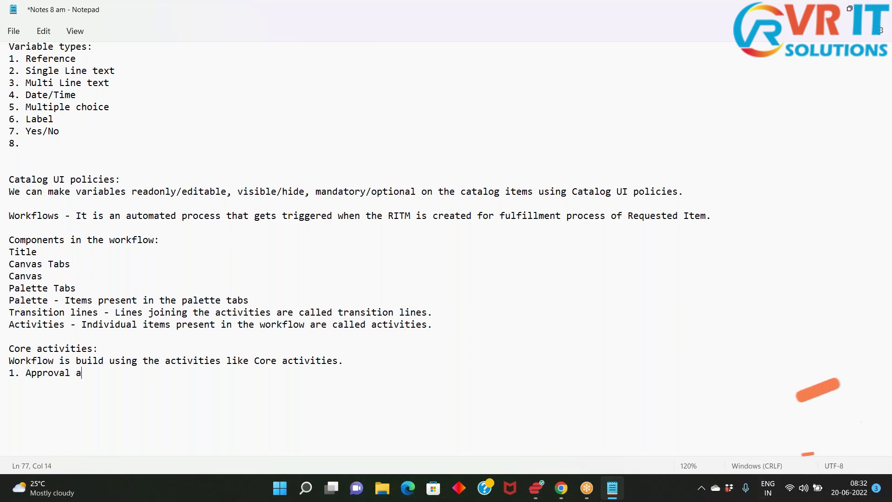
pyautogui.write('ctivities')
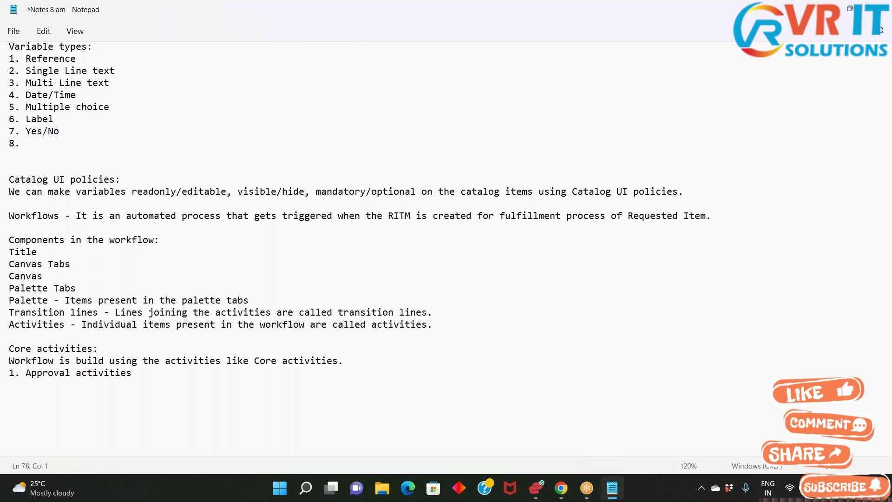
pyautogui.press('Return')
pyautogui.write('2')
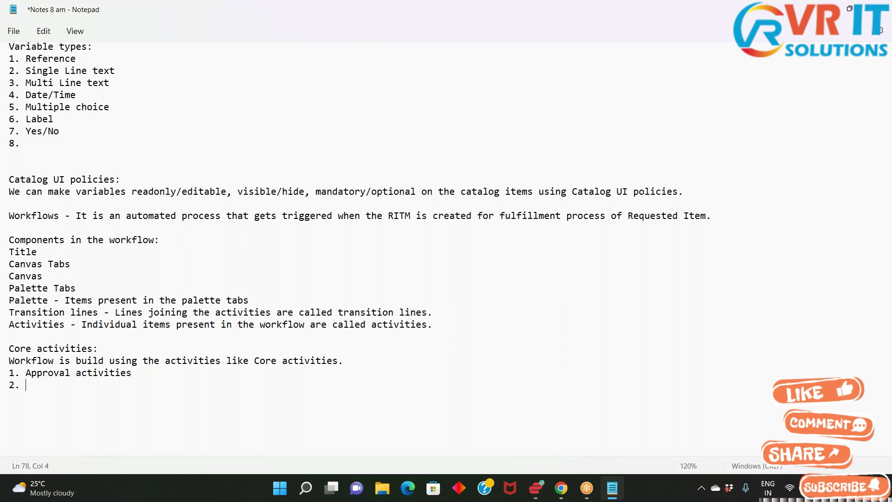
pyautogui.write('. Con')
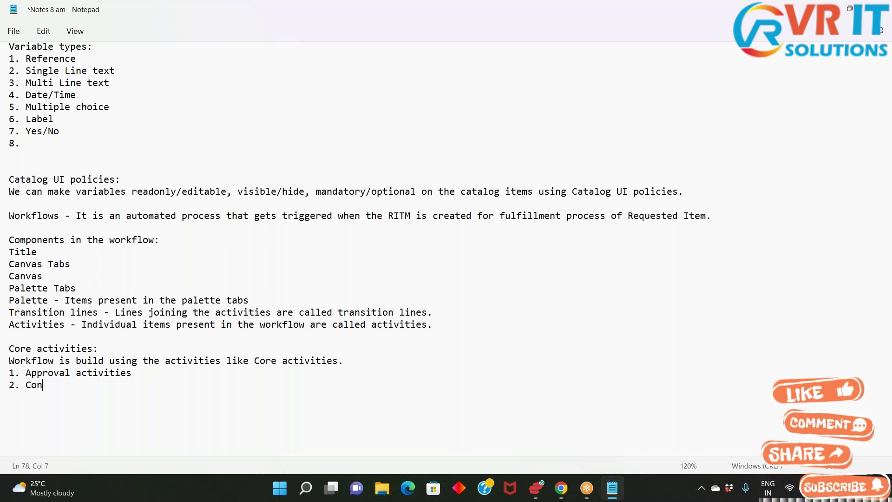
pyautogui.write('ditional')
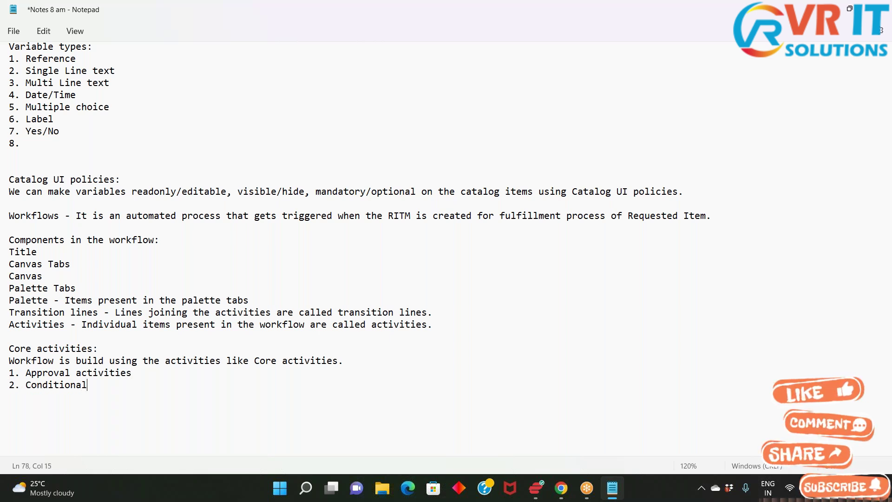
pyautogui.write(' activities')
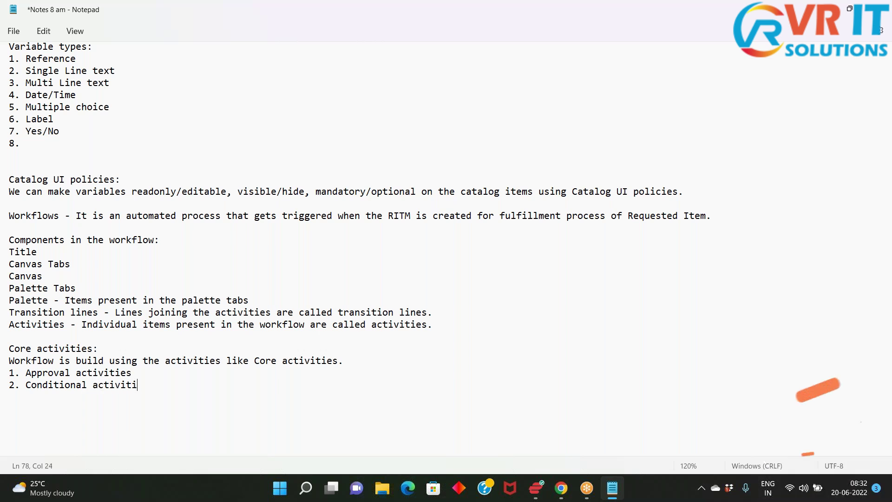
# - Continue the numbered core activities list with "3. Notifications" and "4. Tasks", followed by a new line
pyautogui.press('Return')
pyautogui.write('2')
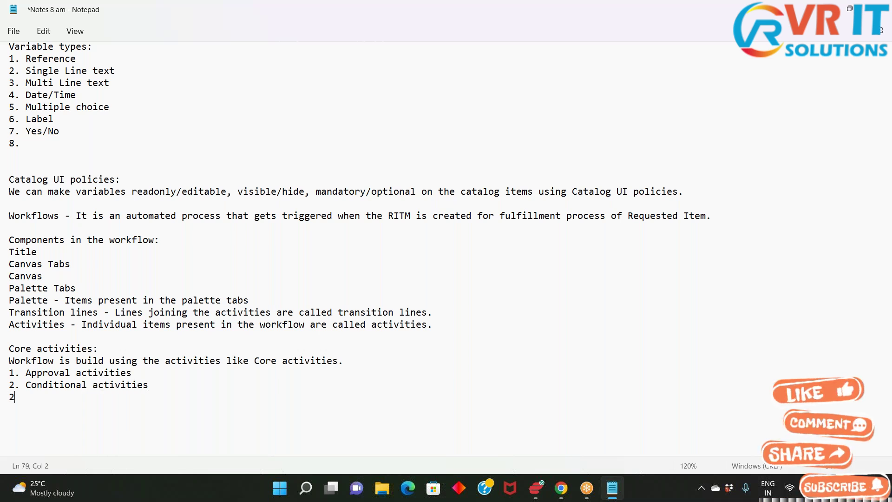
pyautogui.write('3')
pyautogui.press('BackSpace')
pyautogui.press('BackSpace')
pyautogui.write('3')
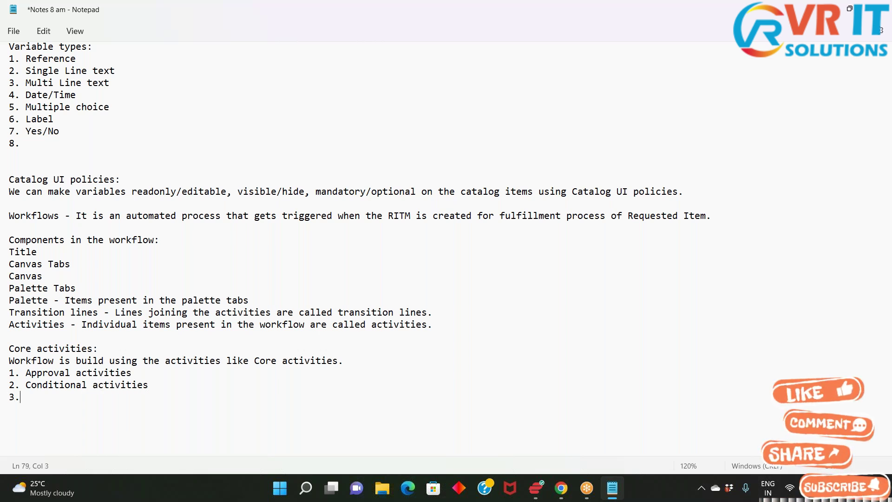
pyautogui.write('. No')
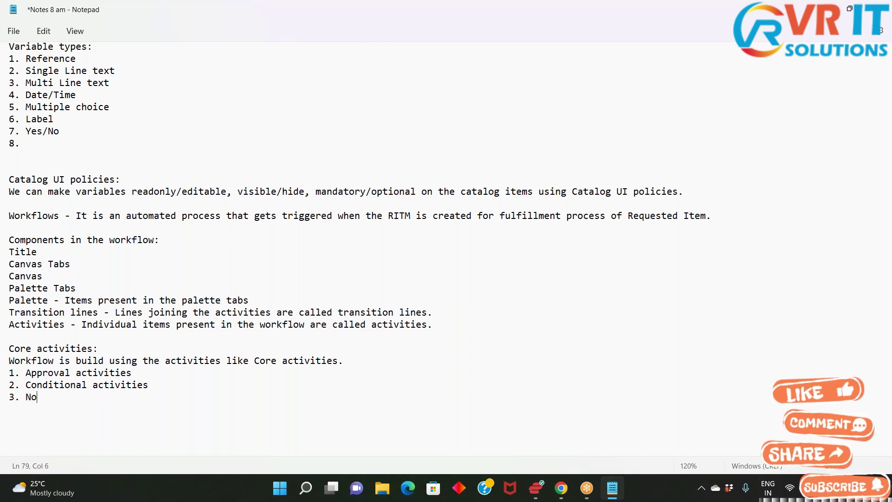
pyautogui.write('tifications')
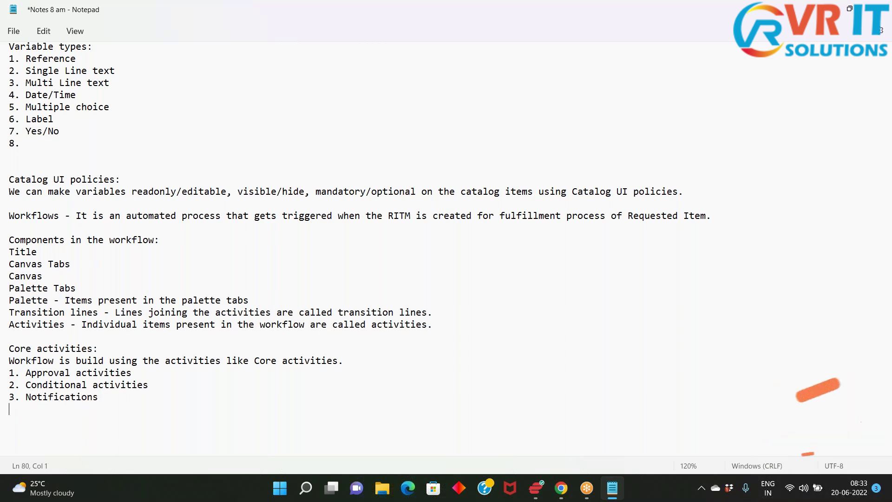
pyautogui.press('Return')
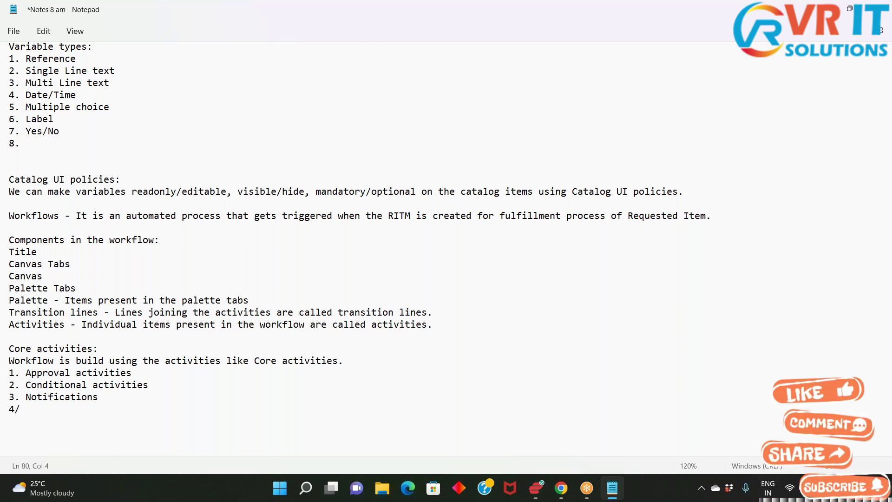
pyautogui.press('BackSpace')
pyautogui.press('BackSpace')
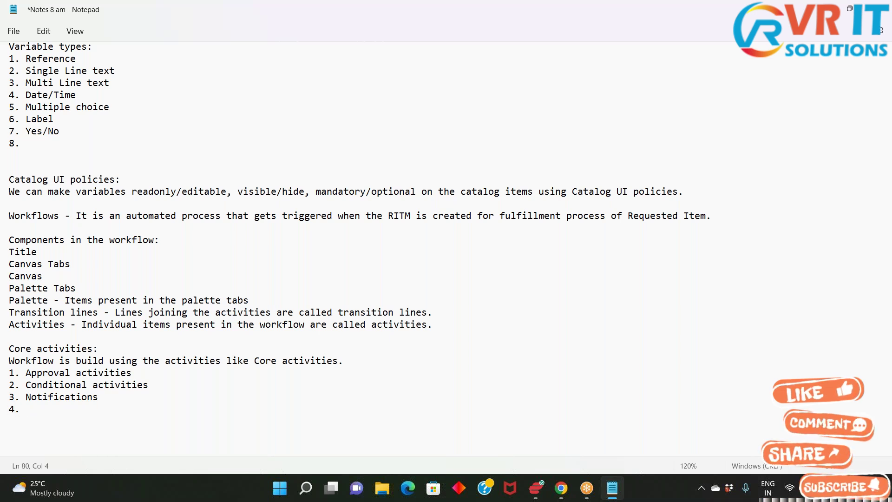
pyautogui.write('. Tasks')
pyautogui.press('Return')
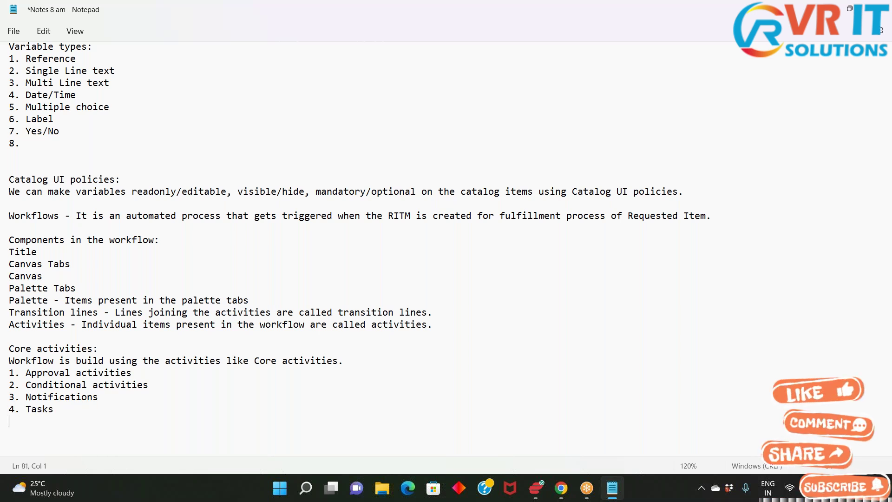
# - Complete the numbered core activities list with "5. Timers" and "6. Utilities.", followed by several blank lines
pyautogui.write('5. ')
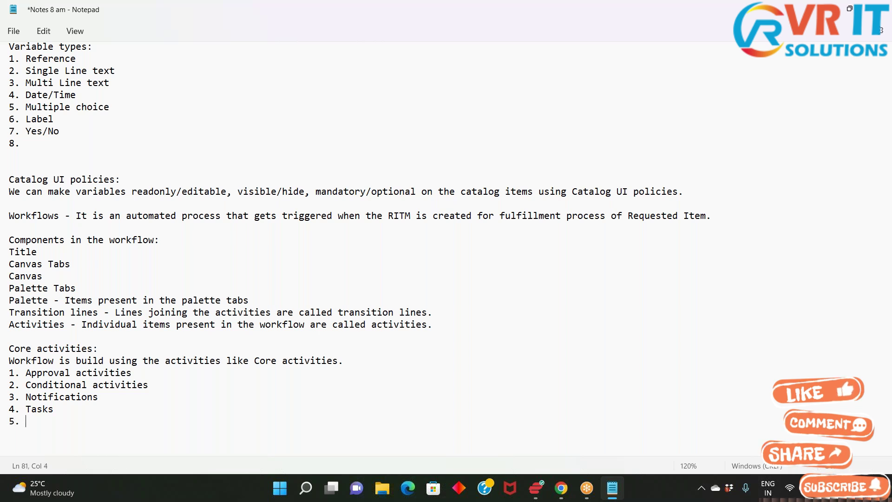
pyautogui.write('Timers')
pyautogui.press('Return')
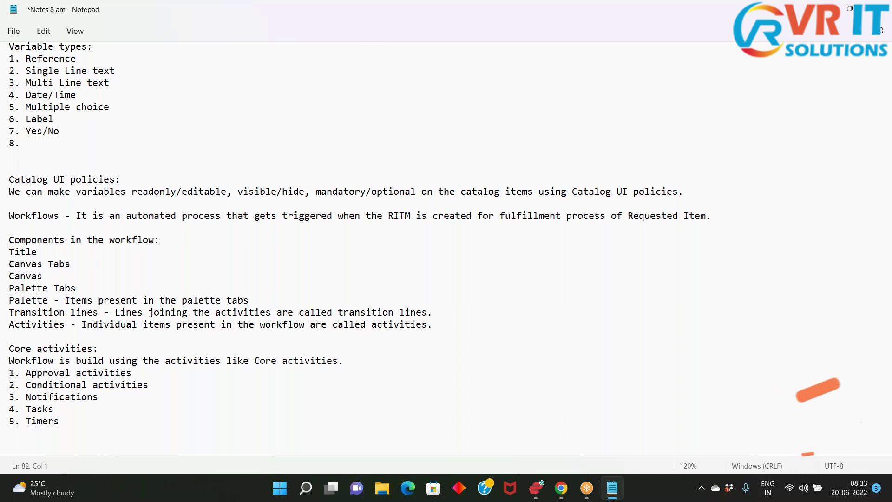
pyautogui.write('6. ')
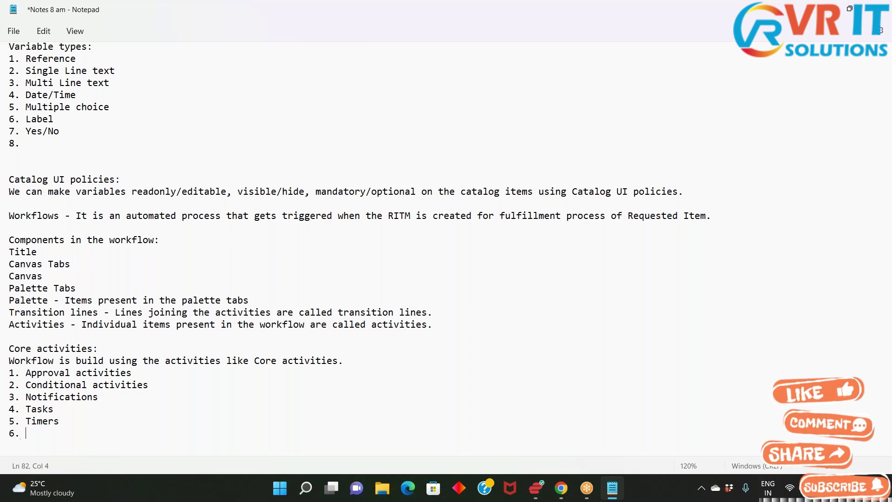
pyautogui.write('Utilities.')
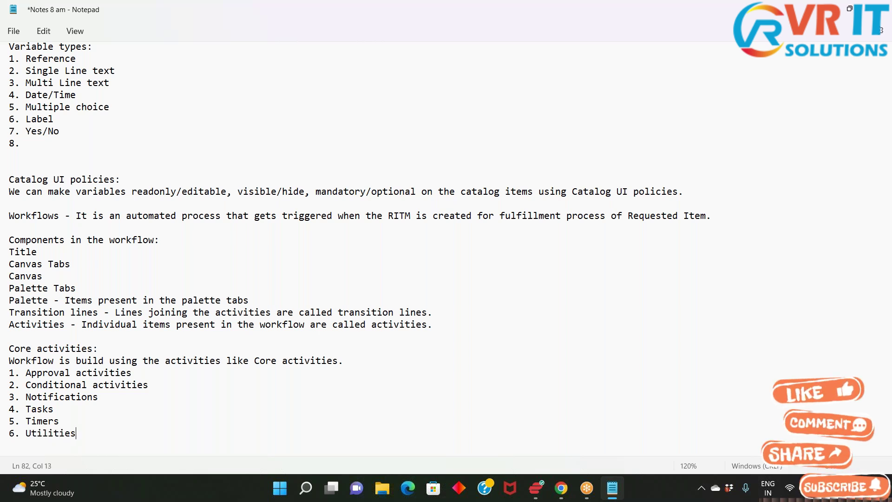
pyautogui.press('Return')
pyautogui.press('Return')
pyautogui.press('Return')
pyautogui.press('Return')
pyautogui.press('Return')
pyautogui.press('Return')
pyautogui.press('Return')
pyautogui.press('Return')
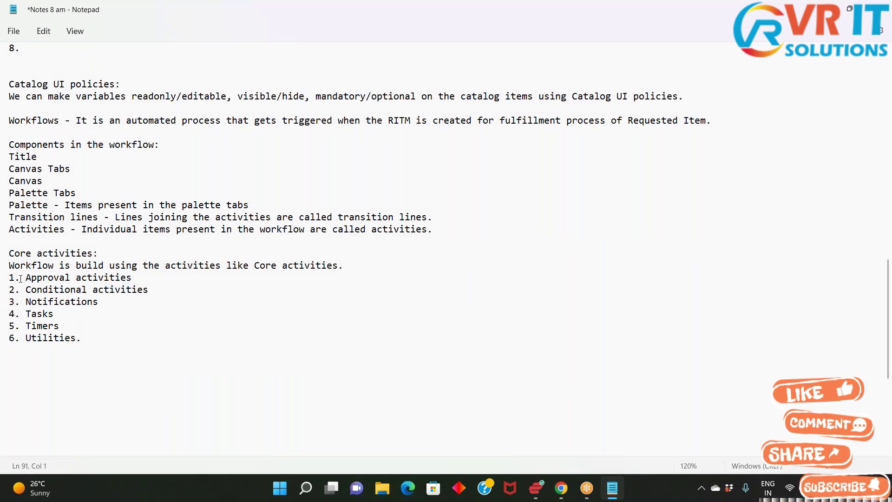
# - Switch to the Workflow Editor in Chrome and display the Core Activities palette beside the Workflow for my custom item1 canvas
pyautogui.click(562, 488)
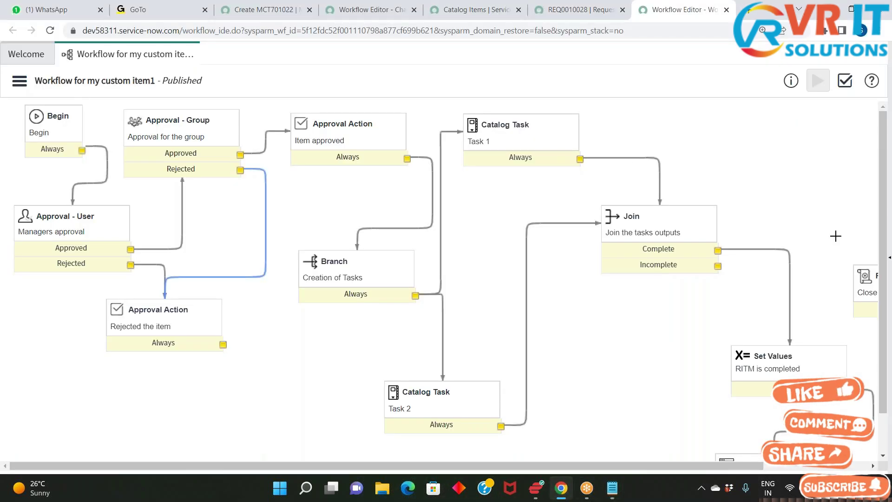
pyautogui.click(889, 262)
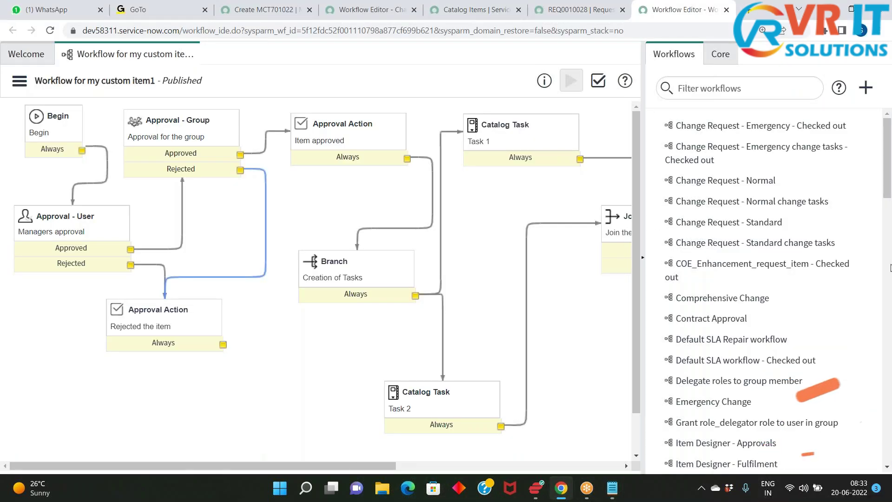
pyautogui.click(643, 258)
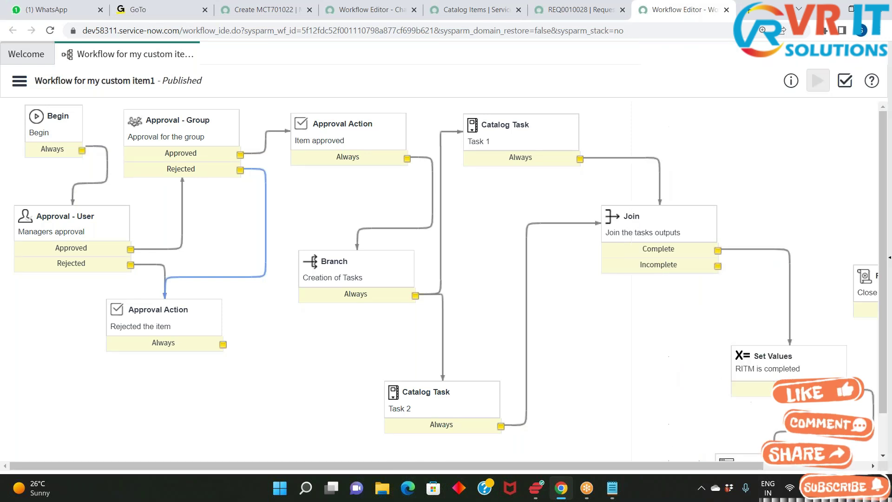
pyautogui.click(889, 263)
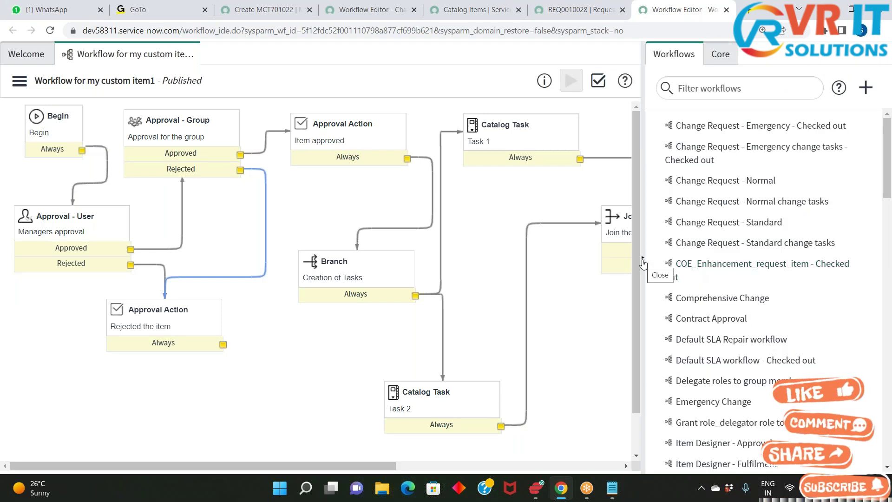
pyautogui.click(729, 56)
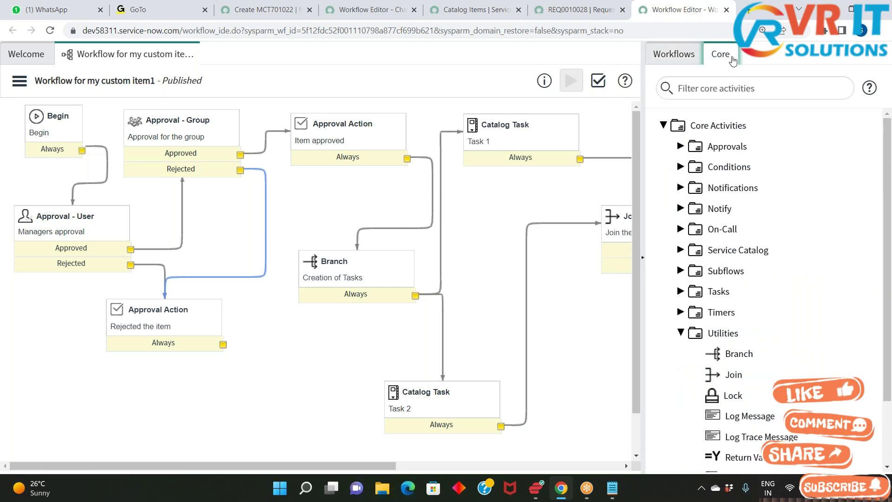
pyautogui.click(739, 129)
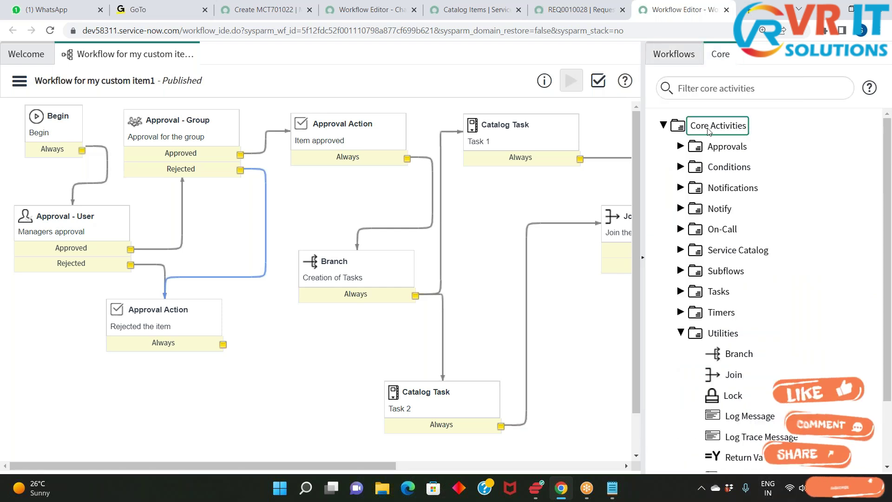
# - Collapse the Utilities category, and point out the Approvals category and the Approval - Group activity on the canvas
pyautogui.click(680, 333)
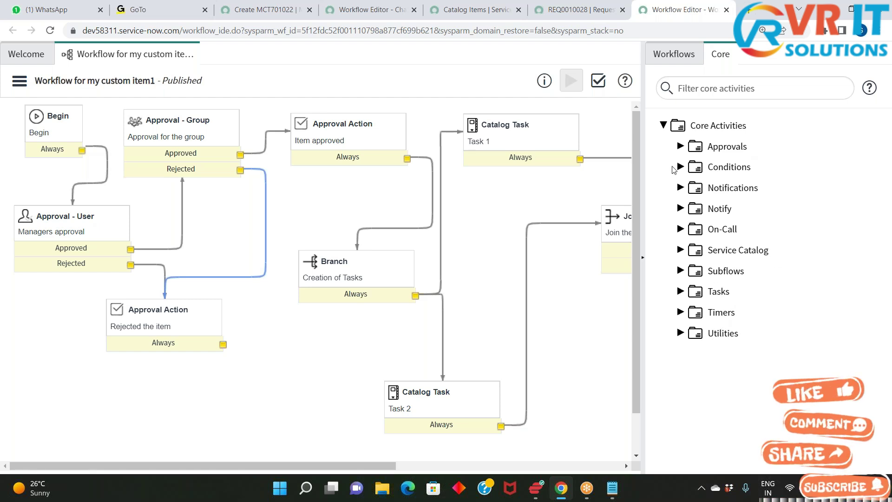
pyautogui.click(746, 151)
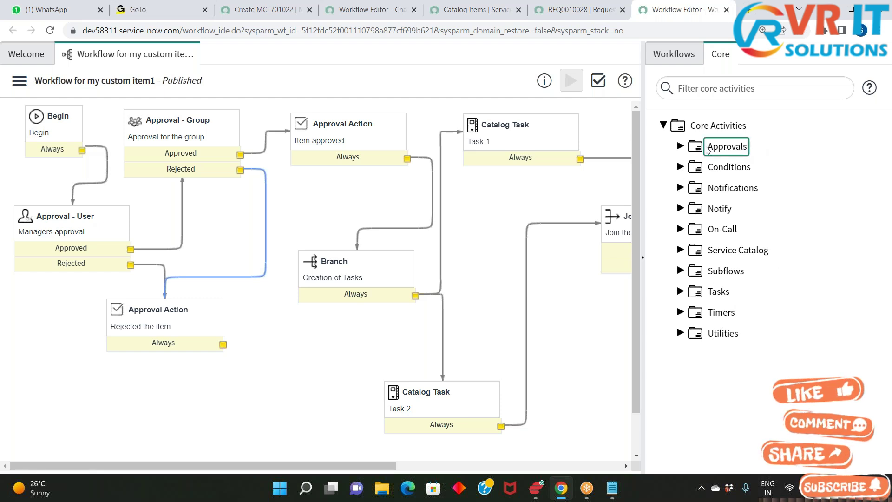
pyautogui.click(157, 138)
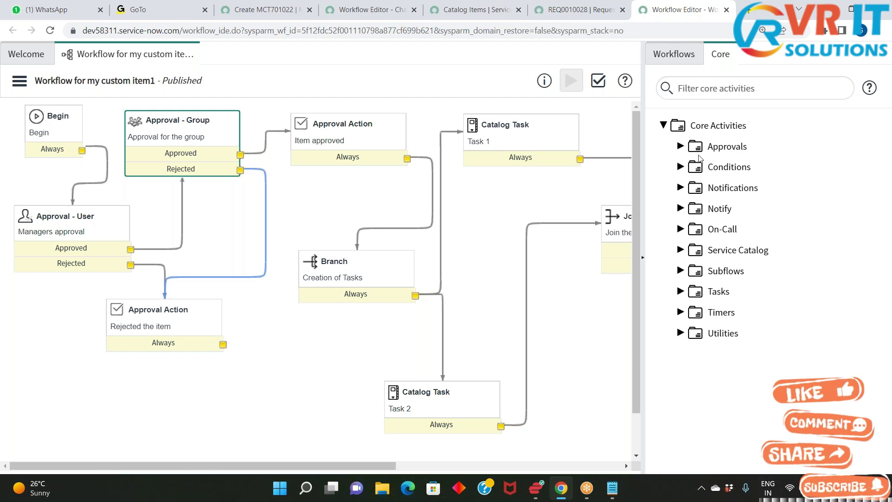
# - Switch to the Notepad notes and append "- To trigger the approvals to the users/groups" to the Approval activities entry
pyautogui.click(614, 489)
pyautogui.click(132, 278)
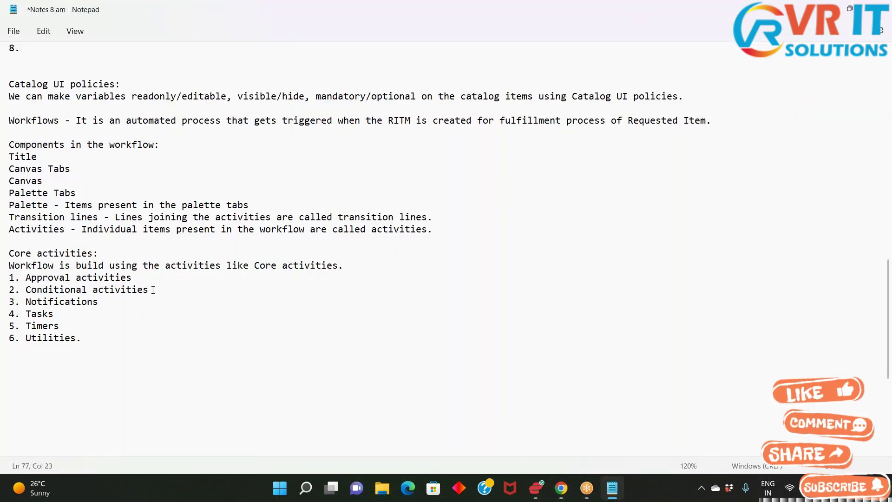
pyautogui.write('- ')
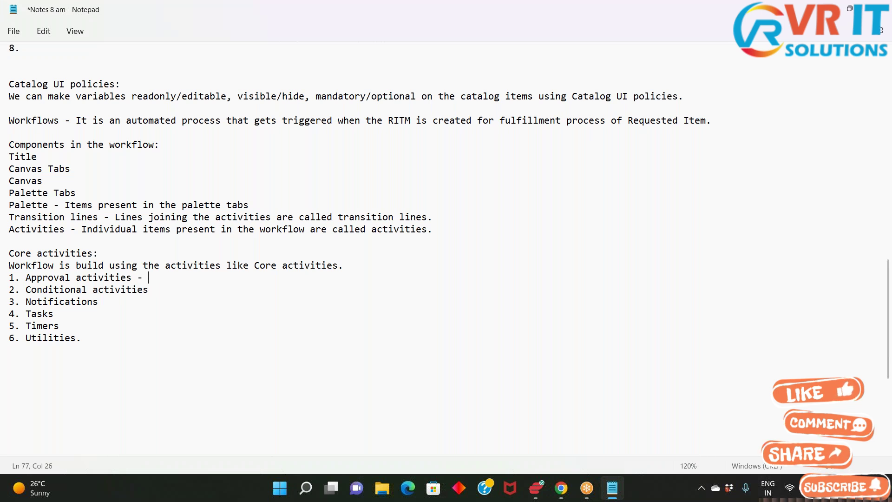
pyautogui.write('To tr')
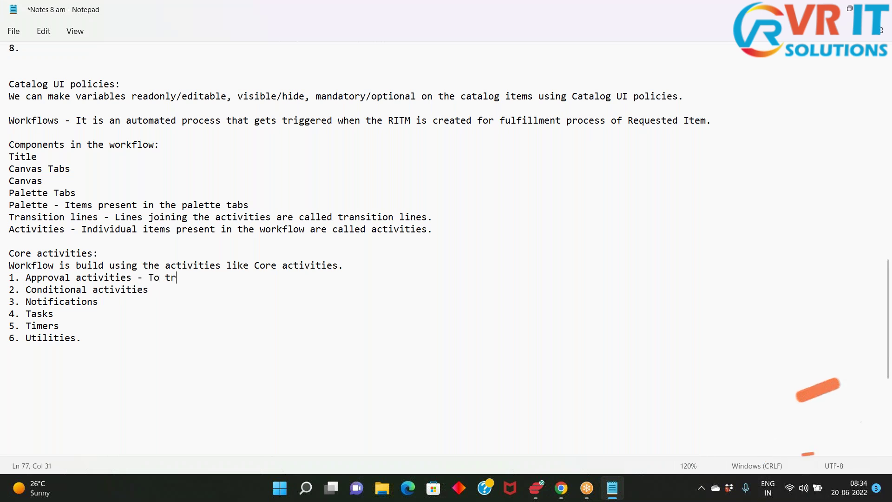
pyautogui.write('igger tj')
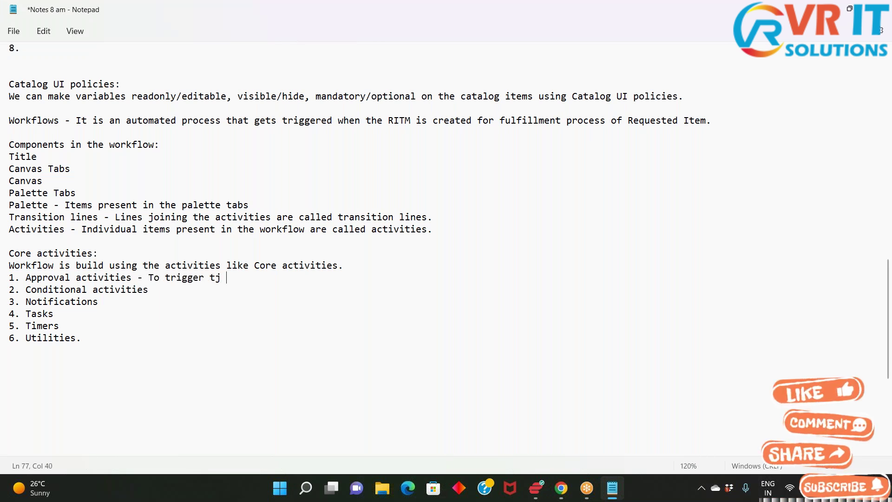
pyautogui.press('BackSpace')
pyautogui.press('BackSpace')
pyautogui.write('he ap')
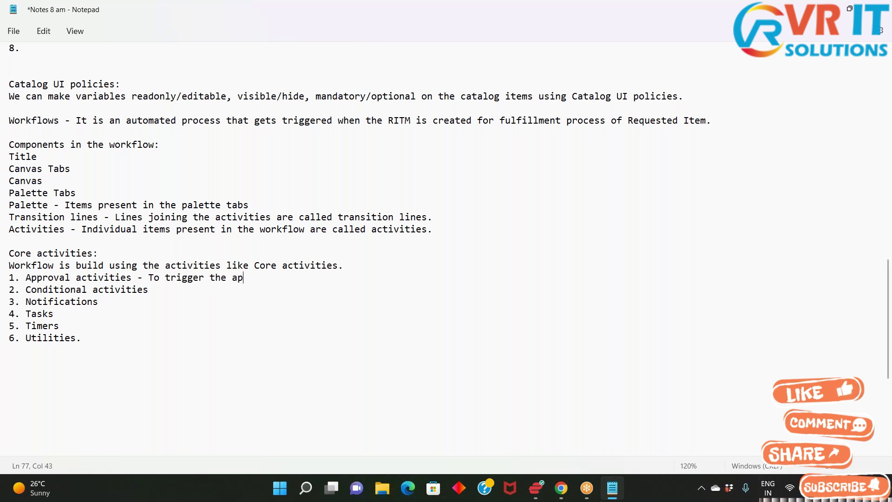
pyautogui.write('provals ')
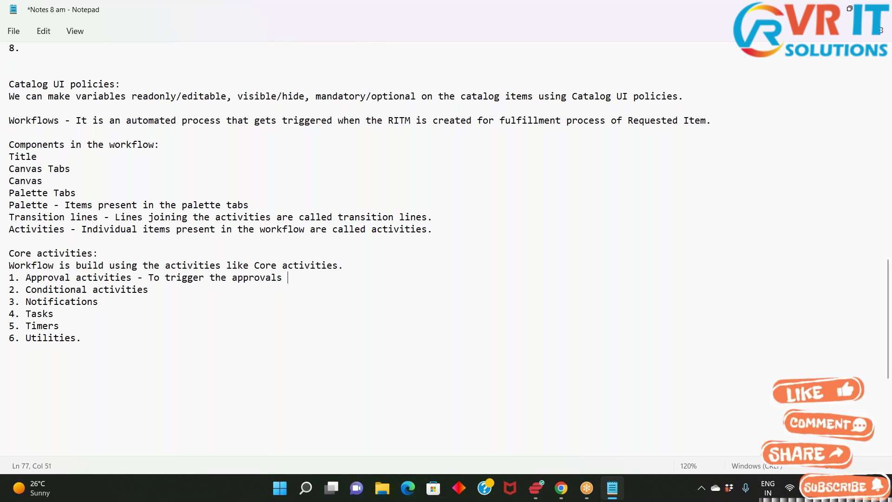
pyautogui.write('to the ')
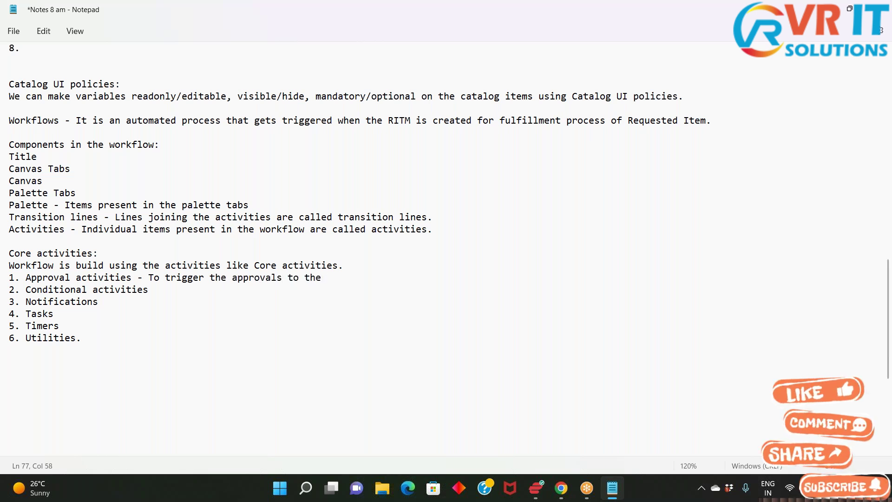
pyautogui.write('users')
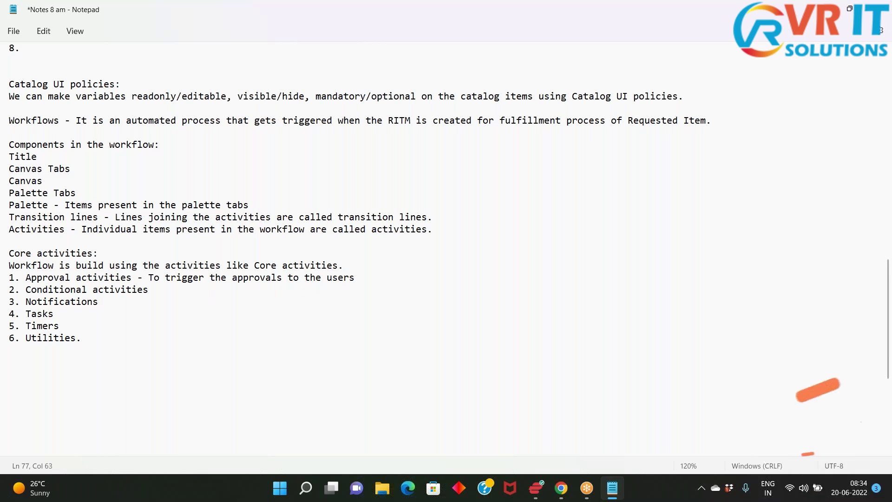
pyautogui.write('/groups')
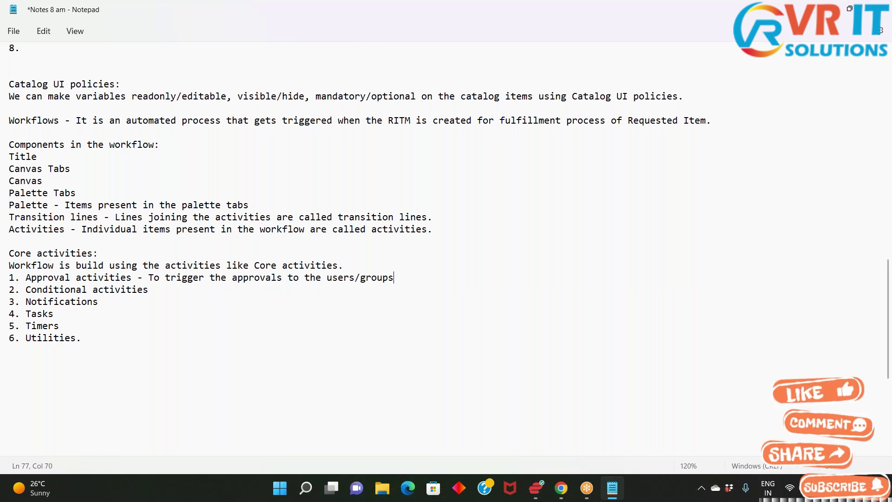
# - Append "- to check if the conditions are met" to the Conditional activities entry and a dash to the Notifications entry
pyautogui.click(149, 290)
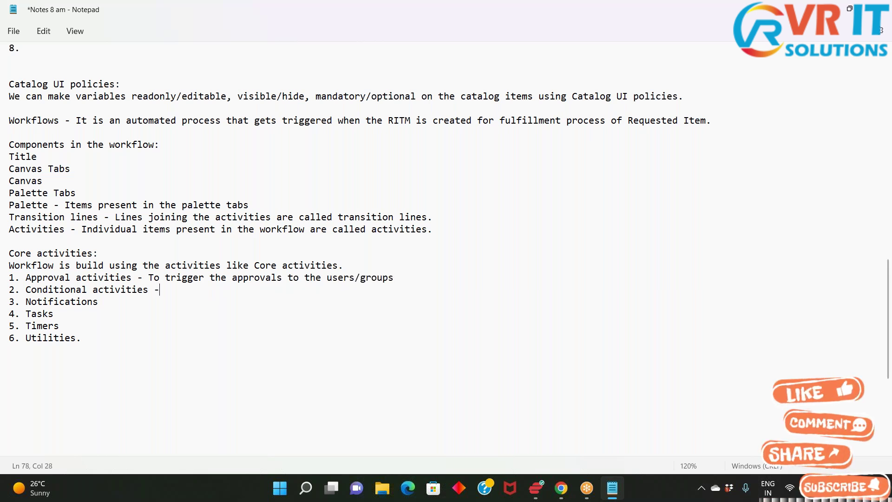
pyautogui.write('- to ')
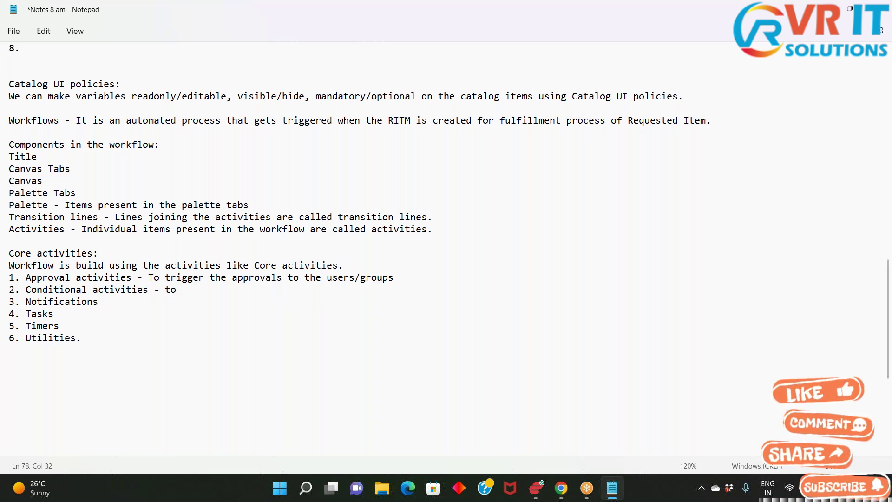
pyautogui.write('check ')
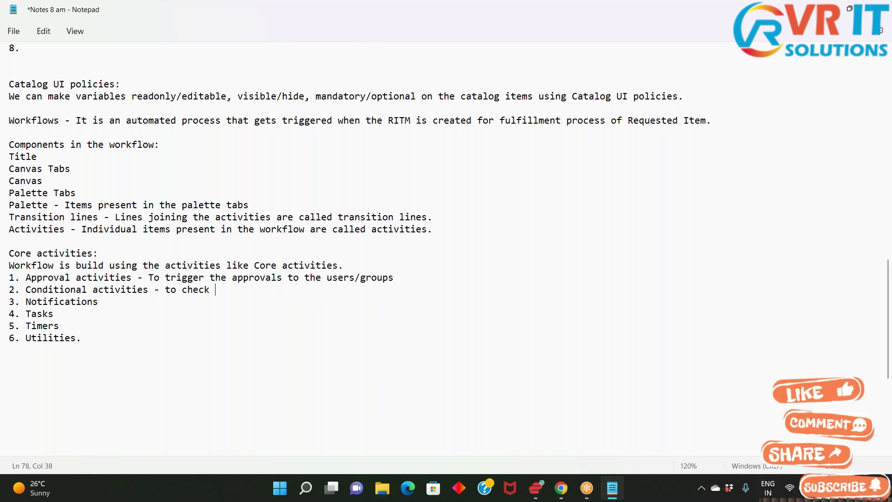
pyautogui.write('if the conditions')
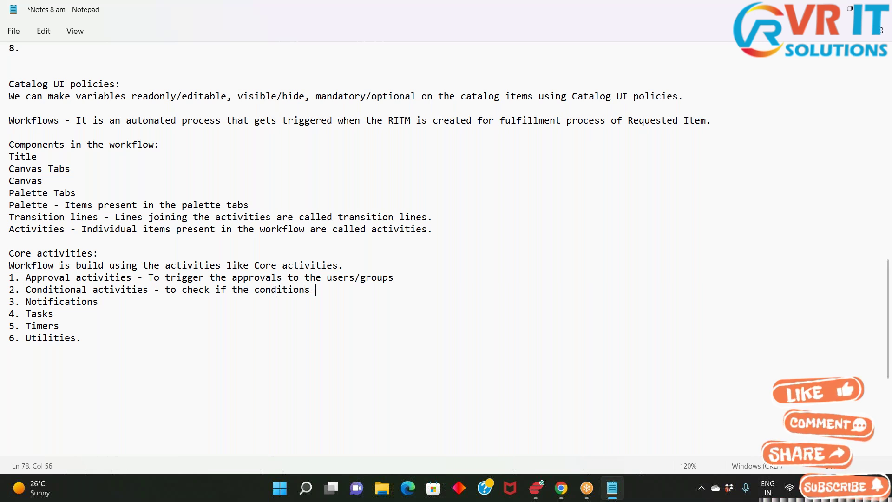
pyautogui.write('are me- ')
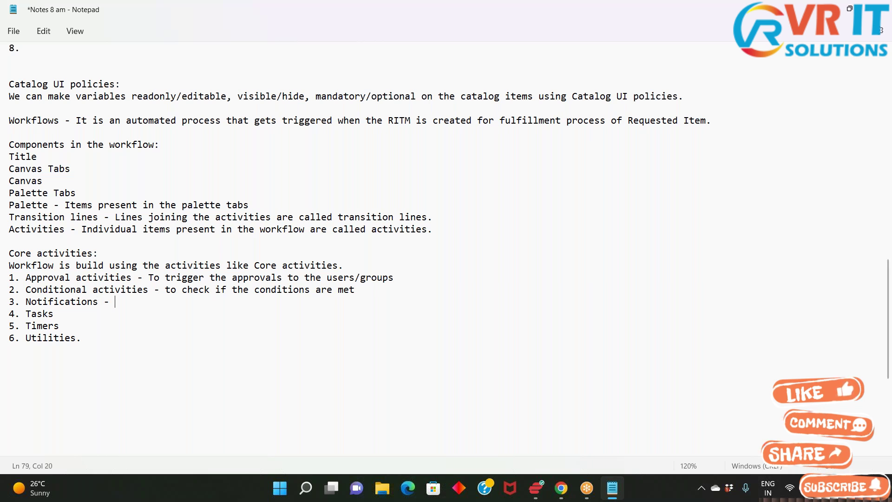
# - Describe the Notifications entry after its dash as "to trigger the notifications to the users."
pyautogui.write('to t')
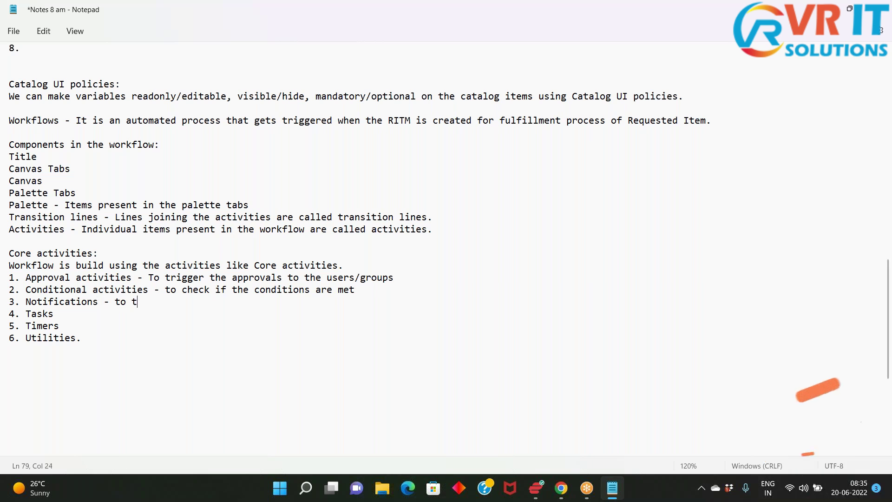
pyautogui.write('rigger the')
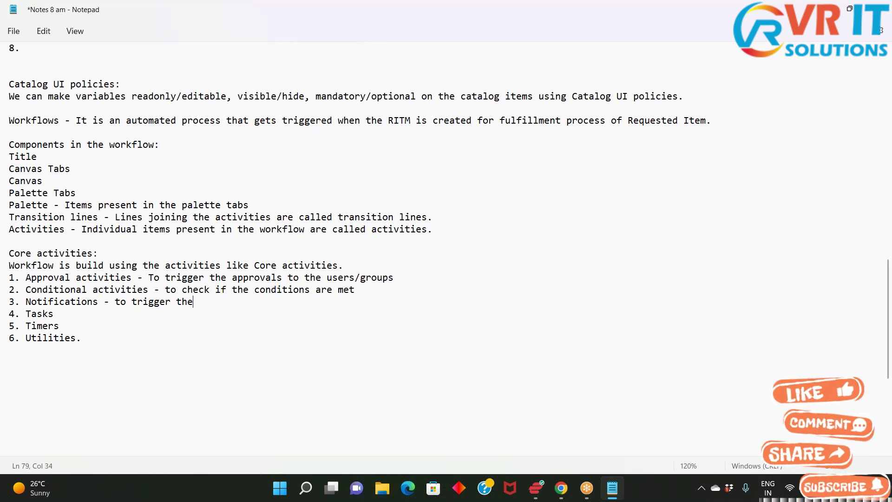
pyautogui.write(' notificat')
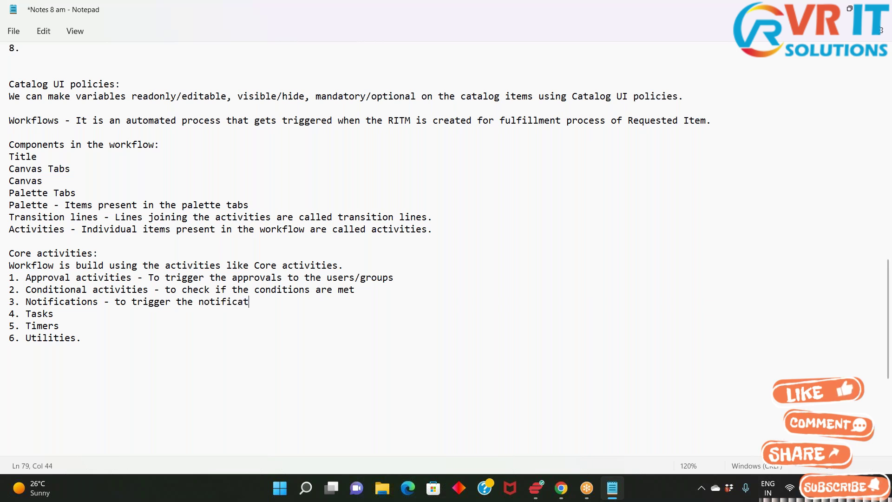
pyautogui.write('ions to the ')
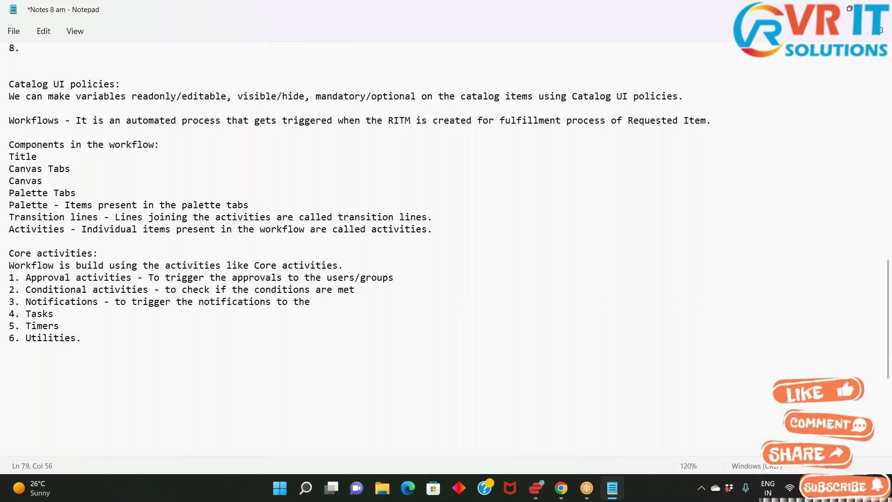
pyautogui.write('users.')
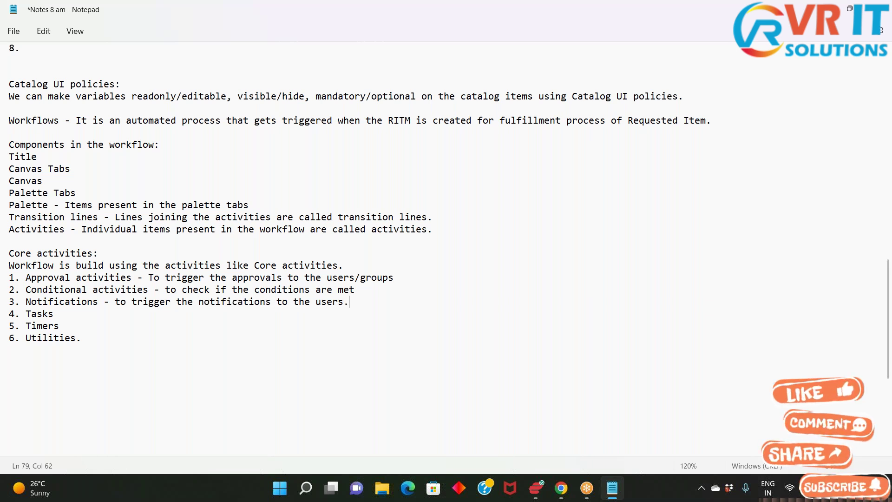
# - Append "- to create the catalog tasks to the users." to the Tasks entry in the core activities list
pyautogui.write(' - to')
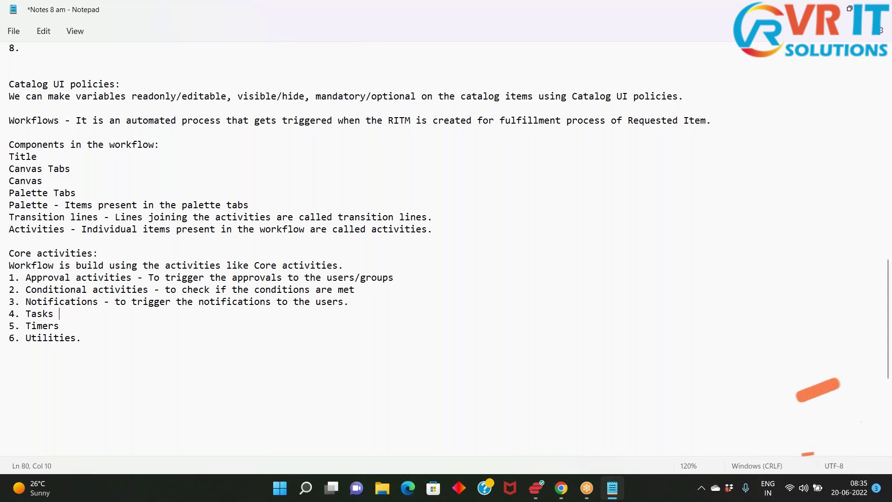
pyautogui.write(' cr')
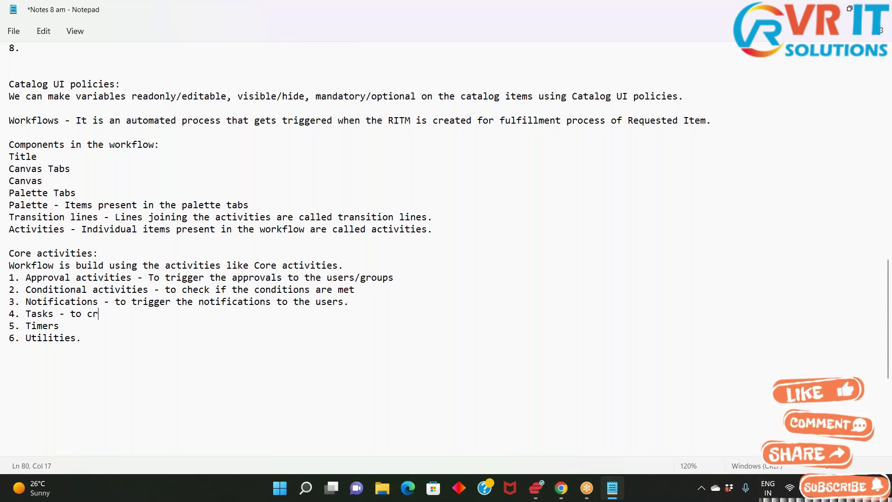
pyautogui.write('eate ')
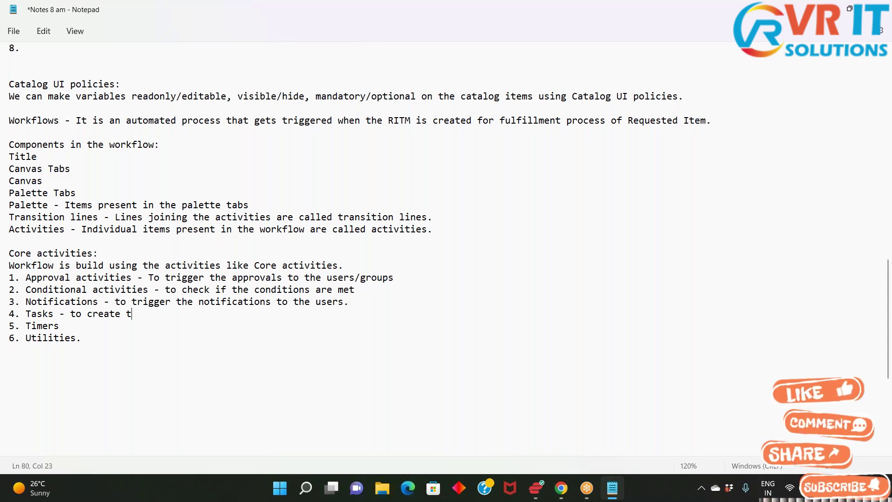
pyautogui.write('the ta')
pyautogui.press('BackSpace')
pyautogui.press('BackSpace')
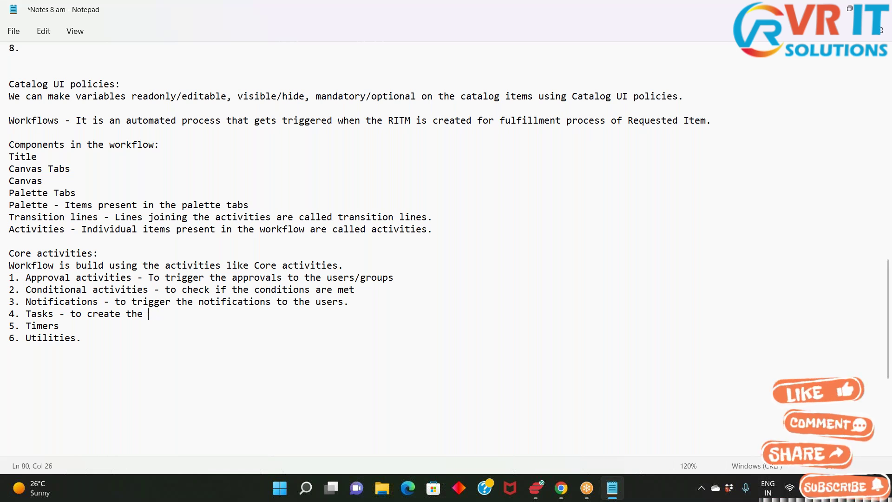
pyautogui.write('catalog ta')
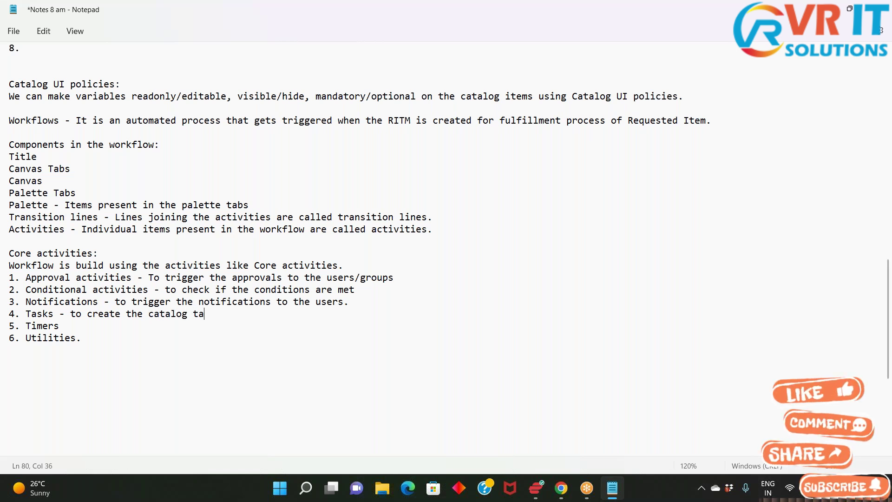
pyautogui.write('ssks t')
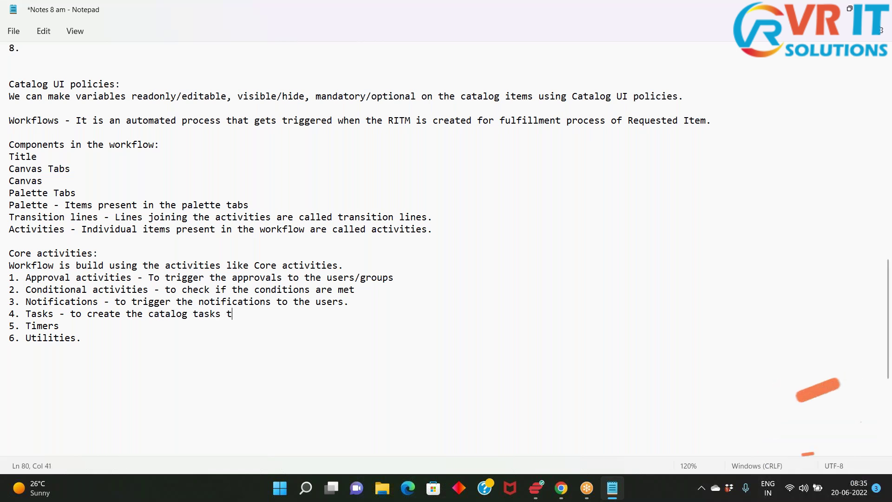
pyautogui.write('o the user')
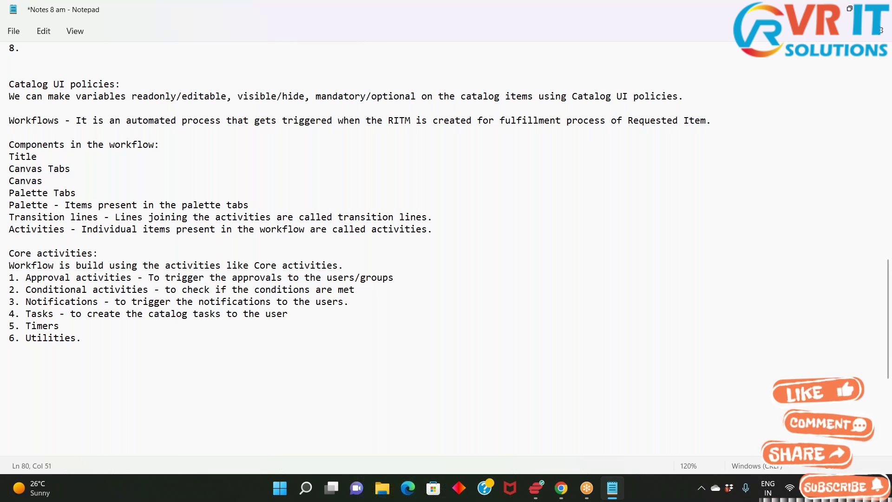
pyautogui.write('s/')
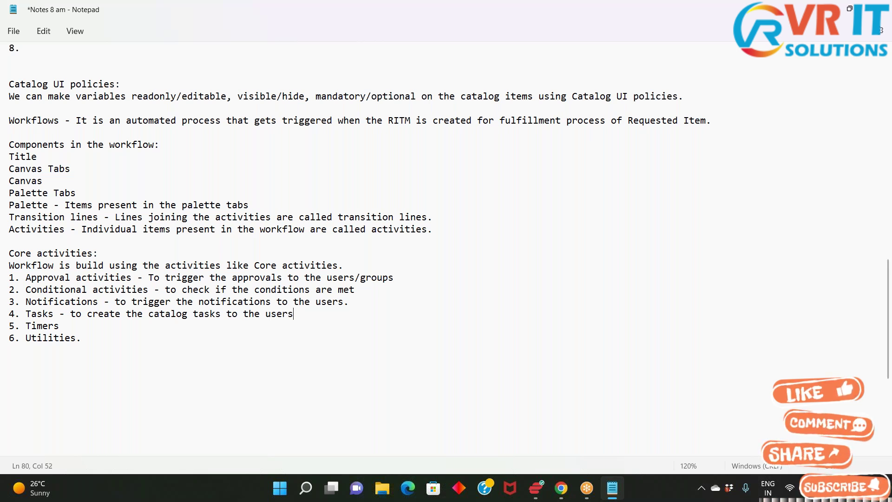
# - Switch to the Workflow Editor and expand the Timers category of the core activities to view its contents
pyautogui.click(94, 326)
pyautogui.hotkey('alt', 'Tab')
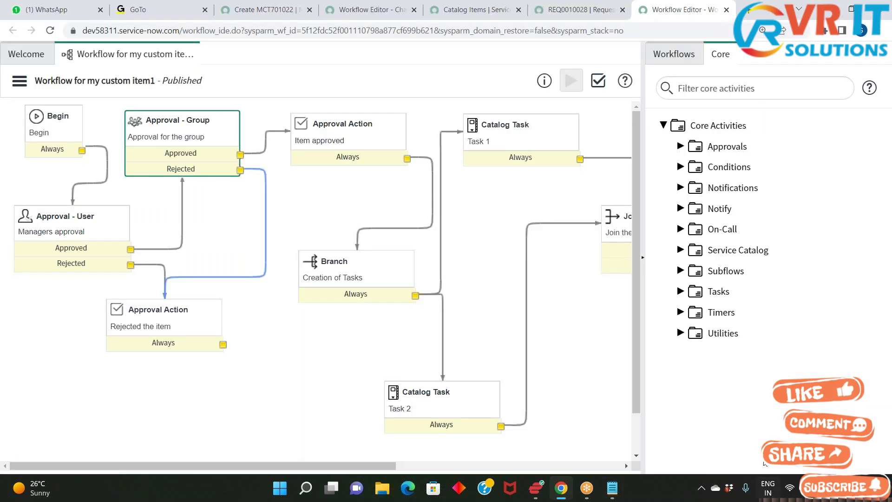
pyautogui.click(691, 314)
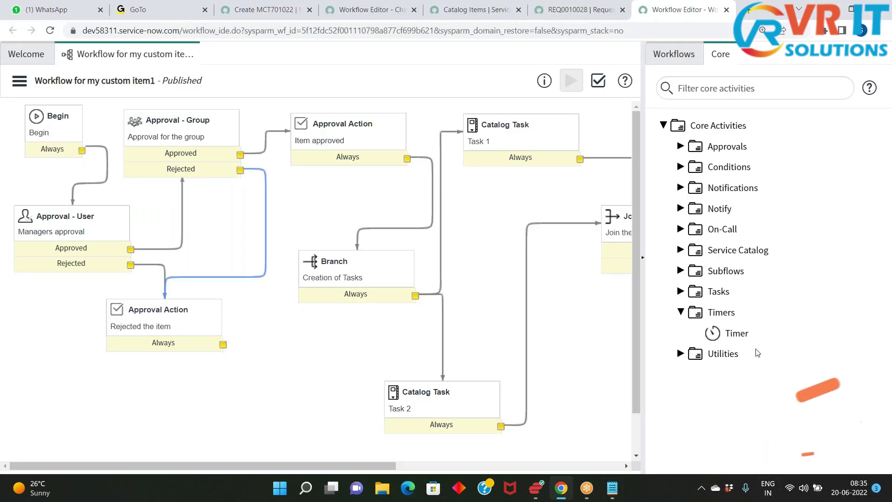
# - Return to the Notepad notes, append "- to define the percentage timer on the workflows." to the Timers entry and a dash to the Utilities entry
pyautogui.hotkey('alt', 'Tab')
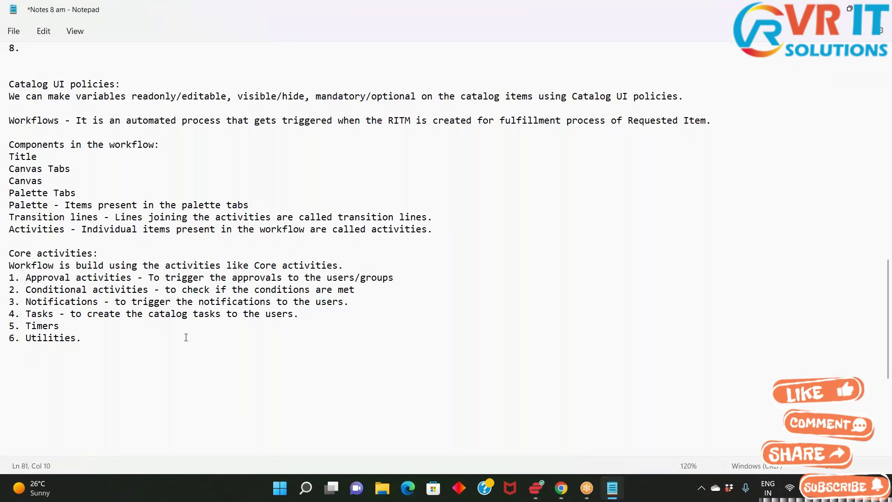
pyautogui.write('- ')
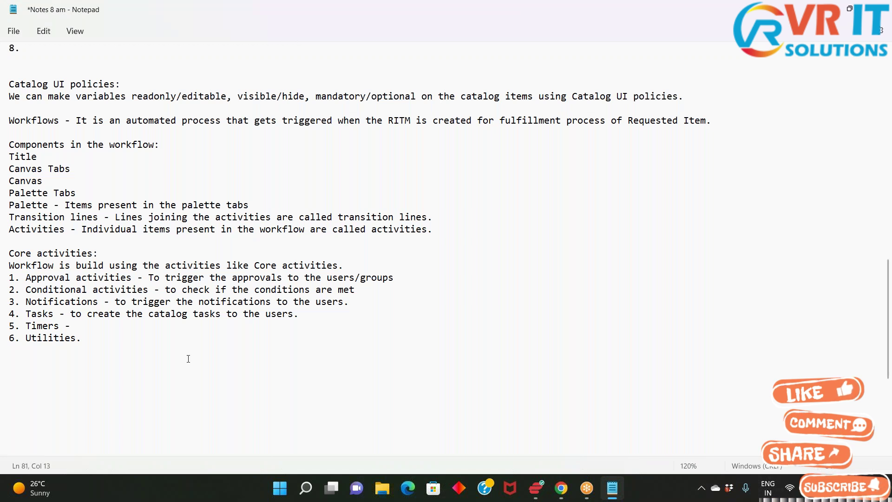
pyautogui.write('to ')
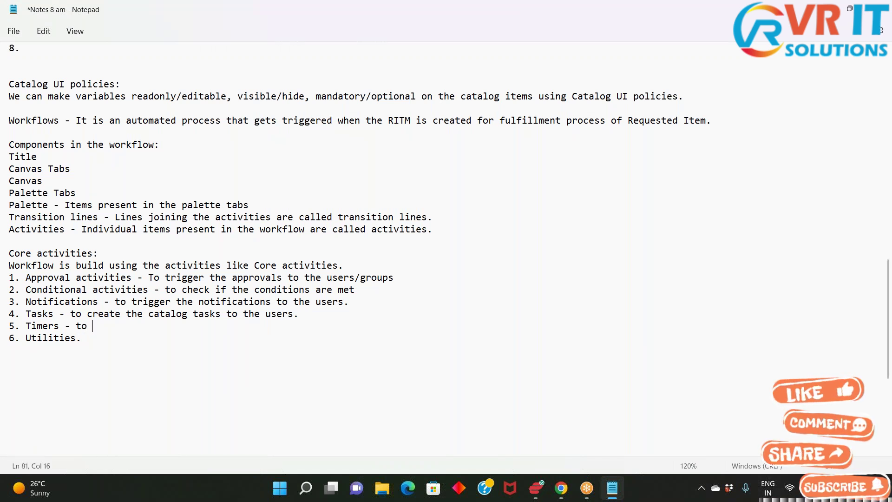
pyautogui.write('define the ')
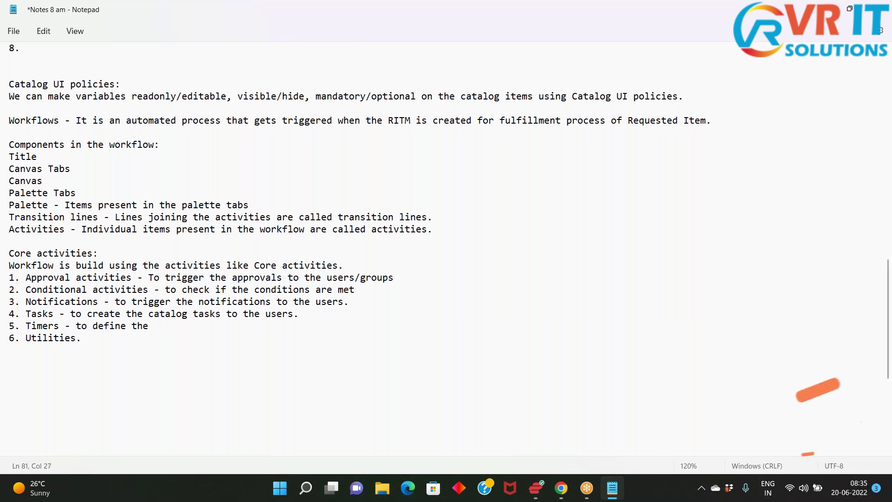
pyautogui.write('percentag')
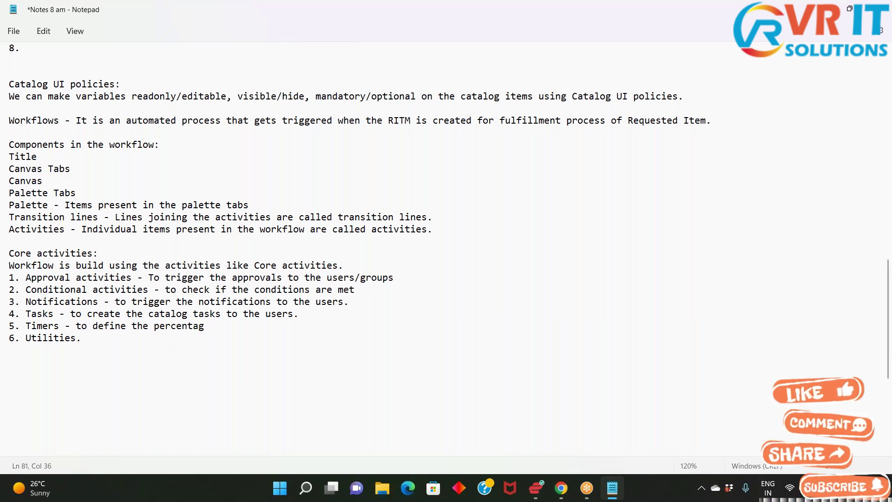
pyautogui.write('e timer')
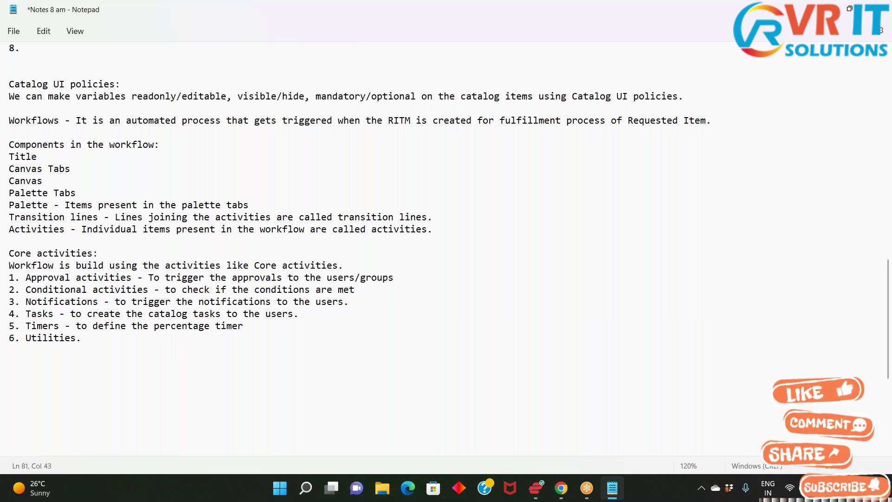
pyautogui.write(' on the')
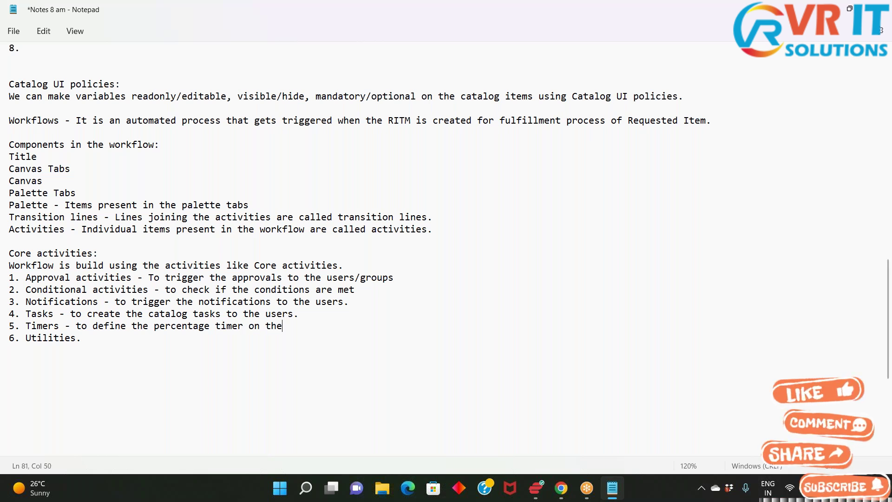
pyautogui.write(' workdf')
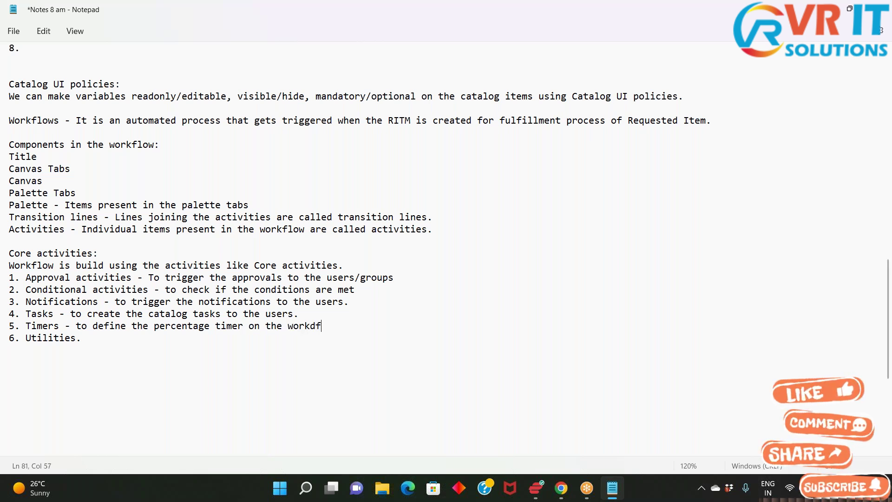
pyautogui.press('BackSpace')
pyautogui.press('BackSpace')
pyautogui.write('flows.')
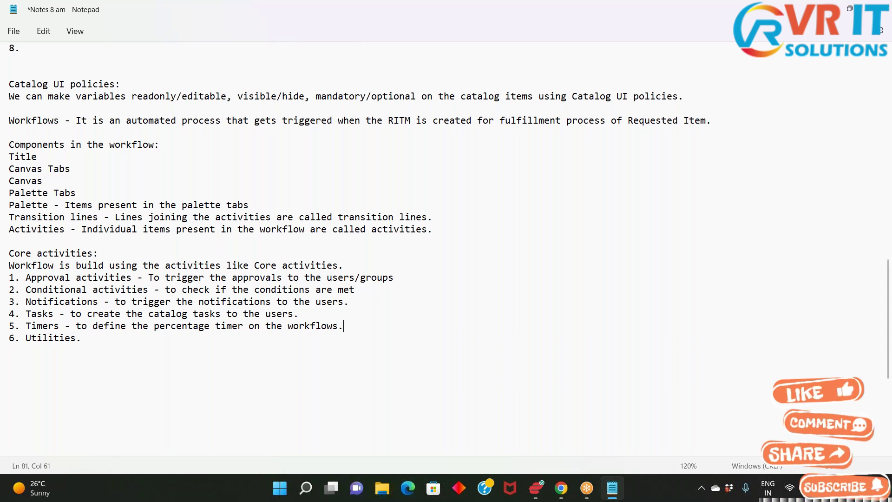
pyautogui.click(126, 339)
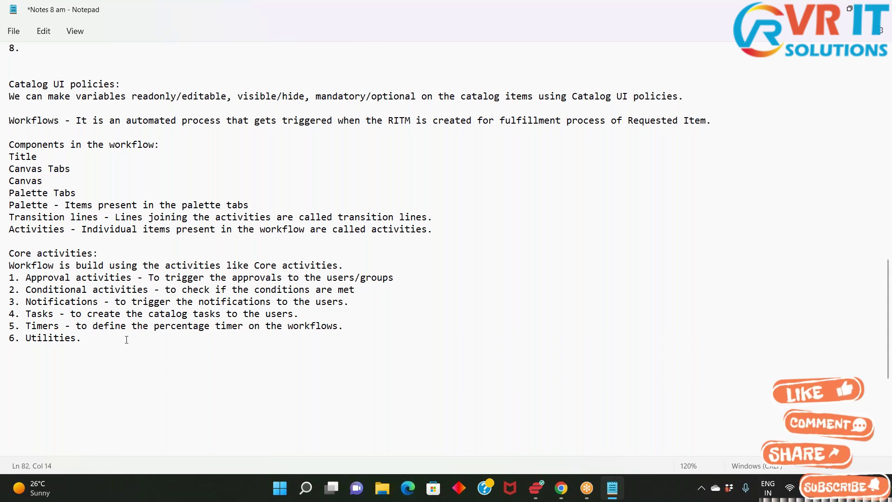
pyautogui.write('-')
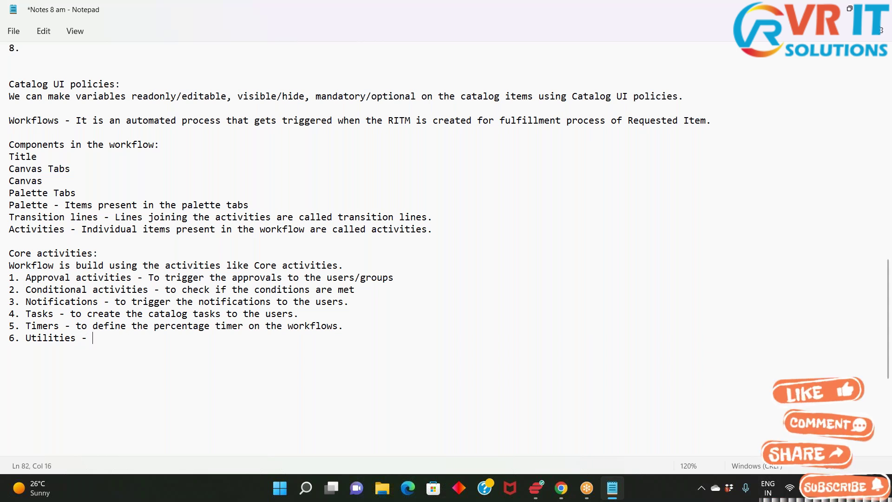
# - Switch to the Workflow Editor, collapse the Timers category, and expand Utilities to review its activities, including Branch
pyautogui.hotkey('alt', 'Tab')
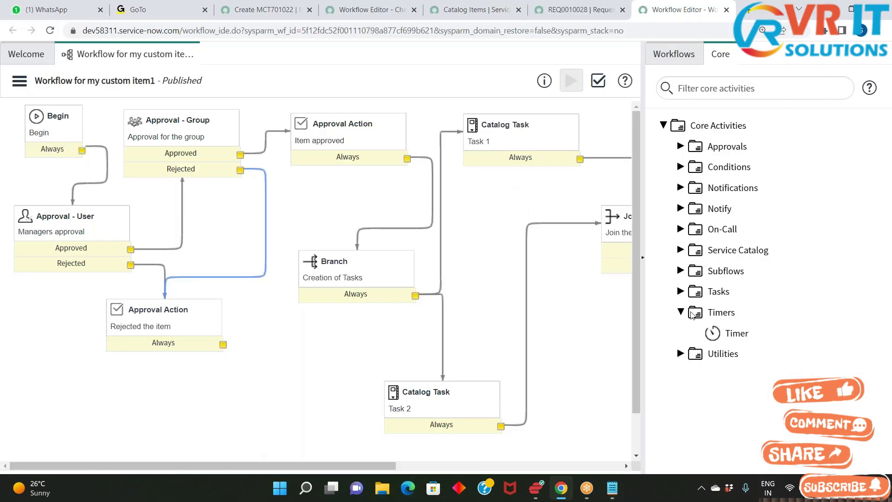
pyautogui.click(681, 312)
pyautogui.click(680, 333)
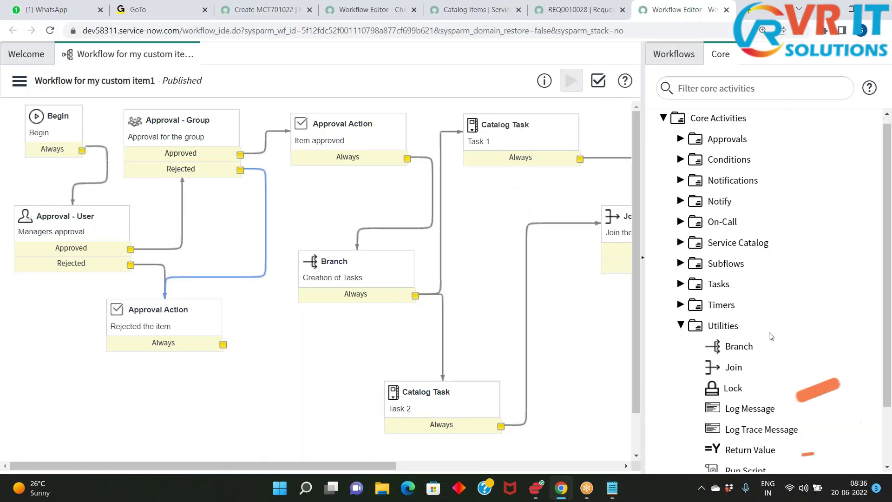
pyautogui.scroll(-1, 743, 404)
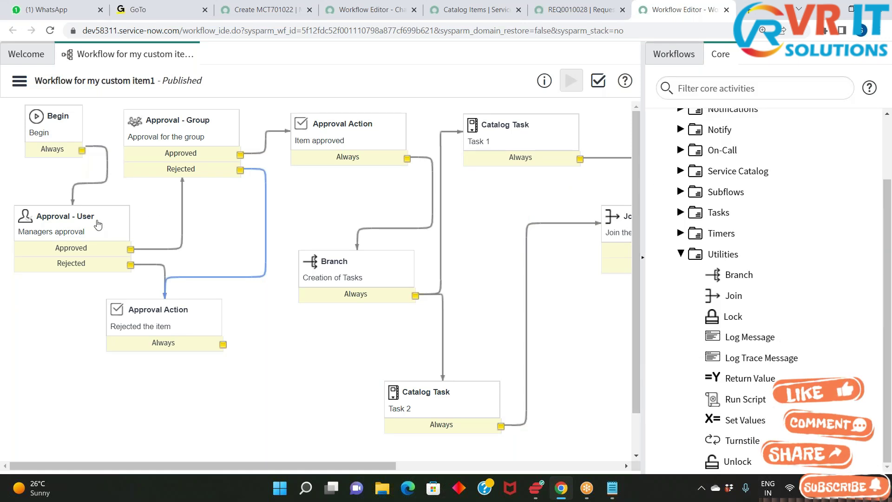
pyautogui.moveTo(746, 277)
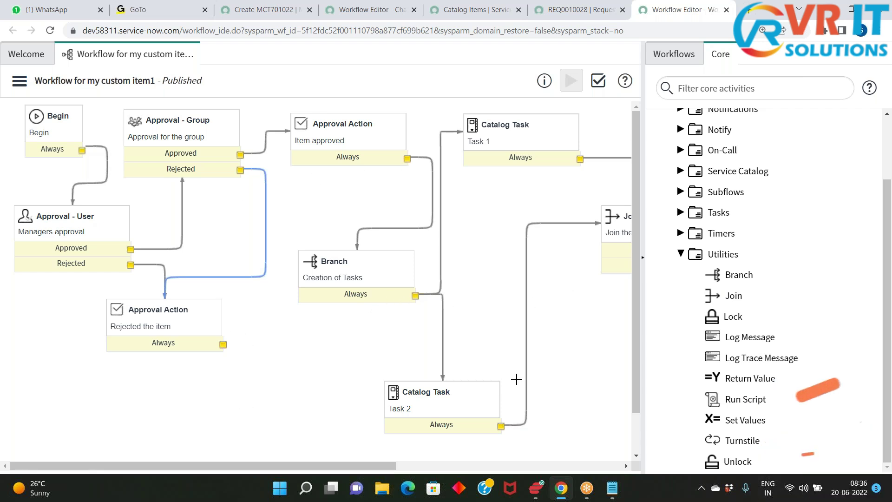
# - Return to the Notepad notes and describe the Utilities entry after its dash as "These are general activities used to perform specific ope"
pyautogui.hotkey('alt', 'Tab')
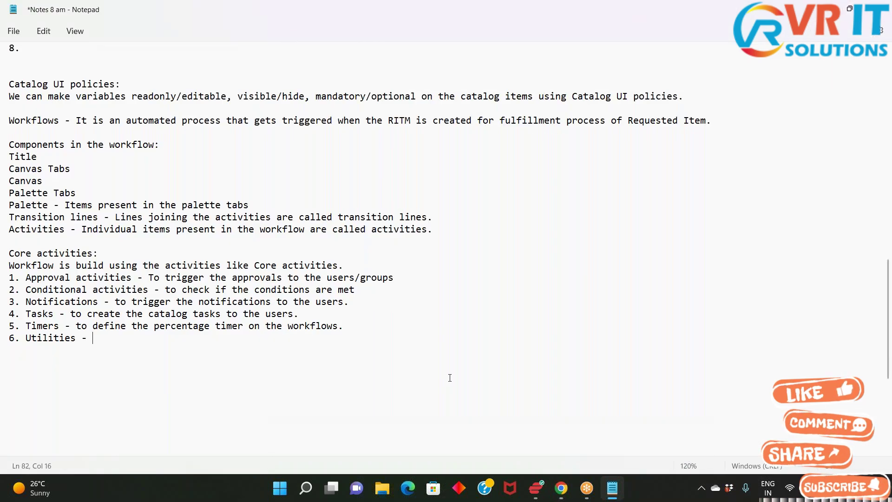
pyautogui.write('These ')
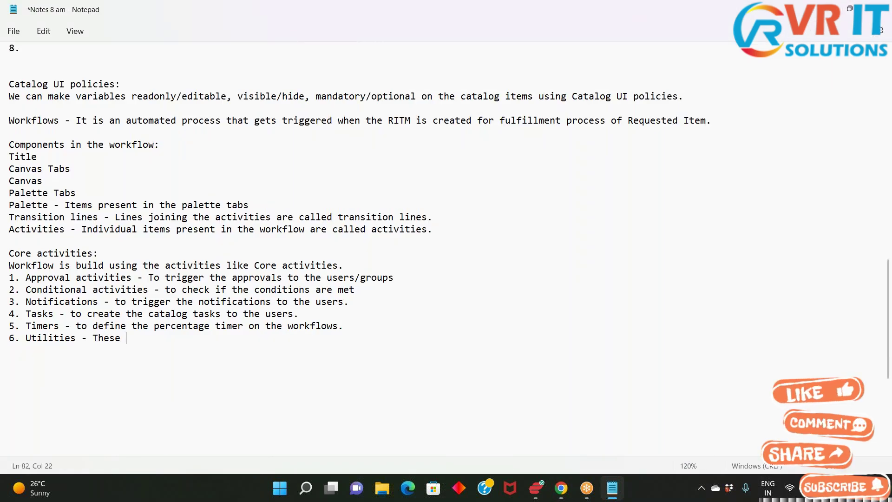
pyautogui.write('are general')
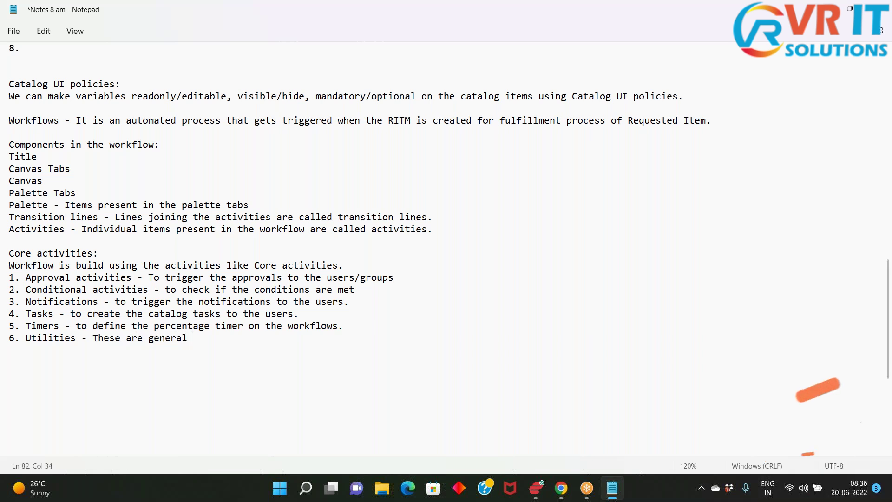
pyautogui.write(' activities ')
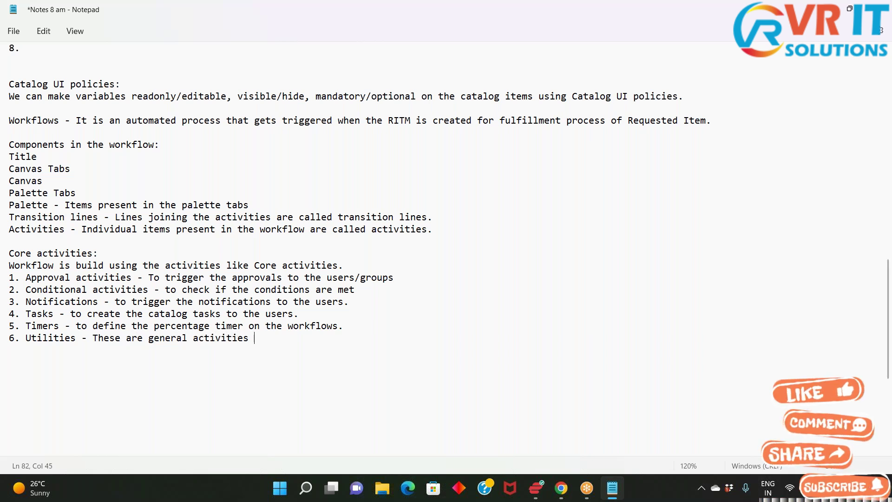
pyautogui.write('used to perf')
pyautogui.write('orm ')
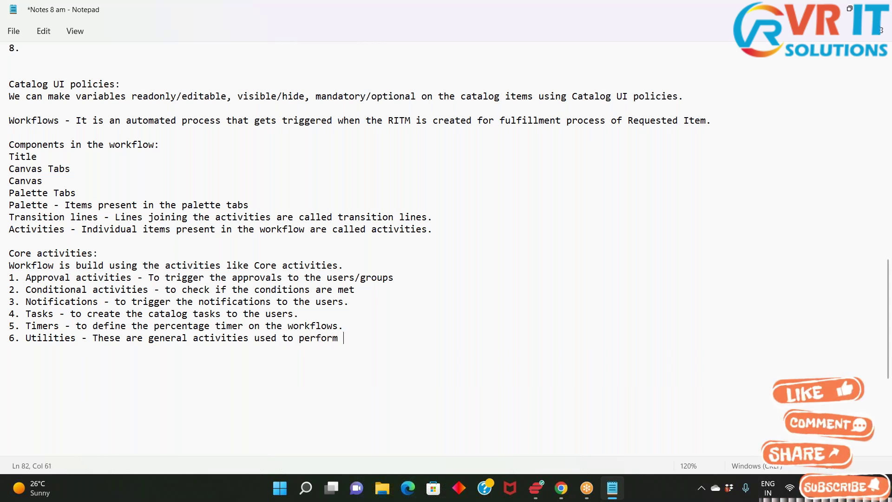
pyautogui.write('spe')
pyautogui.press('BackSpace')
pyautogui.write('pe')
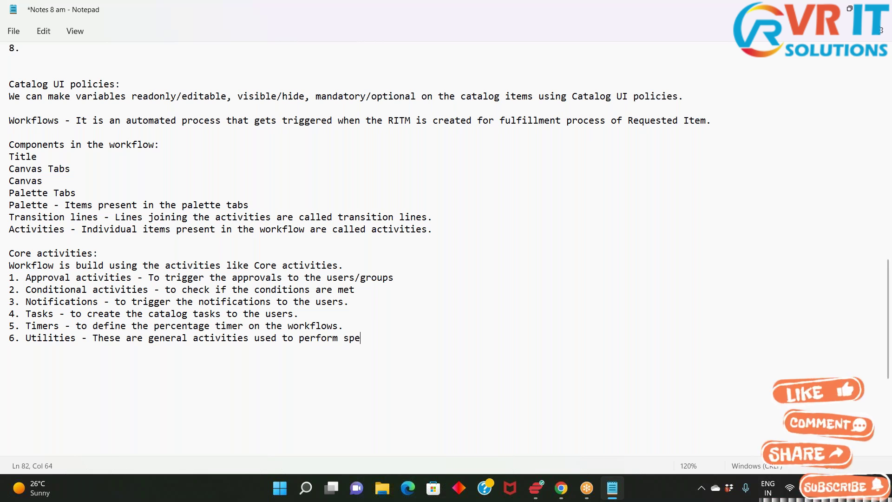
pyautogui.write('cific ')
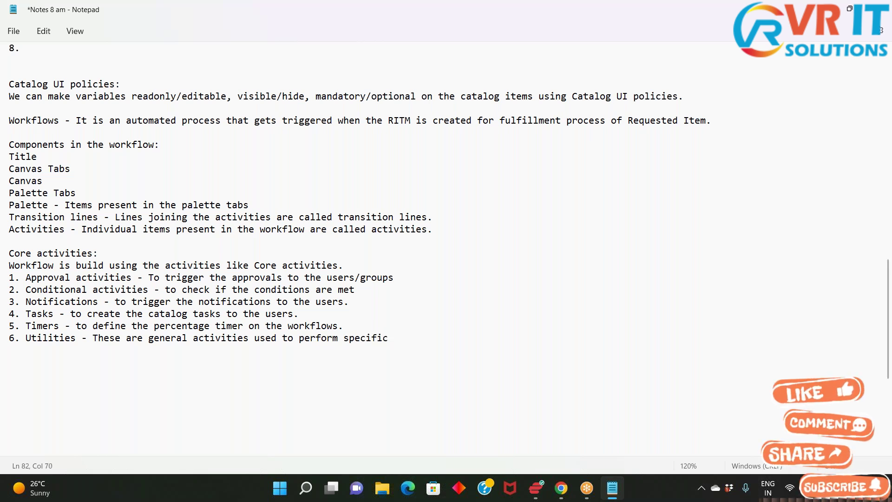
pyautogui.write('ope')
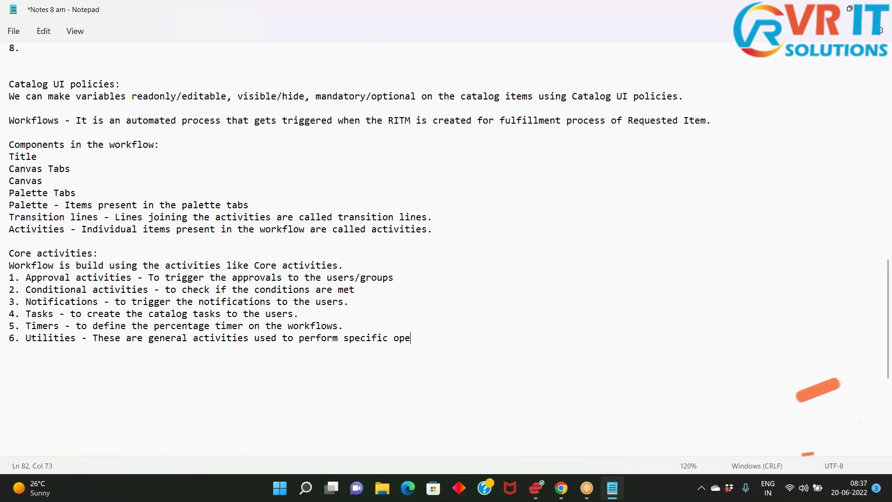
# - Complete the Utilities note so it ends with "specific operations on the Requested Items."
pyautogui.write('rations')
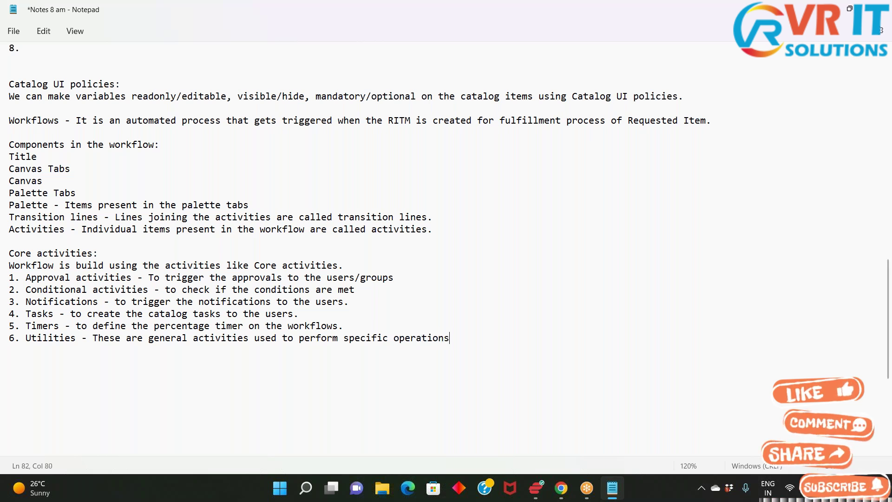
pyautogui.write(' on the cata;')
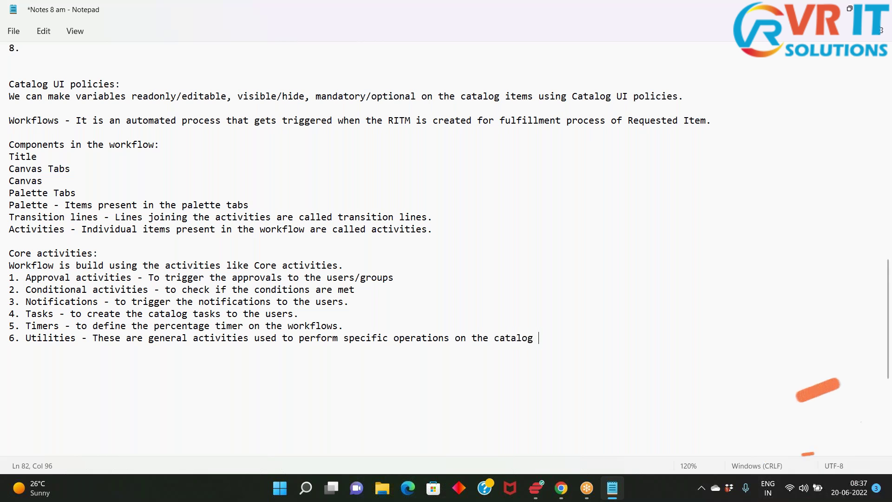
pyautogui.press('BackSpace')
pyautogui.press('BackSpace')
pyautogui.press('BackSpace')
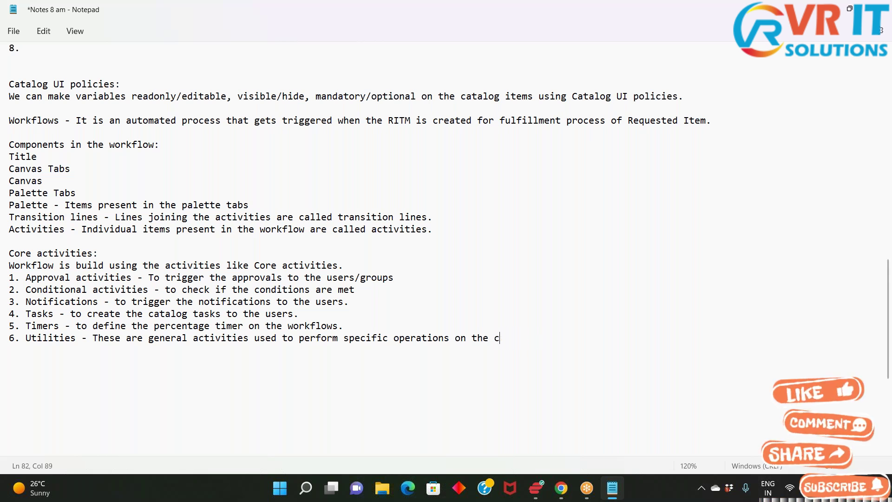
pyautogui.press('BackSpace')
pyautogui.write('Reques')
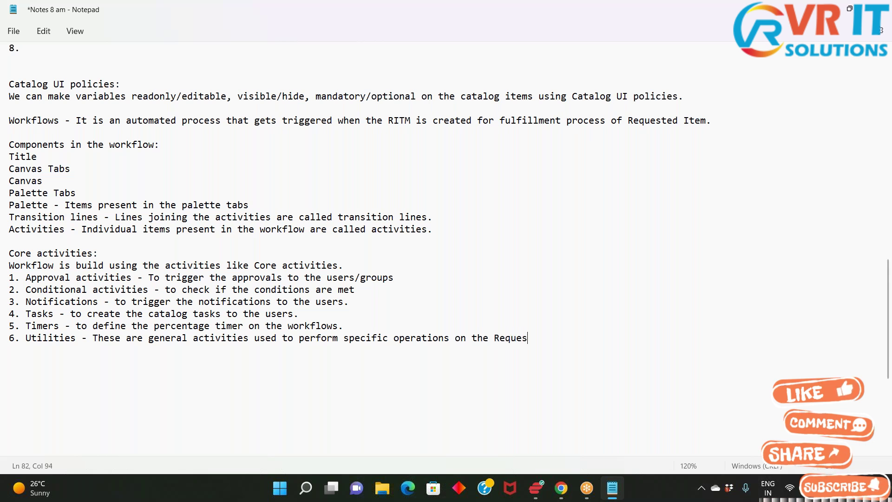
pyautogui.write('ted Ite')
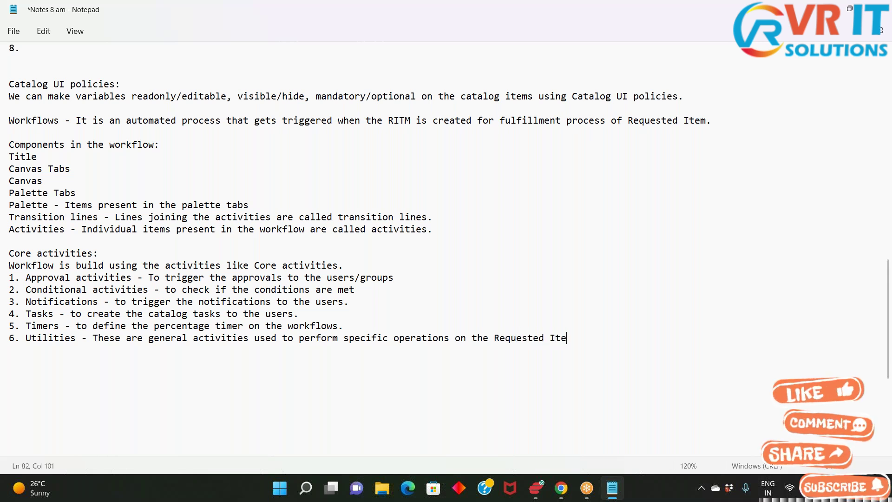
pyautogui.write('ms')
pyautogui.press('BackSpace')
pyautogui.write('ms.')
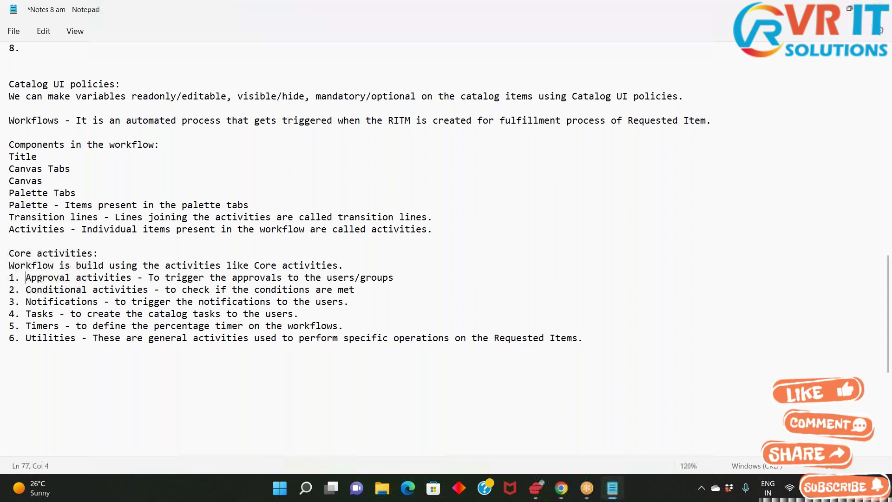
# - Switch to the ServiceNow Workflow Editor in Chrome and start a new workflow named "Workflow for Custom Item 2"
pyautogui.moveTo(25, 277); pyautogui.dragTo(131, 278)
pyautogui.click(561, 487)
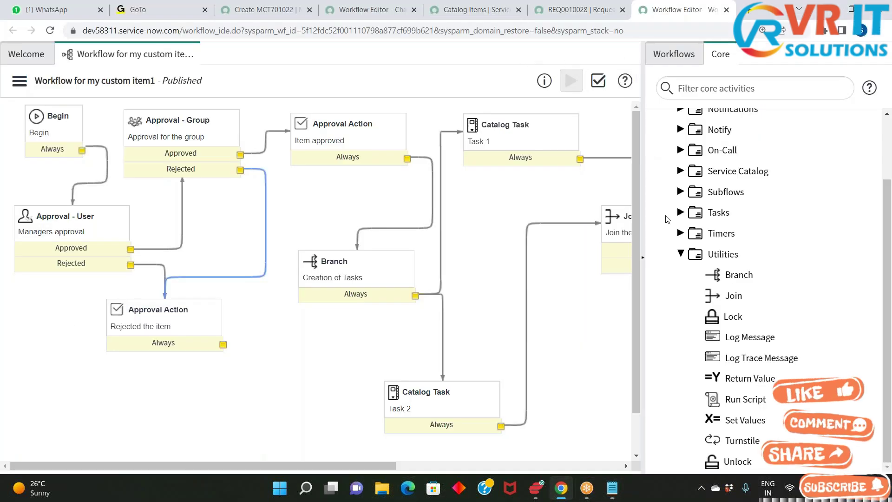
pyautogui.click(385, 6)
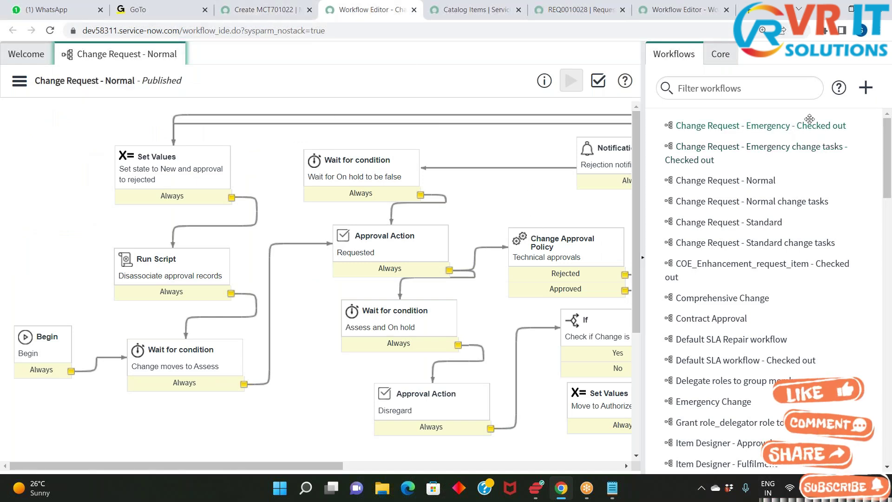
pyautogui.click(866, 88)
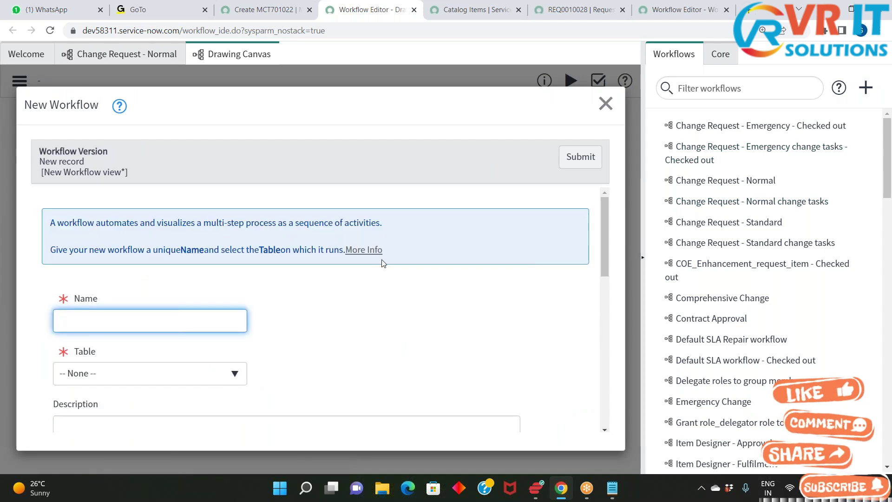
pyautogui.scroll(-1, 326, 302)
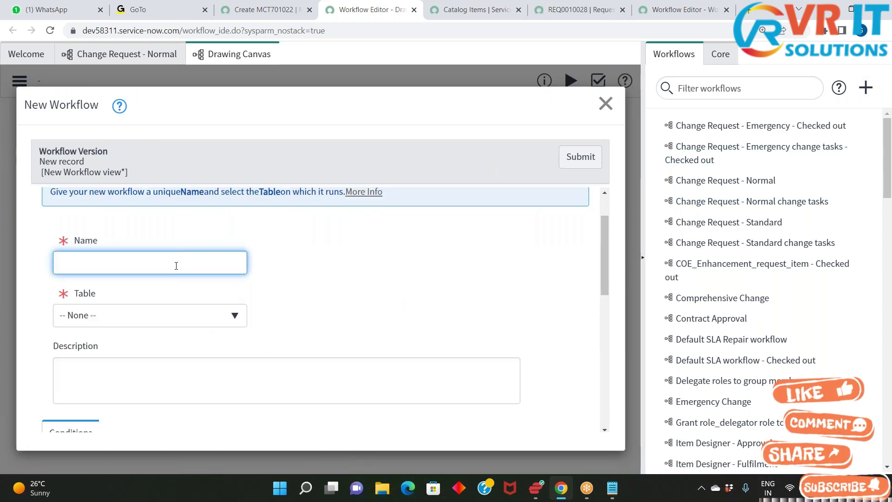
pyautogui.write('Work')
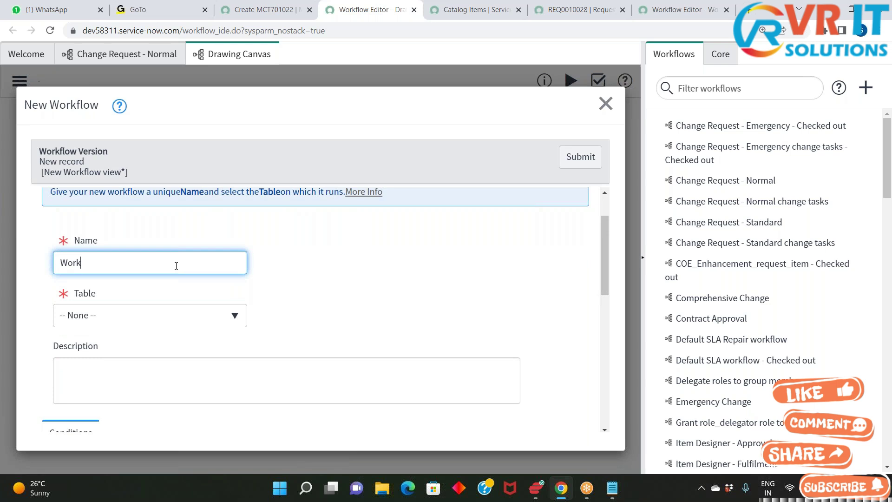
pyautogui.write('flow')
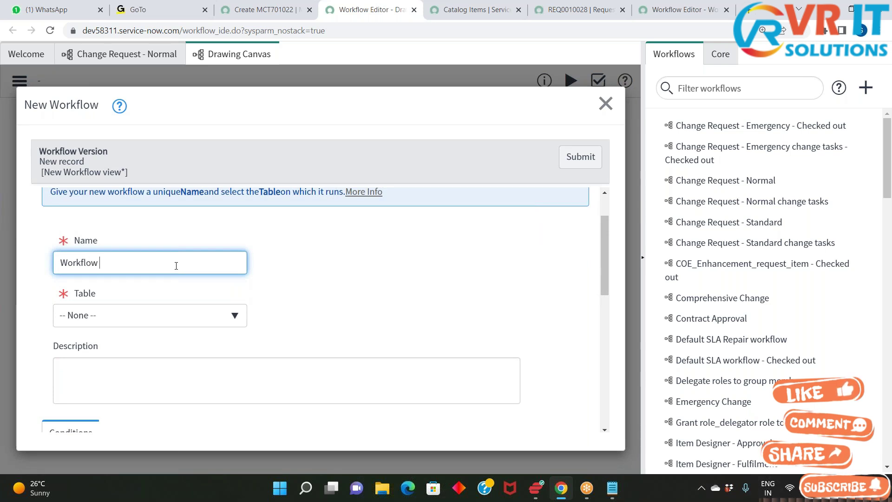
pyautogui.write(' for Cu')
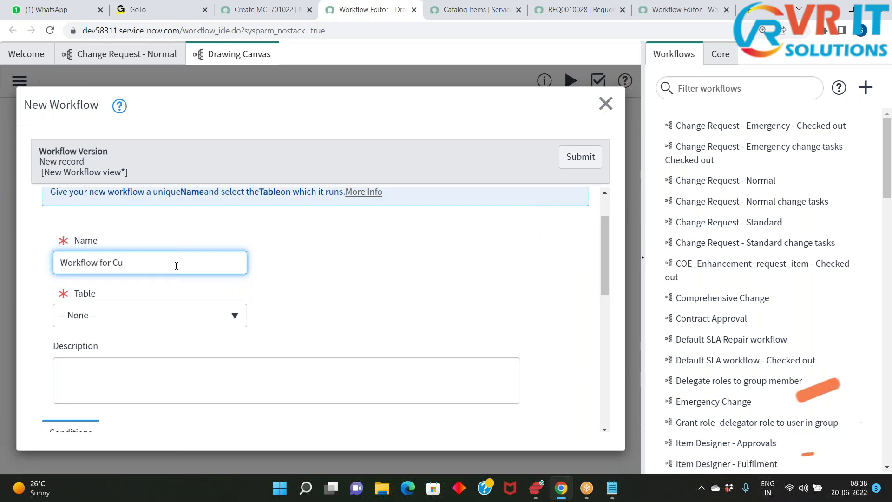
pyautogui.write('stom Item 2')
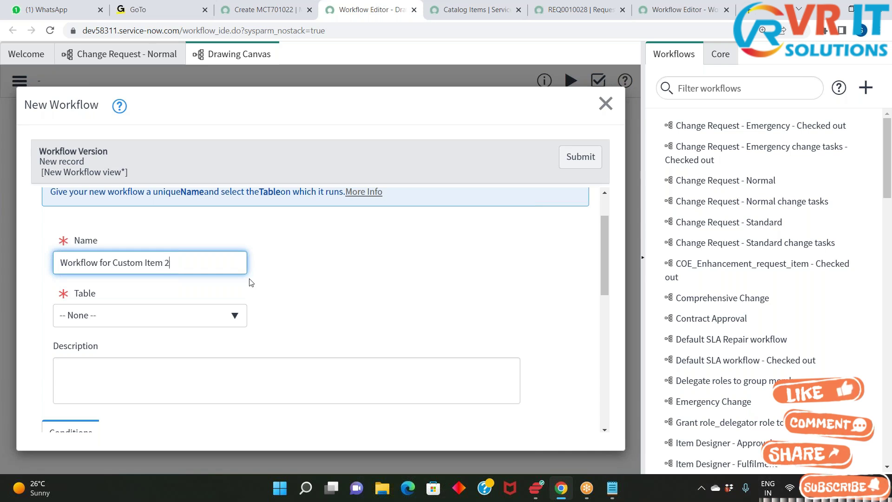
# - Set the new workflow's table to Requested Item [sc_req_item] and submit the record
pyautogui.click(233, 314)
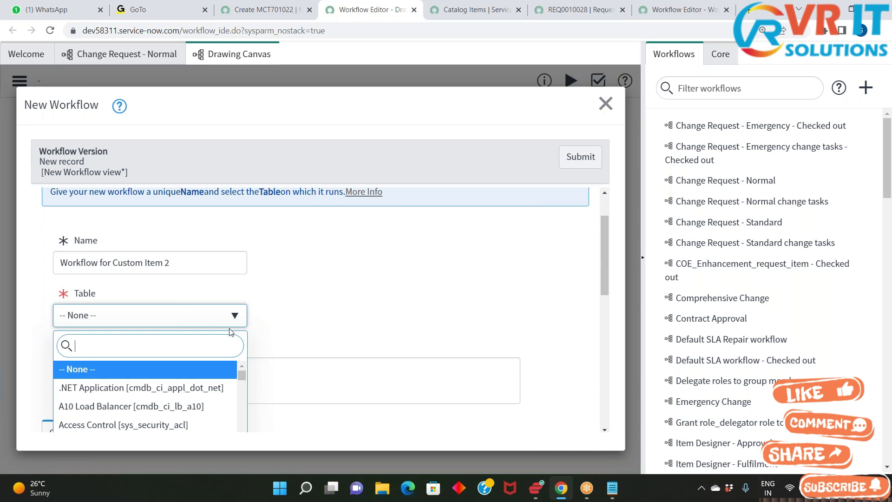
pyautogui.write('requested item')
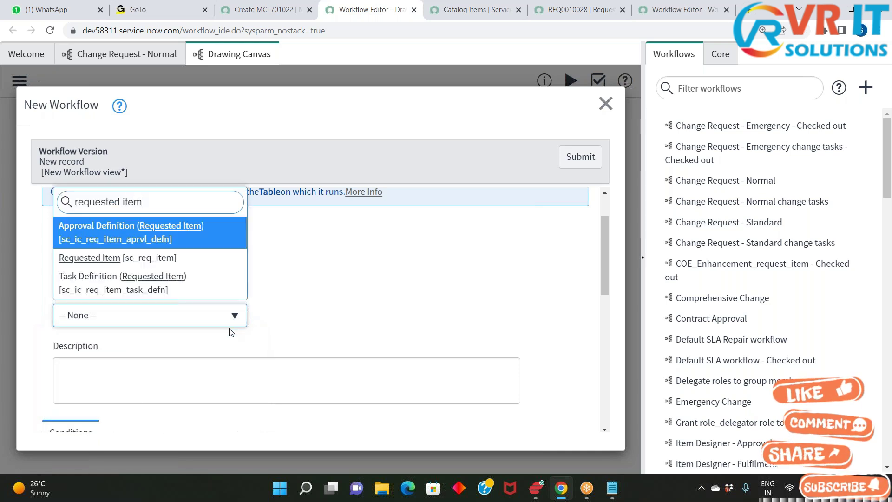
pyautogui.press('Down')
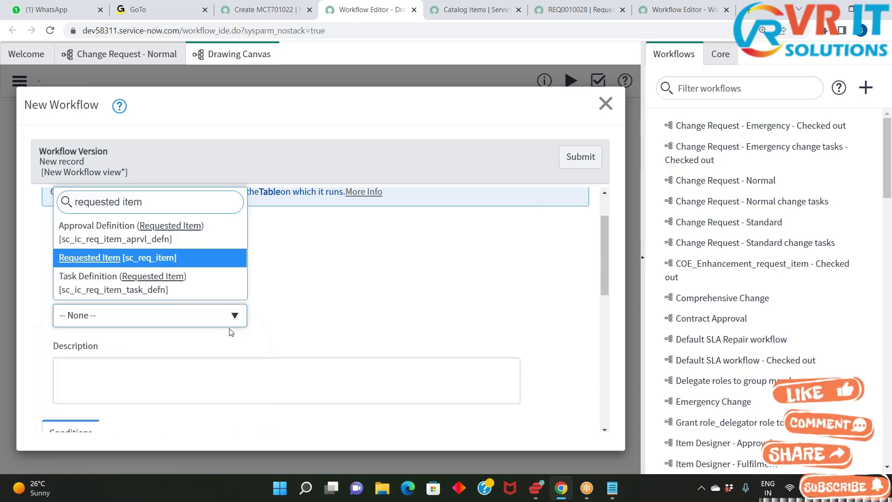
pyautogui.press('Return')
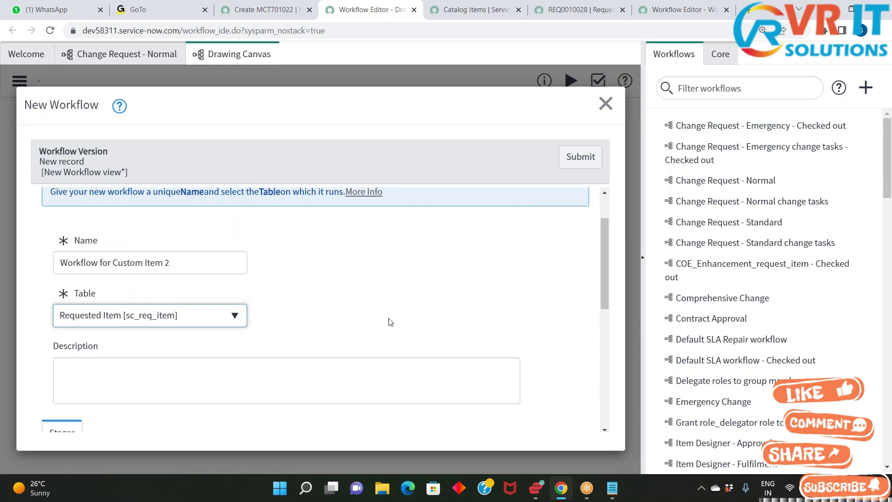
pyautogui.scroll(-5, 465, 316)
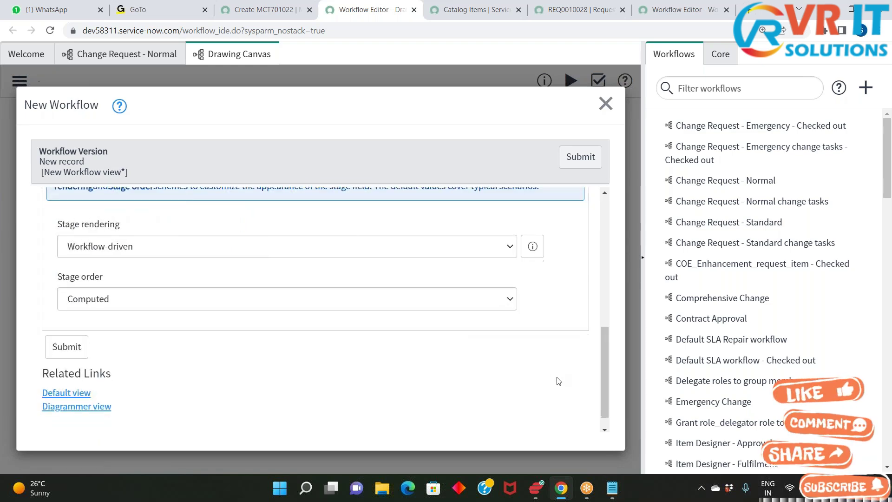
pyautogui.scroll(5, 559, 381)
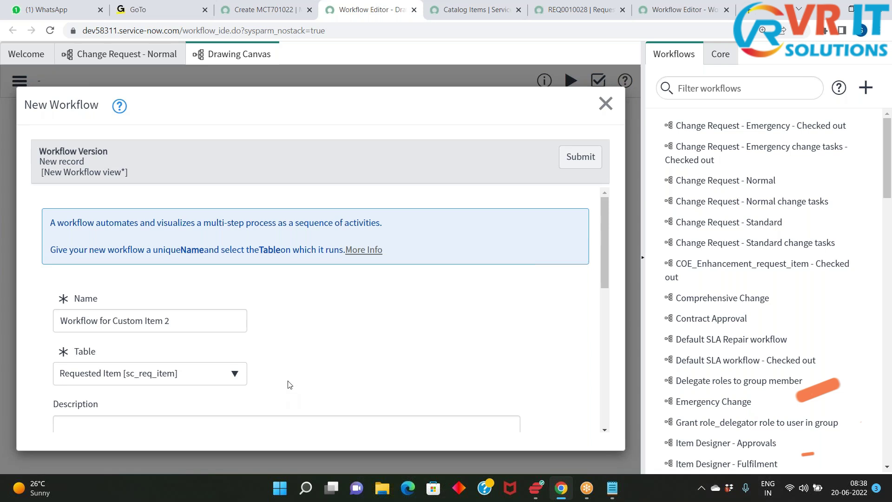
pyautogui.moveTo(177, 321); pyautogui.dragTo(43, 317)
pyautogui.click(338, 330)
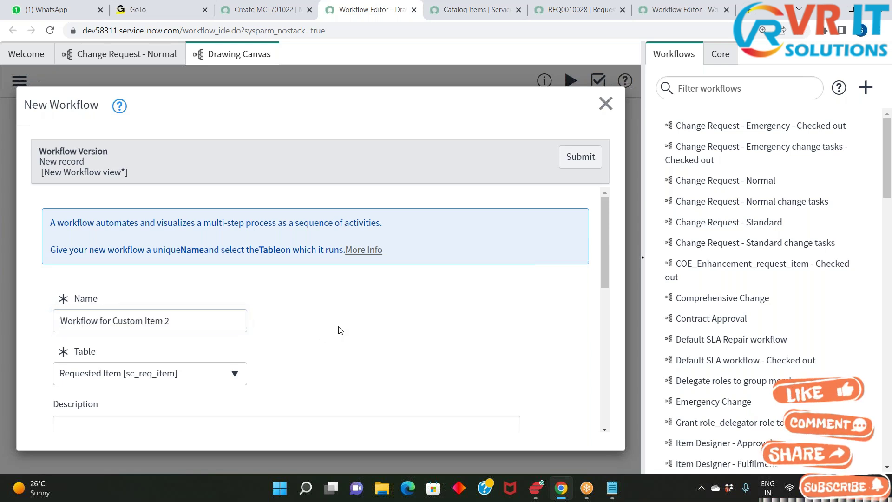
pyautogui.moveTo(171, 320); pyautogui.dragTo(21, 319)
pyautogui.click(468, 369)
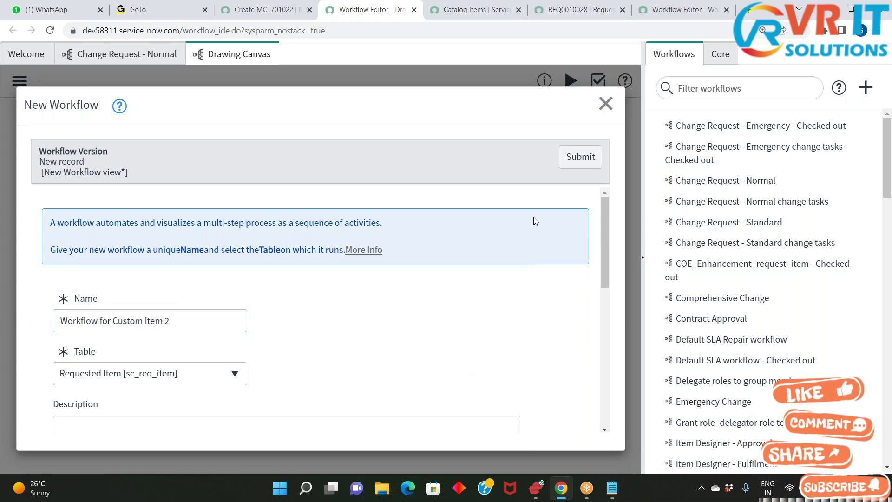
pyautogui.click(582, 161)
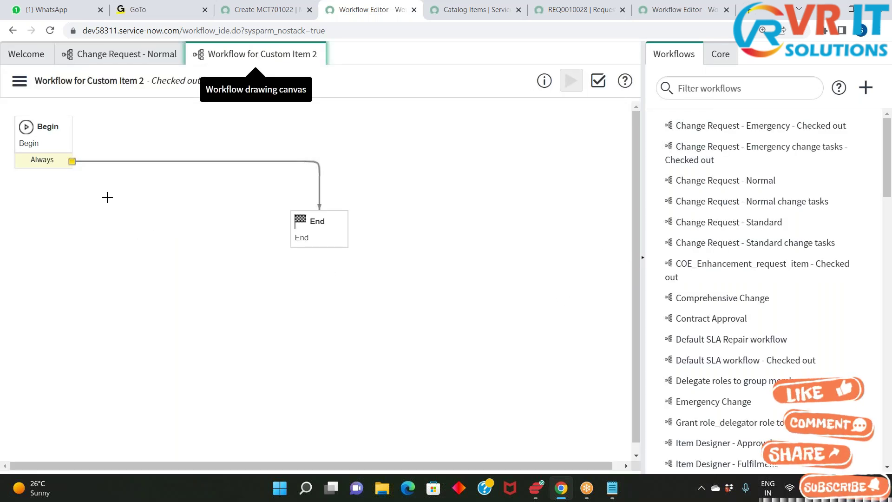
# - Examine the default Begin and End activities on the canvas, including the End activity's properties
pyautogui.click(44, 136)
pyautogui.click(332, 227)
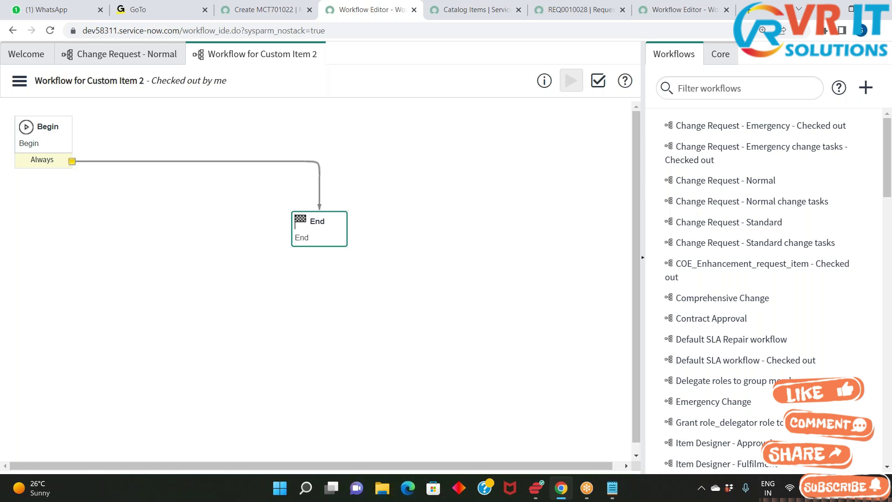
pyautogui.click(51, 146)
pyautogui.doubleClick(307, 232)
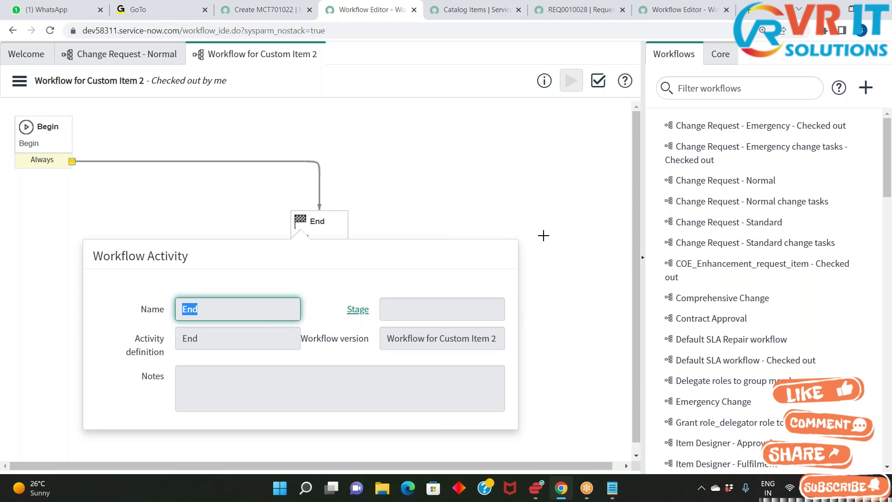
pyautogui.click(340, 83)
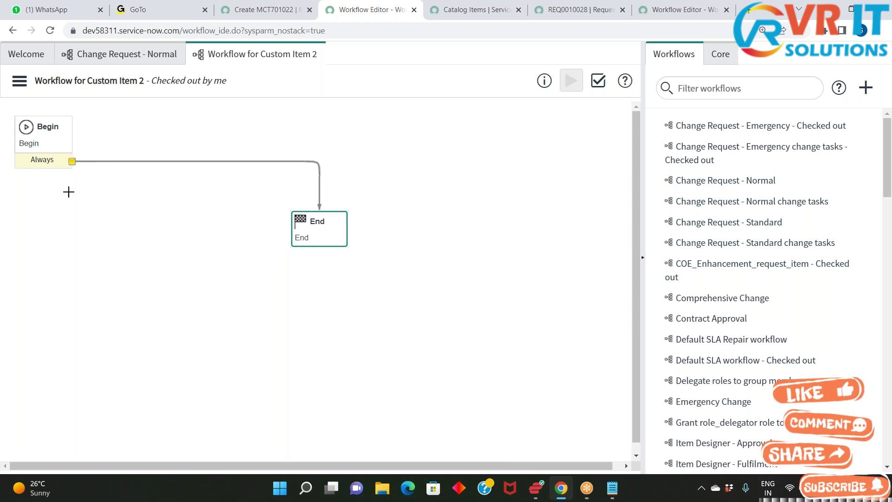
# - Move the End activity to the canvas's lower-right corner and shift the Begin activity slightly up and right
pyautogui.moveTo(318, 222); pyautogui.dragTo(583, 407)
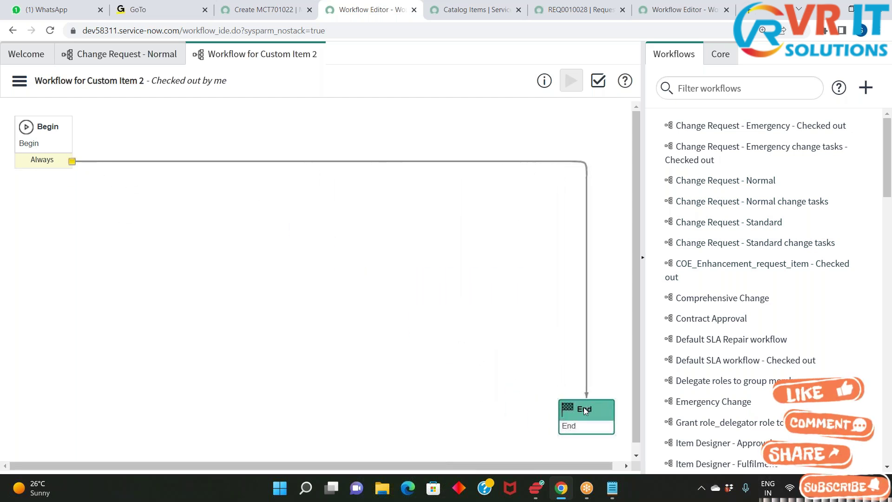
pyautogui.moveTo(37, 127)
pyautogui.mouseDown()
pyautogui.moveTo(200, 186)
pyautogui.moveTo(44, 141)
pyautogui.moveTo(72, 125)
pyautogui.moveTo(52, 120)
pyautogui.mouseUp()
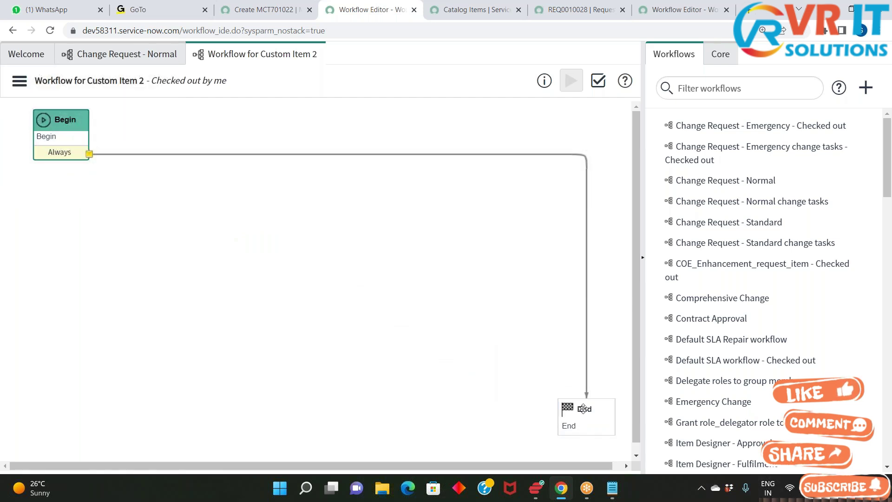
pyautogui.moveTo(581, 409)
pyautogui.mouseDown()
pyautogui.moveTo(217, 333)
pyautogui.moveTo(515, 375)
pyautogui.moveTo(564, 413)
pyautogui.moveTo(586, 413)
pyautogui.mouseUp()
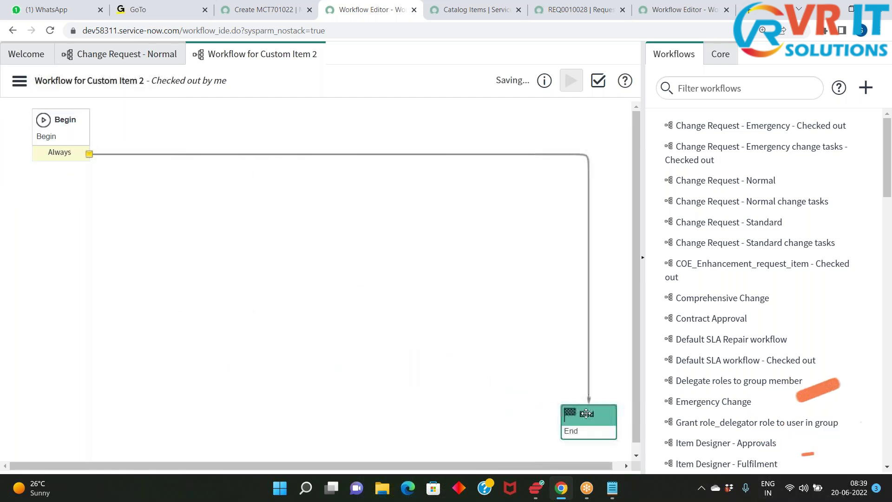
# - Select the transition line from Begin to End, and show the core activity categories with Utilities collapsed
pyautogui.click(284, 156)
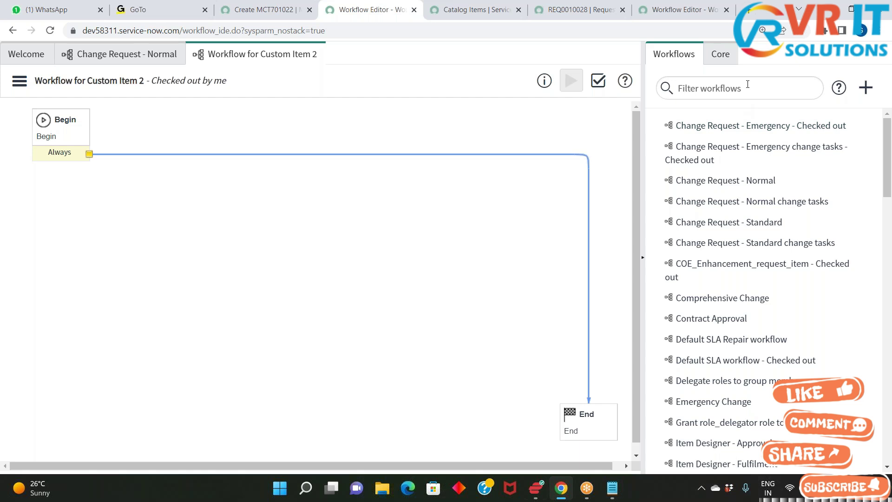
pyautogui.click(721, 55)
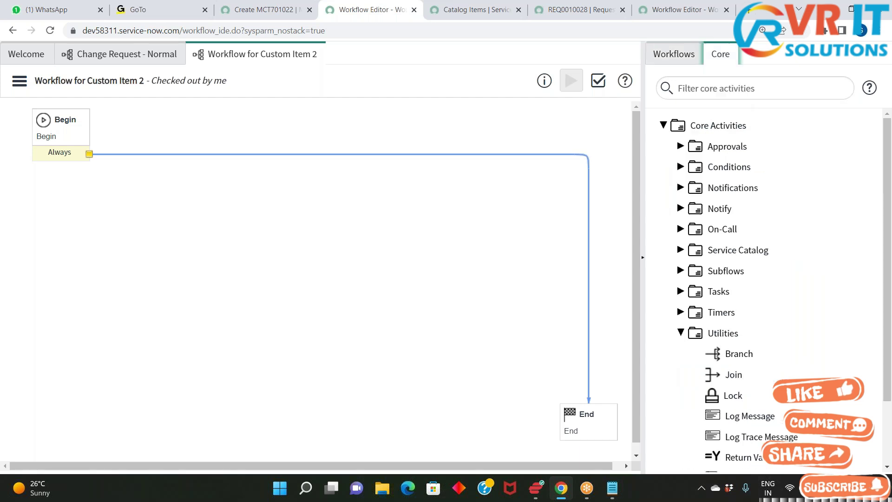
pyautogui.click(681, 334)
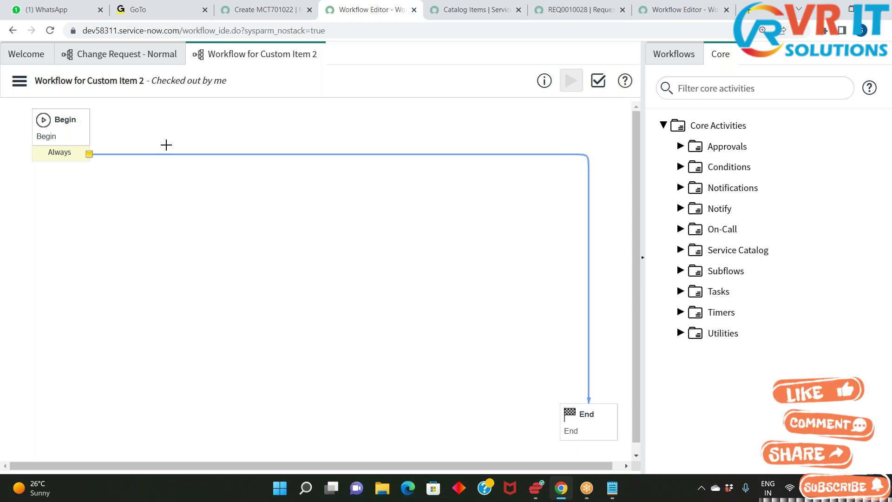
# - Switch to Notepad and add below the core activities list: workflow for the catelog item is created on the table 'Requested Item [sc_req_item]'
pyautogui.click(612, 488)
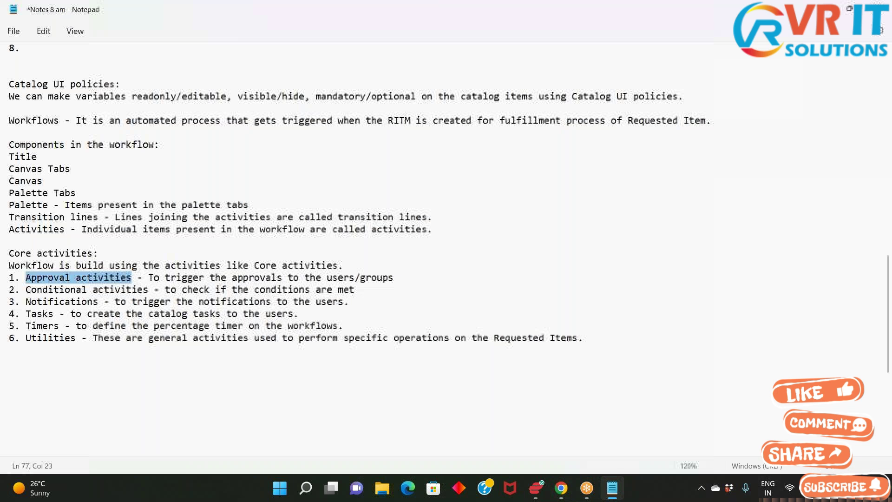
pyautogui.click(610, 343)
pyautogui.press('Return')
pyautogui.press('Return')
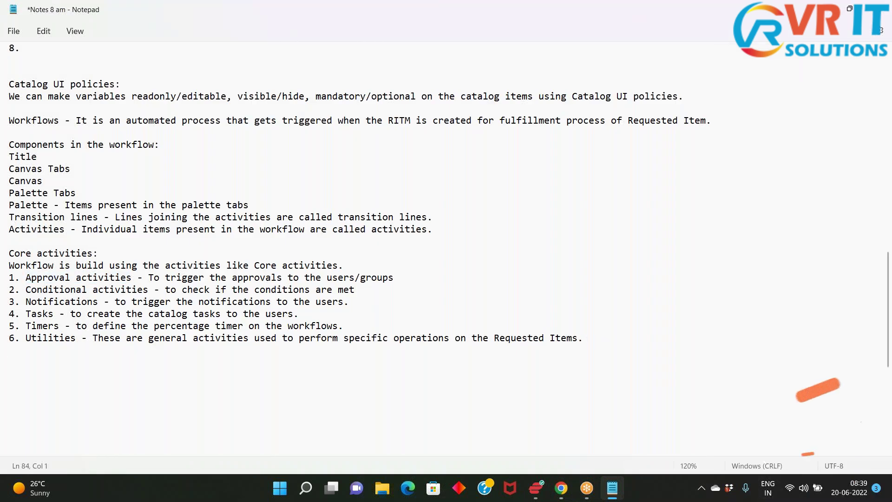
pyautogui.write('work')
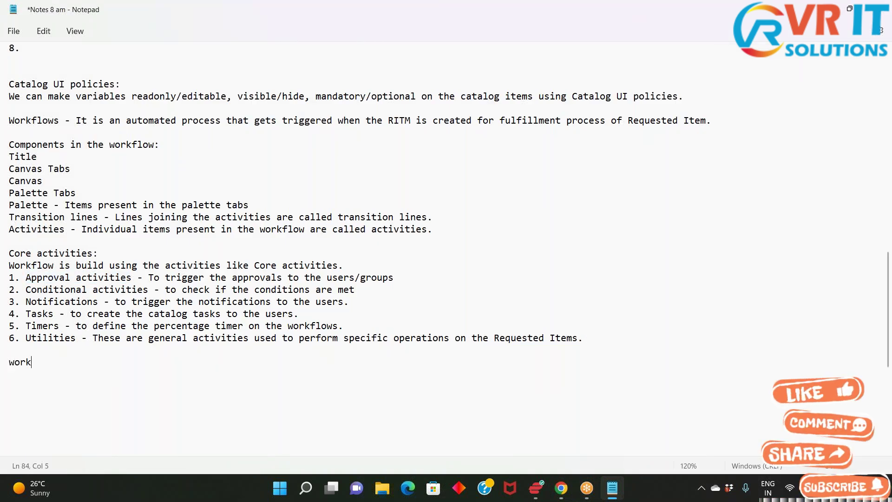
pyautogui.write('flow for')
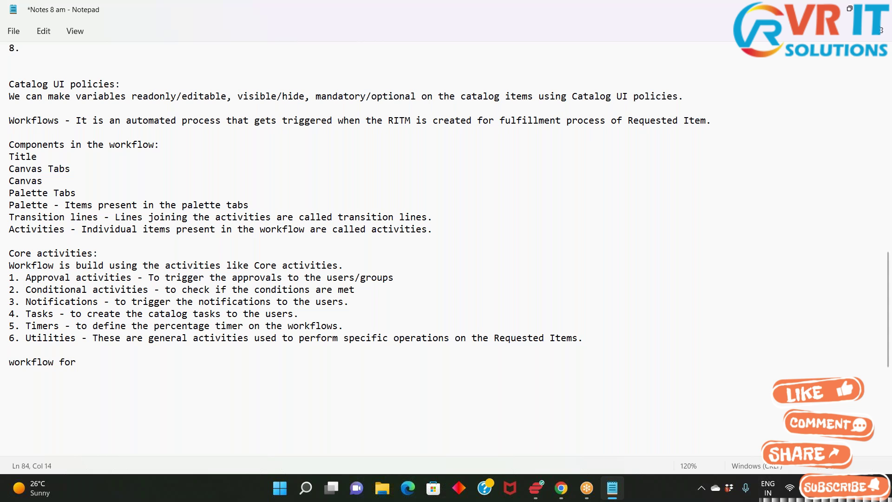
pyautogui.write(' the catel')
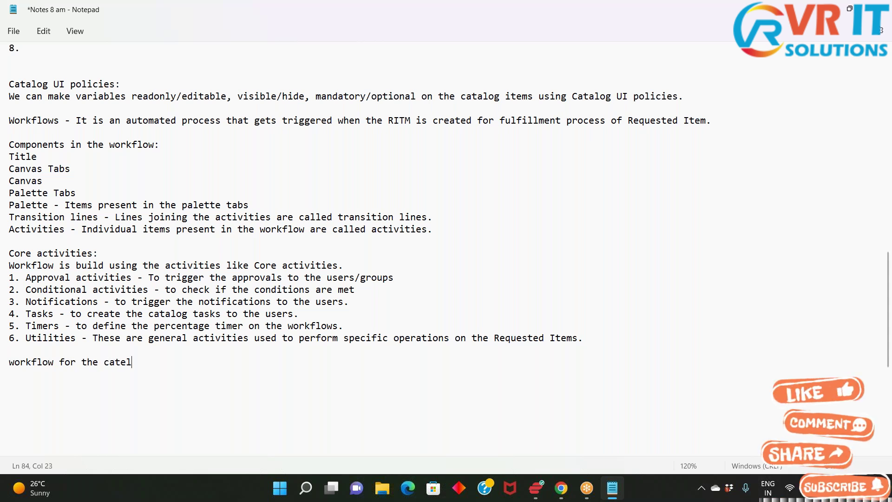
pyautogui.write('og item ')
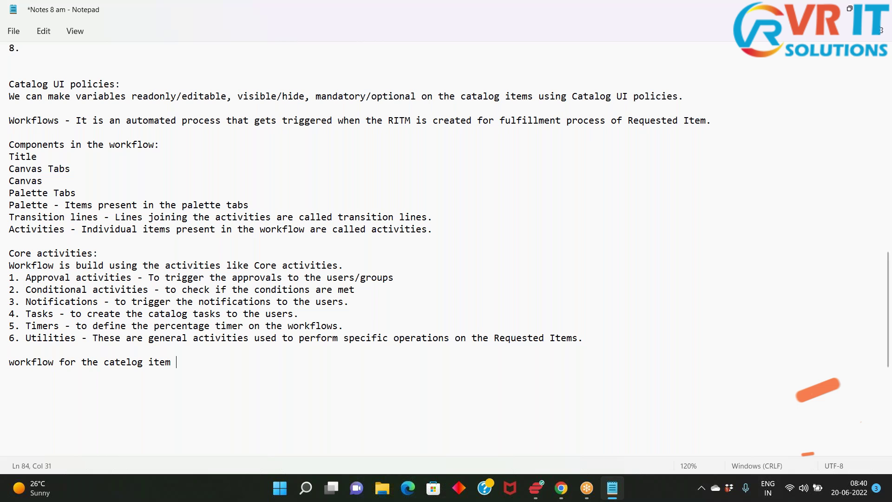
pyautogui.write('is create')
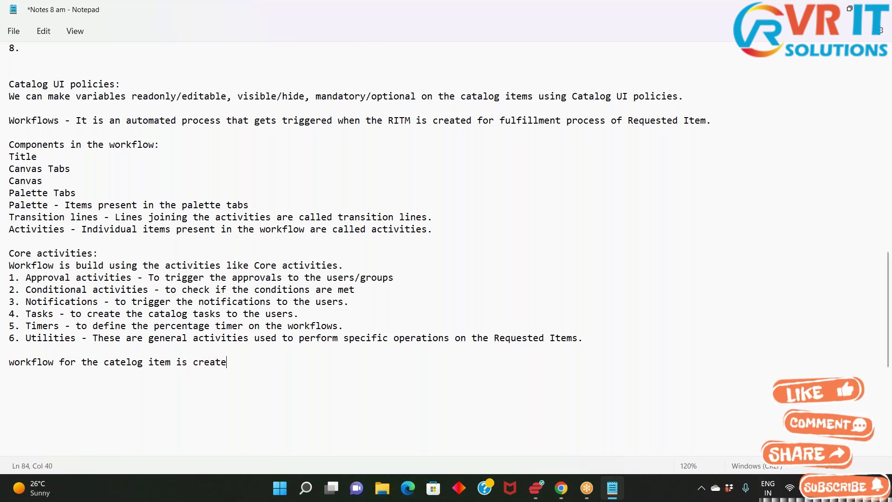
pyautogui.write('d ')
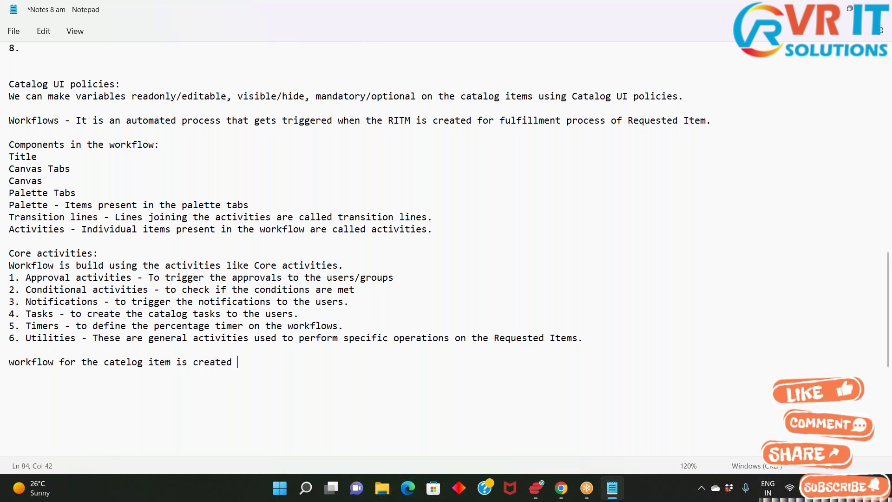
pyautogui.write('on the tab')
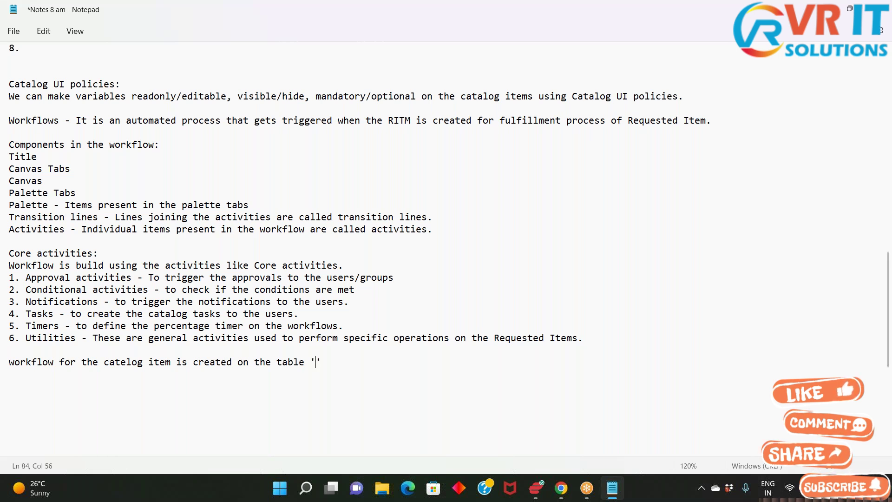
pyautogui.write("le 'Requested ")
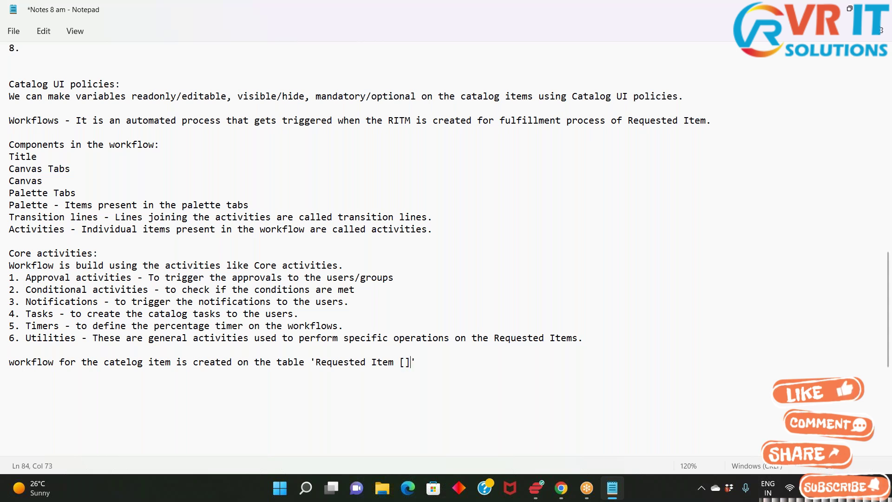
pyautogui.write('Item [sc_req')
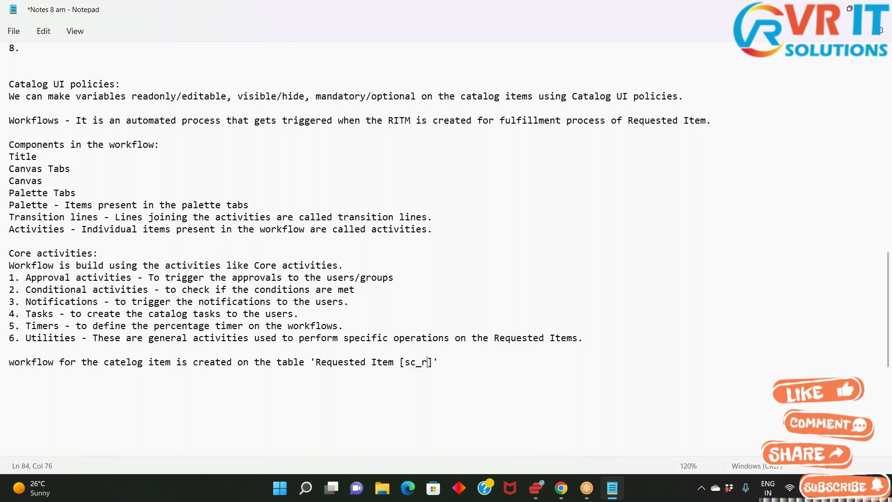
pyautogui.write('_item')
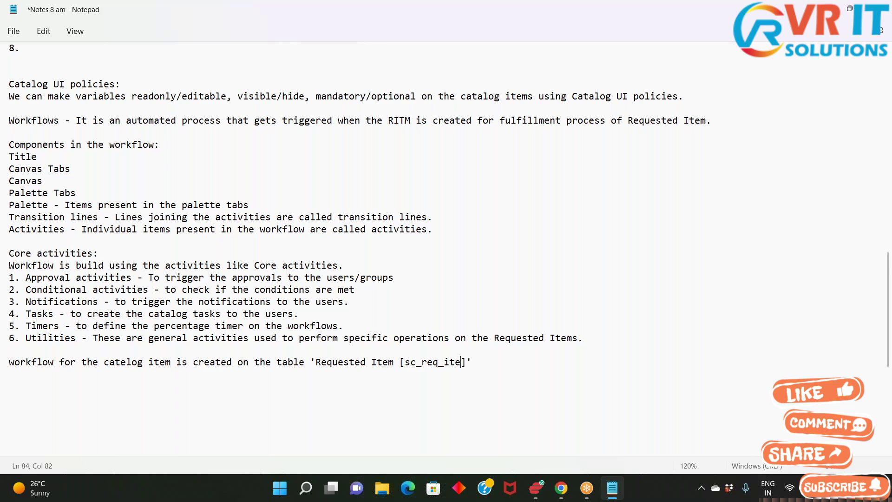
pyautogui.write("]'")
# - Add a long run of blank lines below the Requested Item note, enlarge the text to 130%, and save the notes
pyautogui.press('Return')
pyautogui.press('Return')
pyautogui.press('Return')
pyautogui.press('Return')
pyautogui.press('Return')
pyautogui.press('Return')
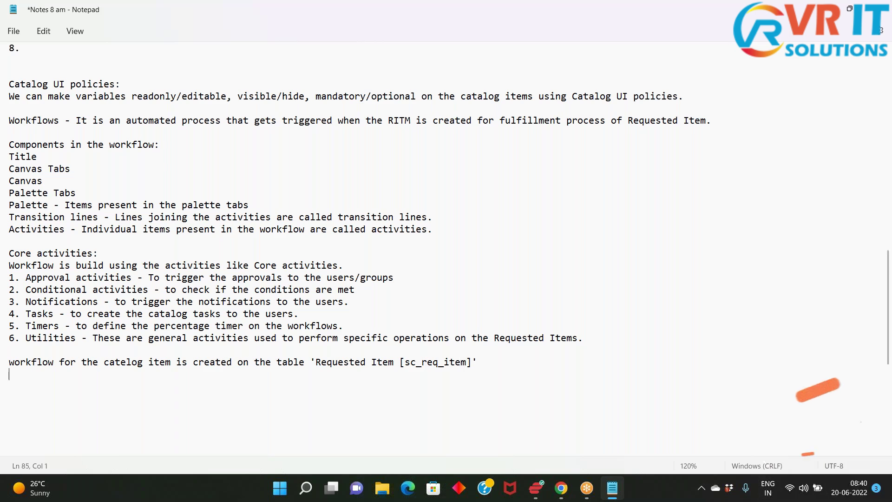
pyautogui.press('Return')
pyautogui.press('Return')
pyautogui.press('Return')
pyautogui.press('Return')
pyautogui.press('Return')
pyautogui.press('Return')
pyautogui.press('Return')
pyautogui.press('Return')
pyautogui.press('Return')
pyautogui.press('Return')
pyautogui.press('Return')
pyautogui.press('Return')
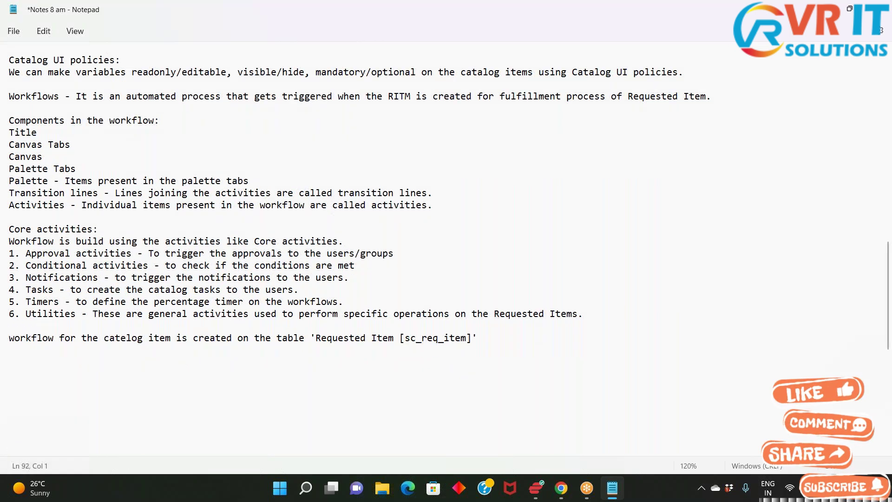
pyautogui.press('Return')
pyautogui.press('Return')
pyautogui.press('Return')
pyautogui.press('Return')
pyautogui.press('Return')
pyautogui.press('Return')
pyautogui.press('Return')
pyautogui.press('Return')
pyautogui.press('Return')
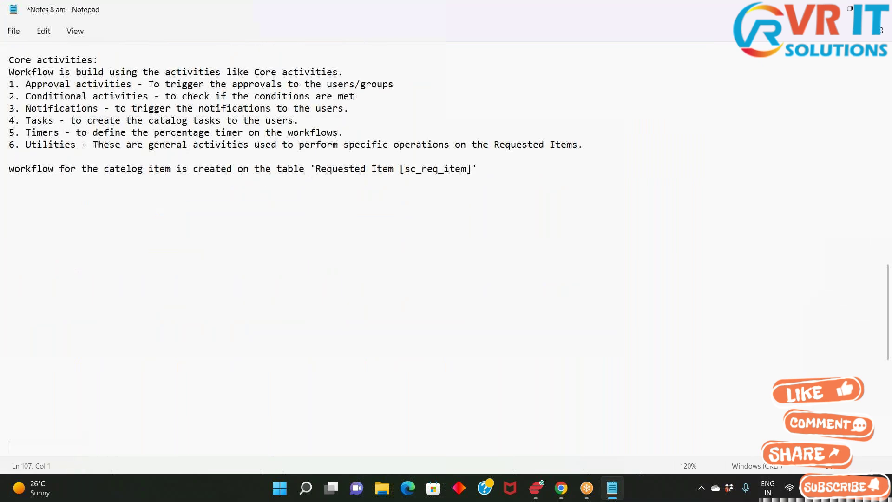
pyautogui.hotkey('ctrl', '+')
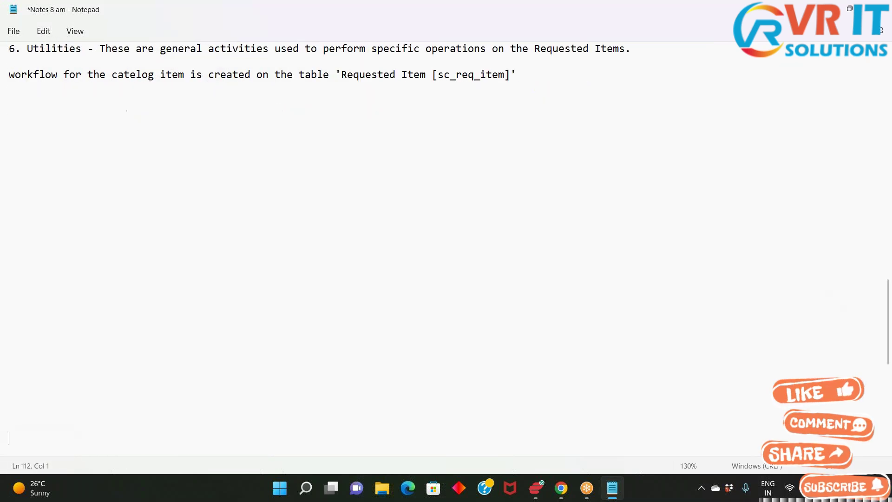
pyautogui.hotkey('ctrl', 's')
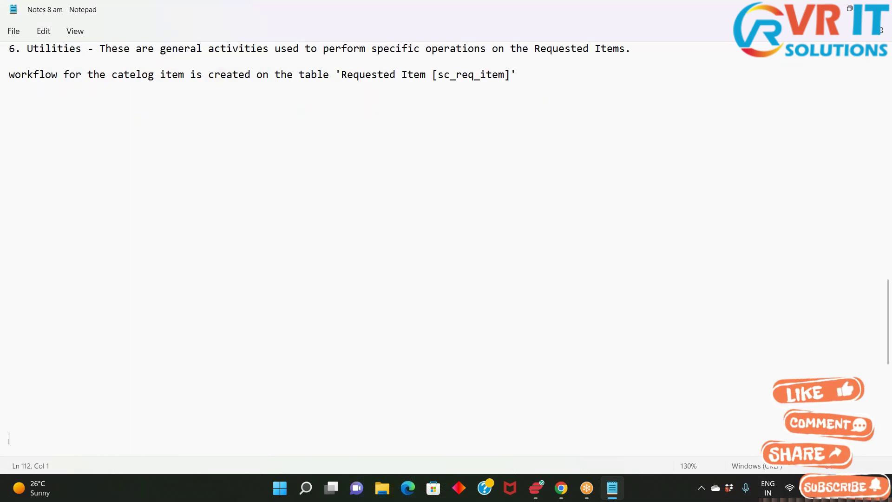
# - Return to the workflow editor in Chrome and add an Approval - User activity from the Approvals core activities to the canvas
pyautogui.hotkey('alt', 'Tab')
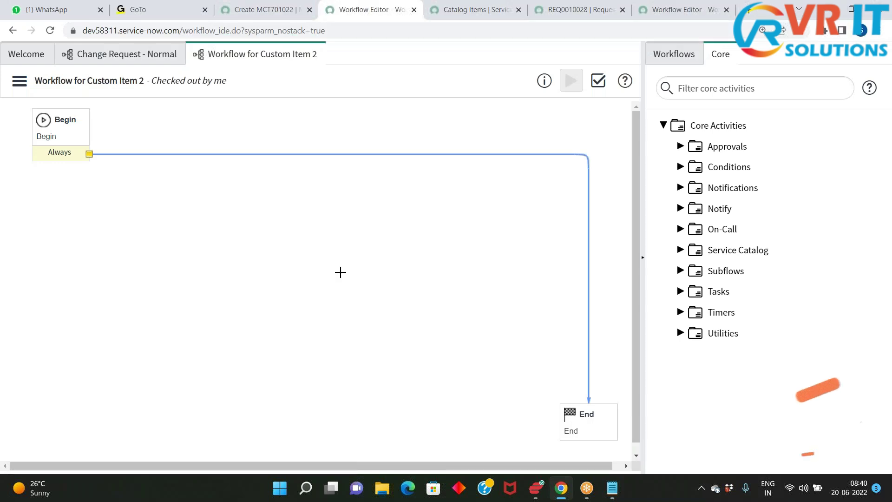
pyautogui.click(682, 148)
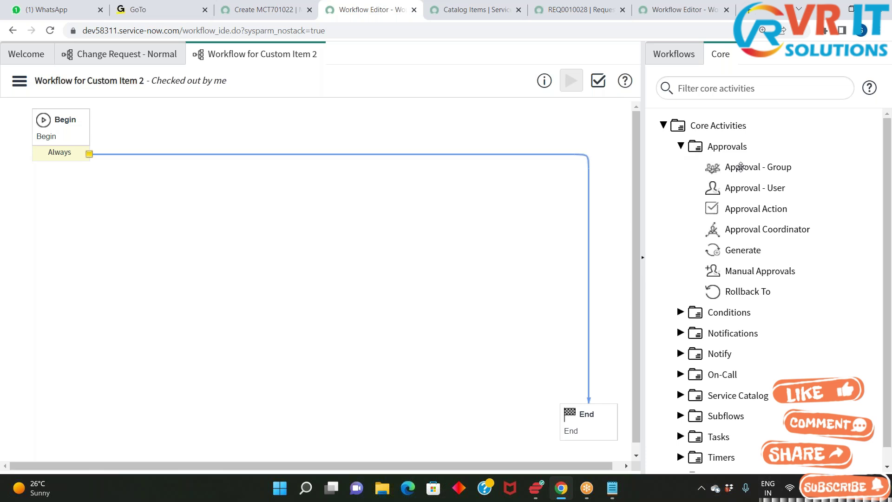
pyautogui.moveTo(770, 198)
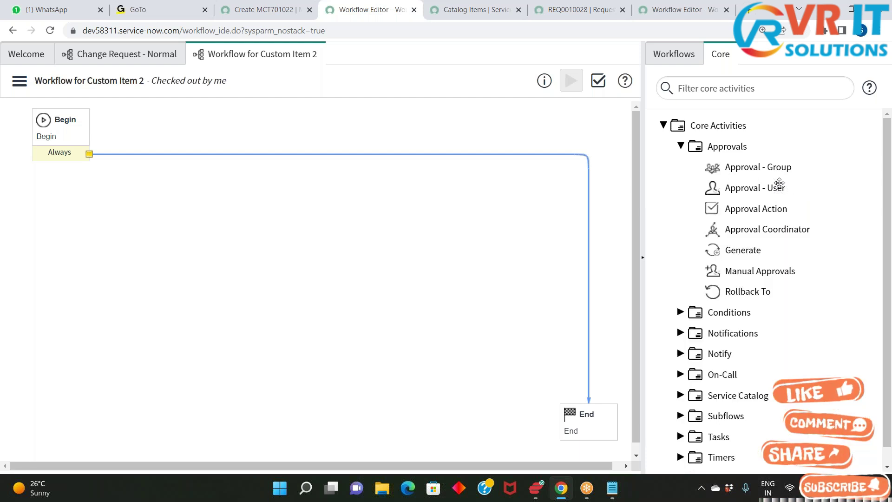
pyautogui.moveTo(761, 187); pyautogui.dragTo(287, 223)
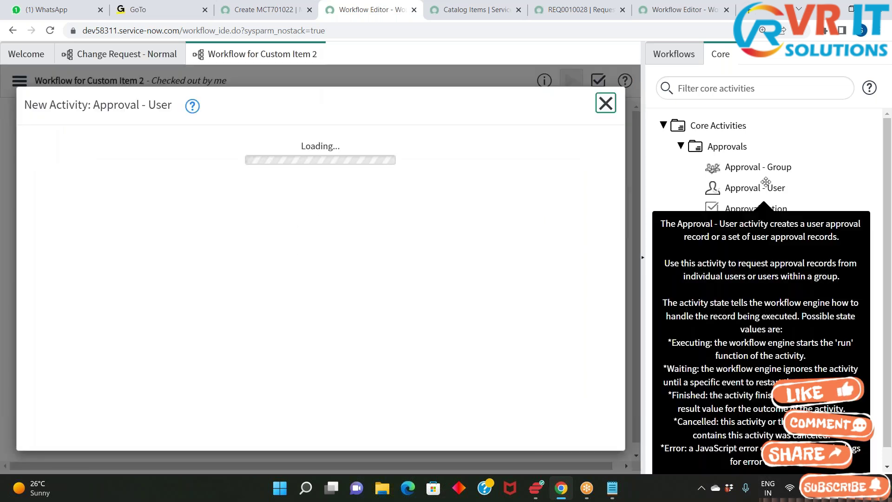
pyautogui.moveTo(757, 182)
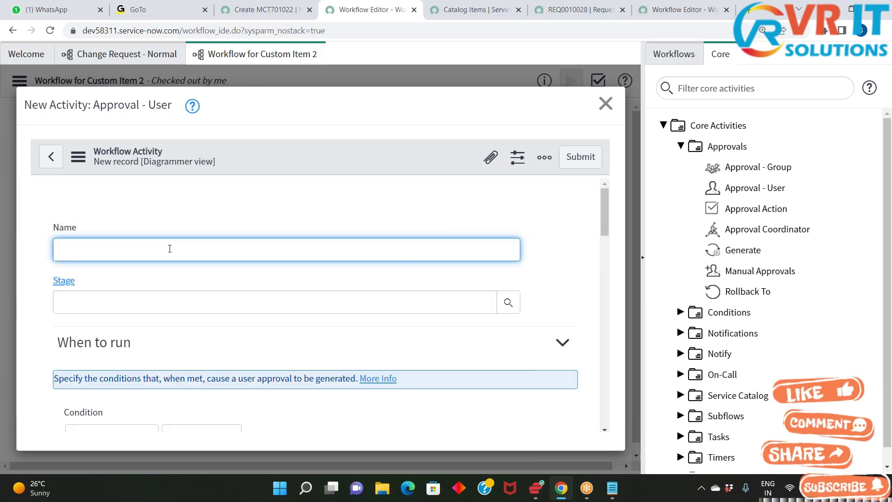
# - Name the new approval activity Manager's Approval and review its When to run, Approvers and Condition for approval sections
pyautogui.write('M')
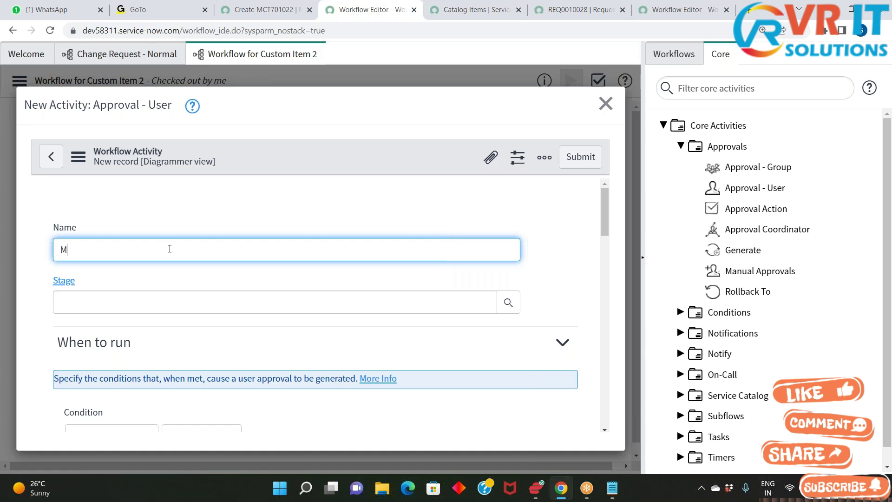
pyautogui.write('anager')
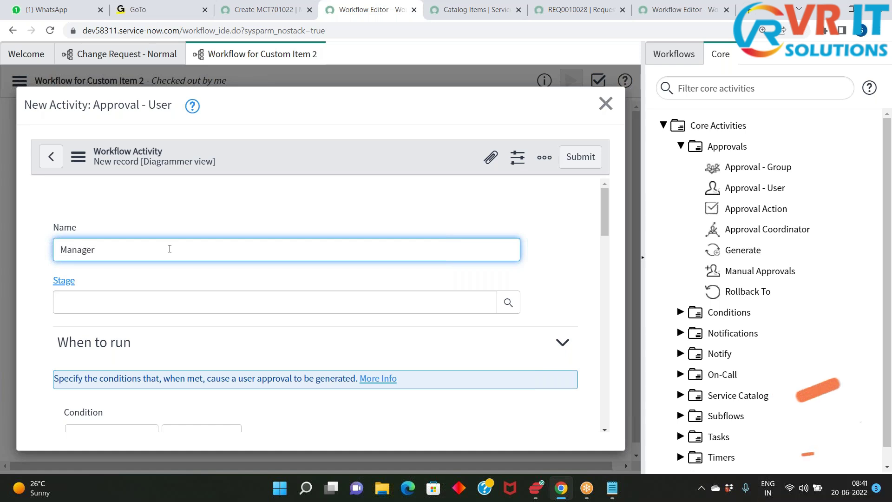
pyautogui.write("'s Ap")
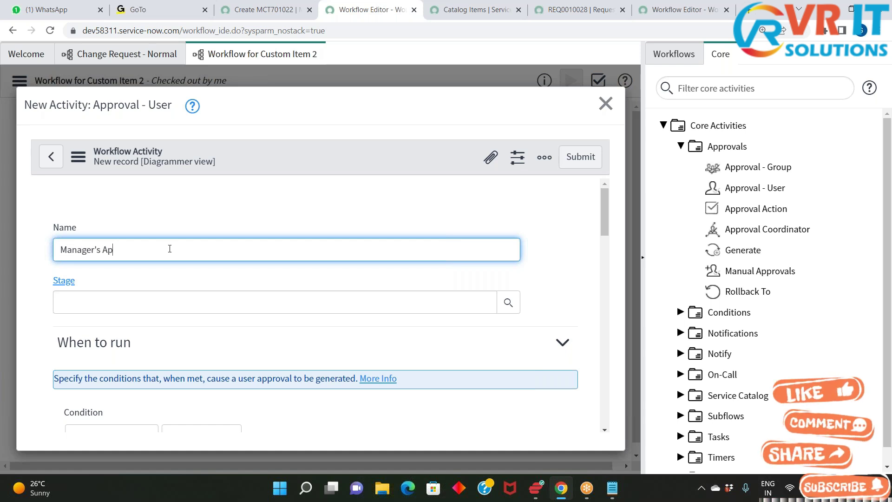
pyautogui.write('proval')
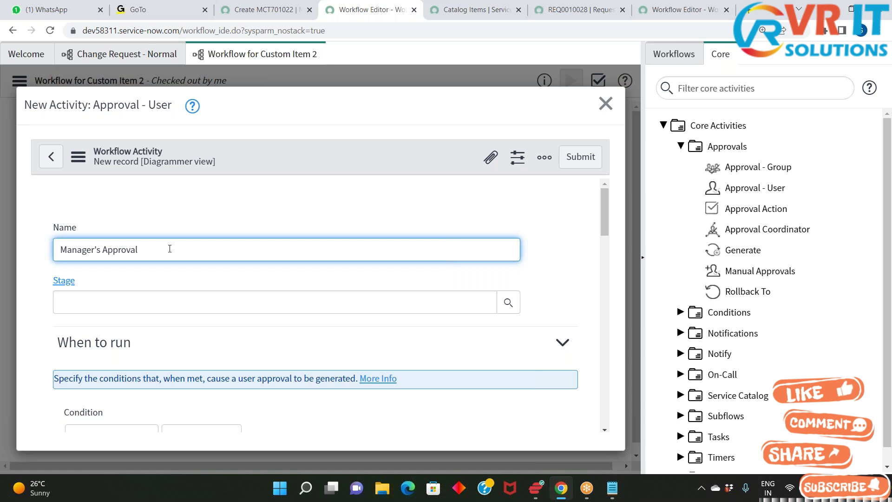
pyautogui.click(226, 217)
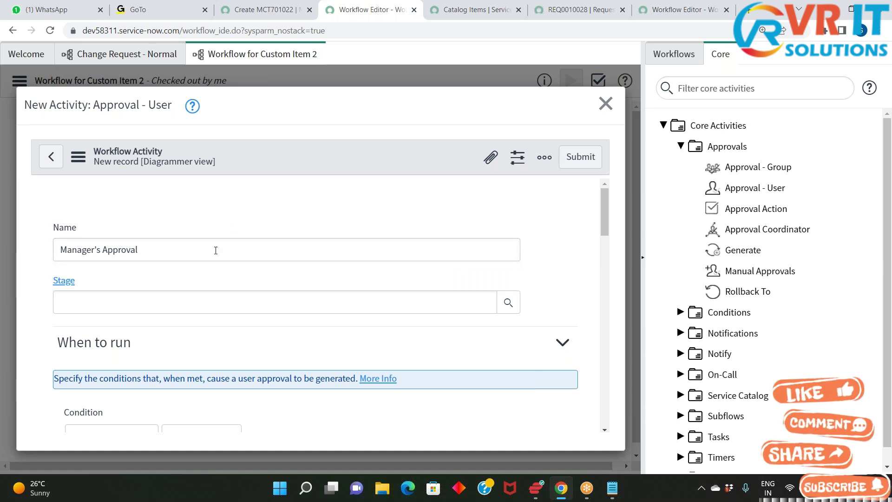
pyautogui.moveTo(139, 252); pyautogui.dragTo(28, 253)
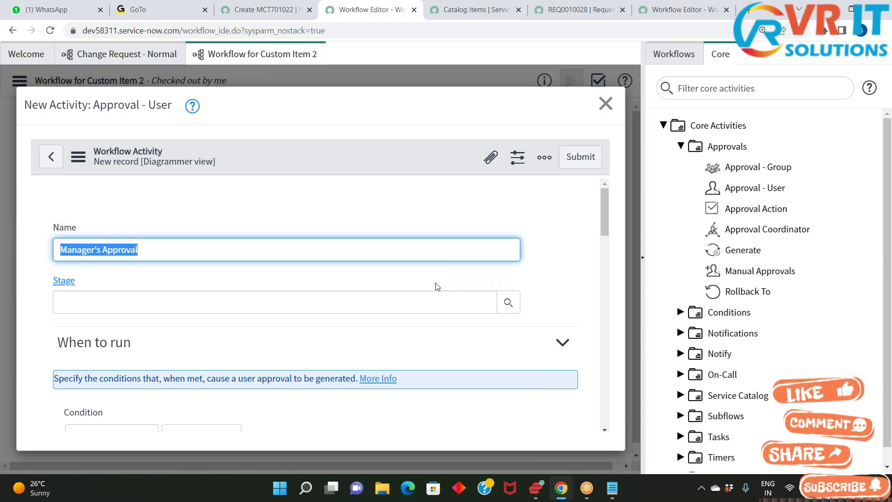
pyautogui.scroll(-3, 599, 281)
pyautogui.scroll(2, 595, 279)
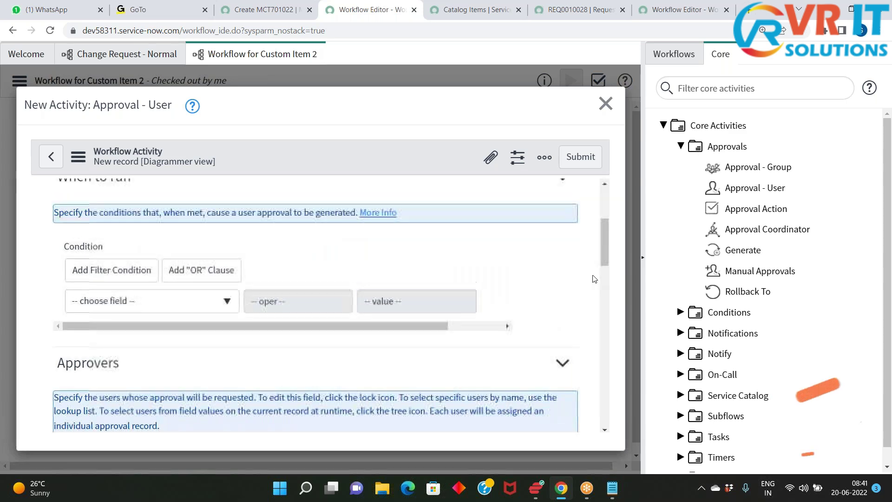
pyautogui.scroll(-5, 574, 277)
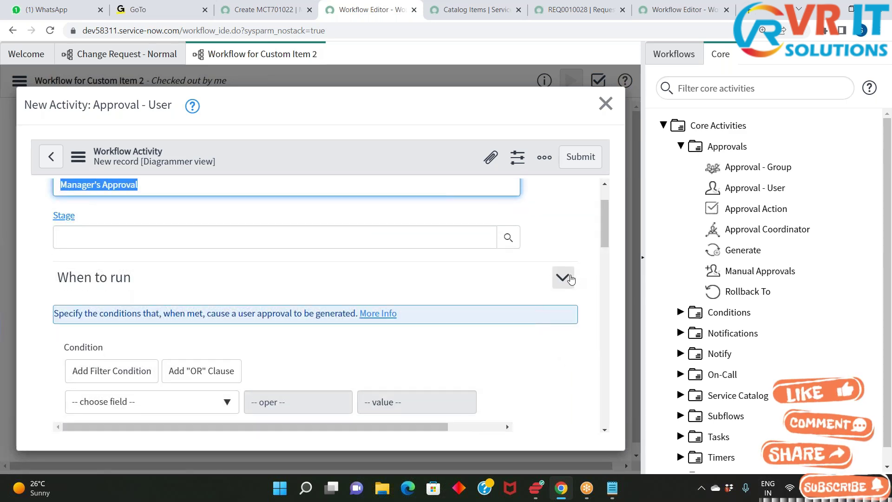
pyautogui.scroll(-4, 571, 277)
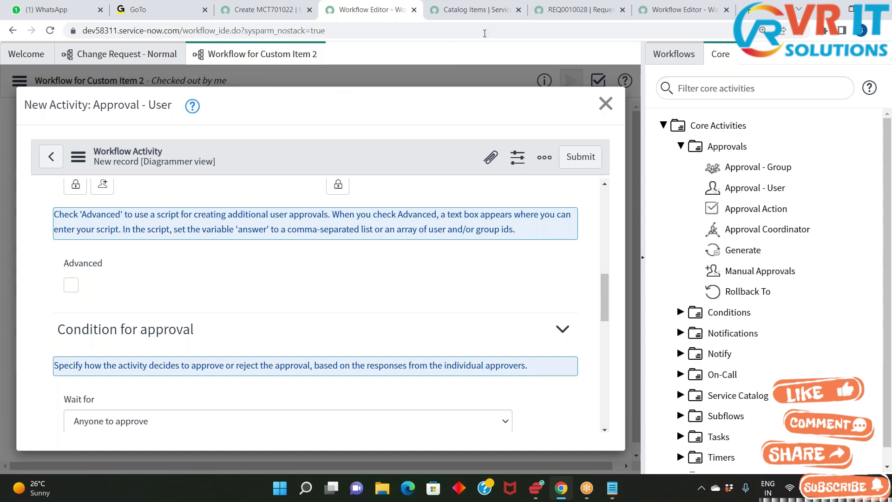
# - Open the My custom Item 2 record from the catalog items list in a separate tab, closing the request and second Workflow Editor tabs
pyautogui.click(479, 9)
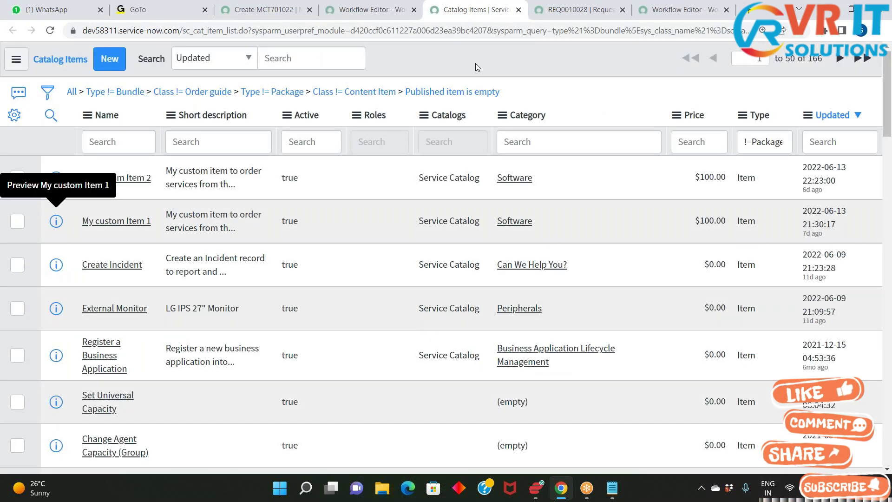
pyautogui.middleClick(81, 181)
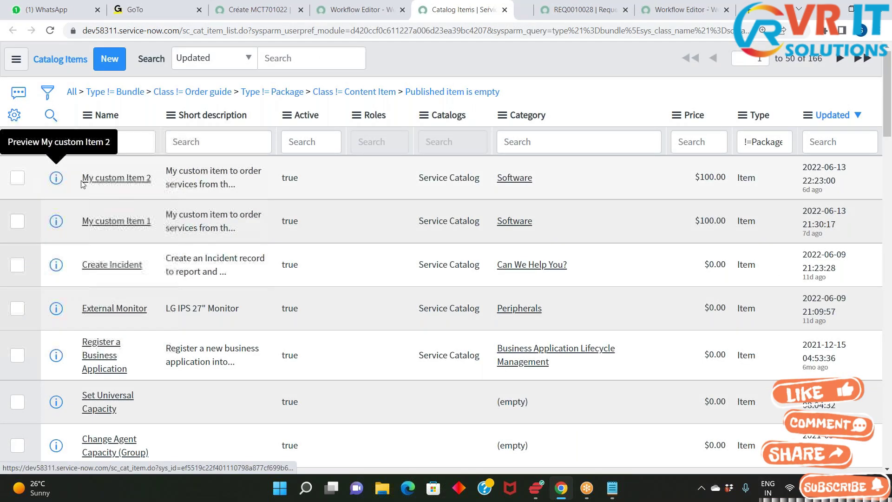
pyautogui.click(626, 10)
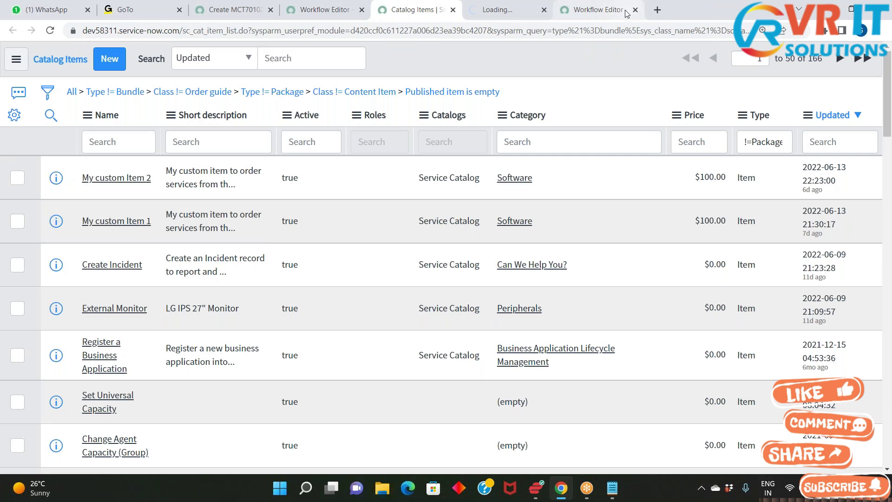
pyautogui.click(626, 13)
pyautogui.click(635, 10)
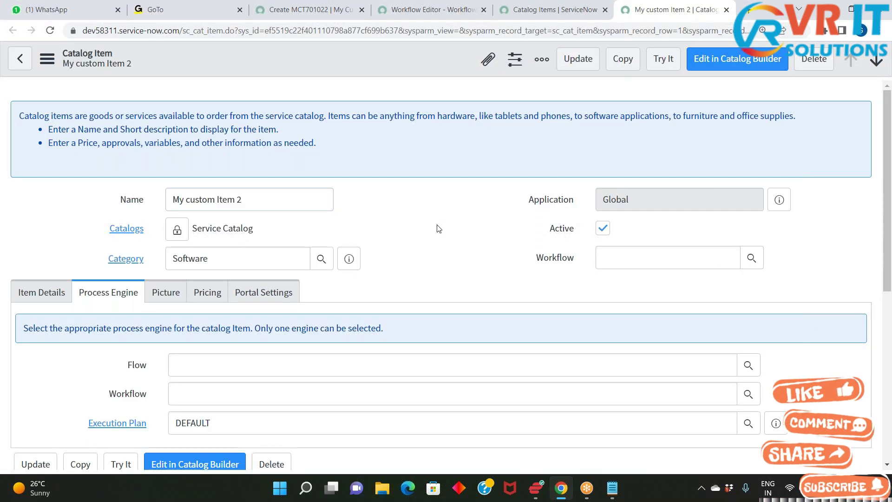
# - Open the Try It order form of My custom Item 2 and locate the Manager field under Requested For Details
pyautogui.scroll(-5, 437, 230)
pyautogui.scroll(5, 436, 240)
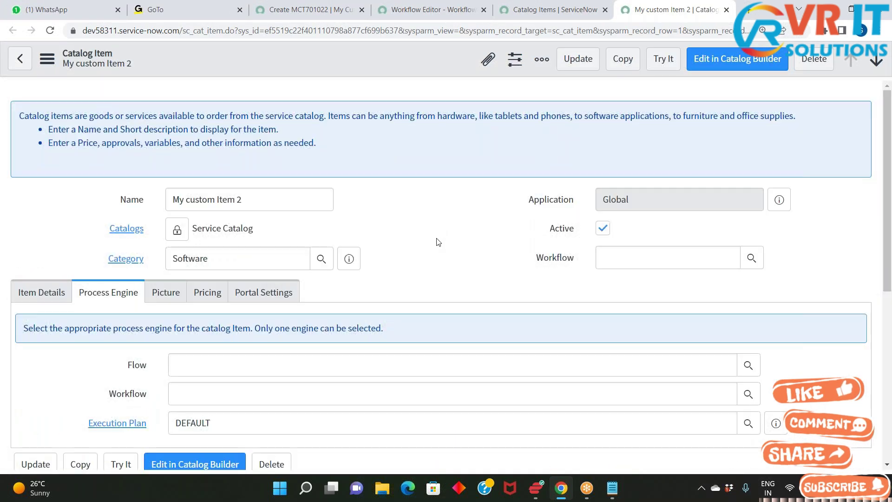
pyautogui.click(660, 61)
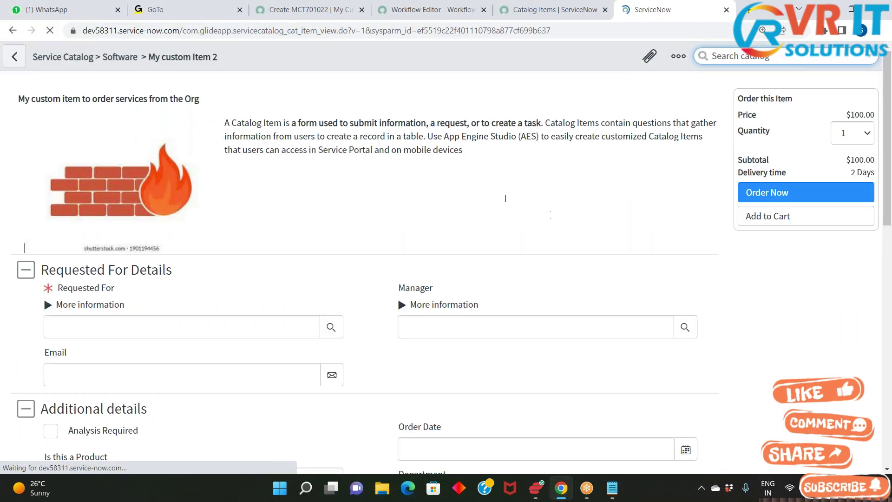
pyautogui.scroll(-3, 311, 241)
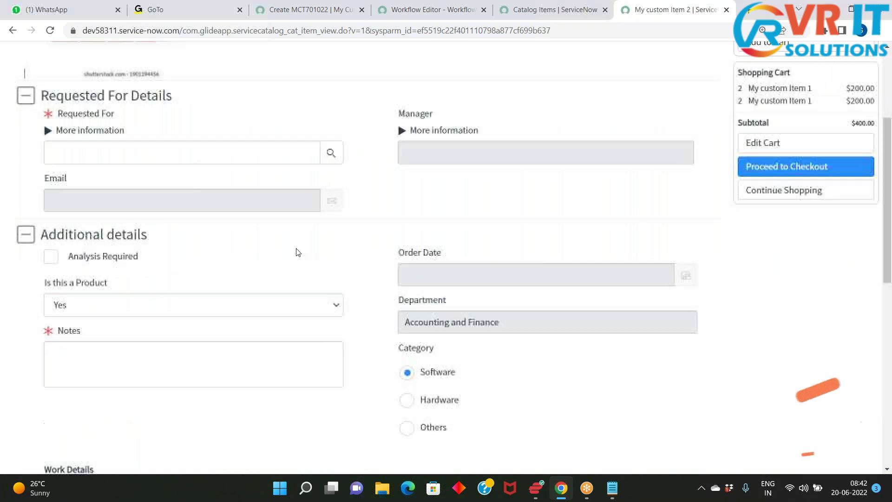
pyautogui.moveTo(437, 114); pyautogui.dragTo(397, 114)
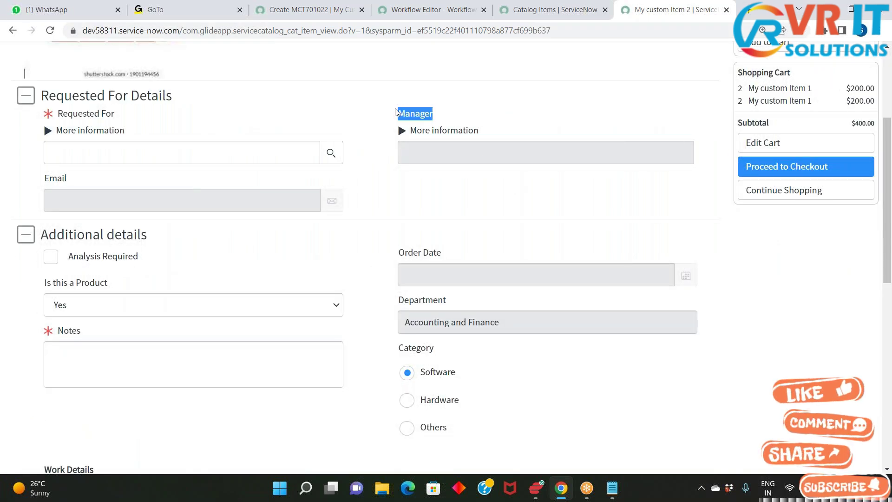
# - Fill Requested For by filtering the user list by the requester's first name and picking the user marked (Architect)
pyautogui.click(326, 154)
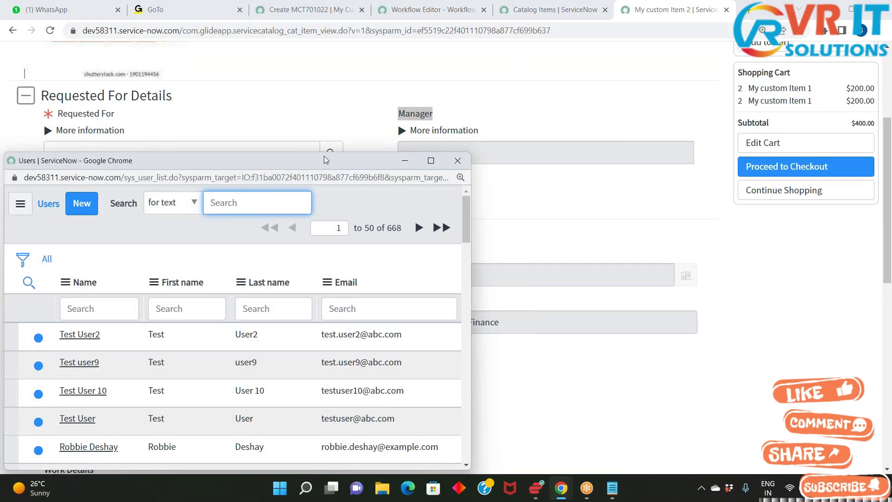
pyautogui.click(108, 314)
pyautogui.write('*abel')
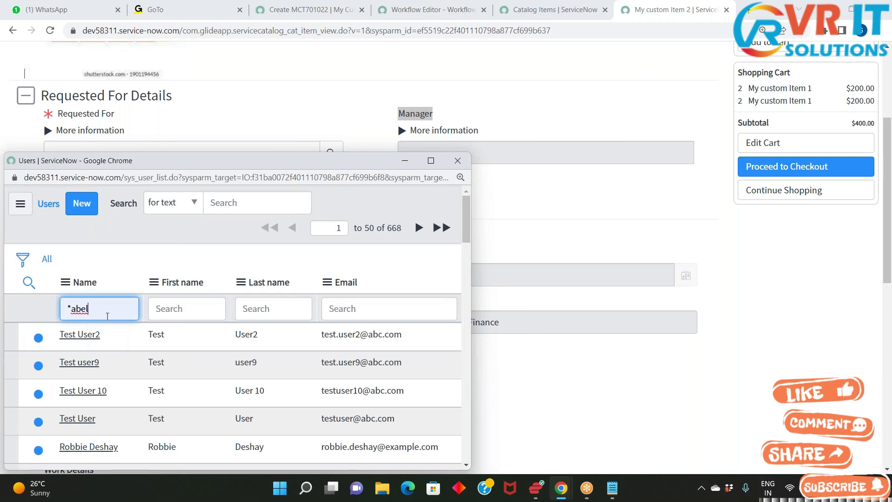
pyautogui.press('Return')
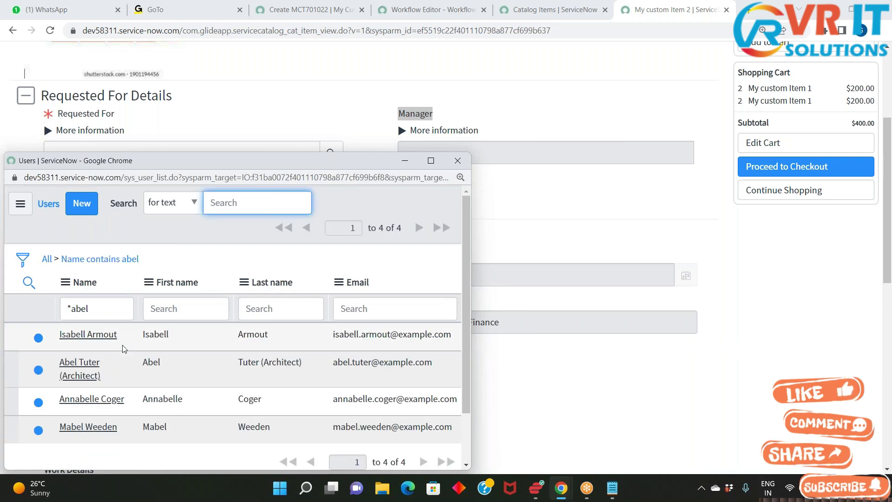
pyautogui.click(81, 369)
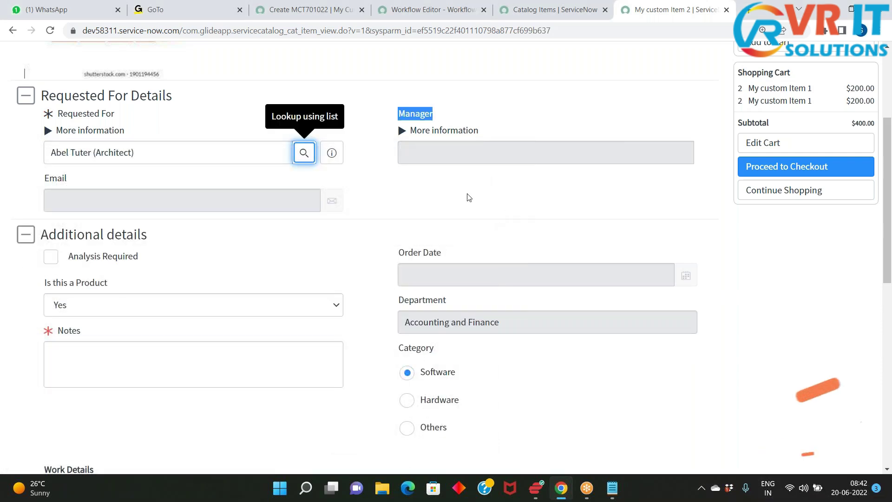
pyautogui.scroll(5, 372, 239)
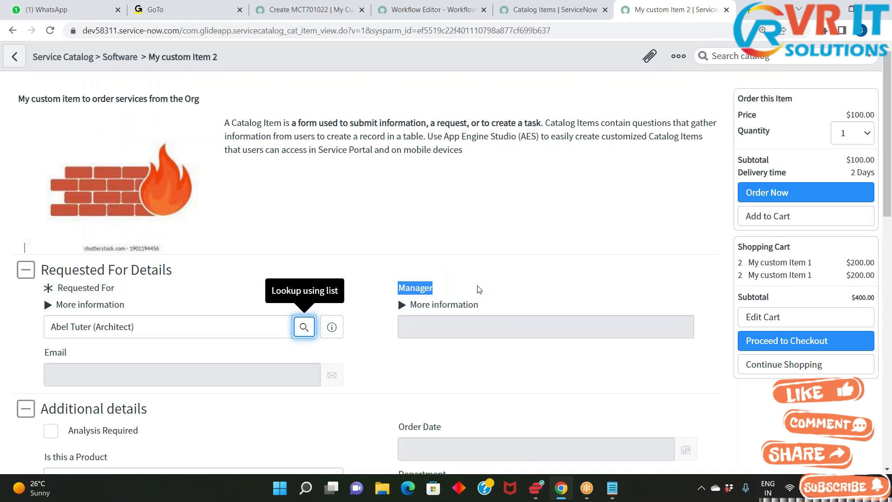
pyautogui.click(266, 266)
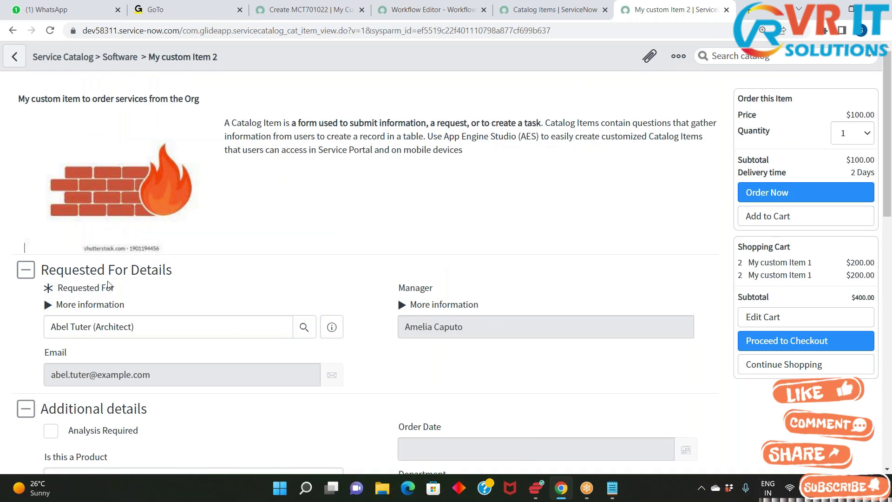
# - Examine how the item's Requested For user relates to the Manager field on the order form
pyautogui.moveTo(225, 60); pyautogui.dragTo(155, 74)
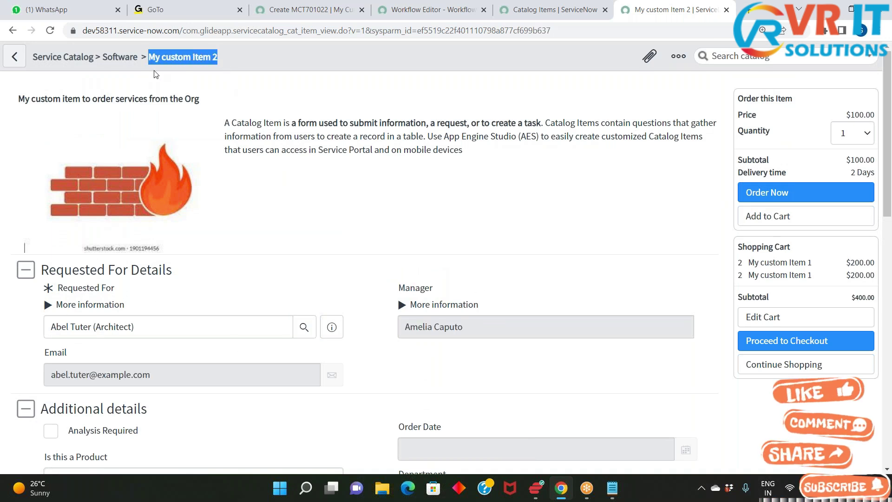
pyautogui.moveTo(137, 330); pyautogui.dragTo(45, 331)
pyautogui.moveTo(462, 325); pyautogui.dragTo(400, 327)
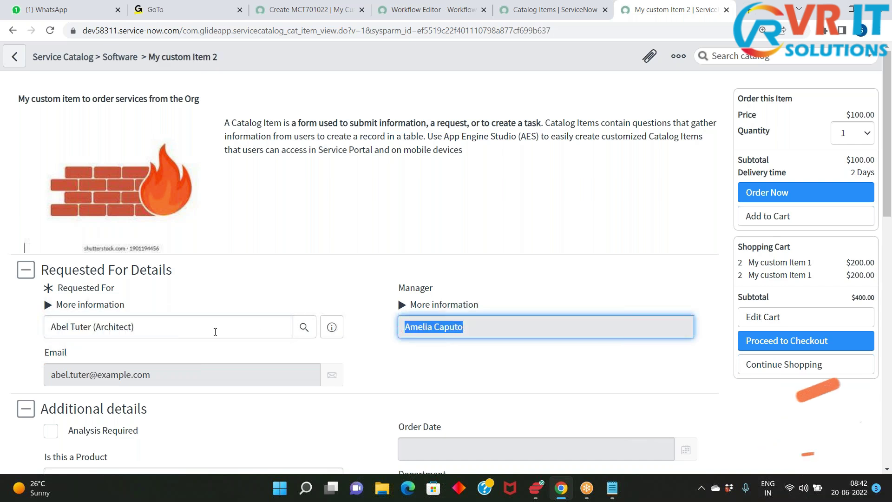
pyautogui.moveTo(163, 327); pyautogui.dragTo(34, 327)
pyautogui.moveTo(470, 329); pyautogui.dragTo(400, 326)
pyautogui.click(461, 324)
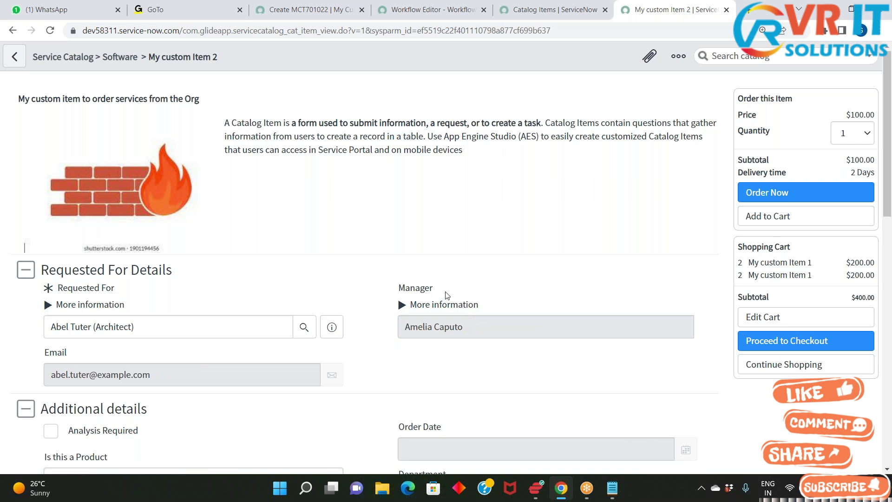
pyautogui.moveTo(447, 296); pyautogui.dragTo(397, 289)
pyautogui.click(516, 360)
pyautogui.moveTo(473, 320); pyautogui.dragTo(408, 321)
pyautogui.click(502, 350)
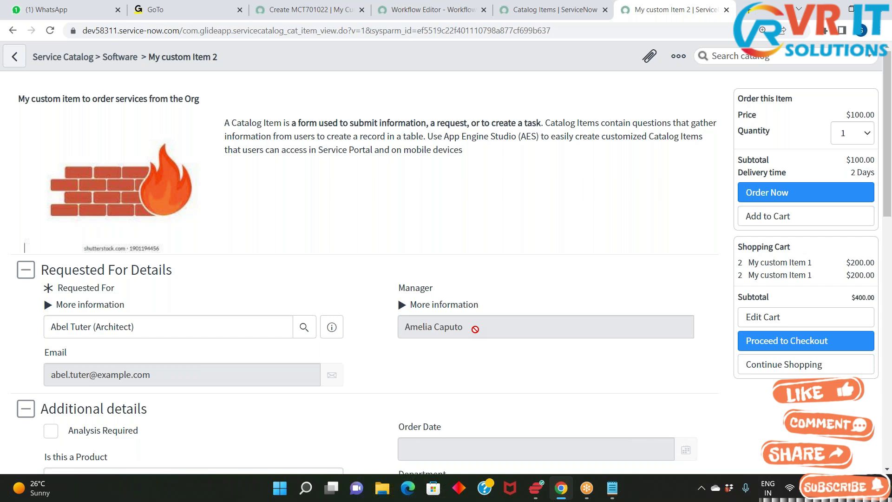
pyautogui.moveTo(444, 291); pyautogui.dragTo(389, 286)
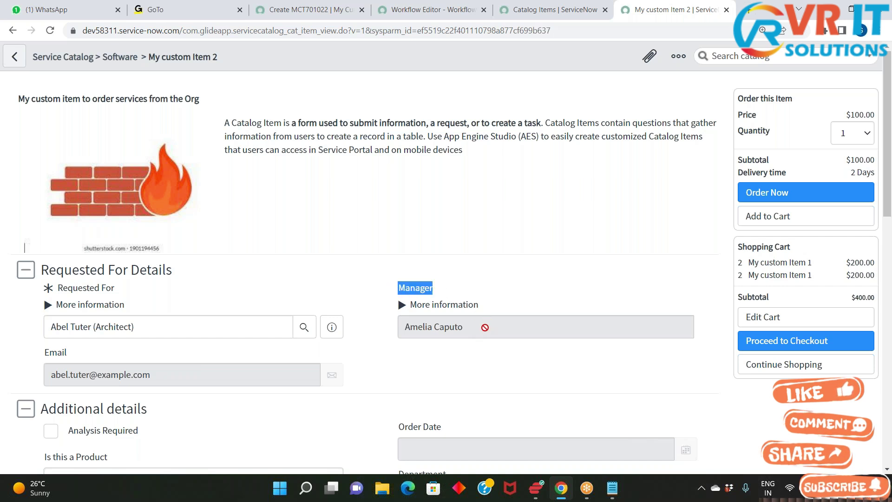
pyautogui.moveTo(485, 327); pyautogui.dragTo(398, 324)
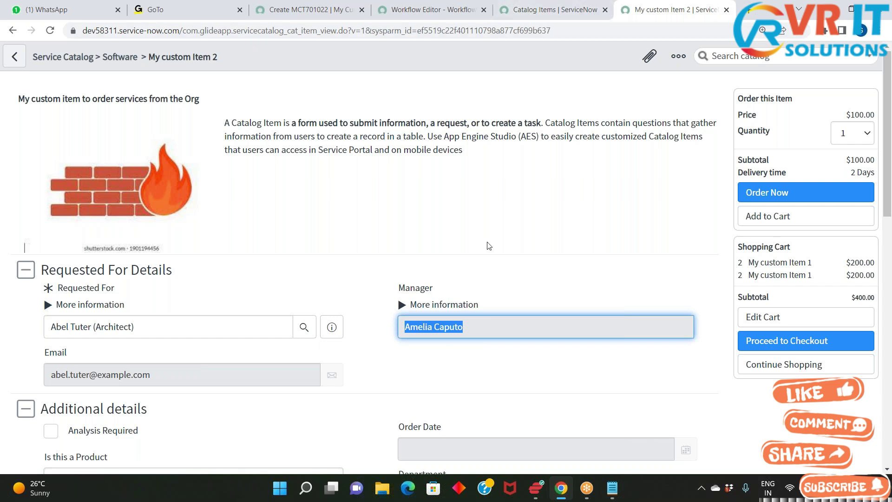
pyautogui.click(471, 326)
pyautogui.moveTo(483, 328); pyautogui.dragTo(402, 329)
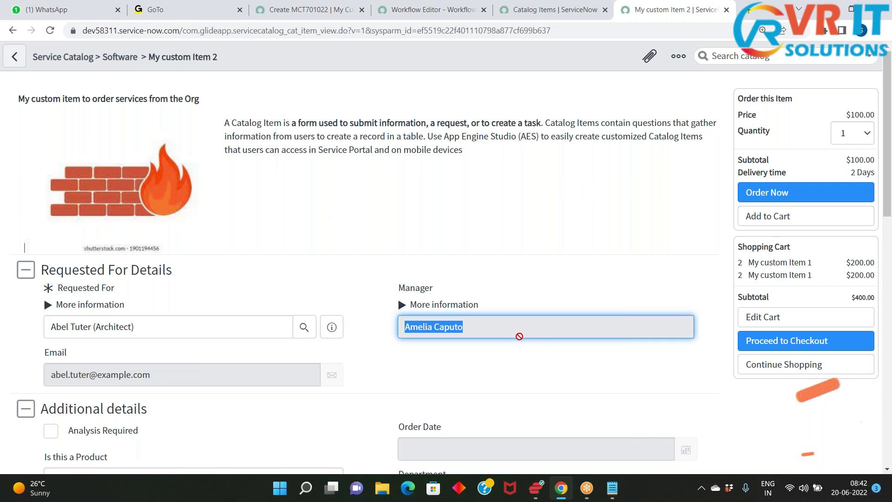
pyautogui.click(479, 327)
pyautogui.moveTo(479, 327); pyautogui.dragTo(392, 331)
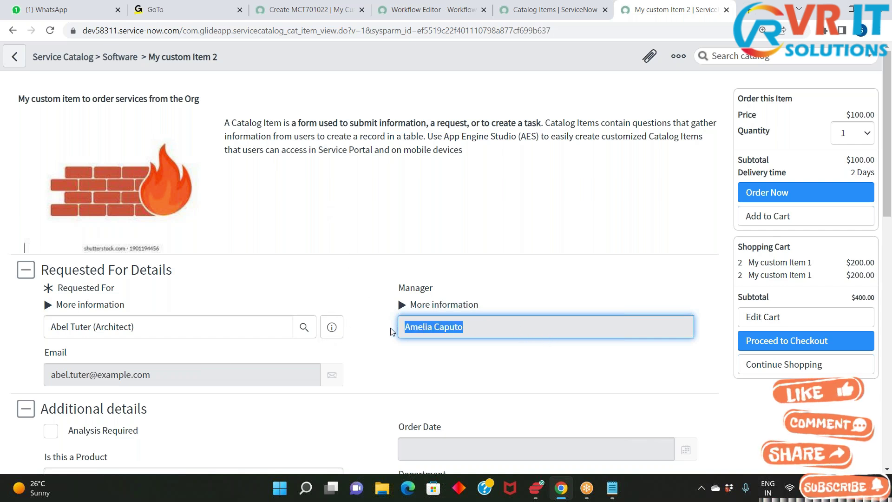
# - Return to the Workflow Editor and review the Manager's Approval activity form from Name down to Condition for approval
pyautogui.click(556, 14)
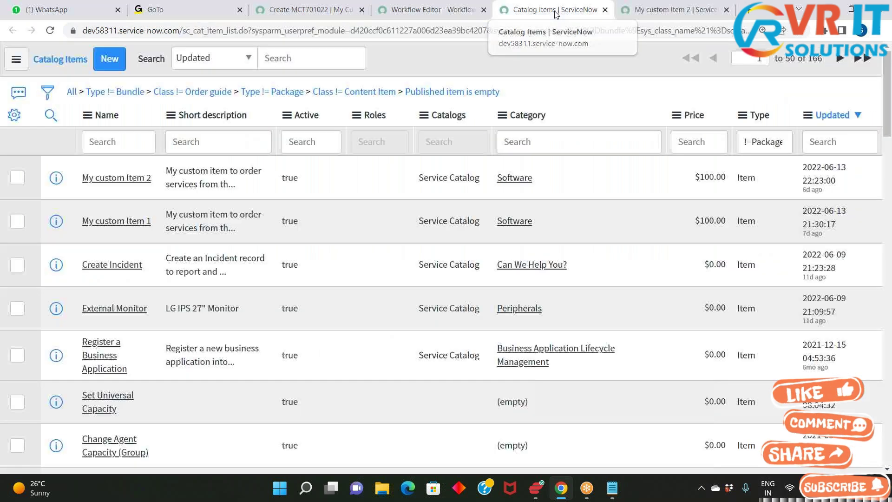
pyautogui.click(436, 14)
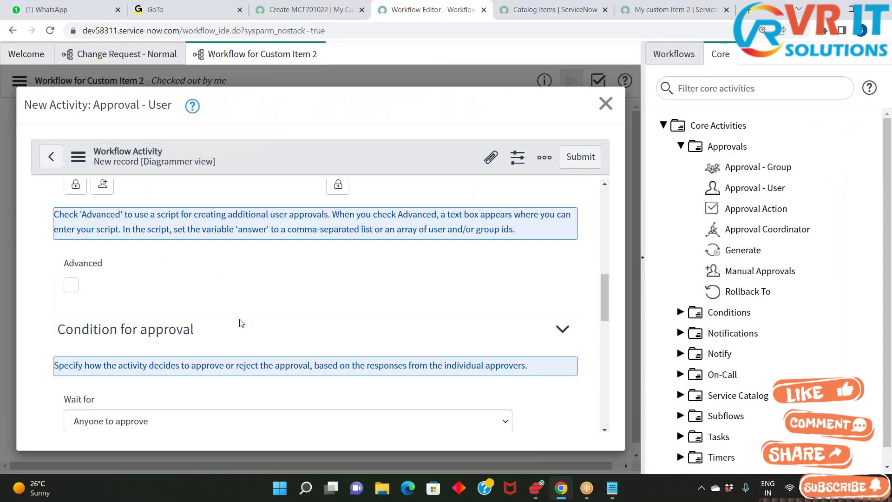
pyautogui.scroll(8, 242, 321)
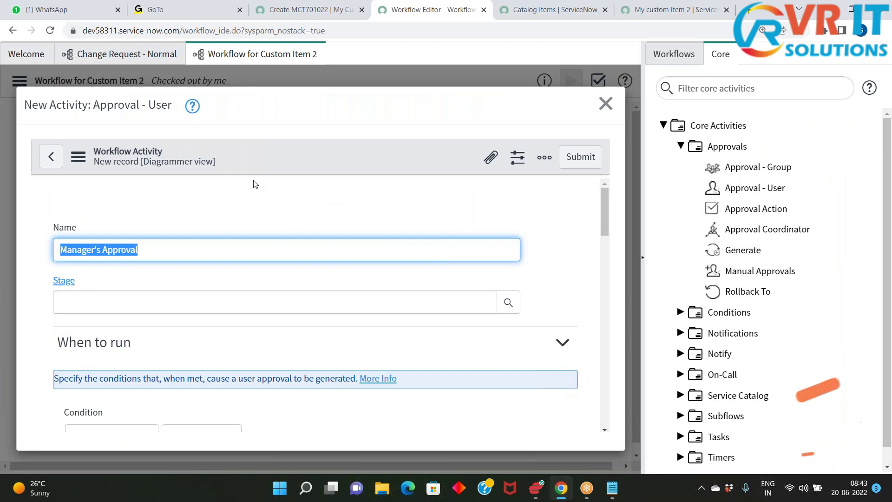
pyautogui.scroll(-5, 571, 294)
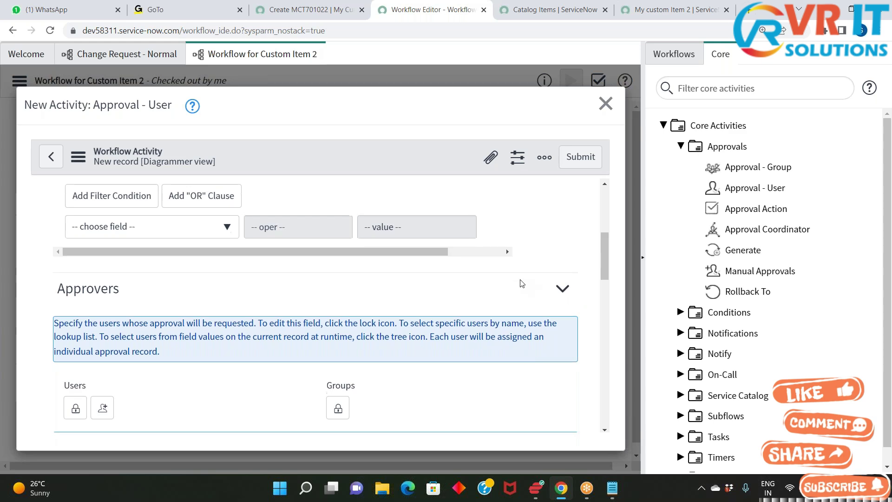
pyautogui.scroll(-5, 523, 283)
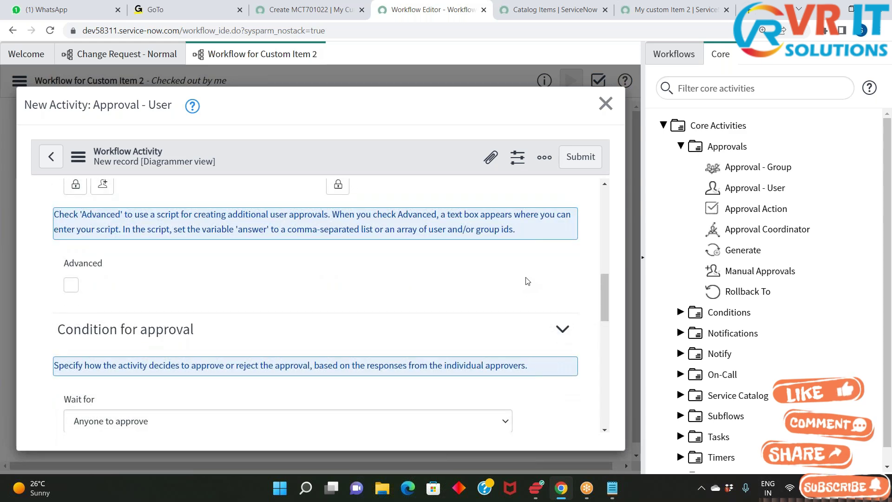
pyautogui.scroll(7, 528, 281)
pyautogui.scroll(-2, 532, 279)
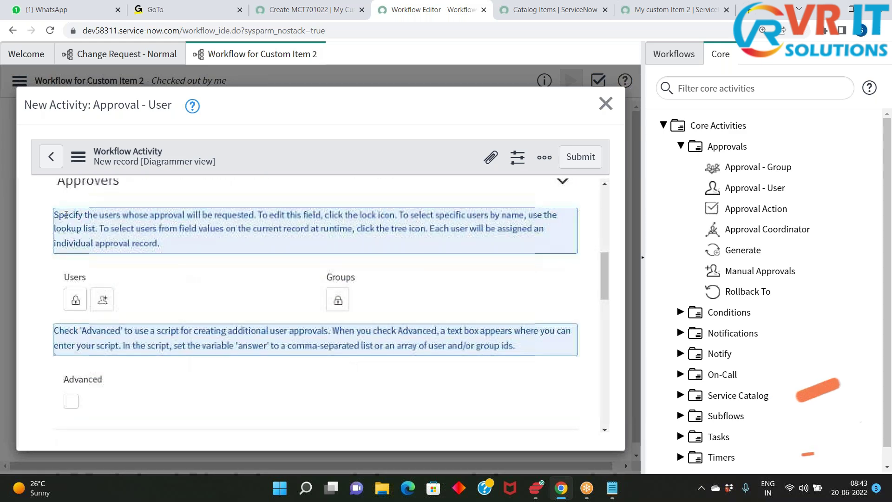
pyautogui.moveTo(65, 215); pyautogui.dragTo(110, 183)
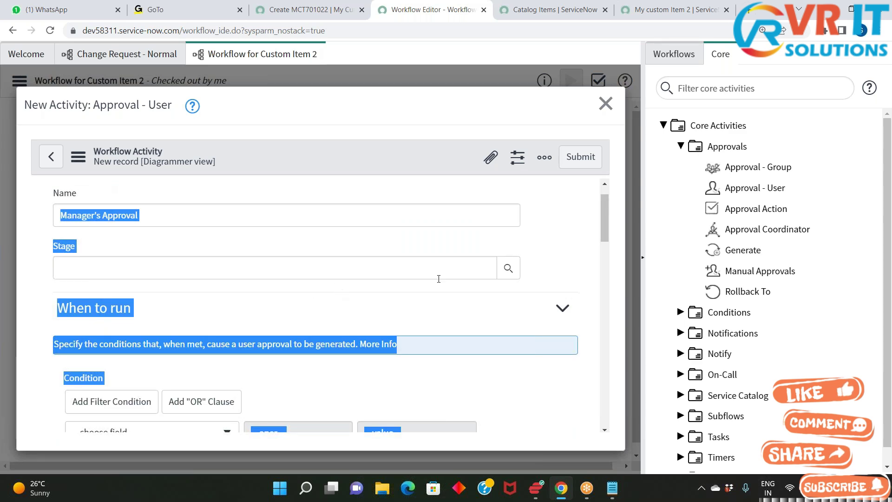
pyautogui.click(563, 251)
pyautogui.scroll(-10, 567, 275)
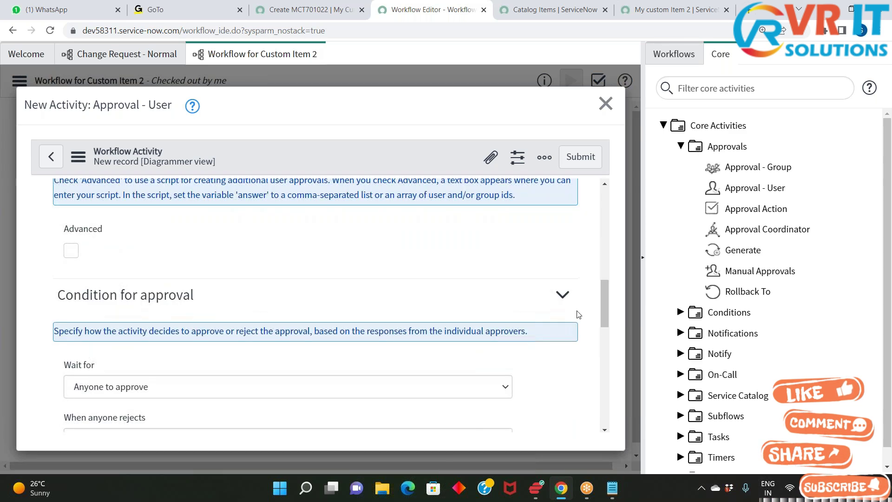
pyautogui.scroll(-4, 581, 318)
pyautogui.scroll(7, 581, 317)
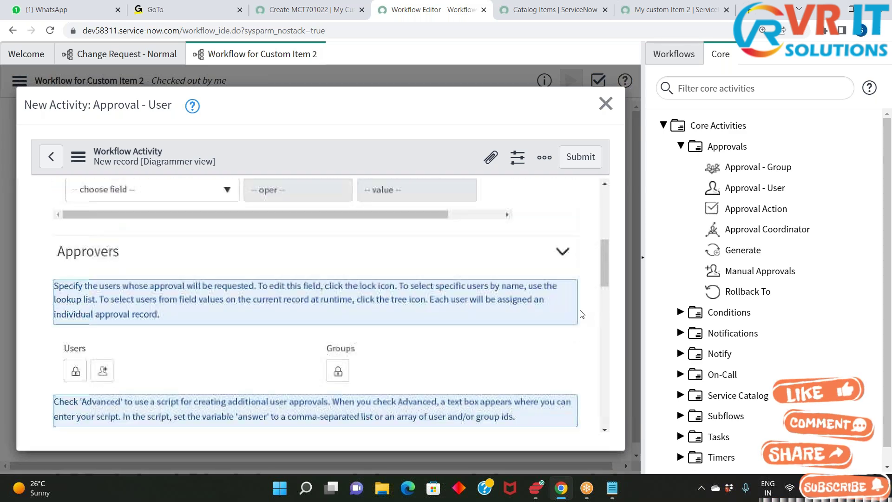
pyautogui.scroll(-3, 579, 313)
pyautogui.scroll(5, 576, 313)
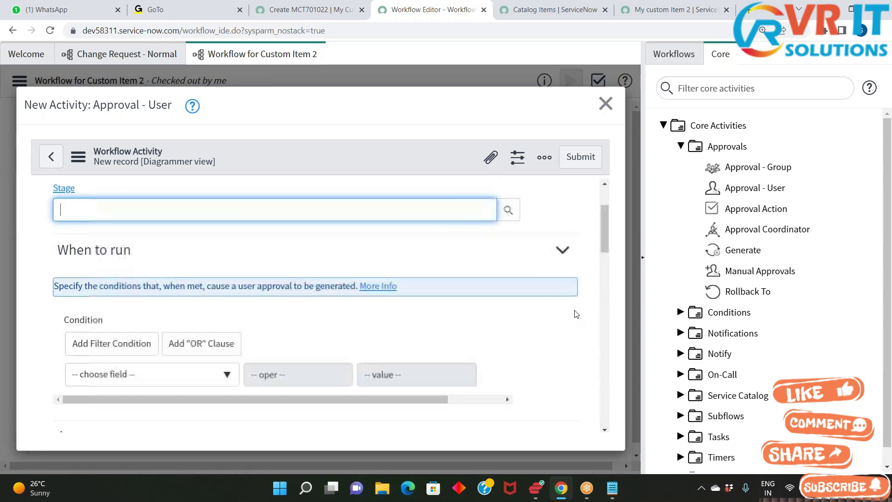
# - Examine the When to run condition and the Users and Groups fields under Approvers in the approval activity
pyautogui.moveTo(61, 321); pyautogui.dragTo(108, 321)
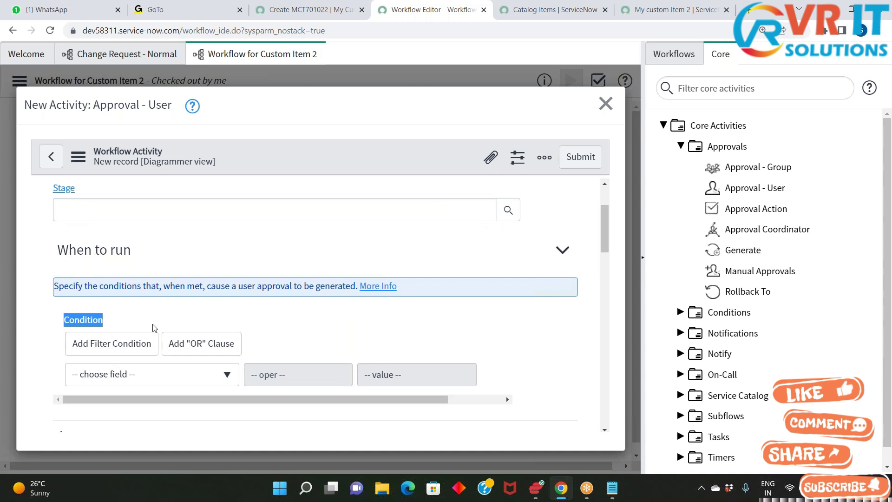
pyautogui.scroll(-3, 153, 326)
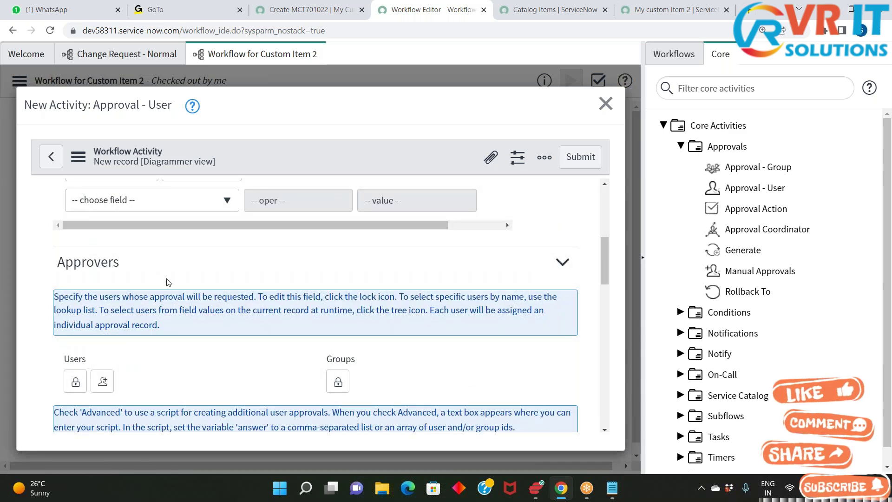
pyautogui.scroll(3, 167, 283)
pyautogui.click(300, 265)
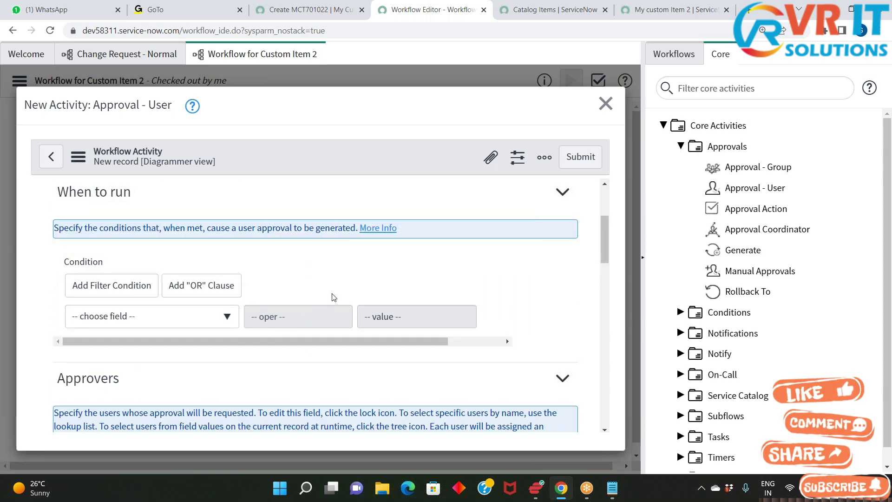
pyautogui.scroll(-3, 330, 297)
pyautogui.moveTo(59, 207)
pyautogui.mouseDown()
pyautogui.moveTo(163, 205)
pyautogui.moveTo(63, 202)
pyautogui.mouseUp()
pyautogui.click(167, 209)
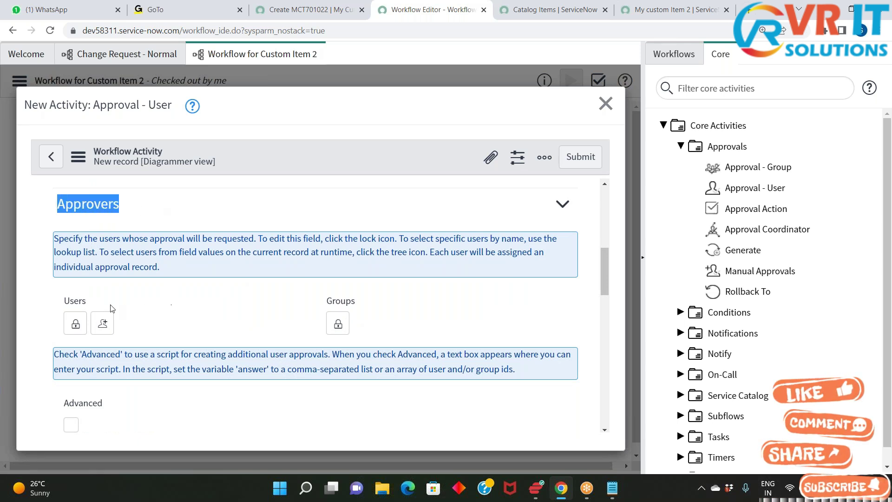
pyautogui.moveTo(89, 303); pyautogui.dragTo(60, 301)
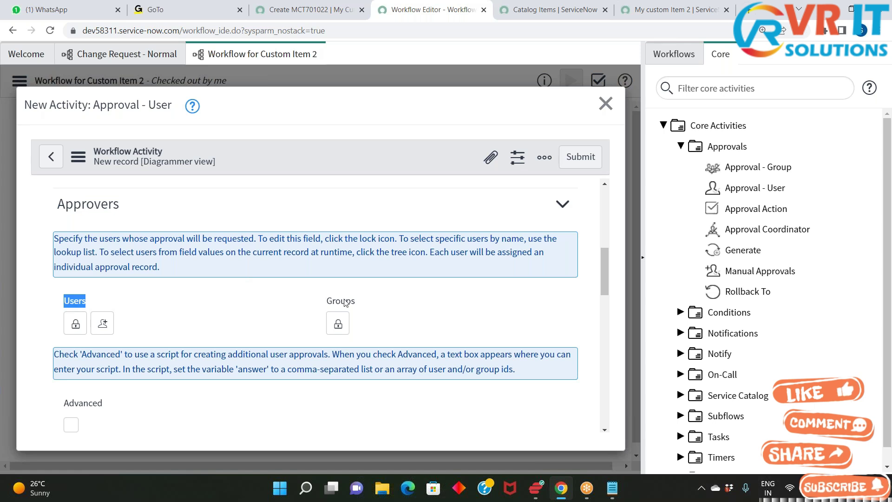
pyautogui.moveTo(356, 300); pyautogui.dragTo(315, 303)
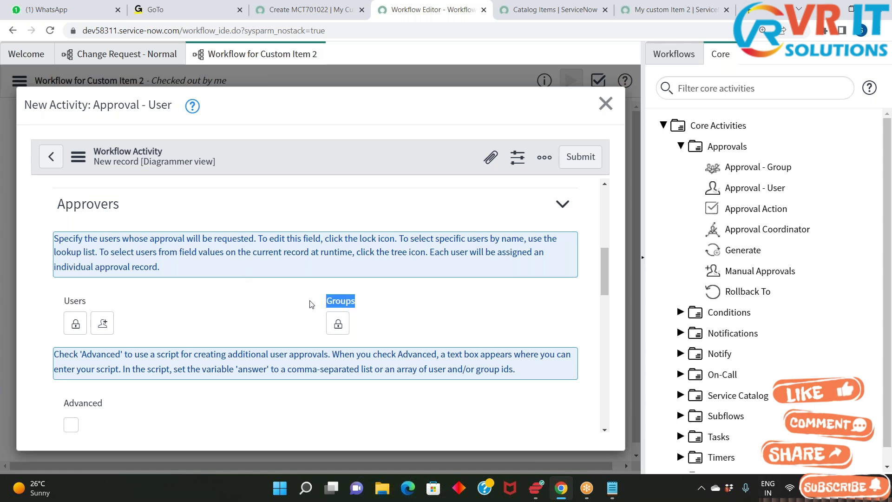
pyautogui.click(274, 310)
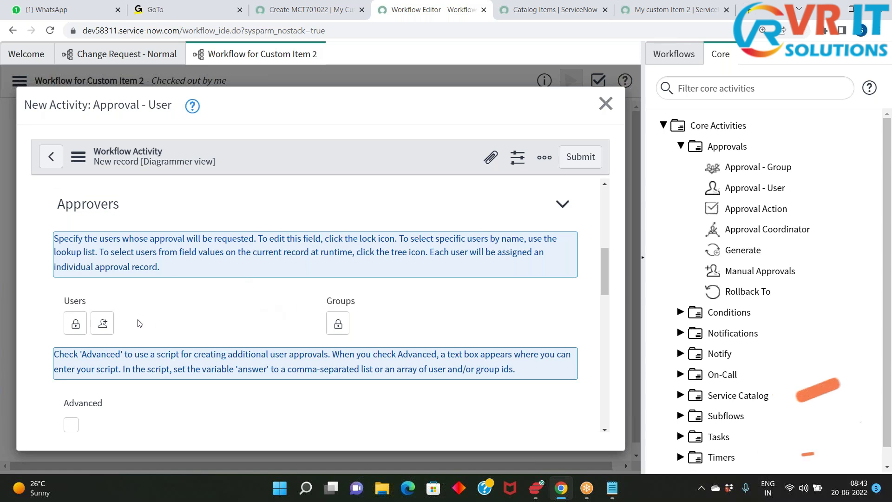
# - Unlock the Users field under Approvers and browse its user lookup list without choosing anyone
pyautogui.moveTo(88, 306); pyautogui.dragTo(84, 304)
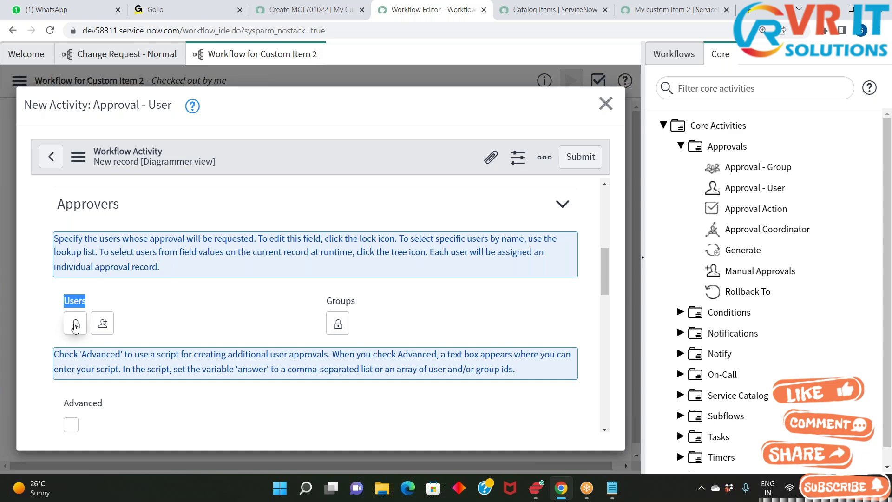
pyautogui.click(75, 327)
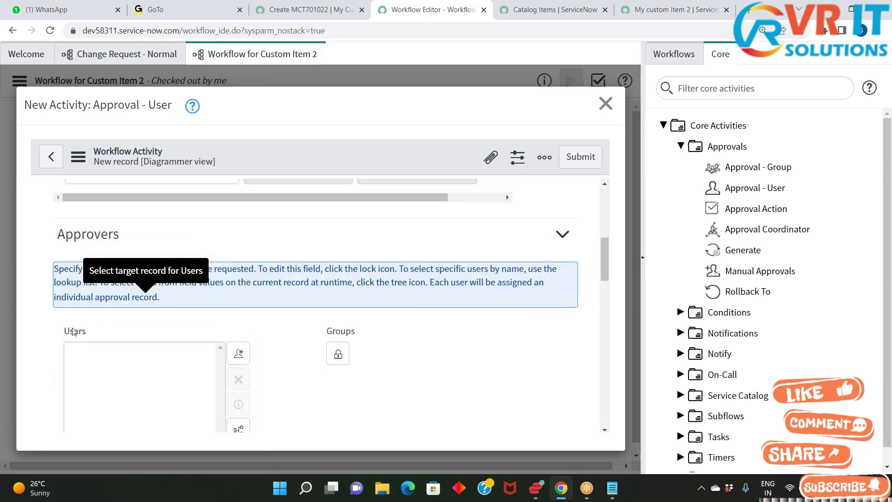
pyautogui.moveTo(62, 332); pyautogui.dragTo(88, 332)
pyautogui.scroll(-4, 221, 295)
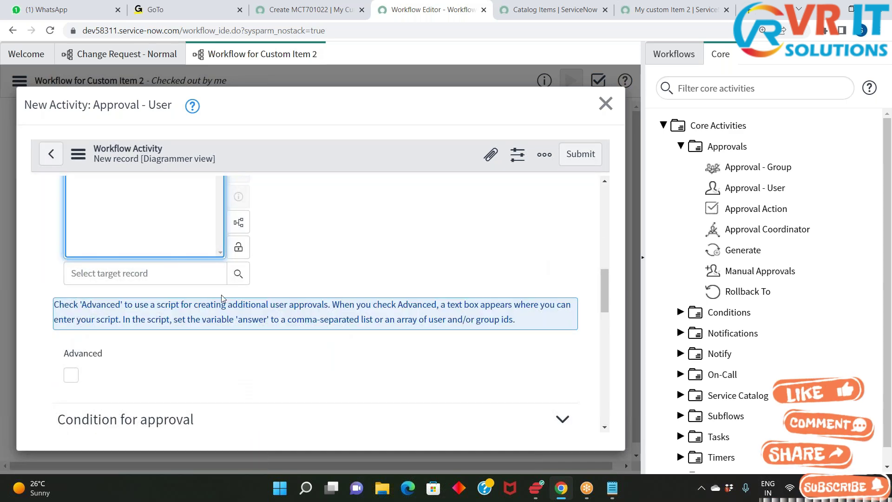
pyautogui.scroll(3, 221, 294)
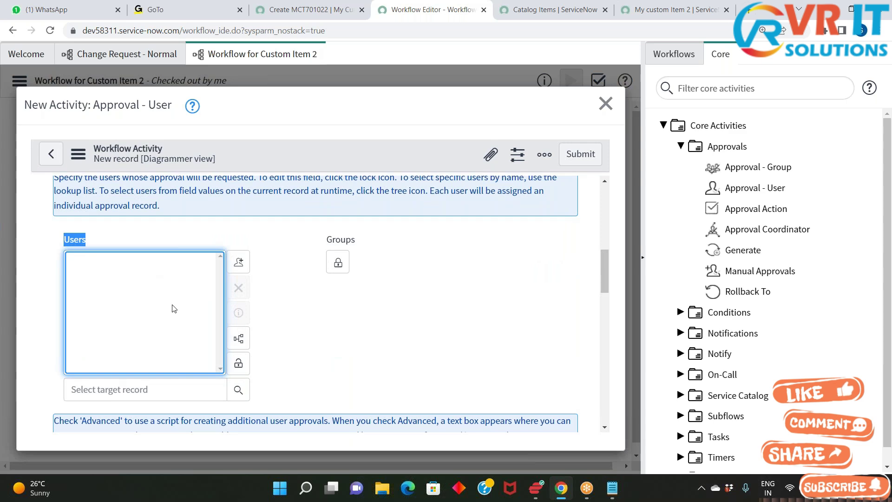
pyautogui.click(239, 391)
pyautogui.scroll(-10, 139, 227)
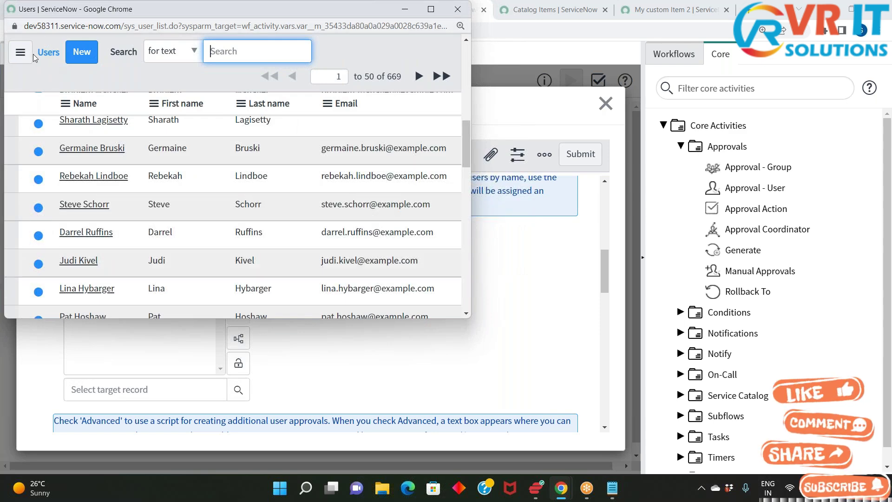
pyautogui.click(238, 389)
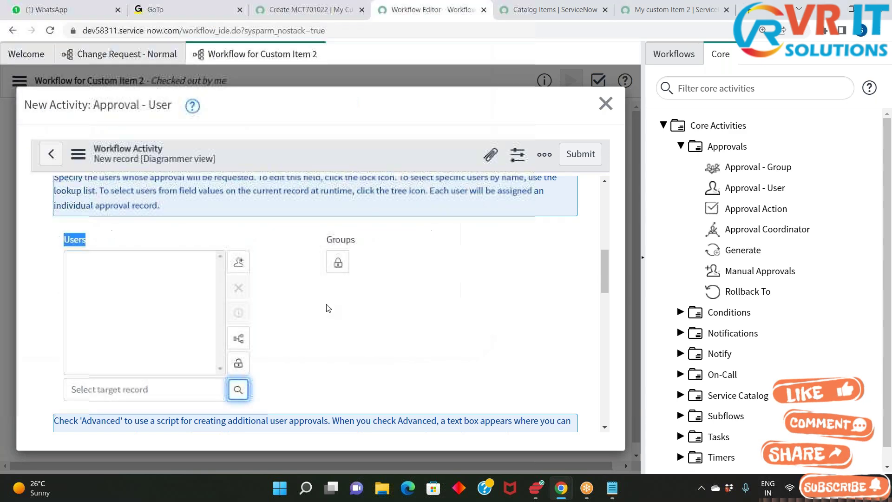
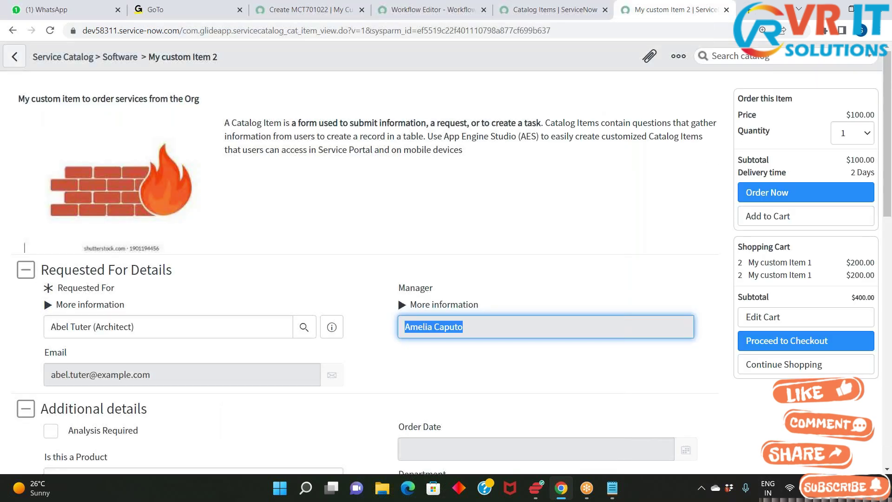
# - Switch to the My custom Item 2 order form and examine the Manager field for the selected requester
pyautogui.click(669, 10)
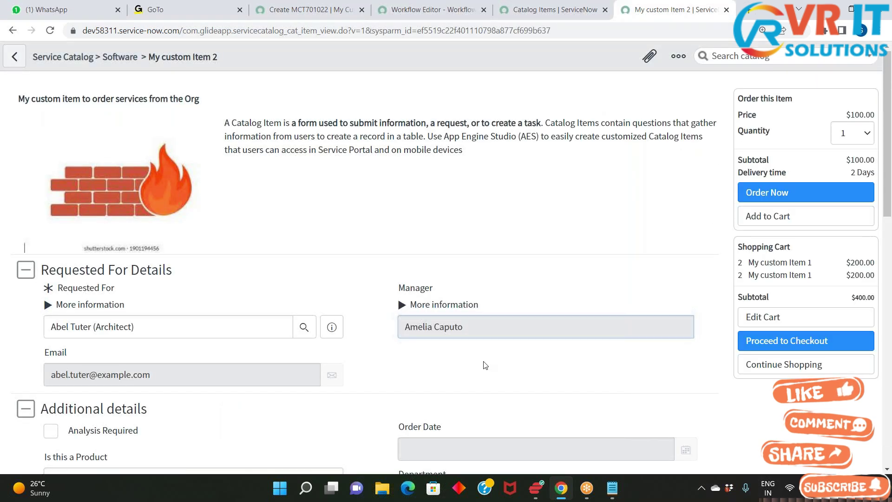
pyautogui.moveTo(462, 328); pyautogui.dragTo(382, 325)
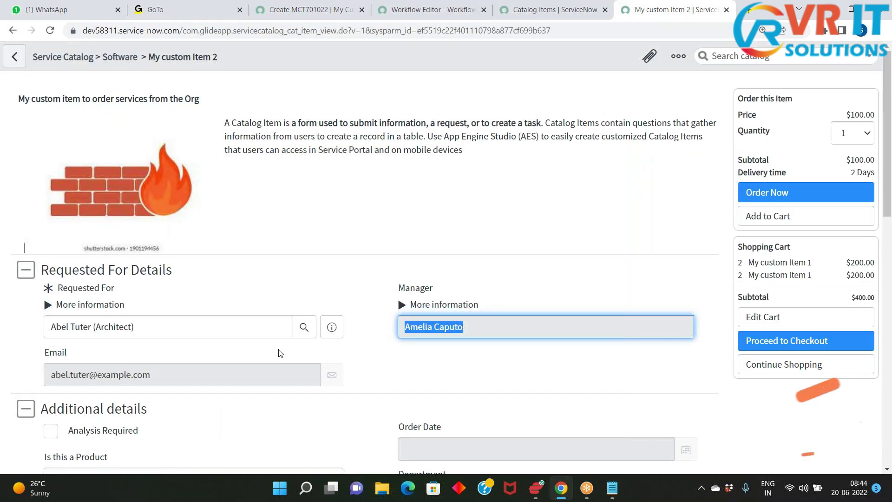
pyautogui.click(483, 328)
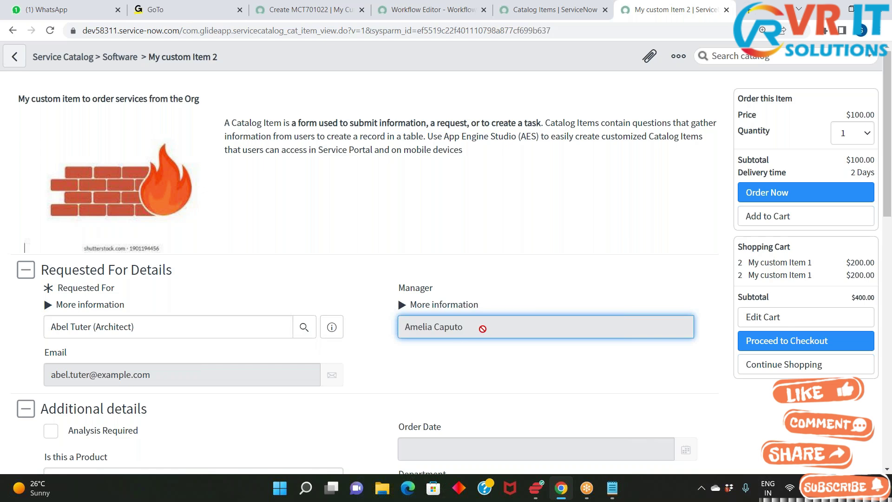
pyautogui.moveTo(512, 331); pyautogui.dragTo(401, 327)
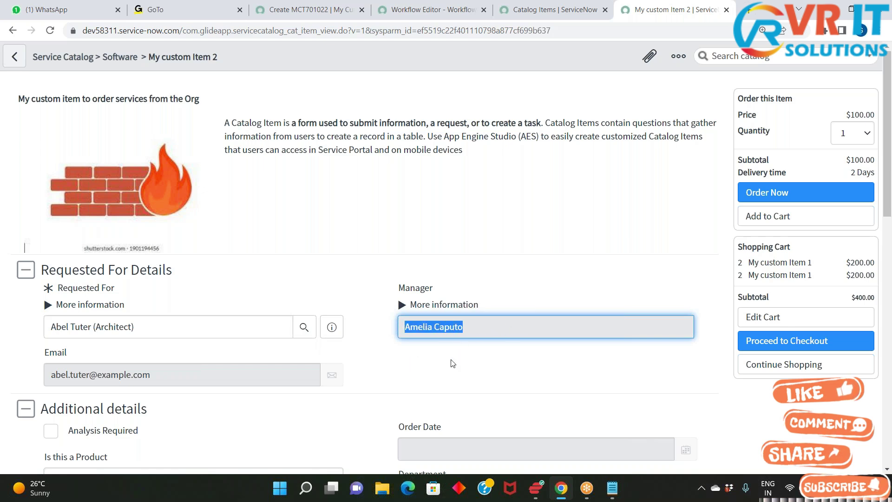
# - Return to the Workflow Editor, unlock the Groups field, browse its group lookup list, and lock Groups again without a selection
pyautogui.click(439, 10)
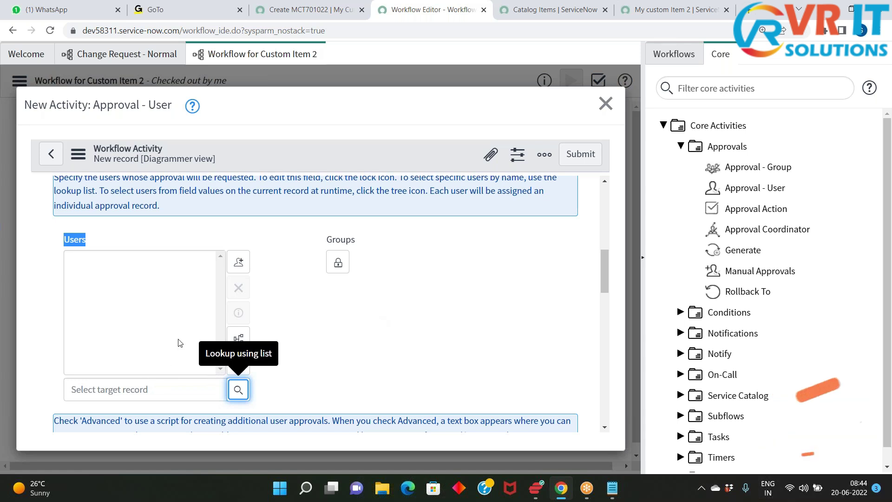
pyautogui.click(345, 363)
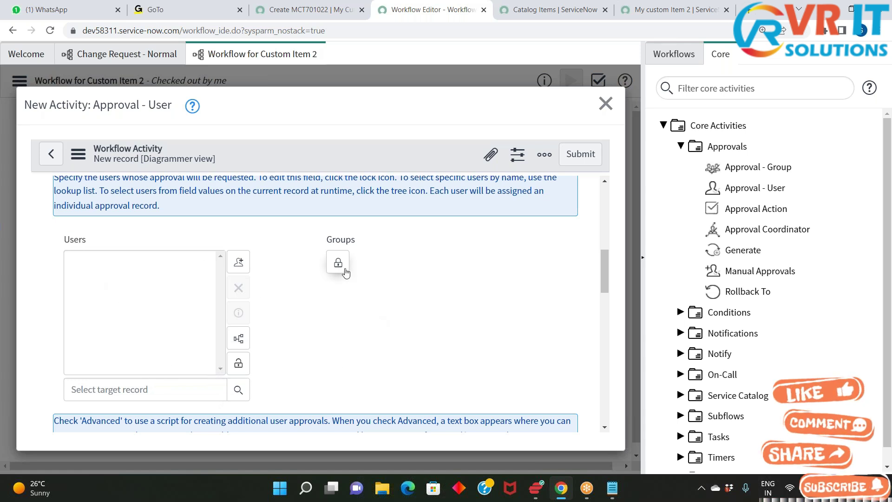
pyautogui.moveTo(360, 242); pyautogui.dragTo(327, 243)
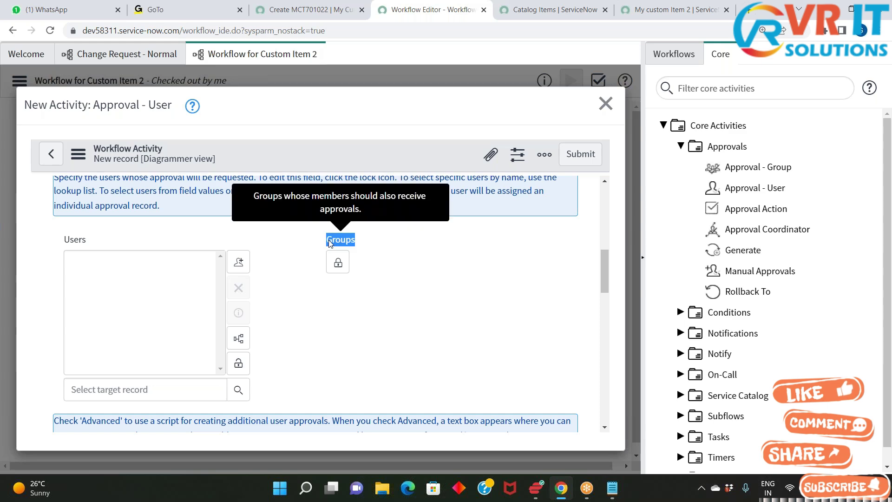
pyautogui.click(342, 266)
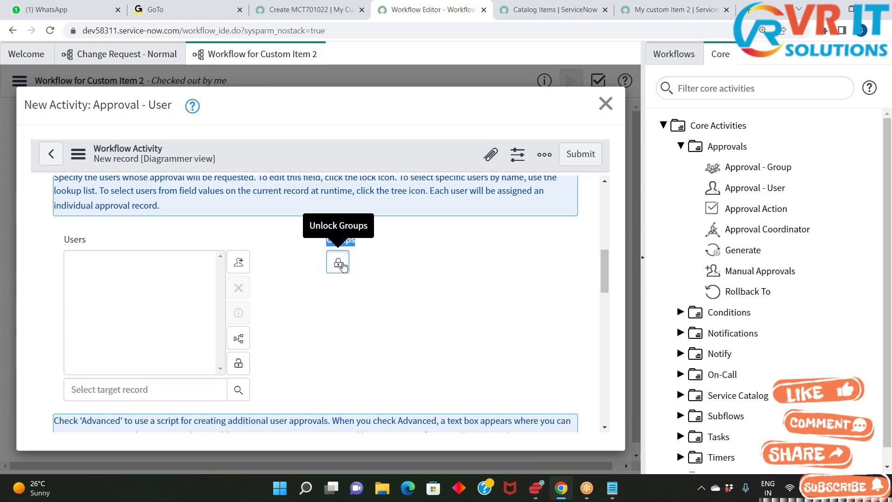
pyautogui.click(502, 391)
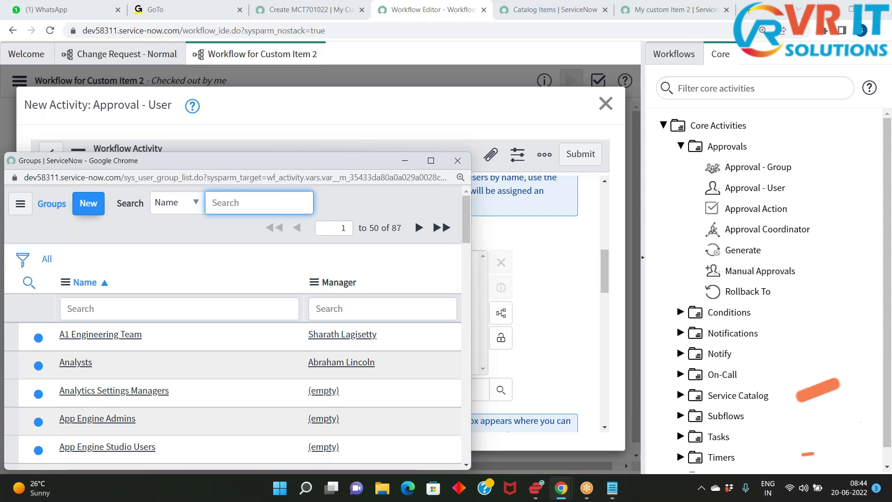
pyautogui.scroll(-3, 125, 360)
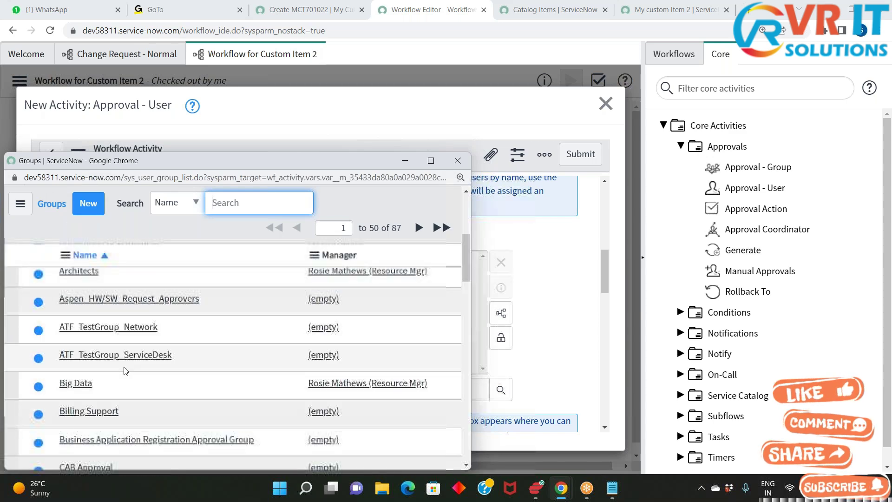
pyautogui.scroll(3, 125, 360)
pyautogui.click(458, 161)
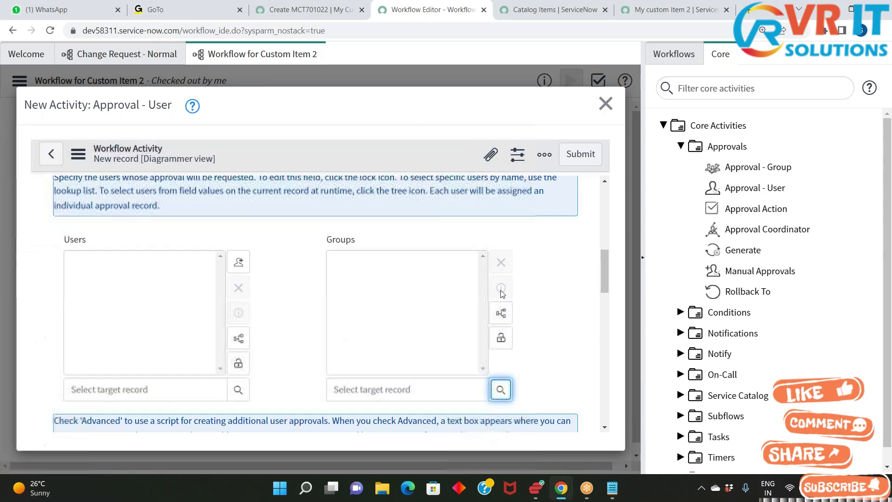
pyautogui.click(501, 338)
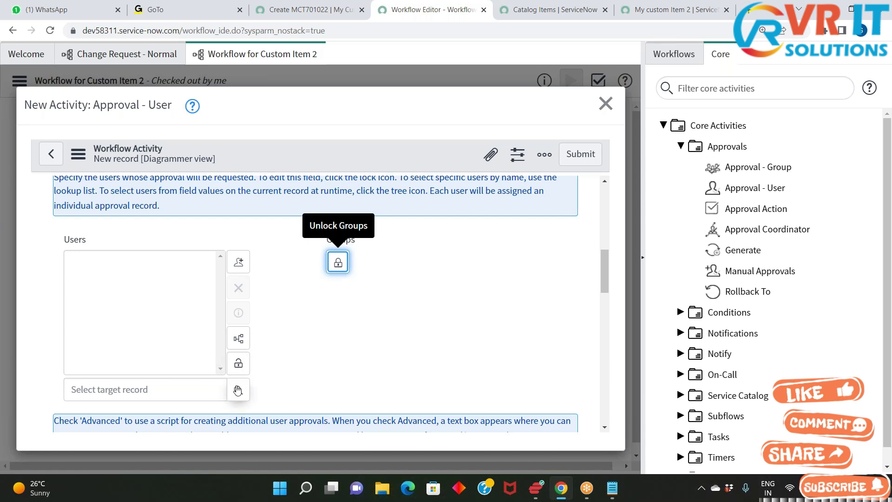
# - Revisit the user lookup for the Users field, dismiss it, and lock Users with no user chosen
pyautogui.moveTo(61, 247); pyautogui.dragTo(86, 248)
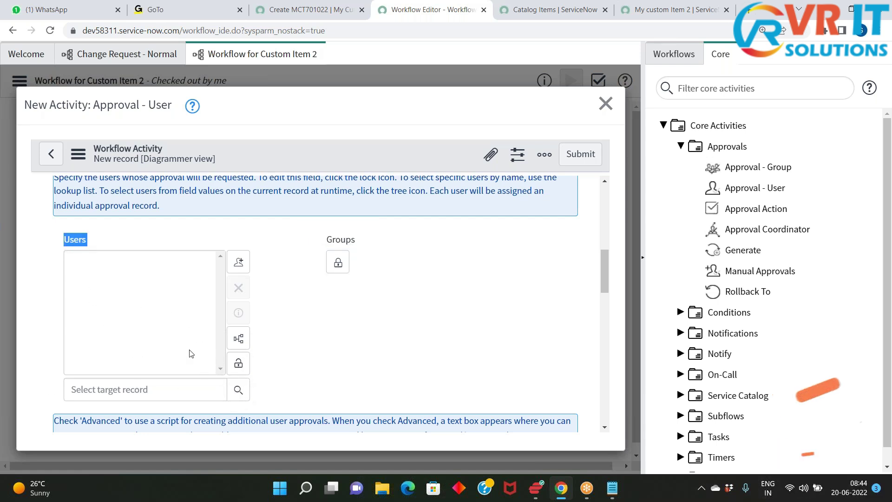
pyautogui.click(242, 391)
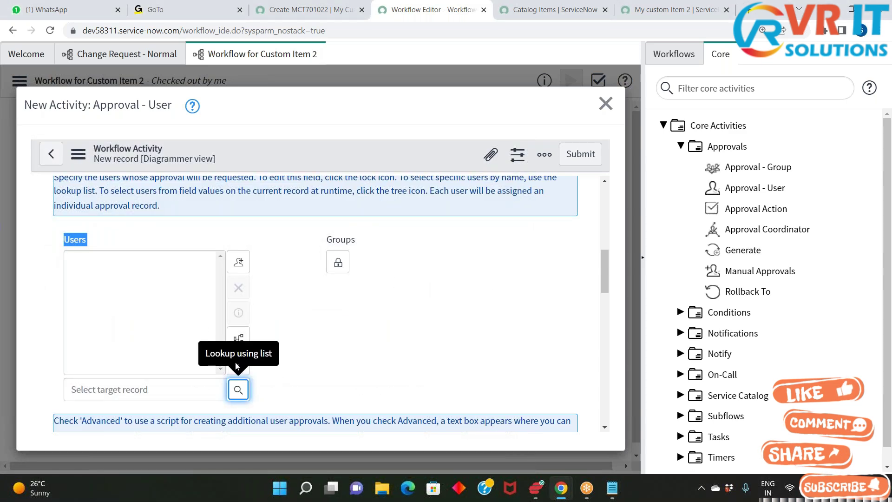
pyautogui.click(416, 362)
pyautogui.click(238, 365)
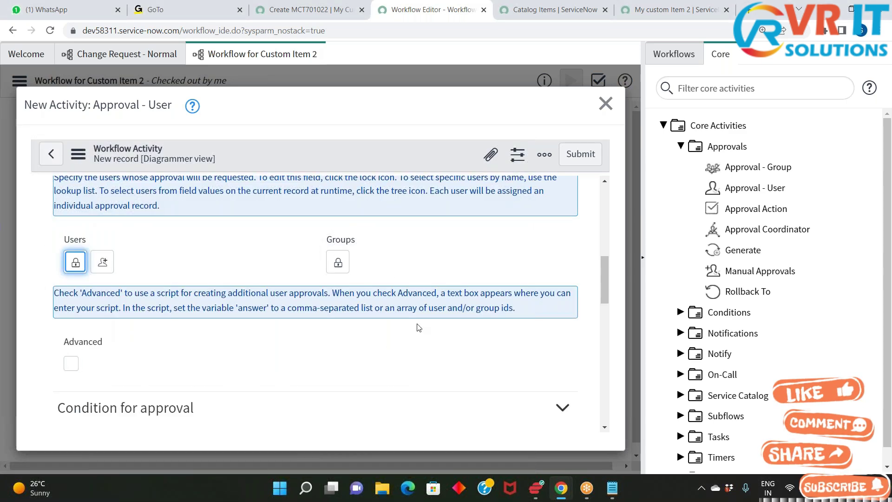
# - Enable the Advanced option under Approvers and bring up the Additional approvers script
pyautogui.scroll(-2, 418, 327)
pyautogui.scroll(3, 72, 249)
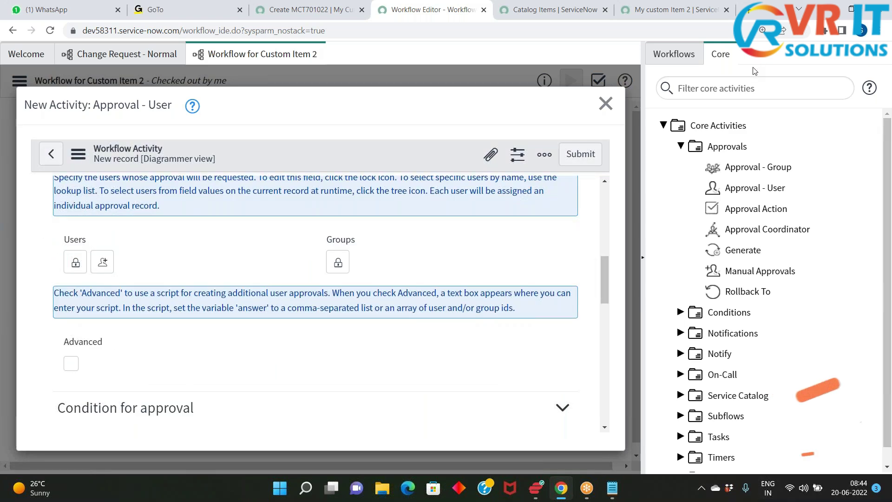
pyautogui.click(72, 364)
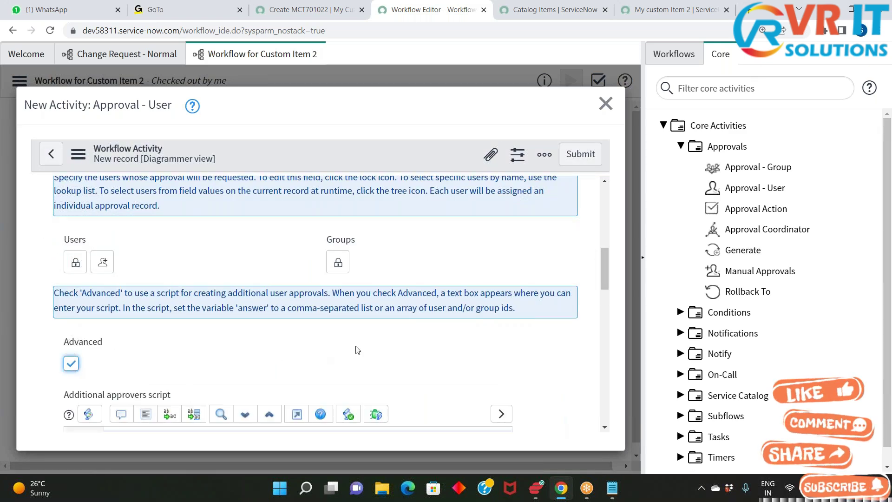
pyautogui.scroll(-3, 400, 330)
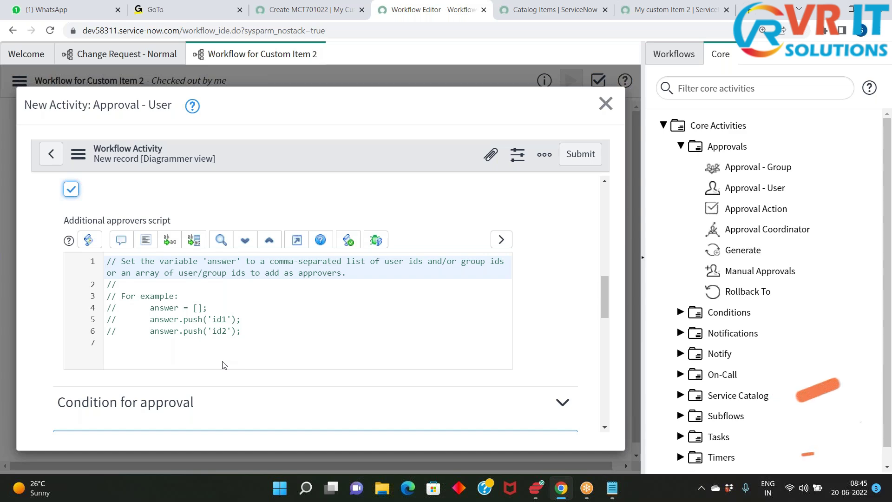
# - Check the Manager value against the Requested For user on the order form, and return to the Workflow Editor
pyautogui.click(653, 9)
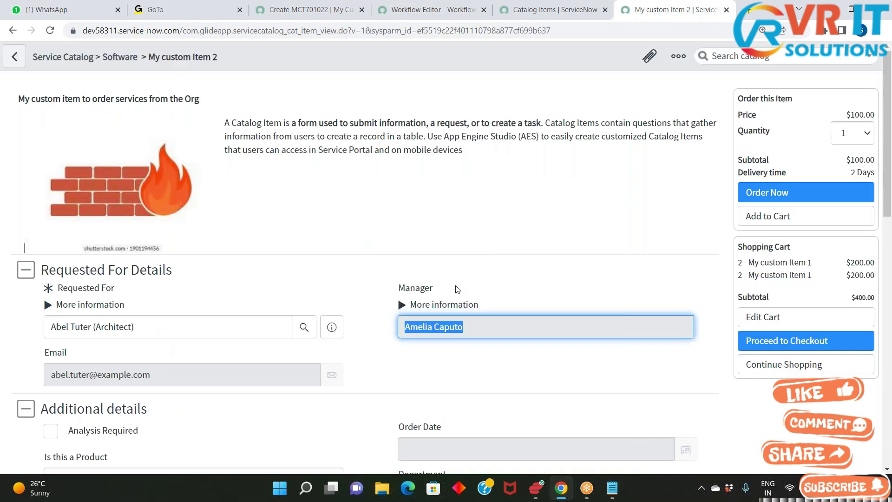
pyautogui.moveTo(474, 328); pyautogui.dragTo(375, 324)
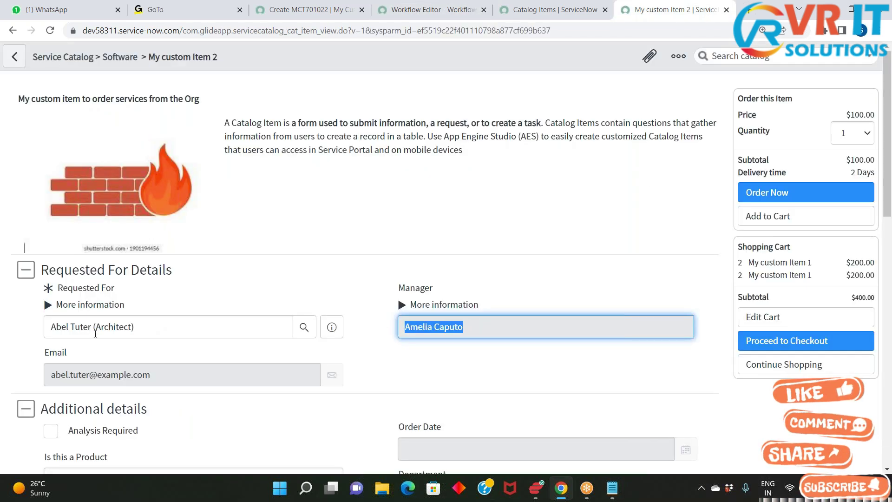
pyautogui.click(428, 9)
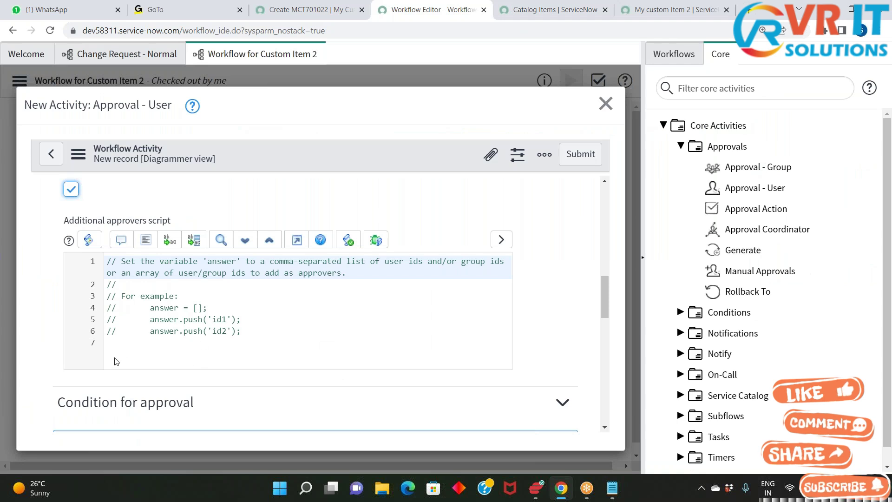
# - Compare the Users and Groups fields with the Advanced option and its Additional approvers script
pyautogui.scroll(5, 192, 367)
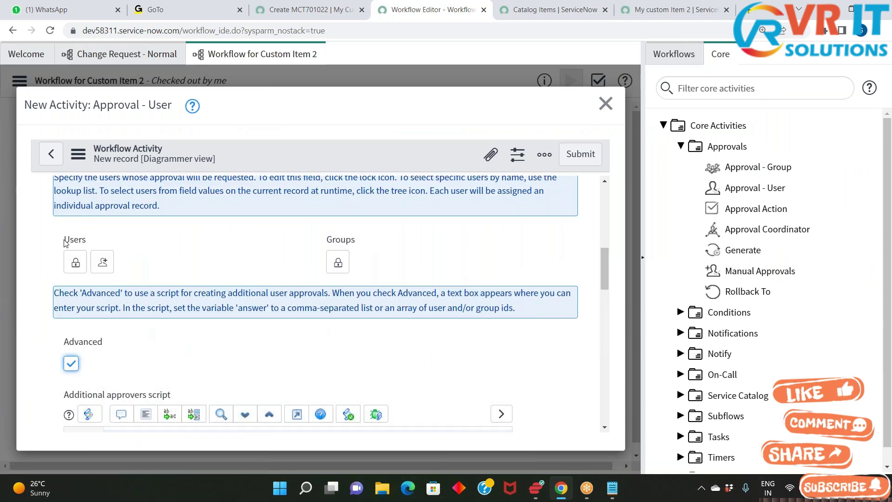
pyautogui.moveTo(64, 239); pyautogui.dragTo(84, 241)
pyautogui.moveTo(367, 243); pyautogui.dragTo(318, 243)
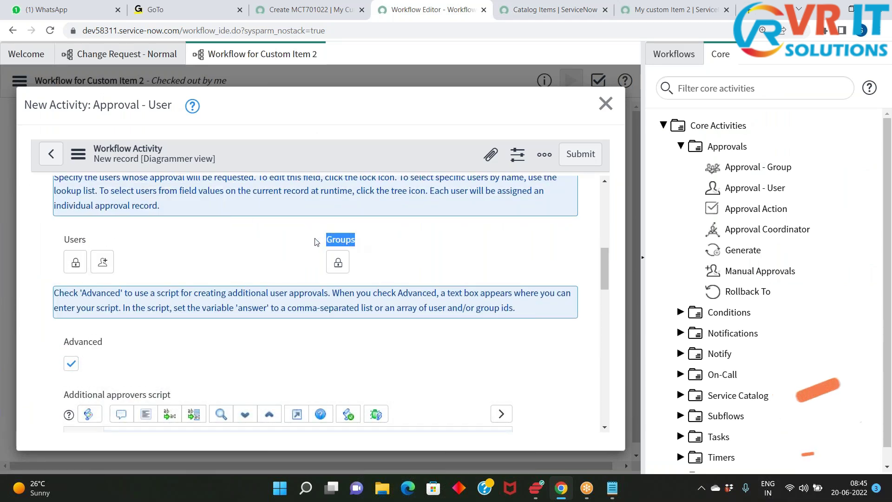
pyautogui.moveTo(61, 240); pyautogui.dragTo(90, 242)
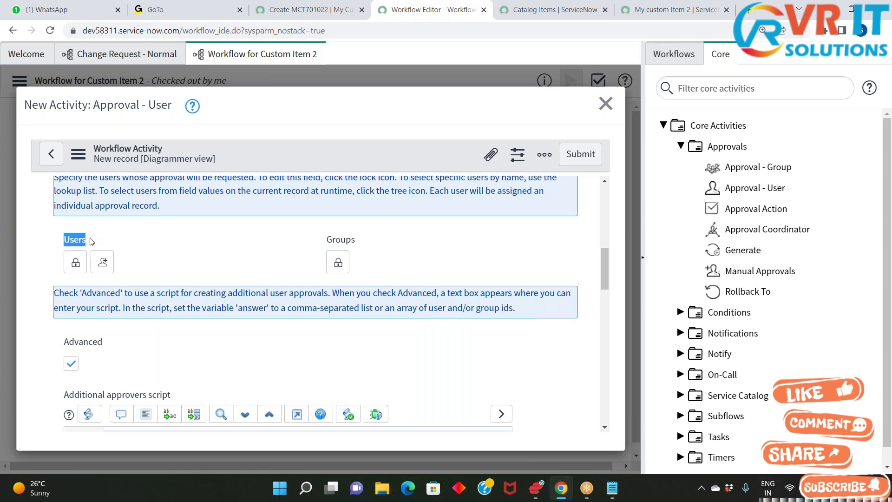
pyautogui.click(168, 262)
pyautogui.moveTo(93, 242); pyautogui.dragTo(62, 240)
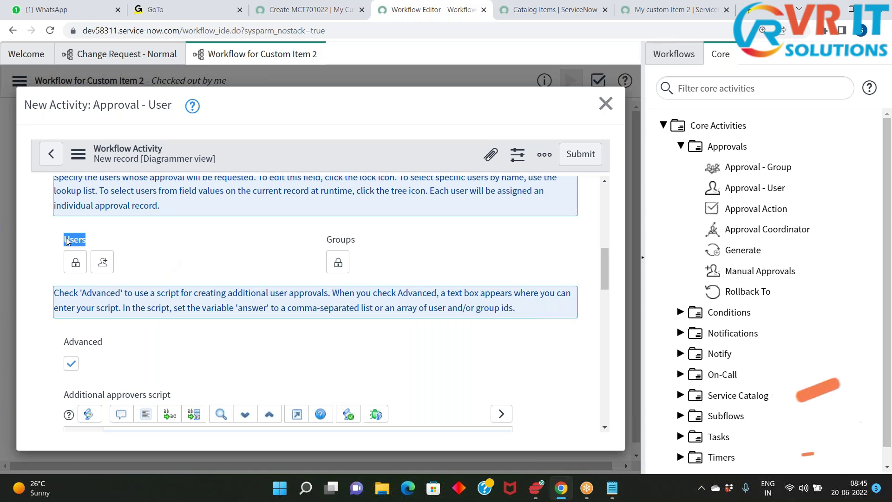
pyautogui.moveTo(356, 246); pyautogui.dragTo(327, 240)
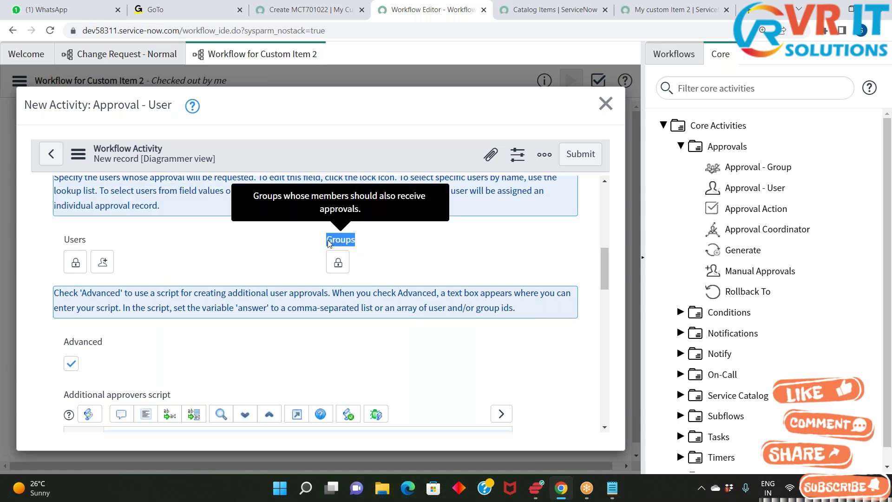
pyautogui.click(229, 246)
pyautogui.scroll(-4, 247, 367)
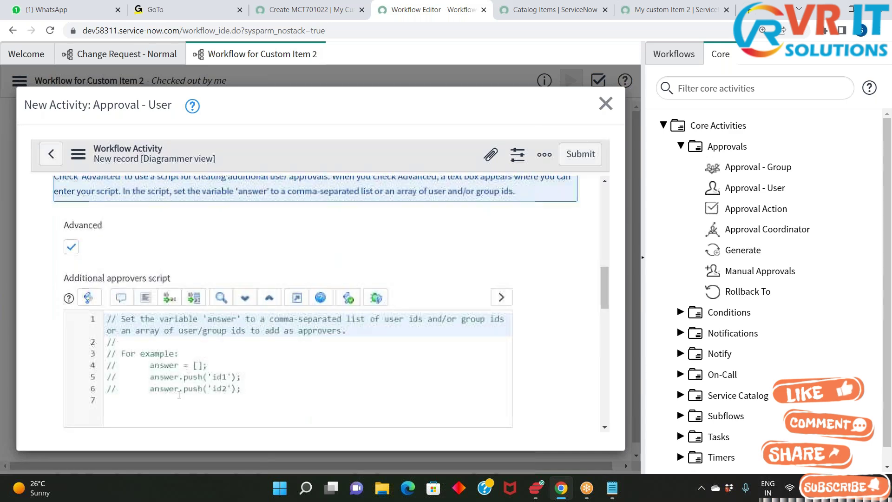
pyautogui.scroll(3, 332, 363)
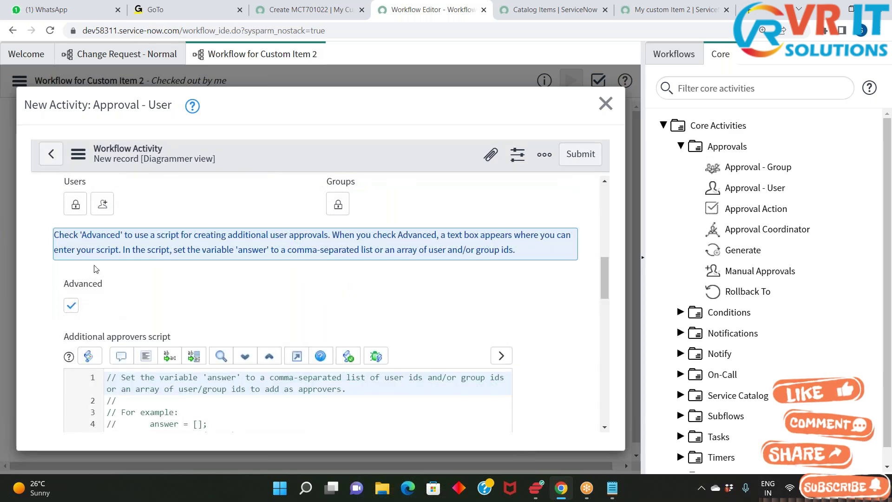
# - Review the Users and Groups fields, the note on the Advanced option, and the Additional approvers script area
pyautogui.moveTo(92, 183); pyautogui.dragTo(79, 156)
pyautogui.scroll(-4, 357, 342)
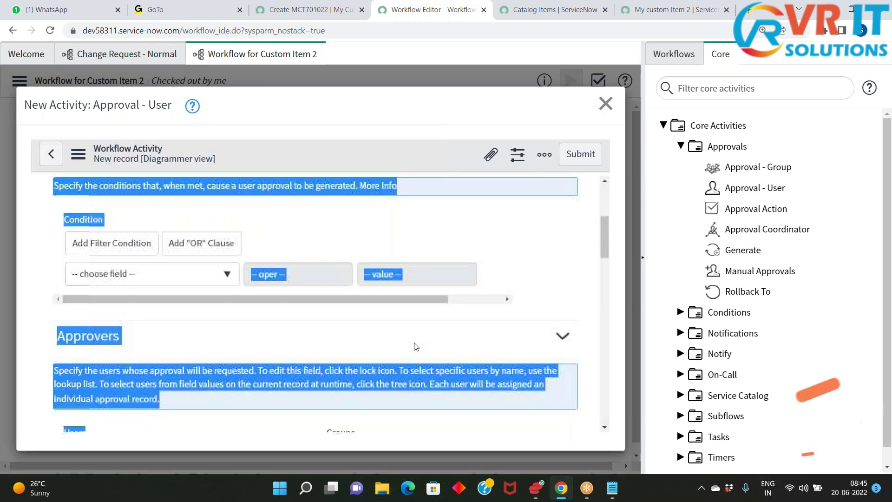
pyautogui.click(155, 263)
pyautogui.moveTo(96, 256); pyautogui.dragTo(62, 250)
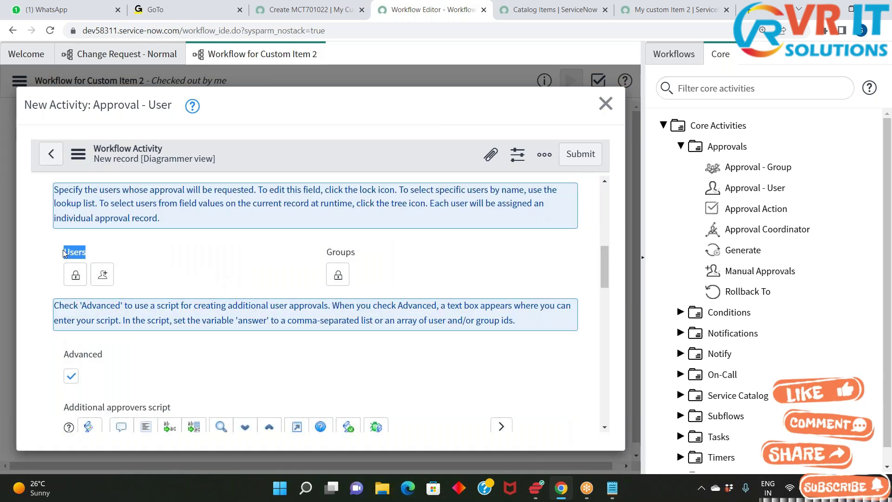
pyautogui.moveTo(367, 255); pyautogui.dragTo(324, 253)
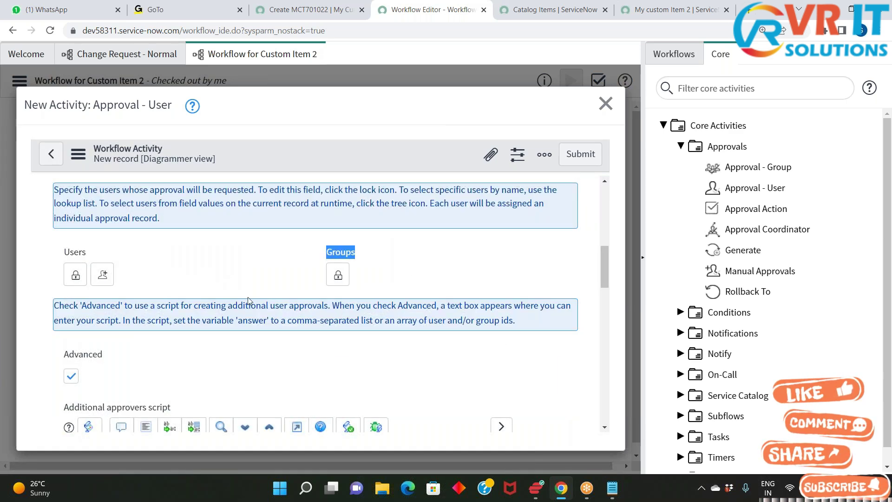
pyautogui.scroll(-3, 247, 297)
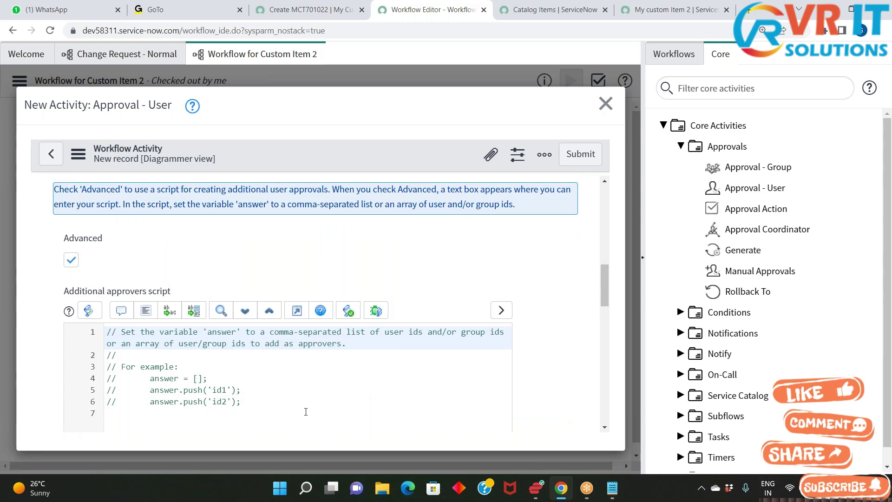
pyautogui.scroll(-3, 305, 412)
pyautogui.scroll(3, 305, 412)
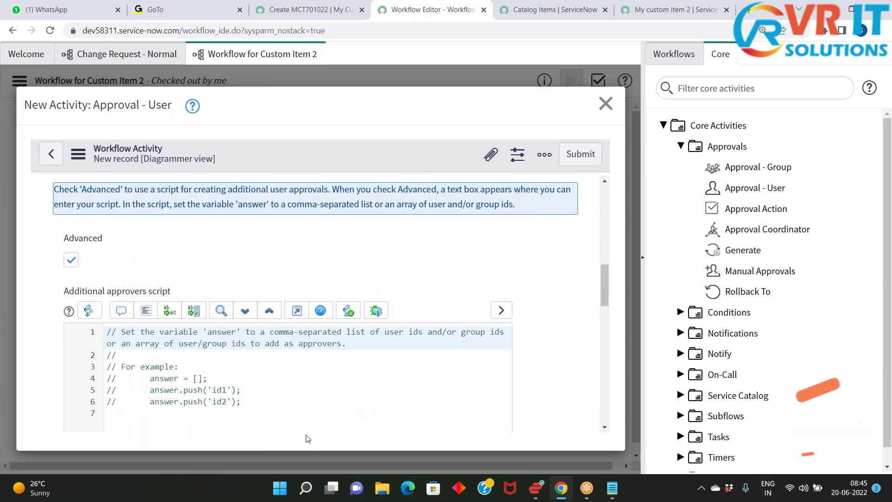
pyautogui.scroll(-2, 306, 418)
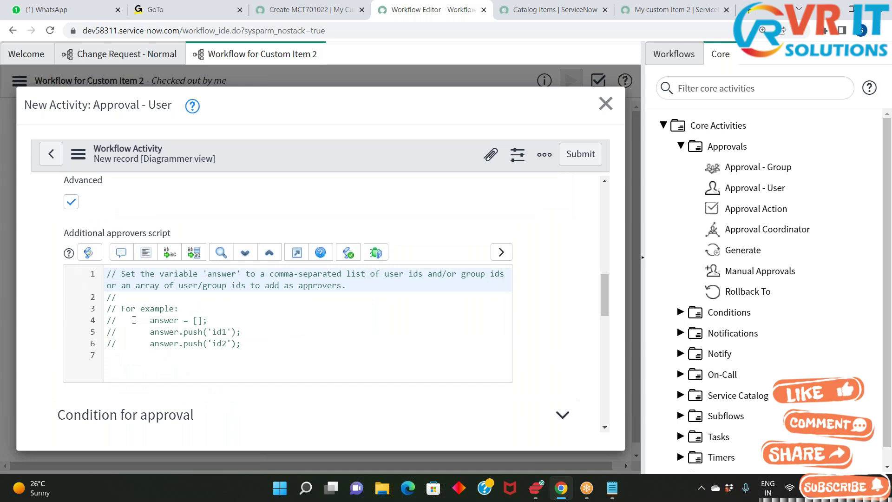
# - Examine the commented example in the Additional approvers script, from the answer array declaration to the id1 and id2 entries
pyautogui.moveTo(144, 321); pyautogui.dragTo(219, 321)
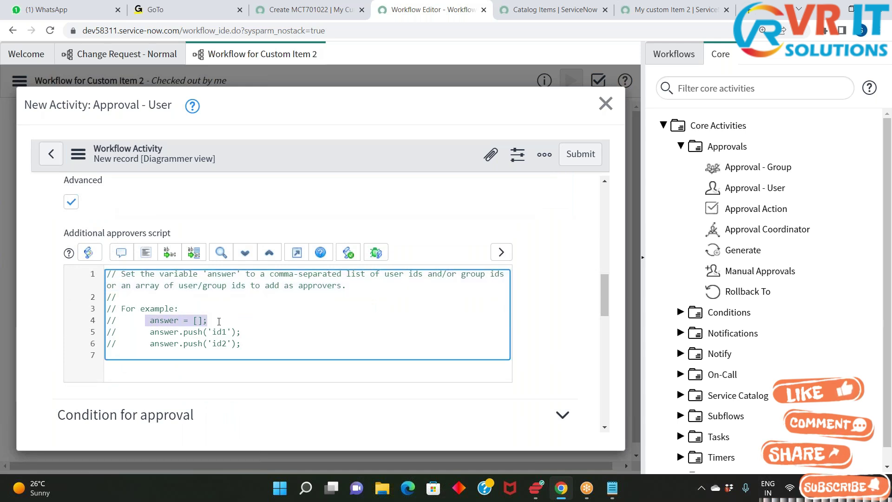
pyautogui.click(340, 367)
pyautogui.moveTo(120, 309); pyautogui.dragTo(238, 344)
pyautogui.click(251, 335)
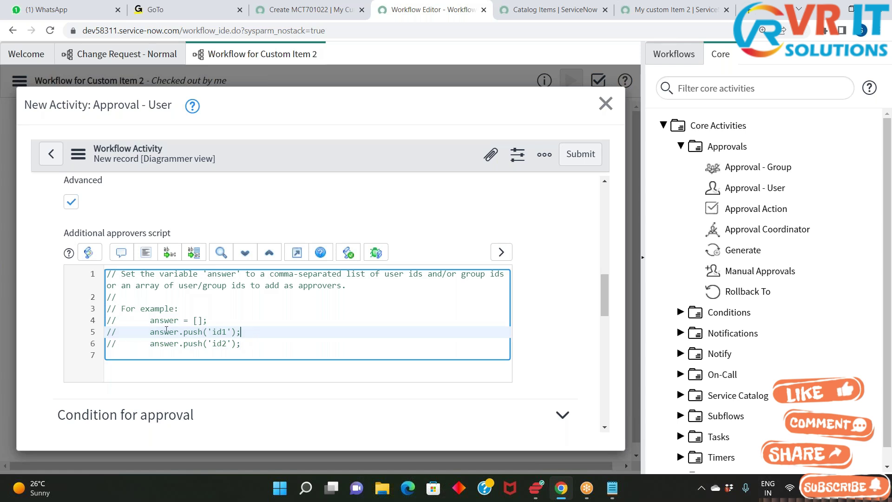
pyautogui.moveTo(144, 320); pyautogui.dragTo(209, 322)
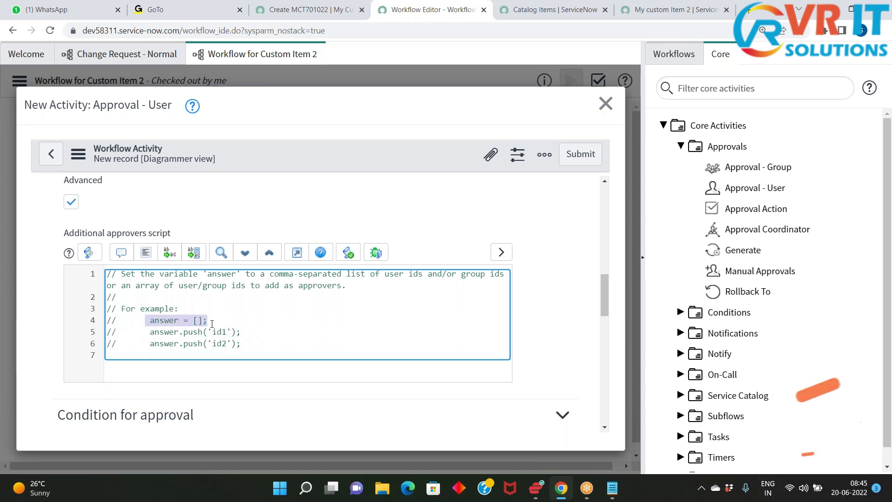
pyautogui.doubleClick(170, 321)
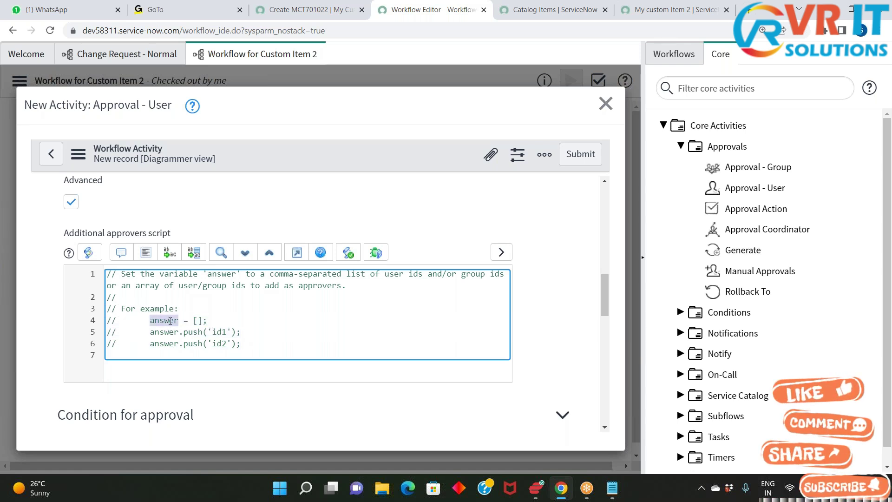
pyautogui.click(200, 320)
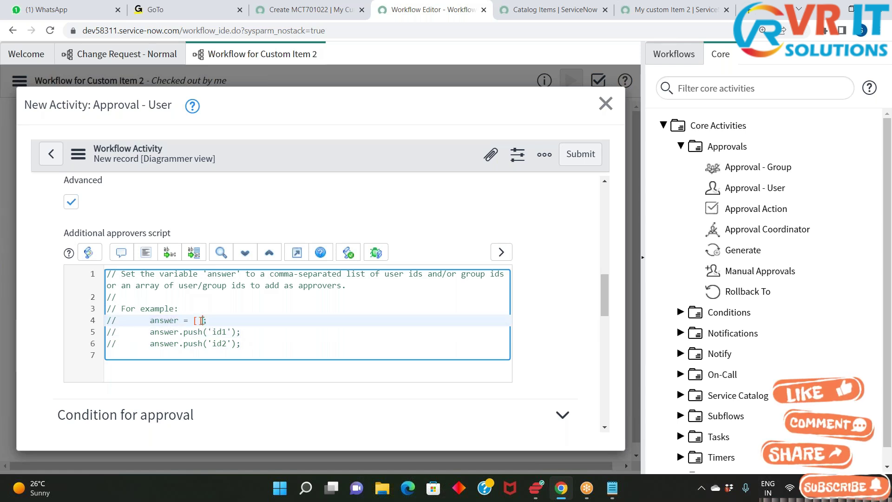
pyautogui.doubleClick(222, 330)
pyautogui.doubleClick(223, 343)
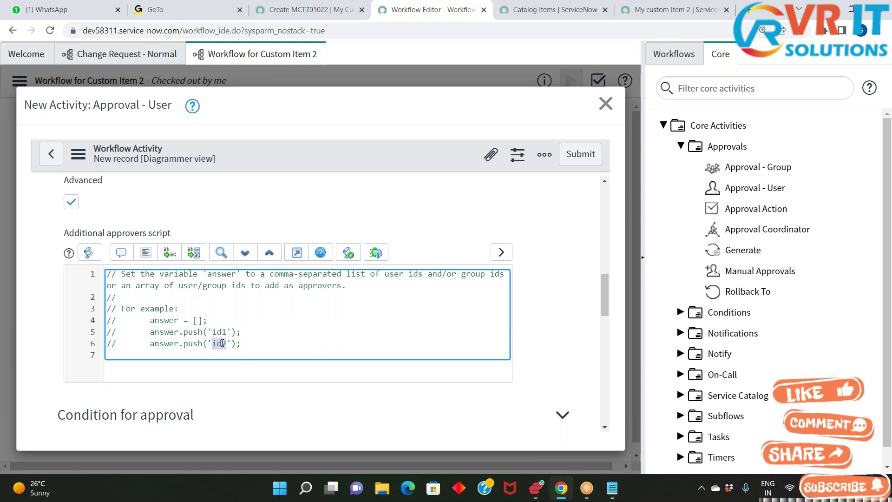
# - Study how the example's push calls add id1 and id2 to the answer array
pyautogui.doubleClick(191, 332)
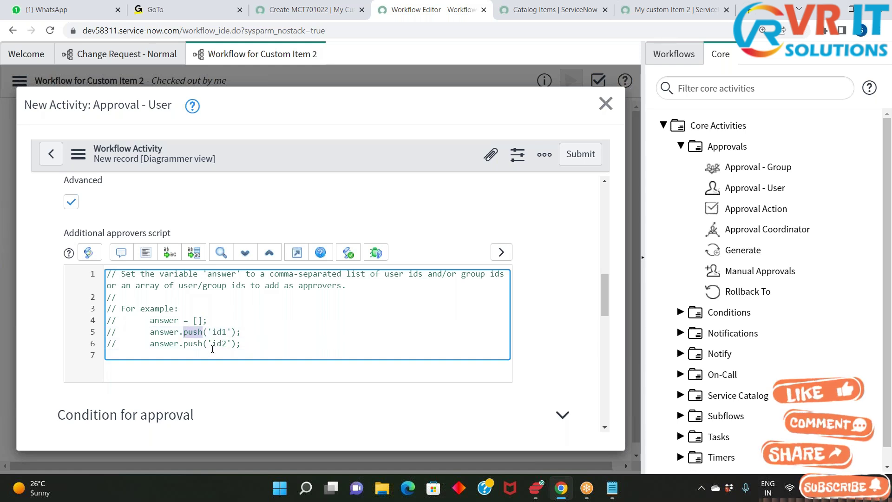
pyautogui.doubleClick(193, 332)
pyautogui.click(217, 330)
pyautogui.doubleClick(217, 331)
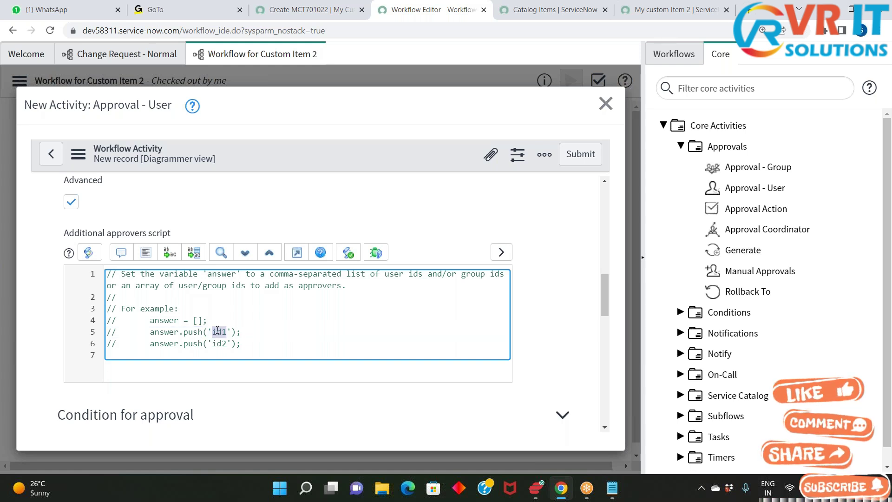
pyautogui.doubleClick(163, 321)
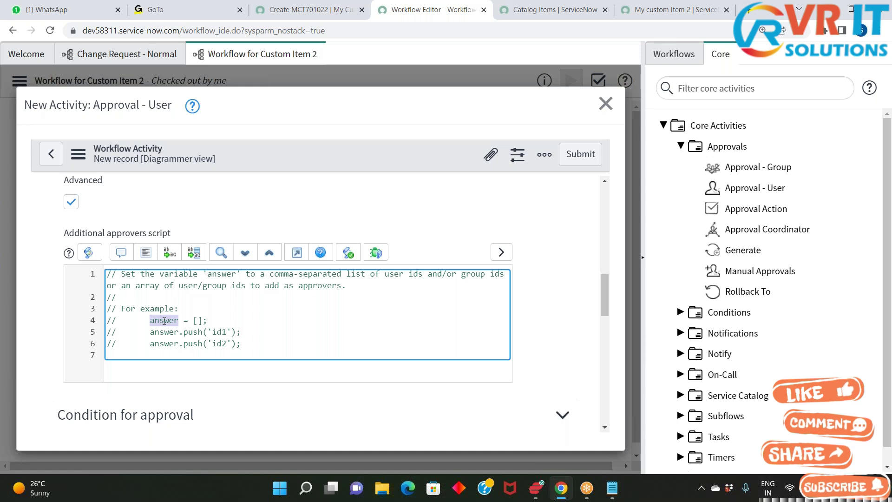
pyautogui.doubleClick(217, 332)
pyautogui.click(221, 342)
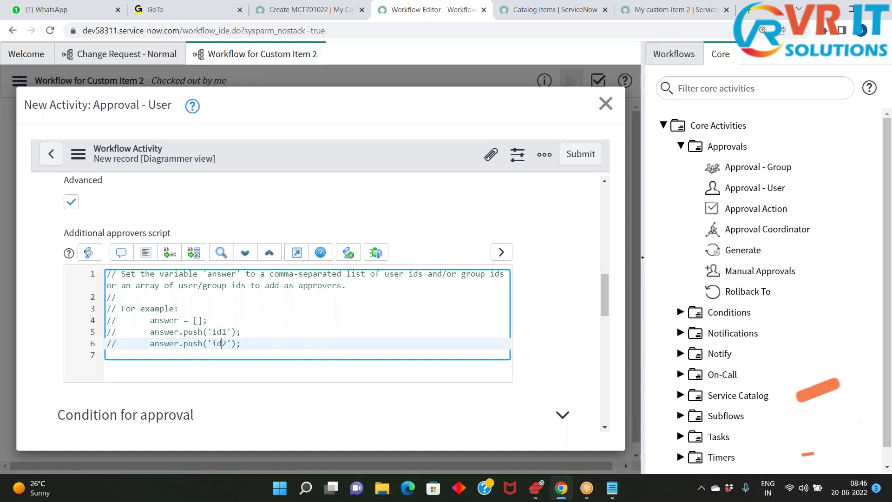
pyautogui.doubleClick(221, 343)
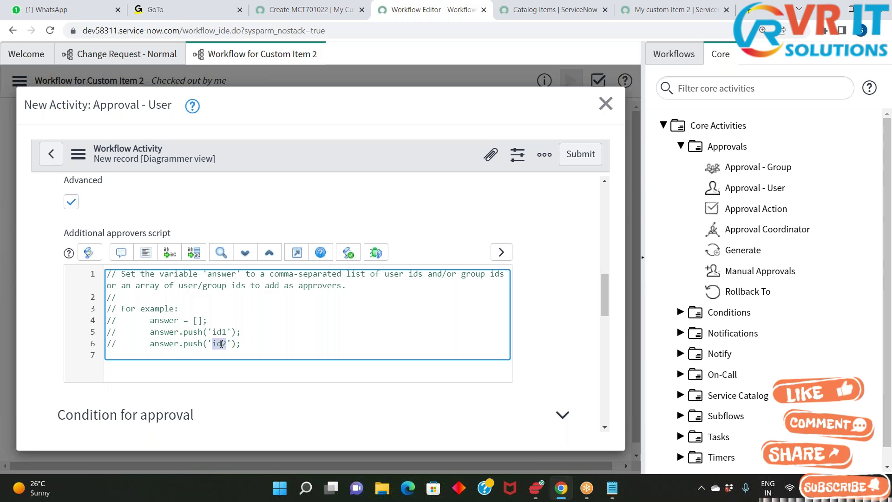
# - Look at the Manager field on the My custom Item 2 order form and return to the Workflow Editor
pyautogui.click(676, 10)
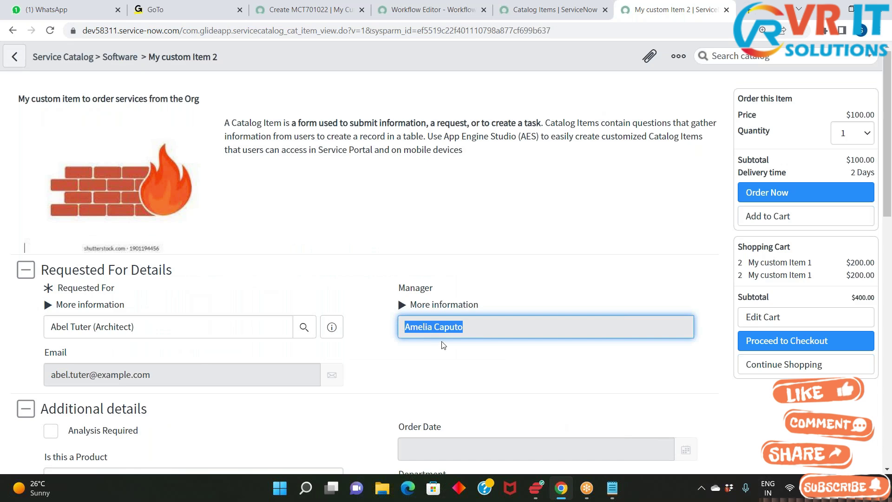
pyautogui.click(544, 10)
pyautogui.click(455, 9)
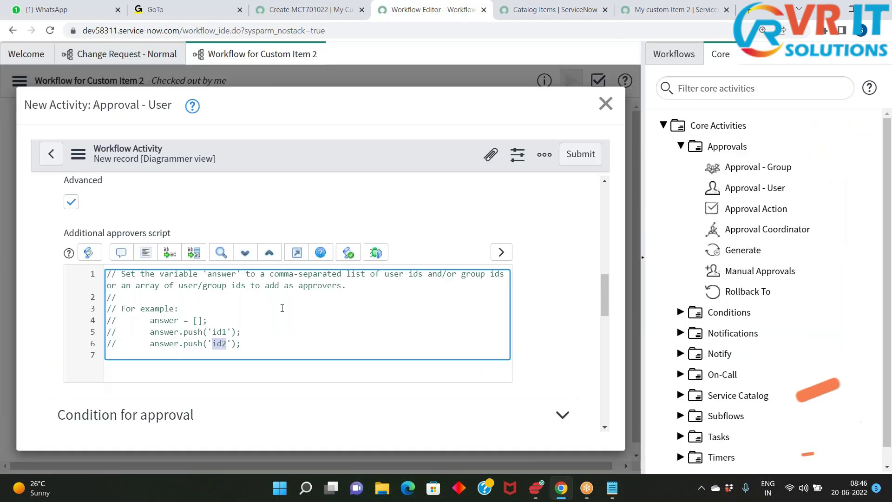
# - Add three blank lines below the answer.push('id2') example line in the Additional approvers script
pyautogui.click(249, 343)
pyautogui.moveTo(248, 343); pyautogui.dragTo(147, 340)
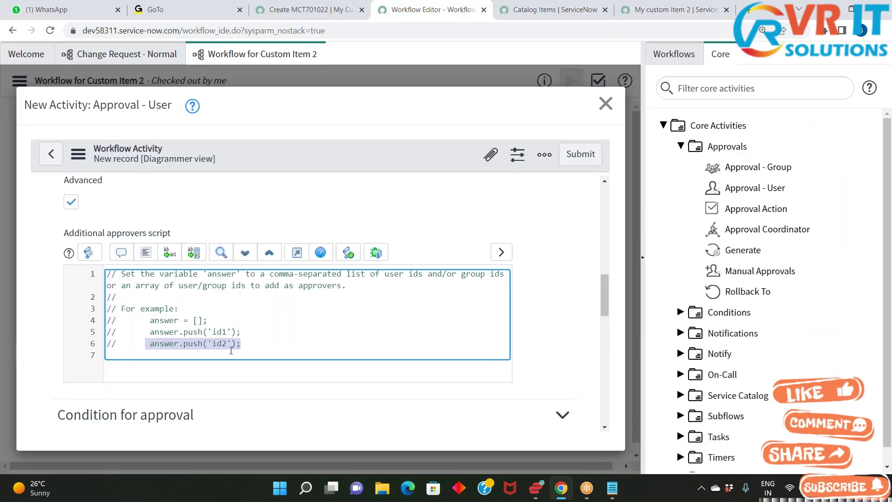
pyautogui.click(260, 345)
pyautogui.press('Return')
pyautogui.press('Return')
pyautogui.press('Return')
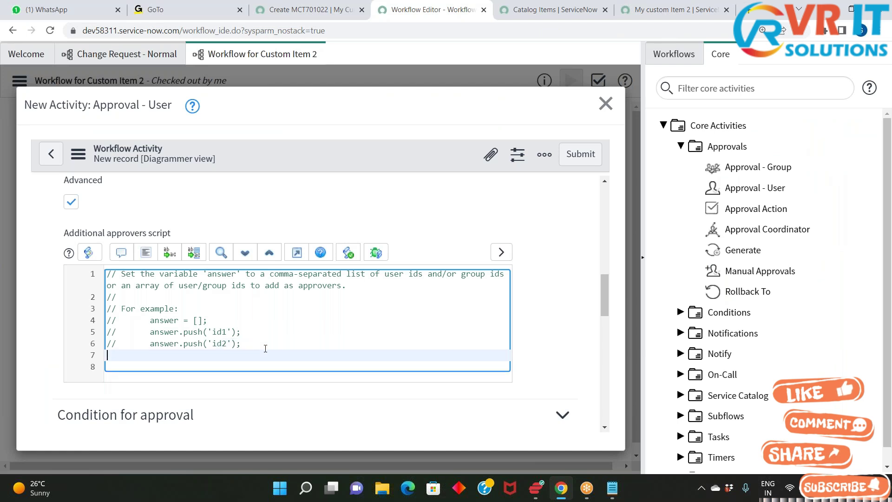
# - Compare the Manager and Requested For fields on the order form, and go back to the approvers script
pyautogui.click(674, 9)
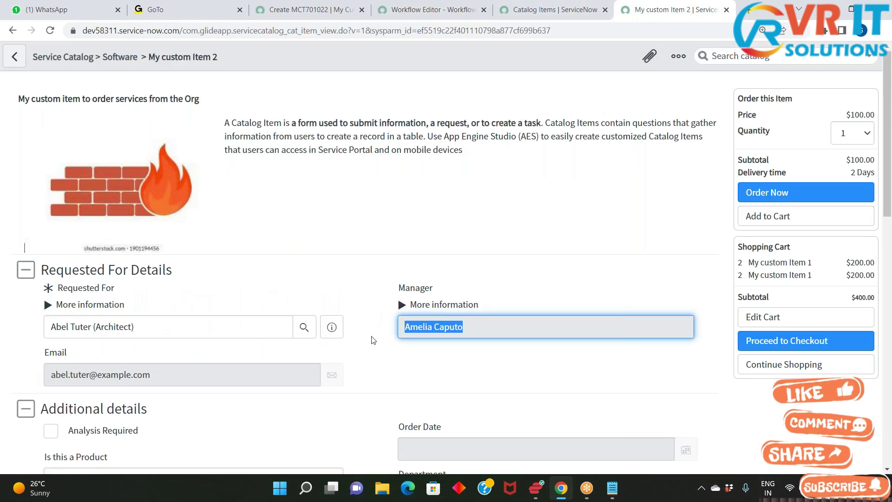
pyautogui.click(429, 373)
pyautogui.click(447, 324)
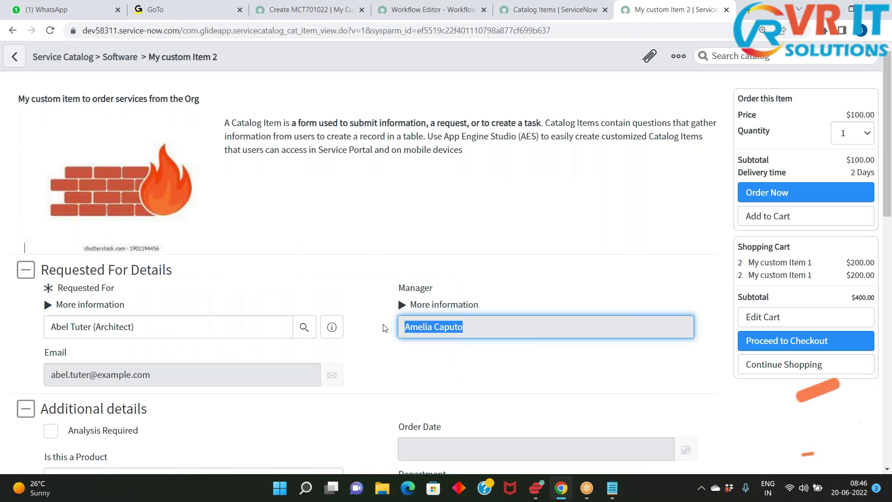
pyautogui.click(121, 325)
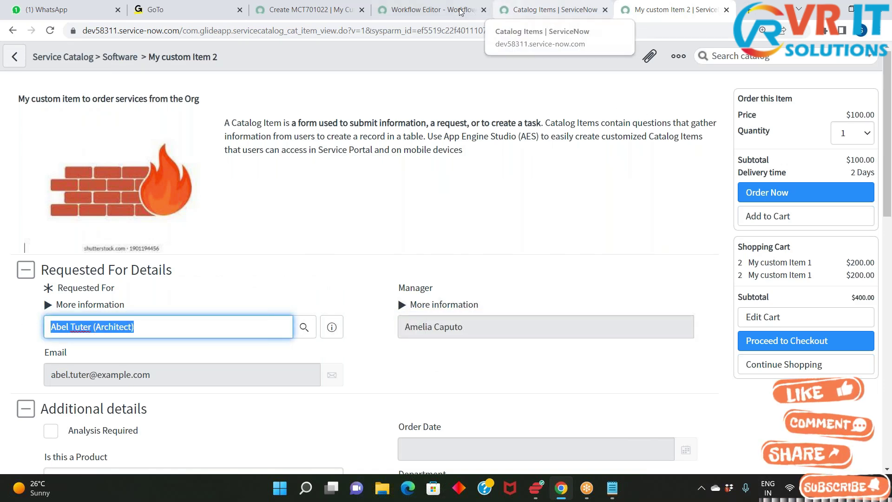
pyautogui.click(430, 9)
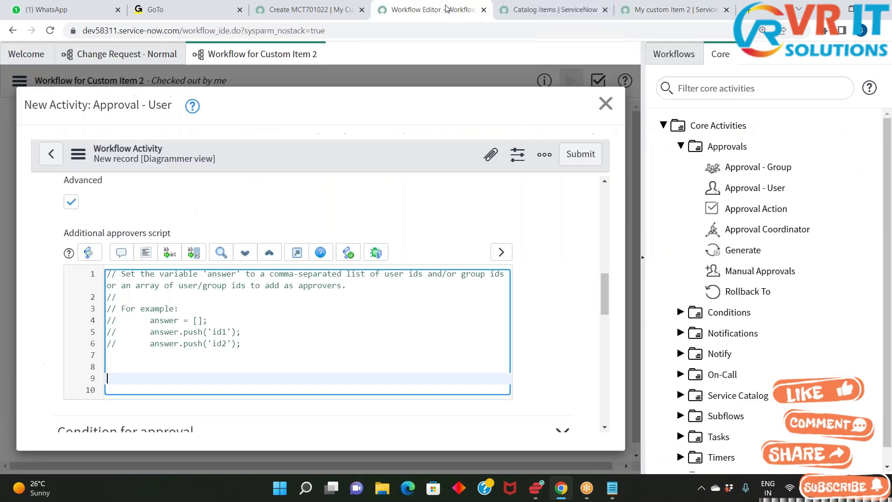
# - Start a declaration on line 8 of the Additional approvers script with var mgr = current.variables
pyautogui.click(270, 366)
pyautogui.write('va')
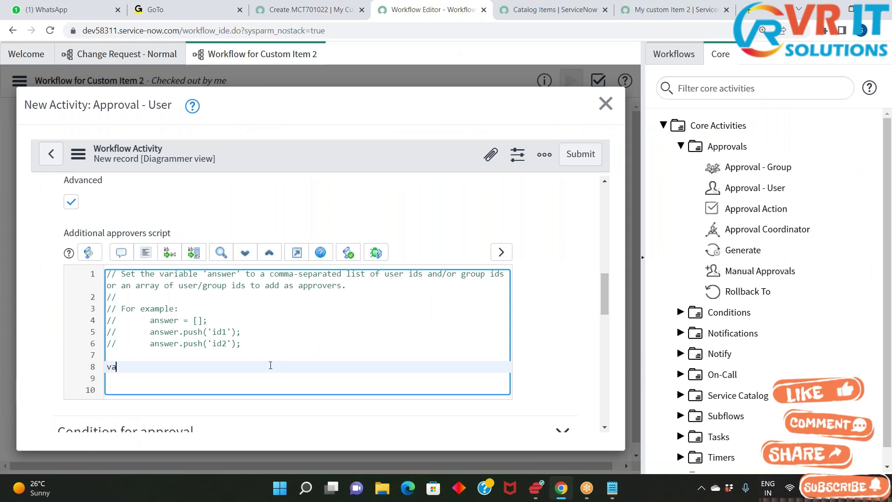
pyautogui.write('r mgr')
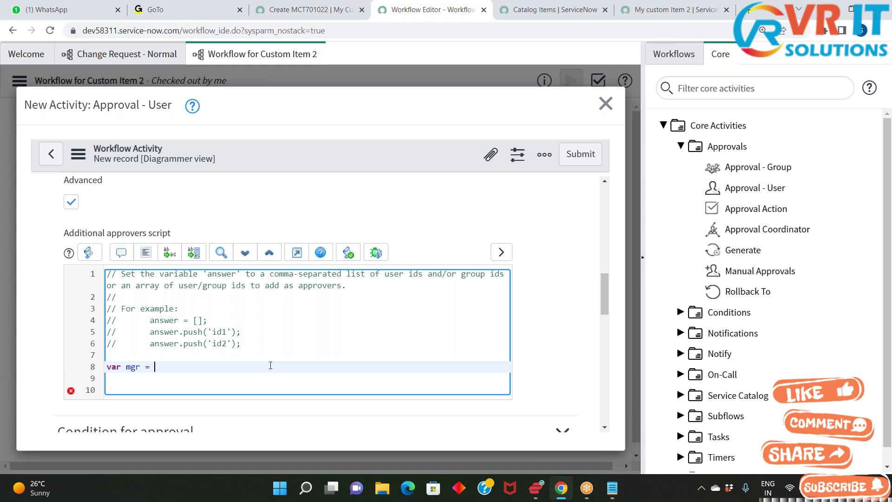
pyautogui.write(' = curren')
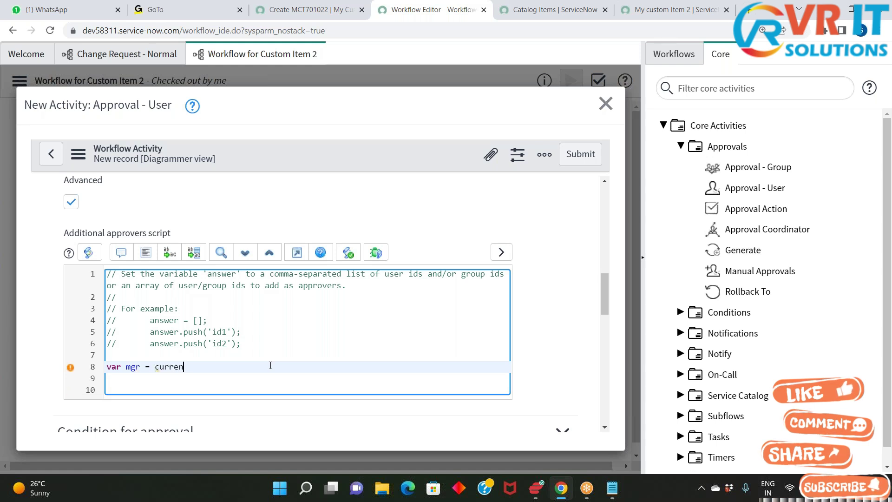
pyautogui.write('t.')
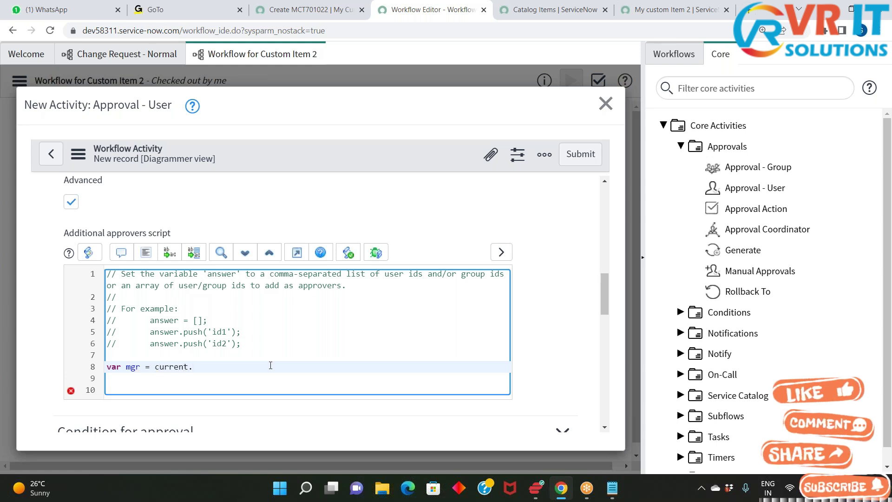
pyautogui.write('variables')
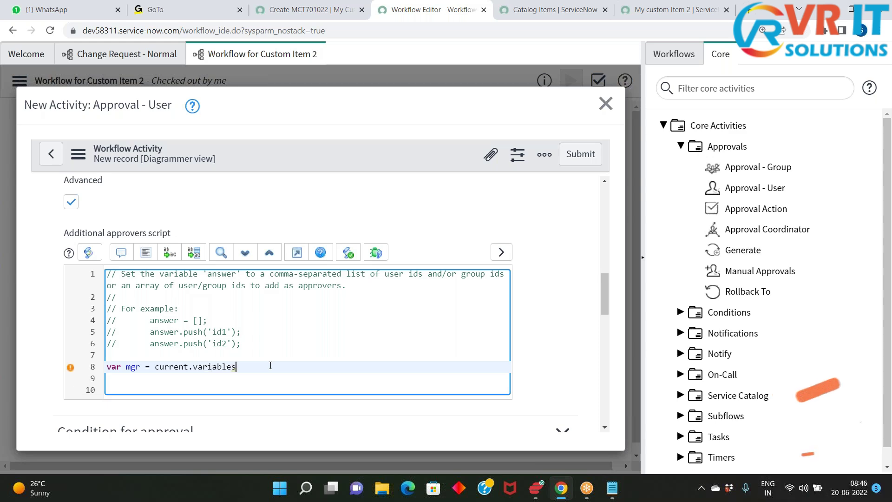
# - Check the My custom Item 2 order form, and add a dot after current.variables on line 8 of the Additional approvers script
pyautogui.click(640, 8)
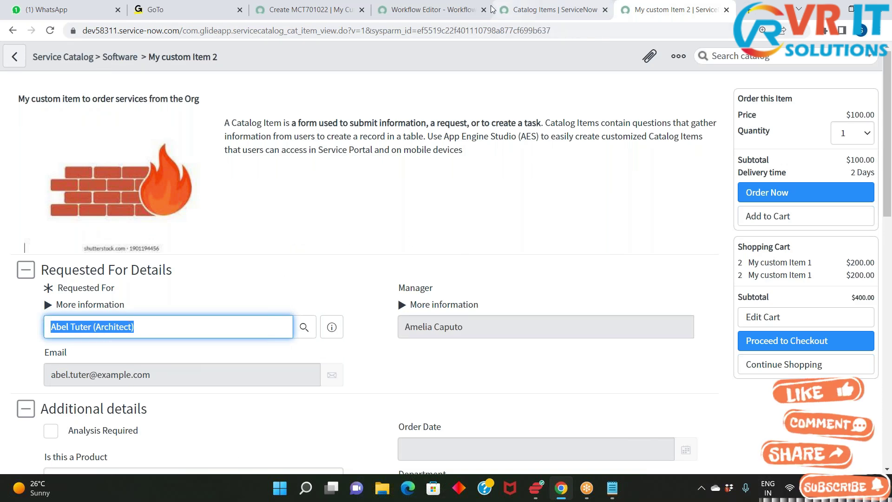
pyautogui.click(441, 8)
pyautogui.doubleClick(219, 367)
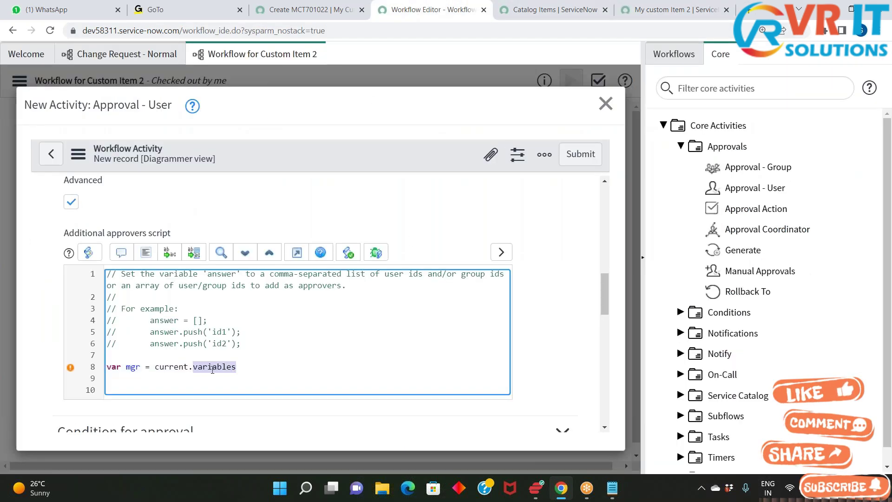
pyautogui.doubleClick(167, 368)
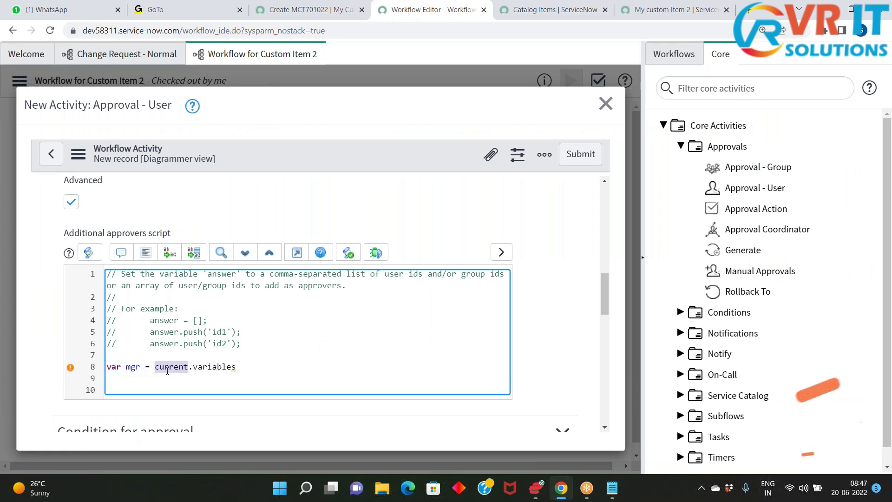
pyautogui.click(217, 367)
pyautogui.doubleClick(217, 367)
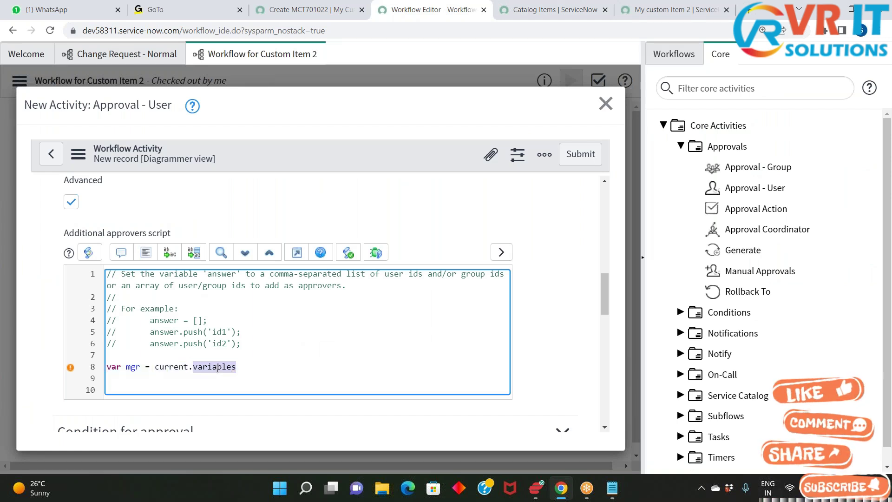
pyautogui.click(243, 369)
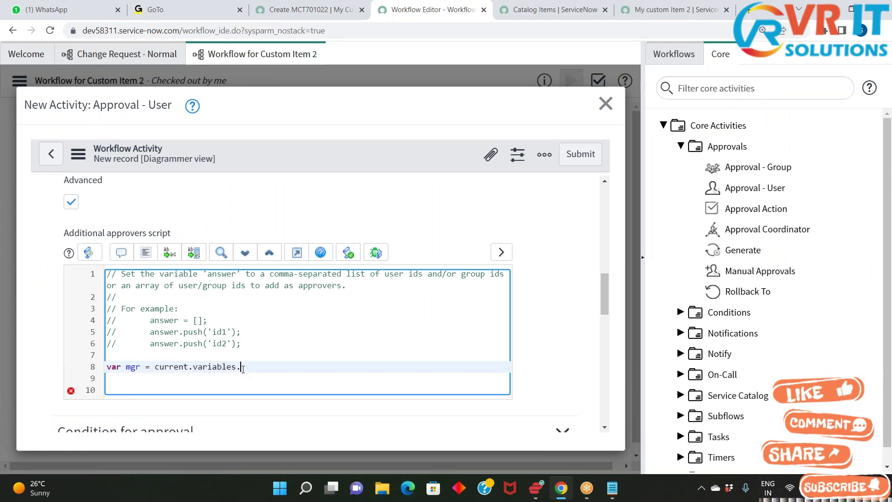
# - Check the Manager label on the order form, and open the My custom Item 2 catalog item record in a separate browser tab
pyautogui.click(672, 9)
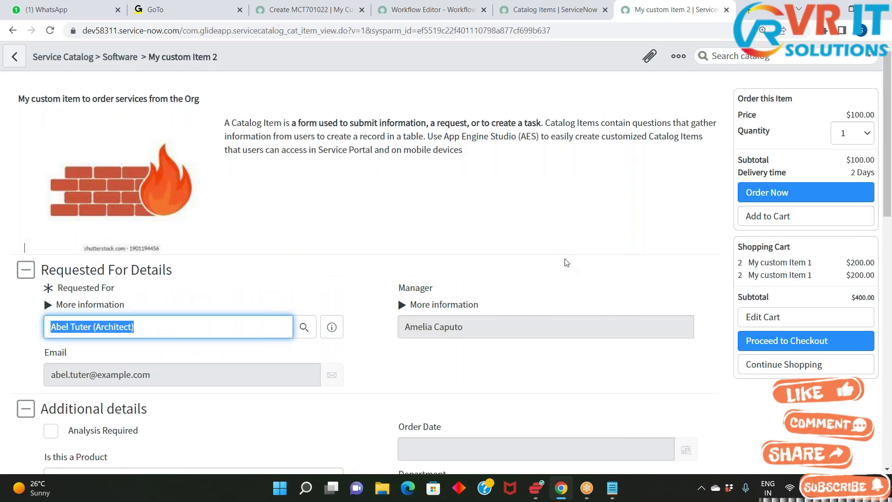
pyautogui.moveTo(437, 291); pyautogui.dragTo(398, 290)
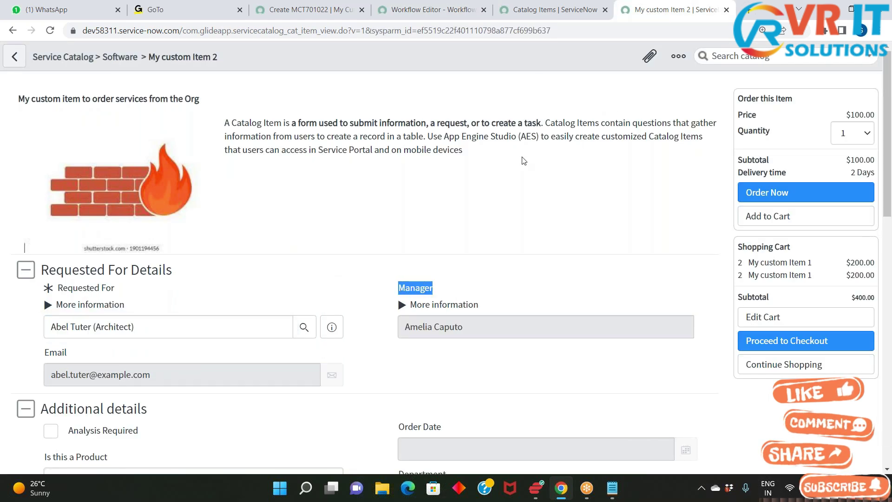
pyautogui.click(553, 9)
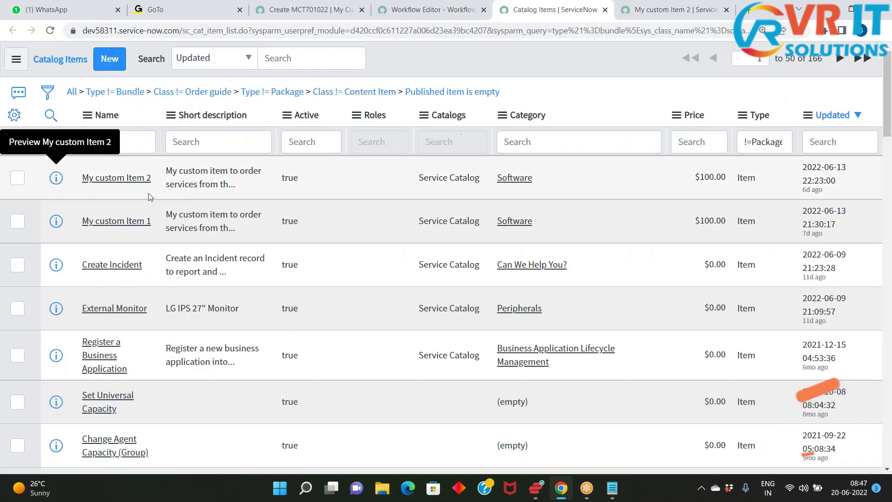
pyautogui.rightClick(59, 183)
pyautogui.click(77, 191)
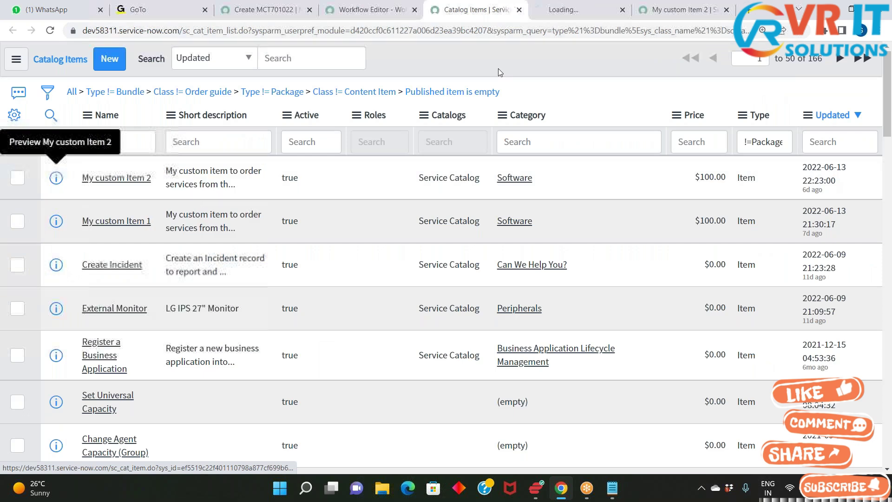
pyautogui.click(586, 10)
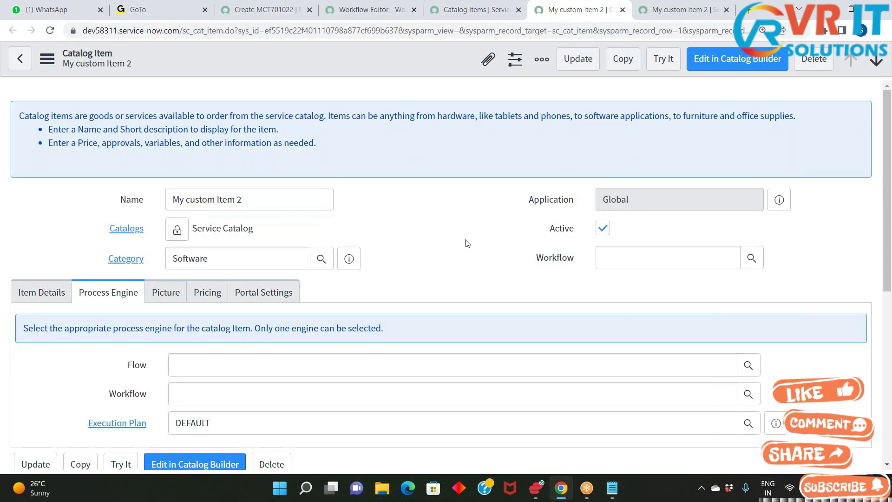
# - Look up the name of the Manager variable in the catalog item's Variables list
pyautogui.scroll(-8, 487, 274)
pyautogui.click(45, 231)
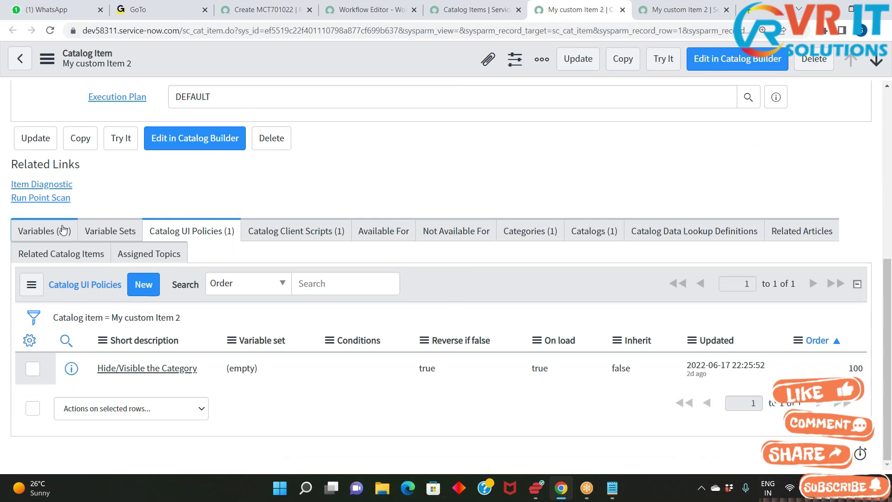
pyautogui.scroll(-3, 385, 303)
pyautogui.scroll(-8, 385, 303)
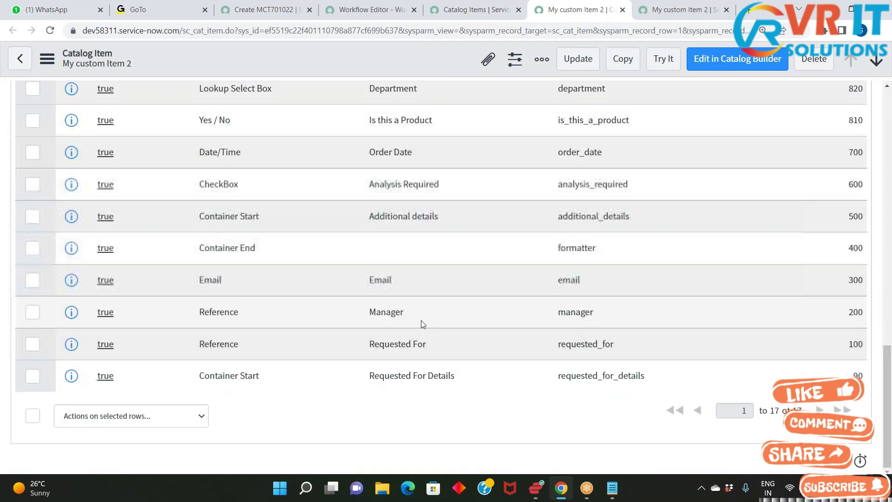
pyautogui.moveTo(408, 320); pyautogui.dragTo(368, 312)
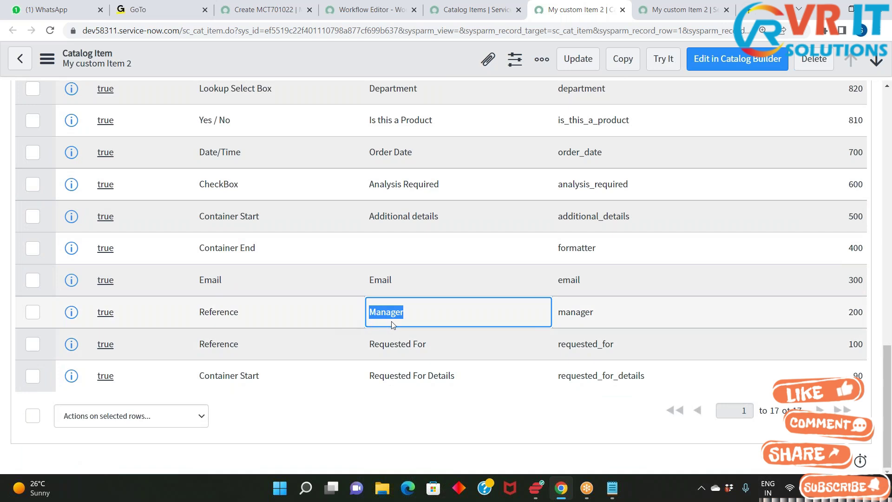
pyautogui.moveTo(611, 317); pyautogui.dragTo(549, 319)
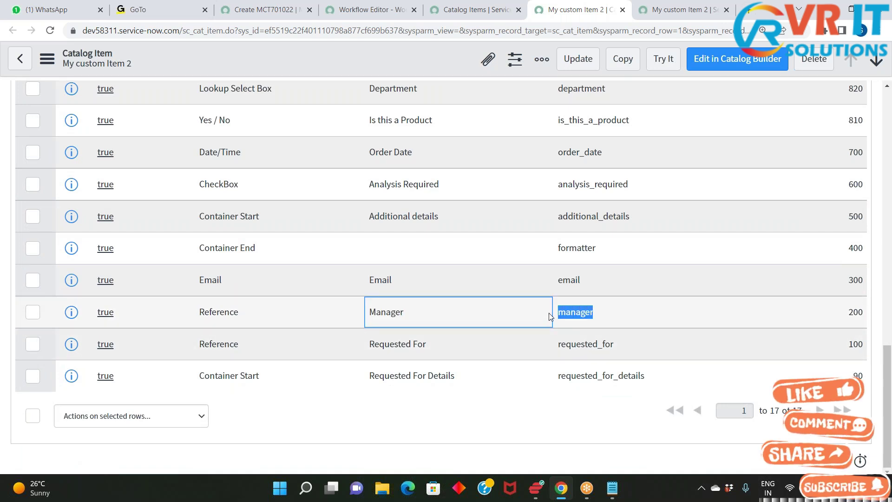
# - Complete line 8 of the Additional approvers script as var mgr = current.variables.manager;
pyautogui.click(367, 9)
pyautogui.doubleClick(169, 367)
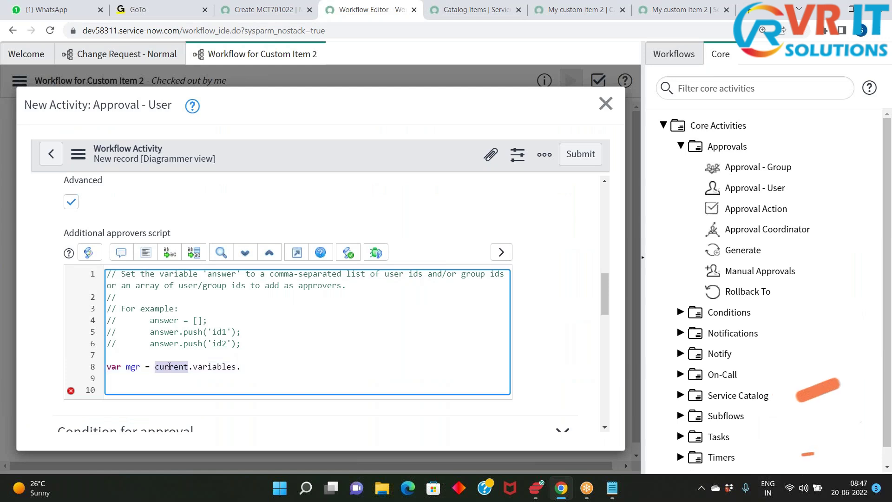
pyautogui.doubleClick(214, 367)
pyautogui.click(257, 371)
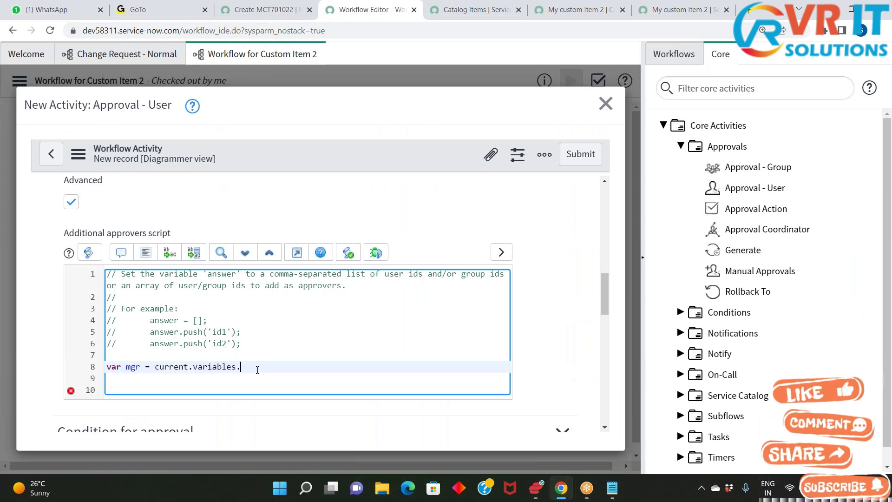
pyautogui.write('manager')
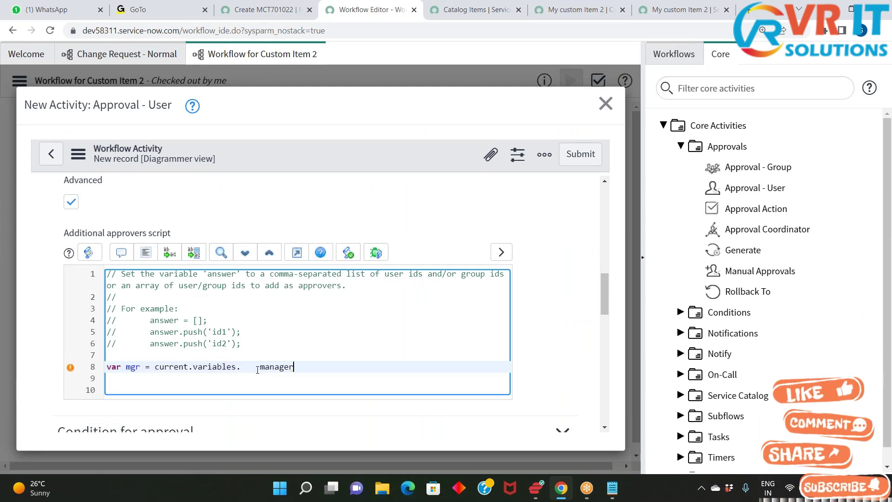
pyautogui.press('BackSpace')
pyautogui.press('BackSpace')
pyautogui.press('BackSpace')
pyautogui.press('BackSpace')
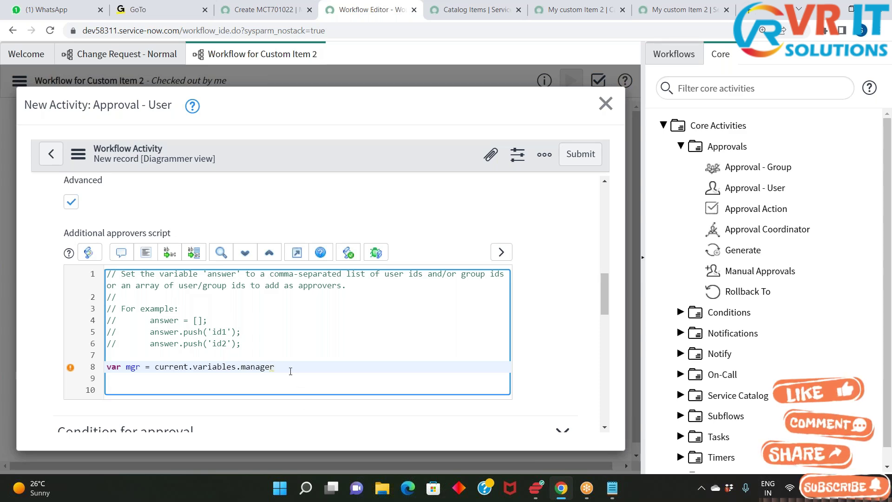
# - Look at the Manager field's label and value on the order form, and return to the Workflow Editor
pyautogui.click(683, 9)
pyautogui.moveTo(457, 331); pyautogui.dragTo(386, 340)
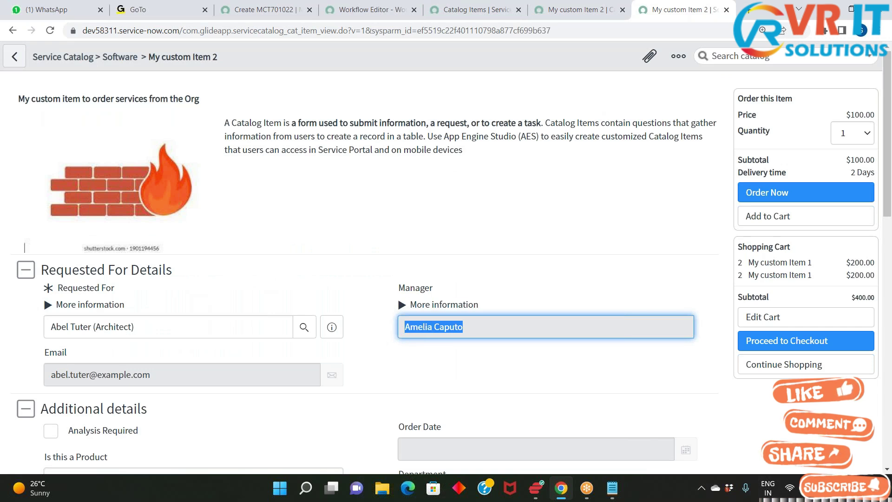
pyautogui.click(472, 362)
pyautogui.moveTo(479, 328); pyautogui.dragTo(398, 325)
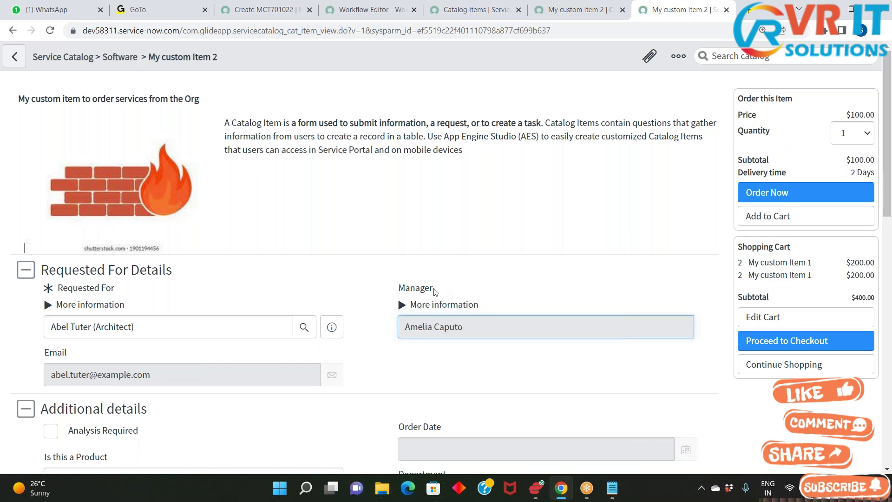
pyautogui.doubleClick(413, 288)
pyautogui.click(367, 9)
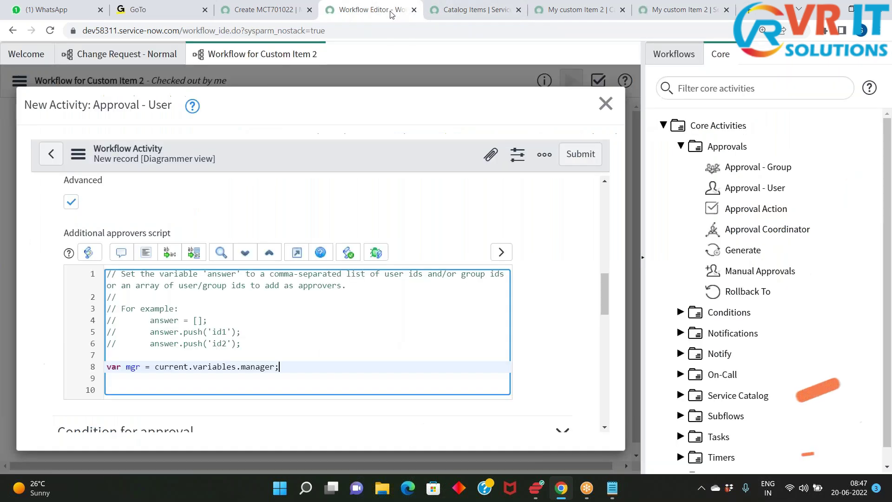
# - Add two blank lines below the var mgr declaration in the Additional approvers script
pyautogui.doubleClick(138, 367)
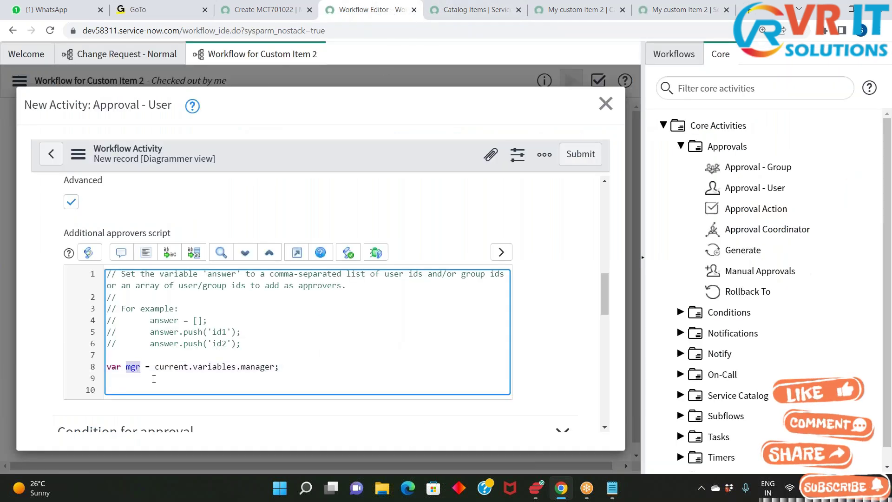
pyautogui.click(298, 367)
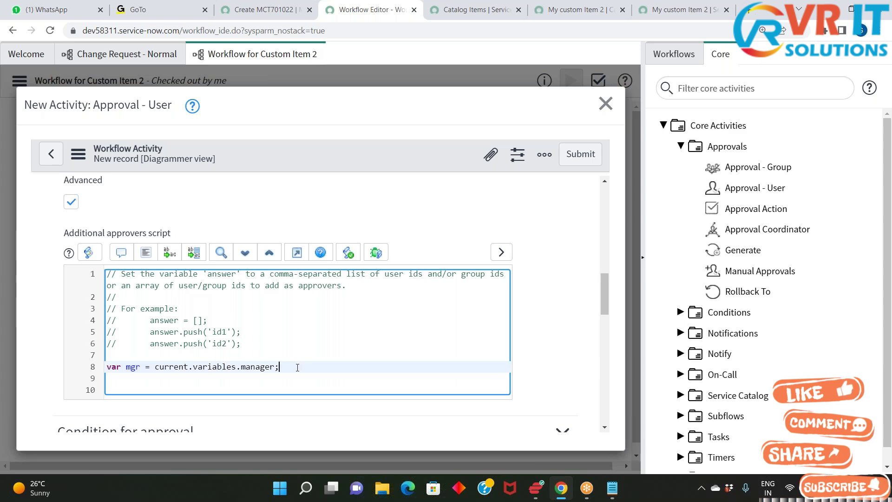
pyautogui.press('Return')
pyautogui.press('Return')
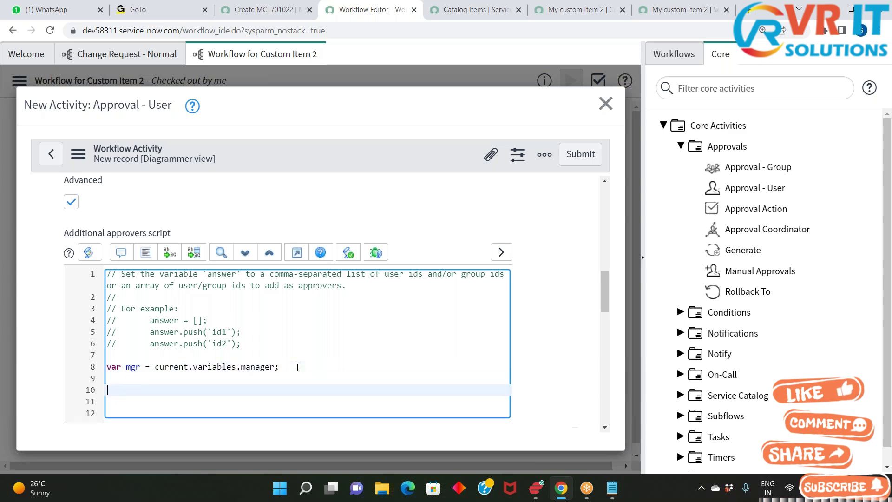
# - Examine the Manager label and the person filled in for it on the My custom Item 2 order form
pyautogui.click(681, 10)
pyautogui.moveTo(432, 288); pyautogui.dragTo(402, 289)
pyautogui.moveTo(467, 328); pyautogui.dragTo(403, 327)
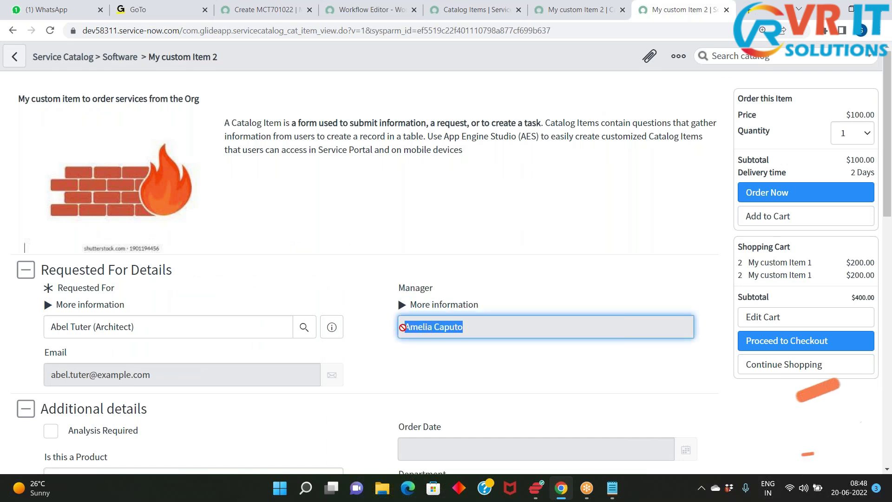
pyautogui.click(468, 375)
pyautogui.moveTo(472, 328); pyautogui.dragTo(403, 327)
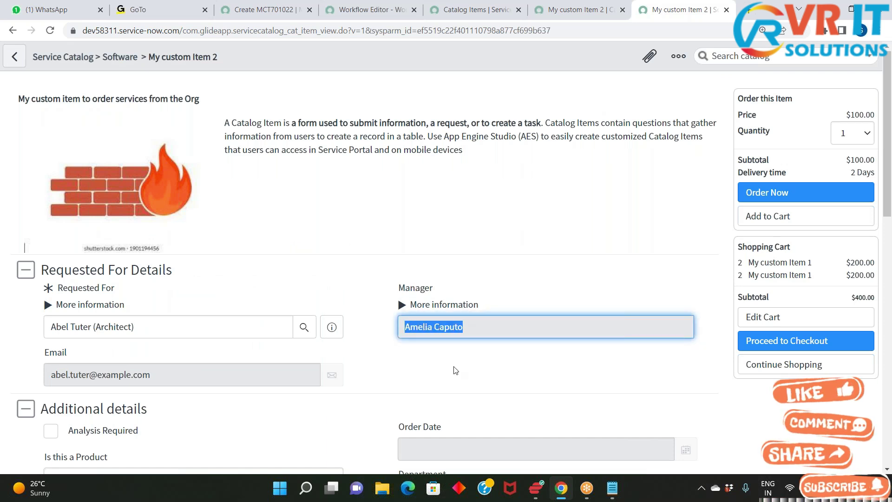
pyautogui.click(456, 371)
pyautogui.click(466, 326)
pyautogui.moveTo(466, 326); pyautogui.dragTo(403, 328)
pyautogui.click(458, 346)
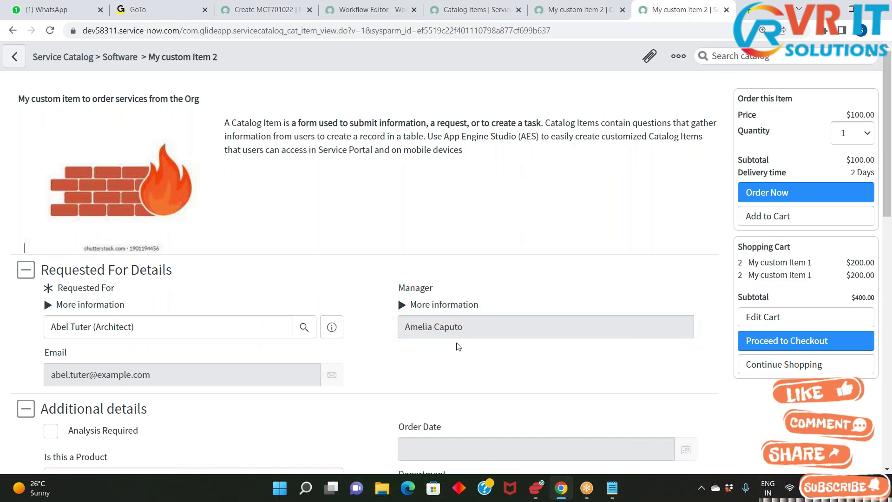
pyautogui.doubleClick(437, 289)
pyautogui.moveTo(463, 328); pyautogui.dragTo(400, 327)
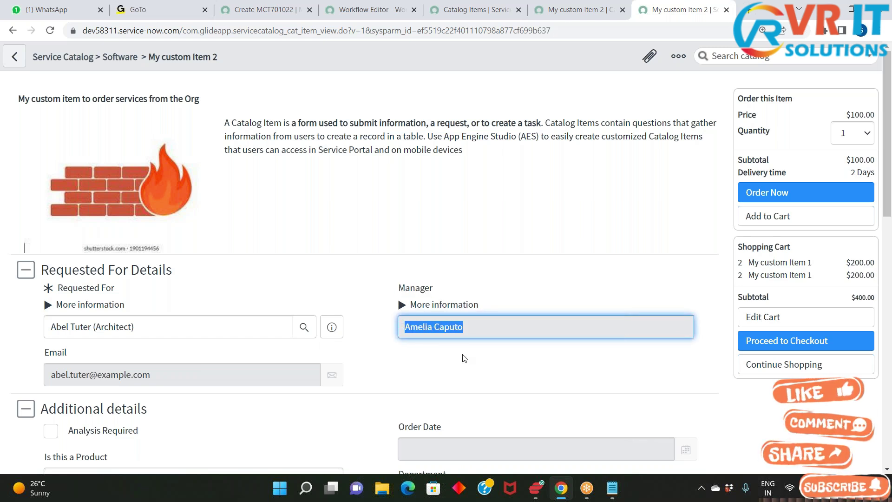
pyautogui.click(450, 291)
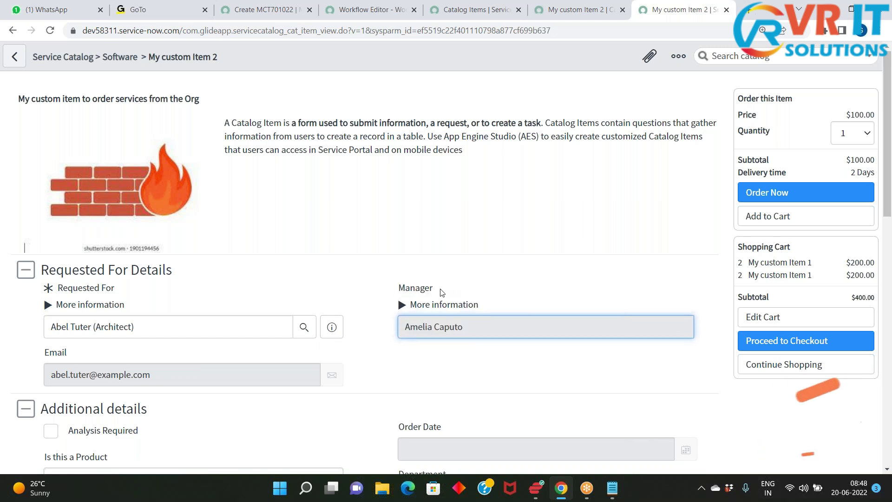
pyautogui.doubleClick(416, 288)
pyautogui.click(424, 360)
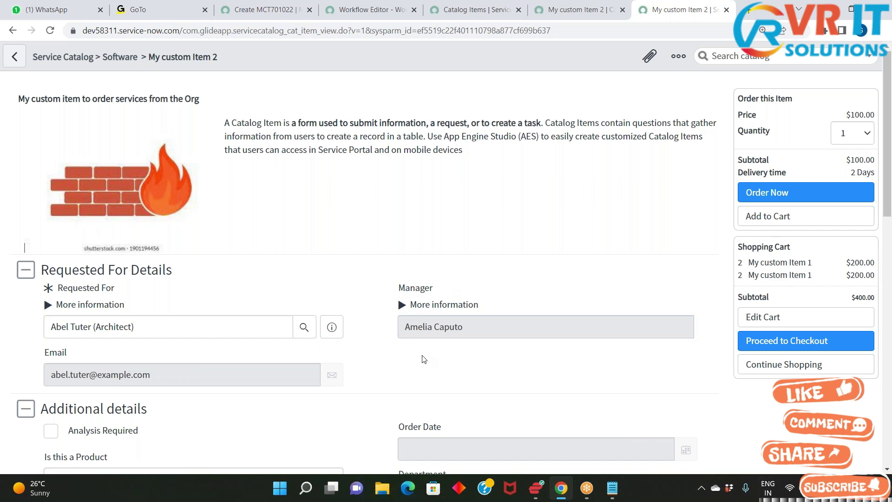
pyautogui.doubleClick(428, 288)
pyautogui.click(469, 347)
pyautogui.click(467, 325)
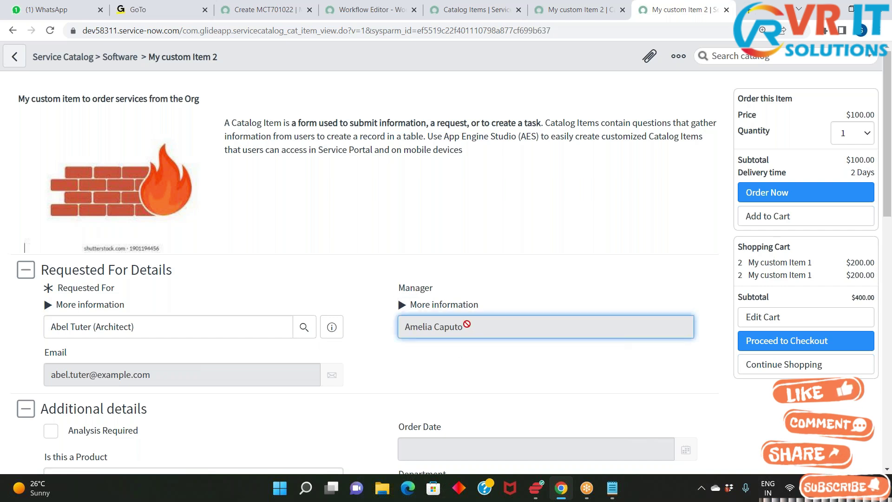
pyautogui.moveTo(467, 325); pyautogui.dragTo(404, 326)
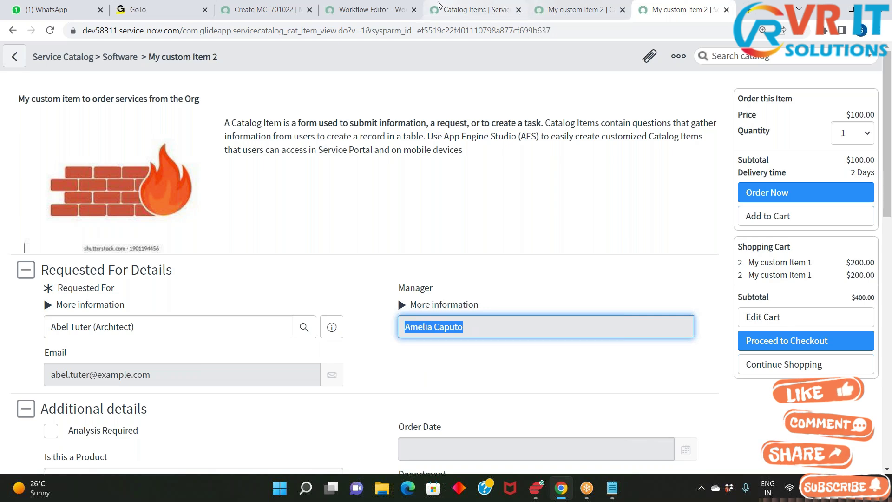
# - Go back to the approvers script, review the mgr variable and its assigned expression, and insert another line directly beneath line 8
pyautogui.click(380, 4)
pyautogui.moveTo(274, 367); pyautogui.dragTo(155, 366)
pyautogui.click(206, 389)
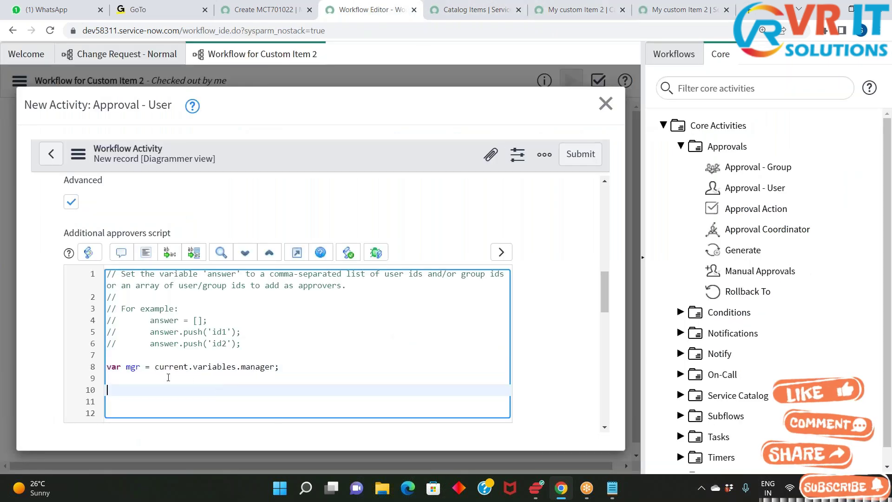
pyautogui.moveTo(141, 367); pyautogui.dragTo(128, 368)
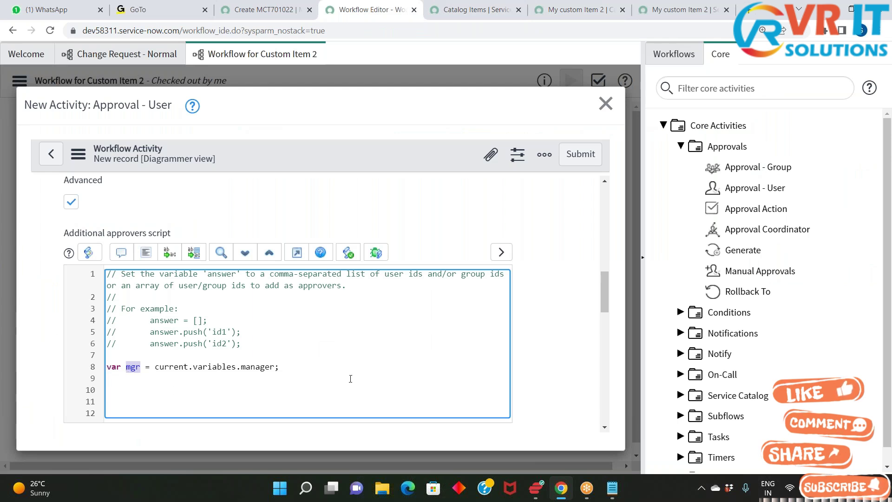
pyautogui.click(295, 370)
pyautogui.press('Return')
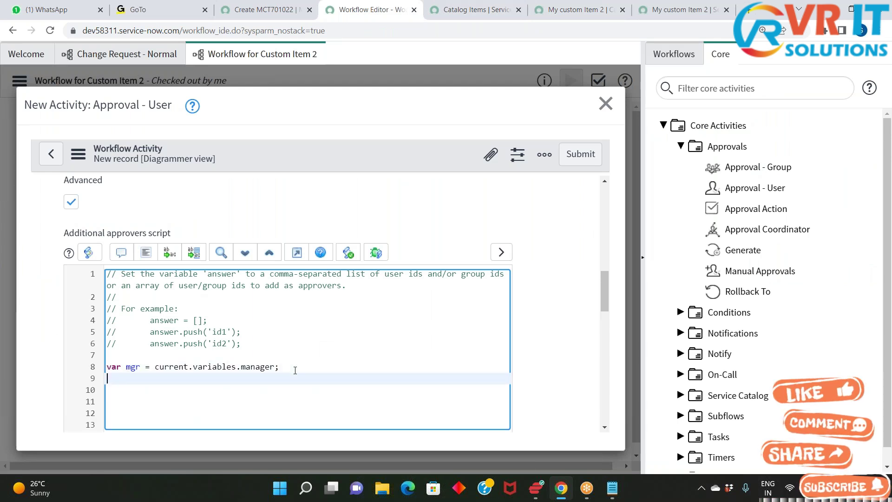
# - Copy the example statement answer = []; from the comments onto line 9, directly below the mgr declaration
pyautogui.press('Return')
pyautogui.press('Return')
pyautogui.press('Up')
pyautogui.press('Up')
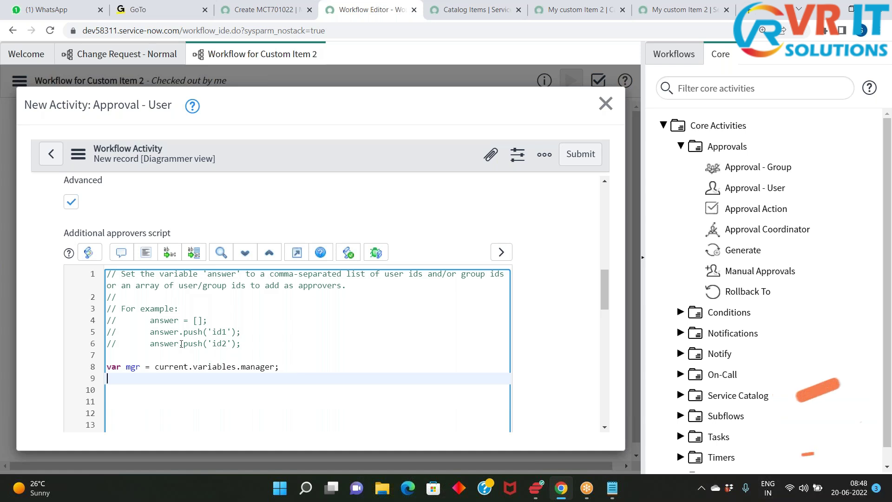
pyautogui.moveTo(146, 321); pyautogui.dragTo(214, 321)
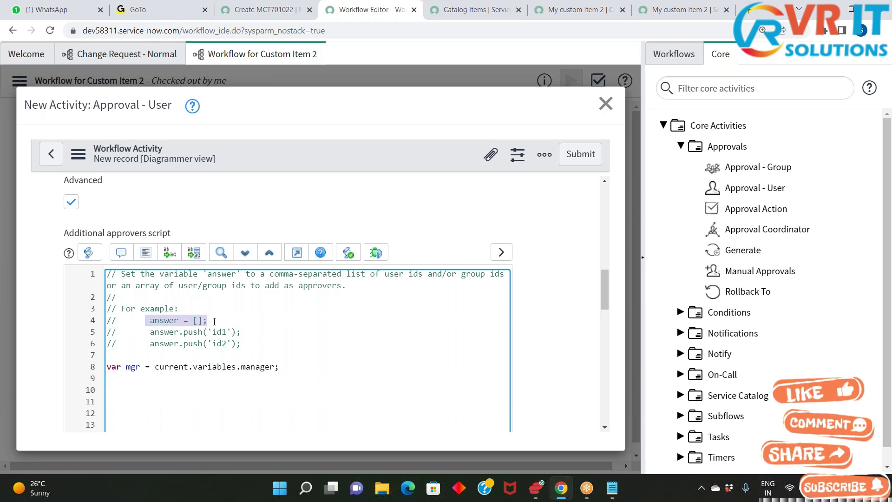
pyautogui.hotkey('ctrl', 'c')
pyautogui.click(151, 379)
pyautogui.hotkey('ctrl', 'v')
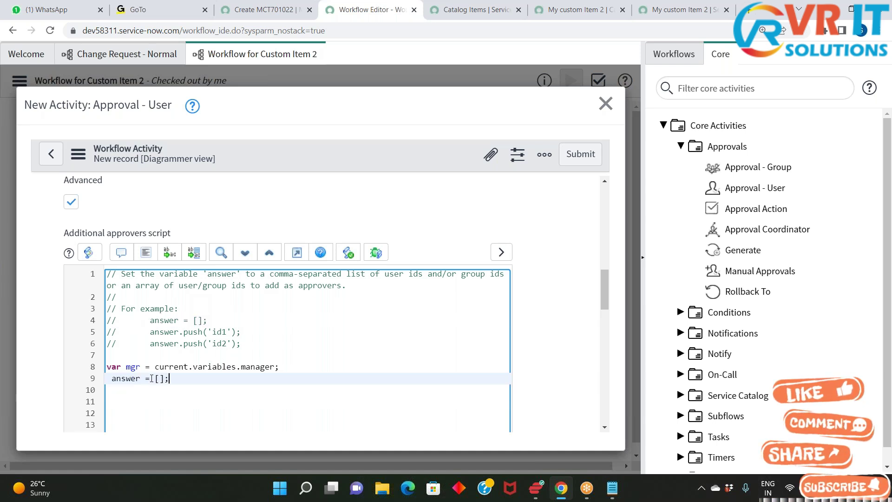
# - Copy the example answer.push('id1'); statement onto line 10 and empty its parentheses
pyautogui.moveTo(149, 332); pyautogui.dragTo(250, 332)
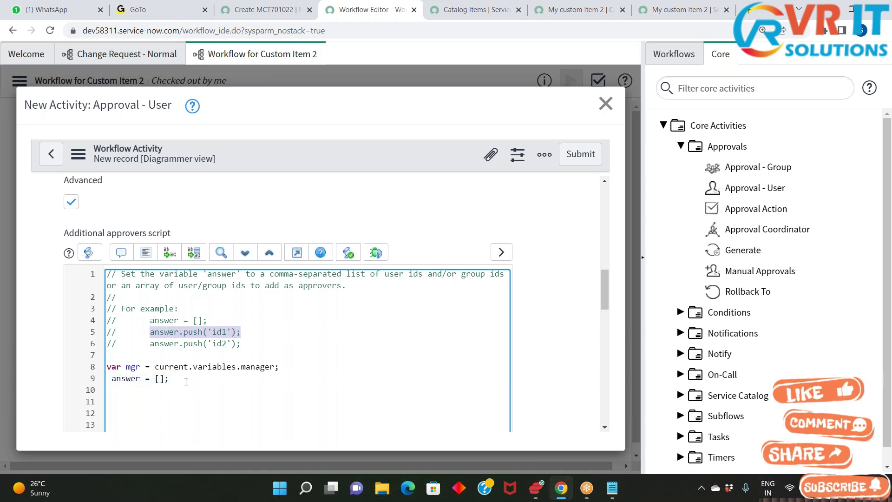
pyautogui.click(192, 379)
pyautogui.press('Return')
pyautogui.hotkey('ctrl', 'v')
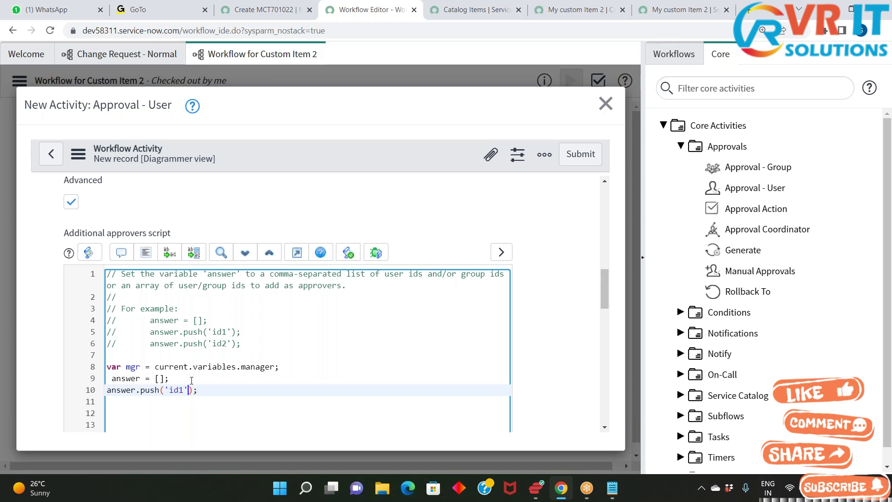
pyautogui.press('BackSpace')
pyautogui.press('BackSpace')
pyautogui.press('BackSpace')
pyautogui.press('BackSpace')
pyautogui.press('BackSpace')
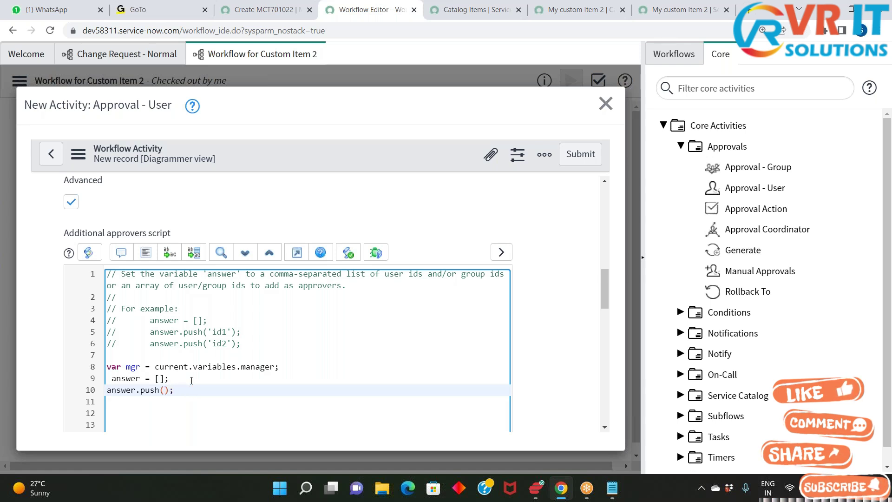
# - Pass the mgr variable as the argument of answer.push on line 10, and check the parts of the statement
pyautogui.doubleClick(219, 332)
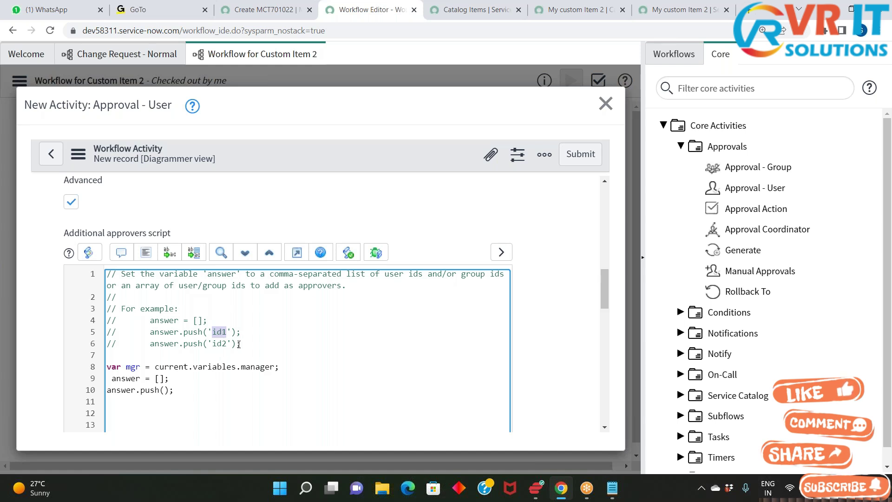
pyautogui.doubleClick(133, 366)
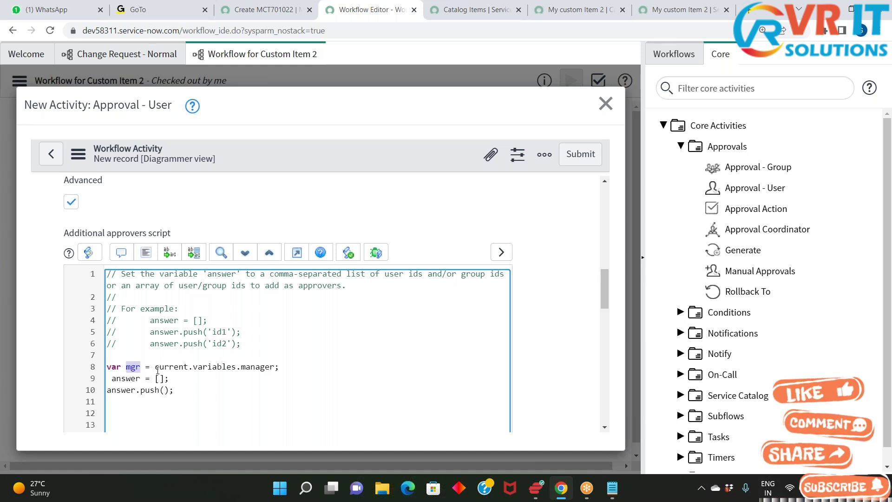
pyautogui.click(166, 390)
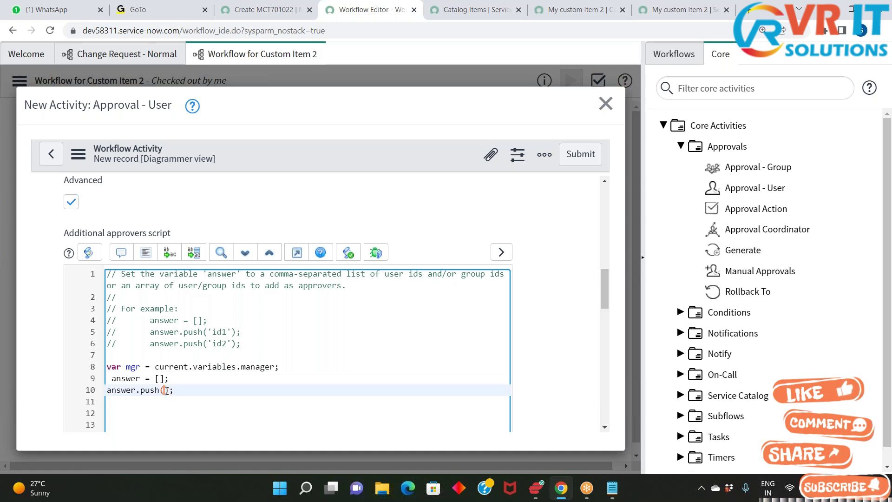
pyautogui.hotkey('ctrl', 'v')
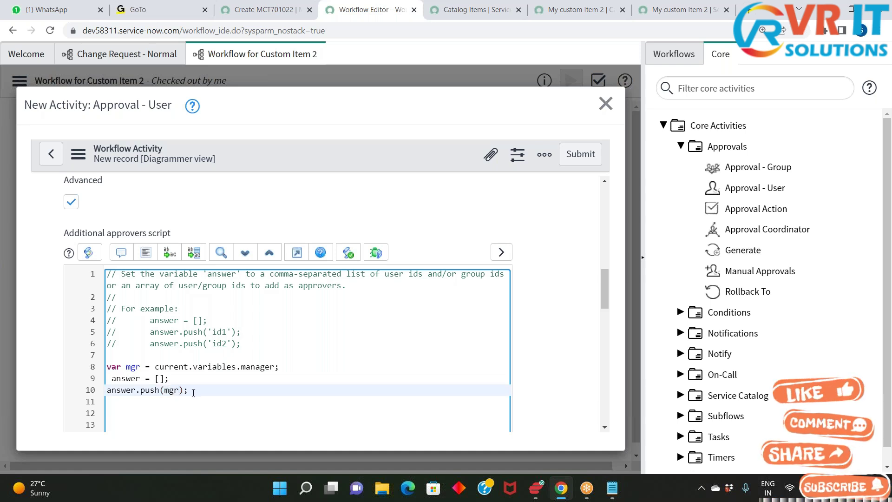
pyautogui.doubleClick(123, 390)
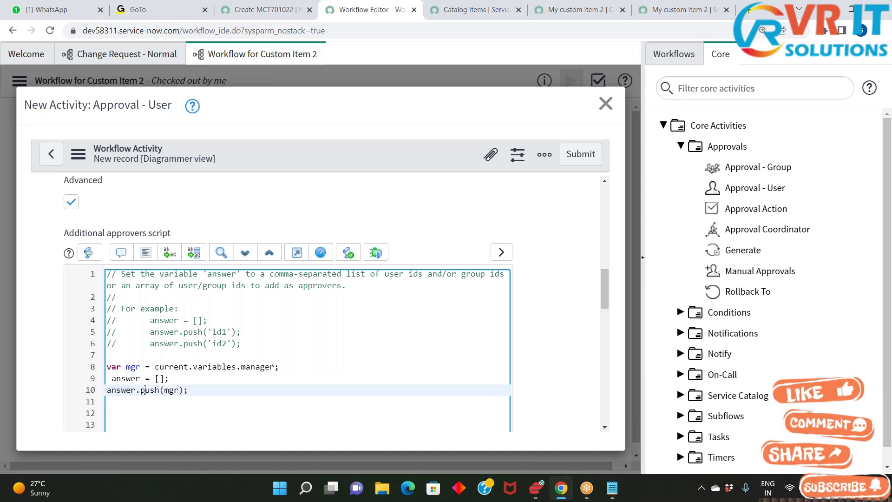
pyautogui.doubleClick(144, 390)
pyautogui.doubleClick(172, 391)
pyautogui.click(224, 394)
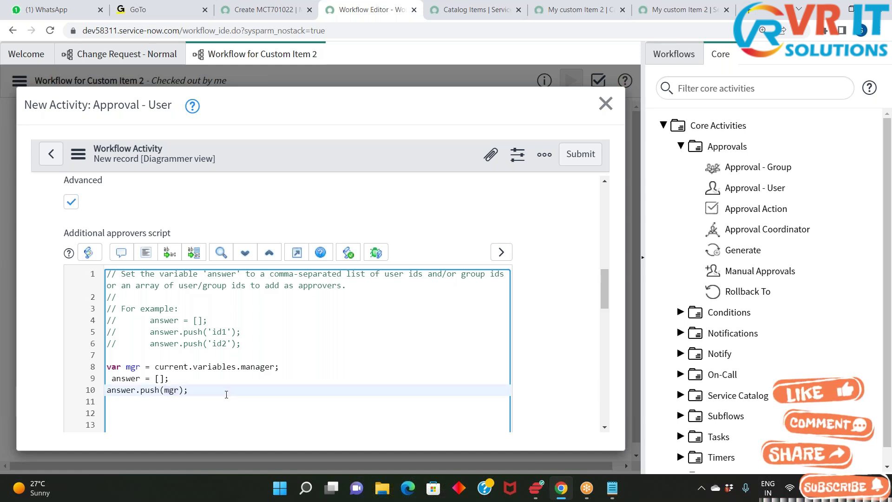
# - Copy the example answer.push('id2'); statement onto line 11 and remove its leading indentation
pyautogui.click(250, 344)
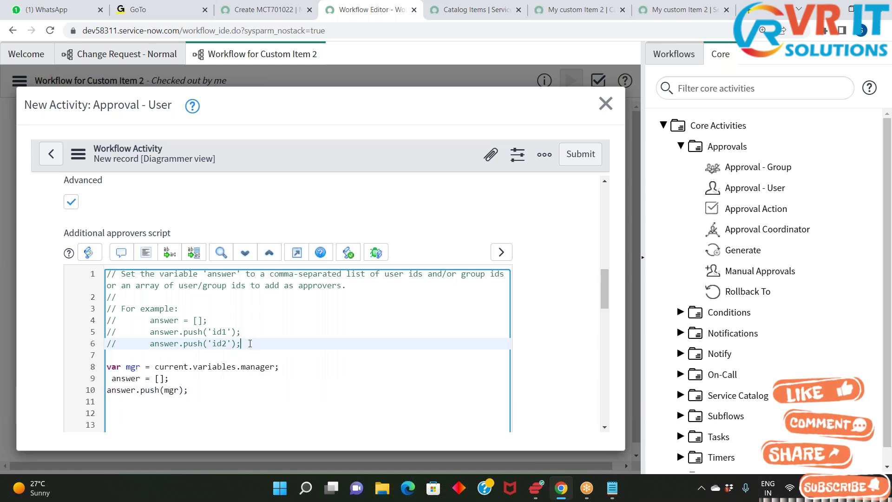
pyautogui.moveTo(250, 344); pyautogui.dragTo(135, 344)
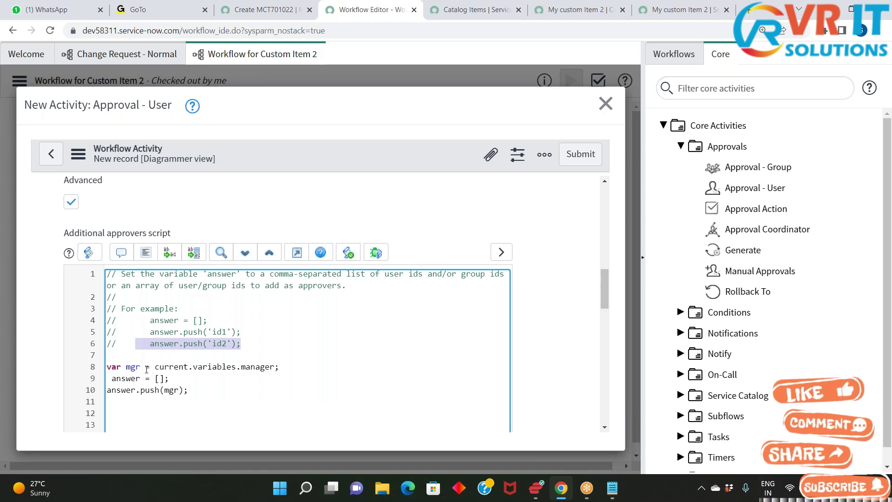
pyautogui.click(213, 396)
pyautogui.hotkey('ctrl', 'v')
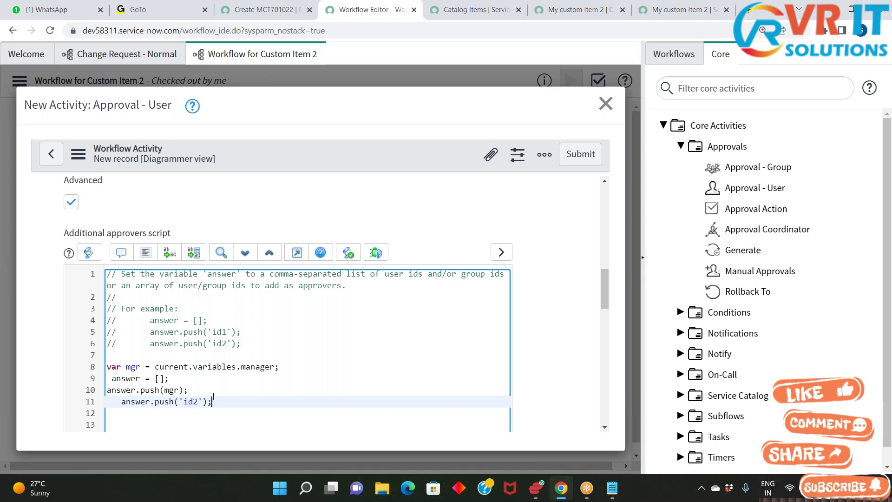
pyautogui.press('Home')
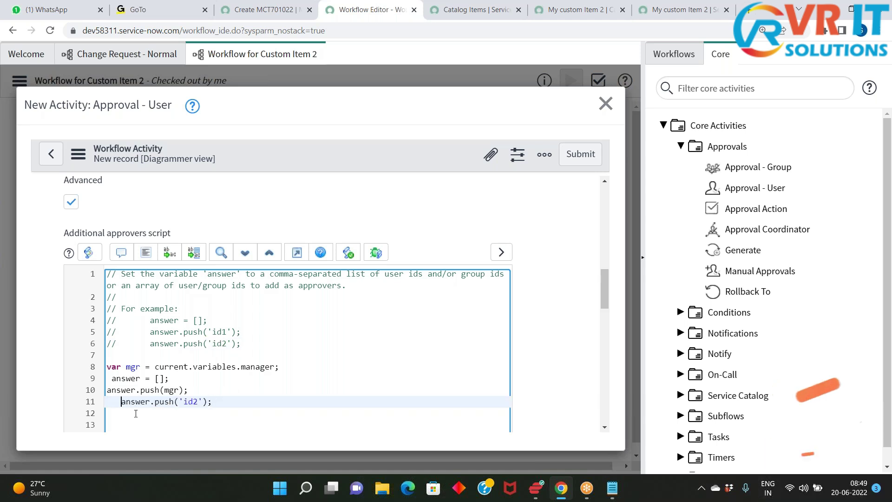
pyautogui.press('BackSpace')
pyautogui.press('BackSpace')
pyautogui.press('BackSpace')
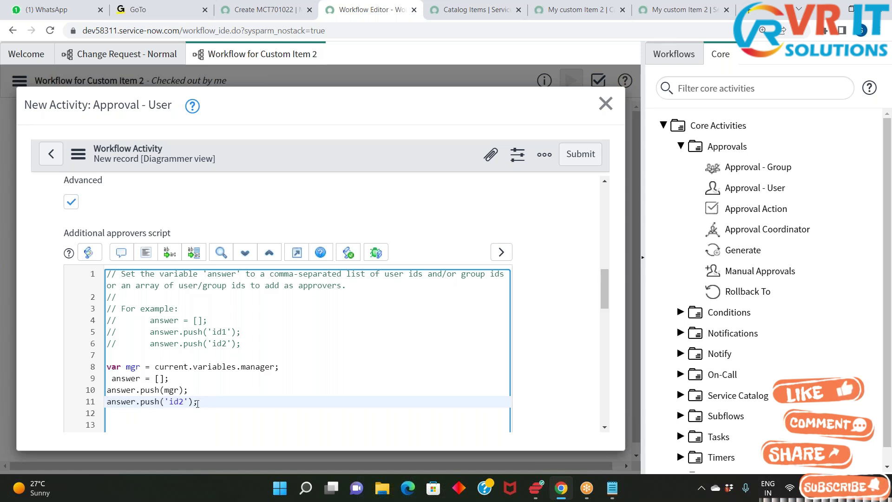
# - Delete the answer.push('id2'); statement from line 11 of the approvers script
pyautogui.click(182, 402)
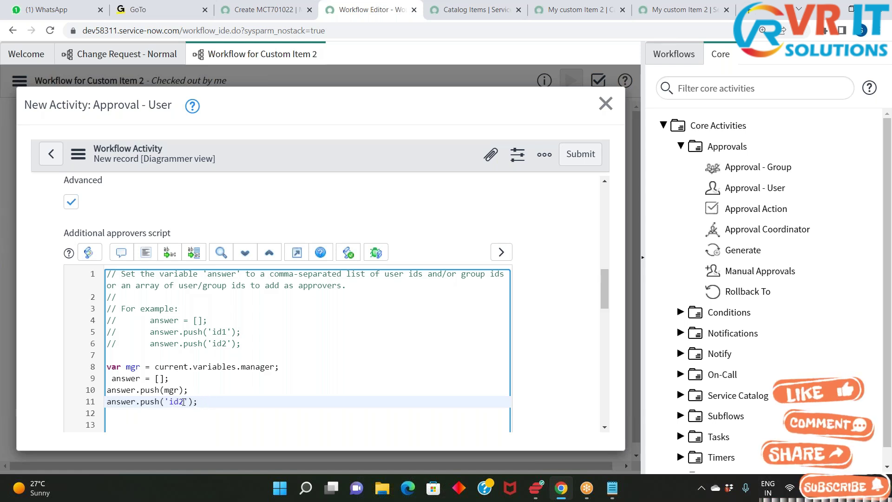
pyautogui.doubleClick(182, 402)
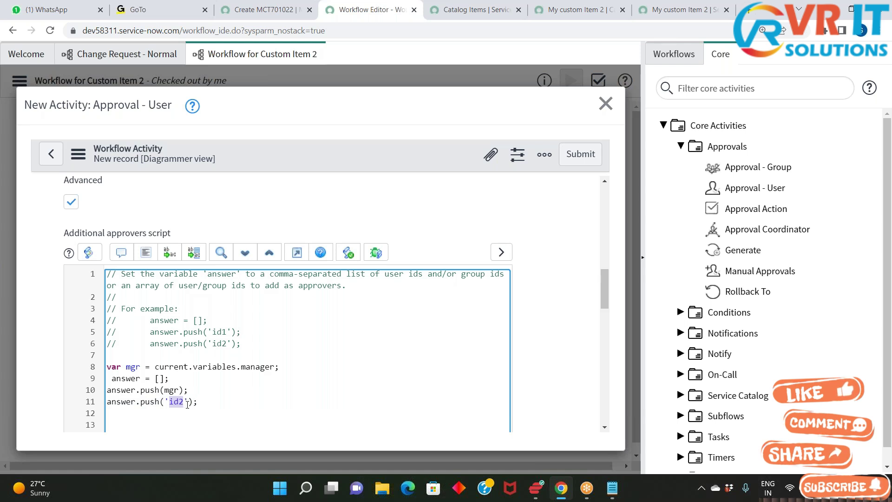
pyautogui.moveTo(198, 402); pyautogui.dragTo(107, 403)
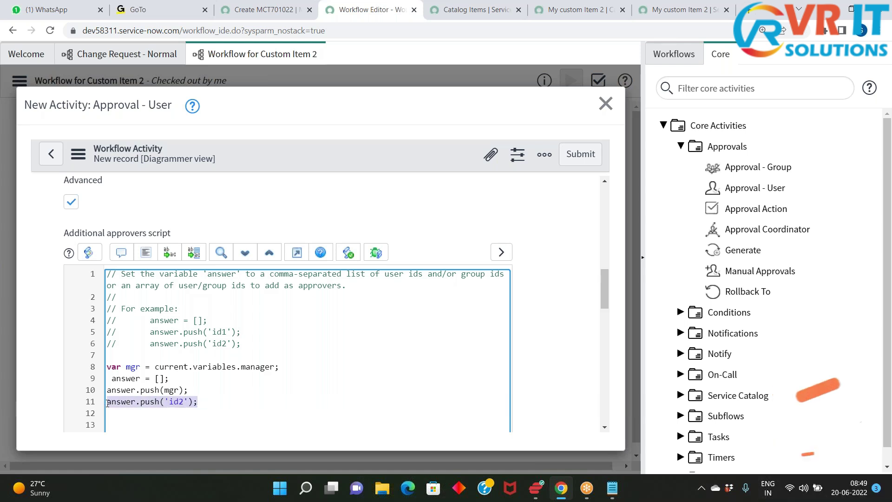
pyautogui.press('BackSpace')
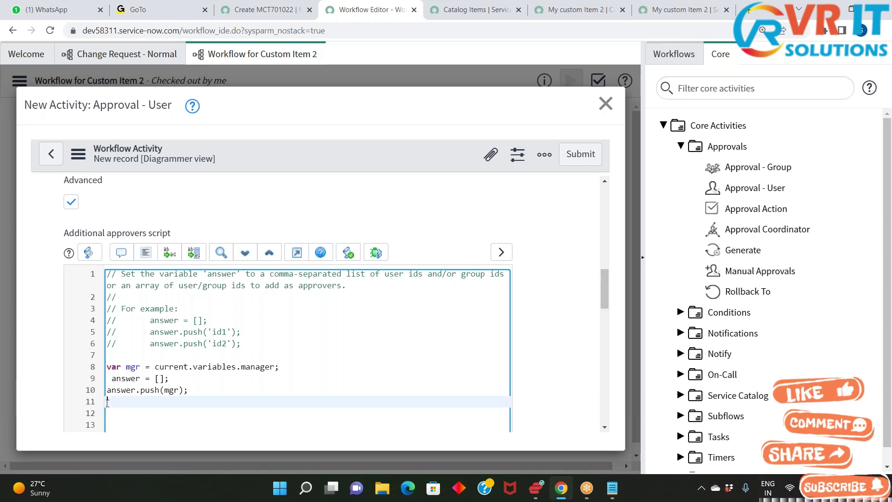
# - Remove the leading space before answer = []; on line 9 of the script
pyautogui.scroll(-3, 201, 404)
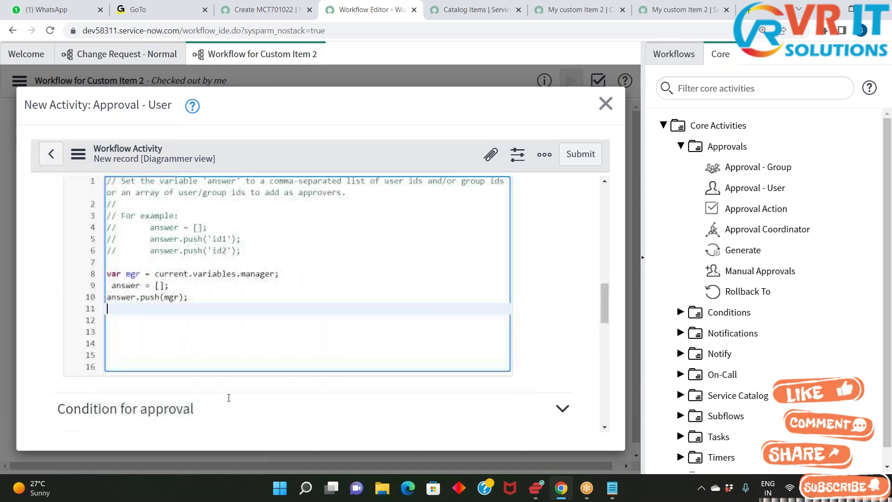
pyautogui.press('Up')
pyautogui.press('Up')
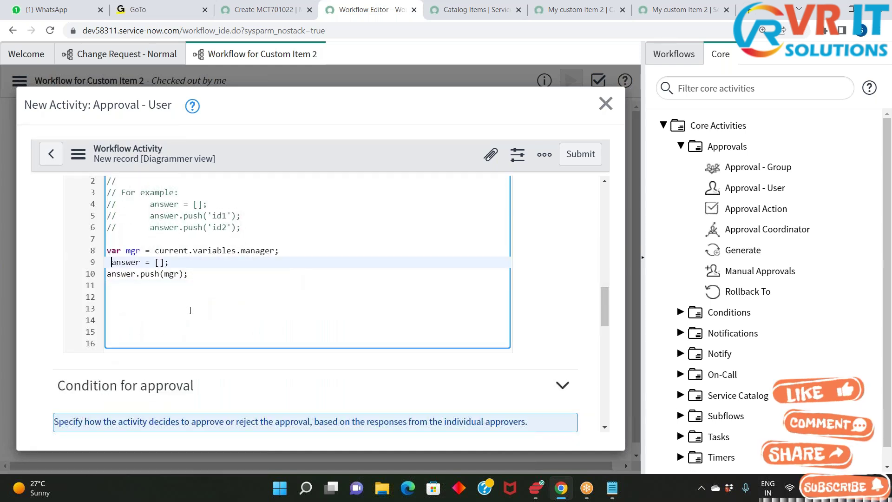
pyautogui.press('BackSpace')
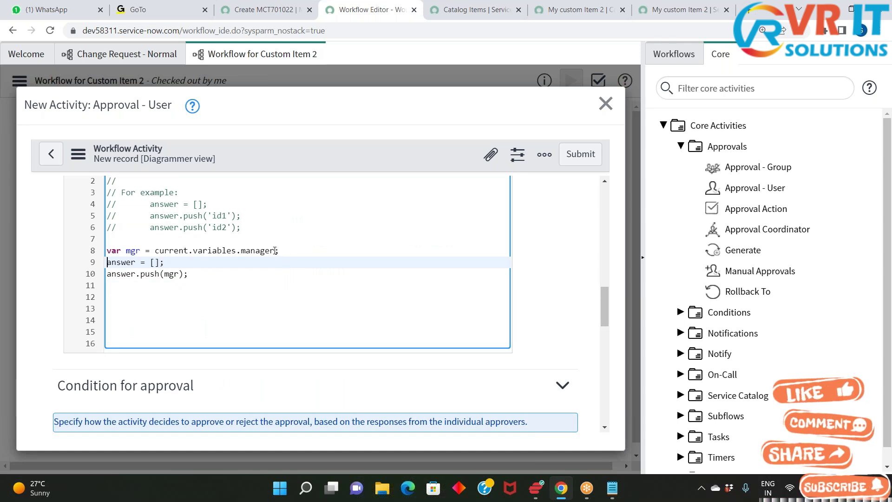
# - Review how the script assigns current.variables.manager to mgr and passes it to answer.push, comparing it with the commented example
pyautogui.moveTo(274, 250); pyautogui.dragTo(160, 251)
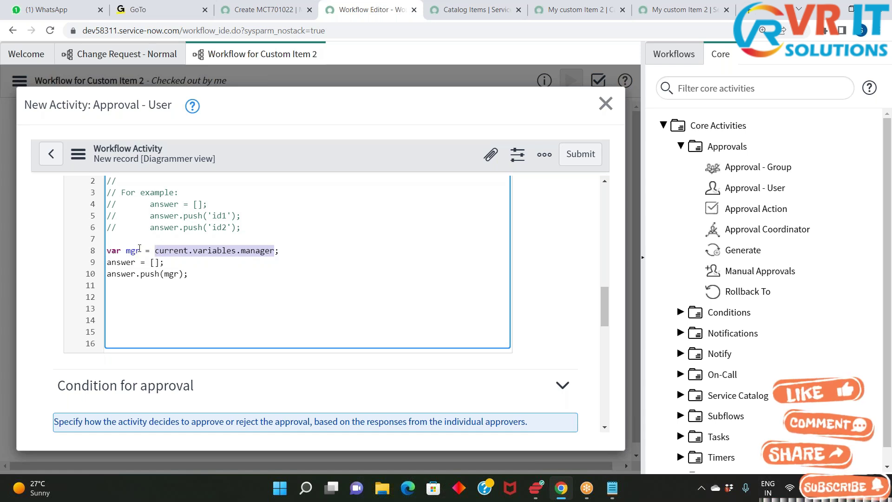
pyautogui.doubleClick(133, 252)
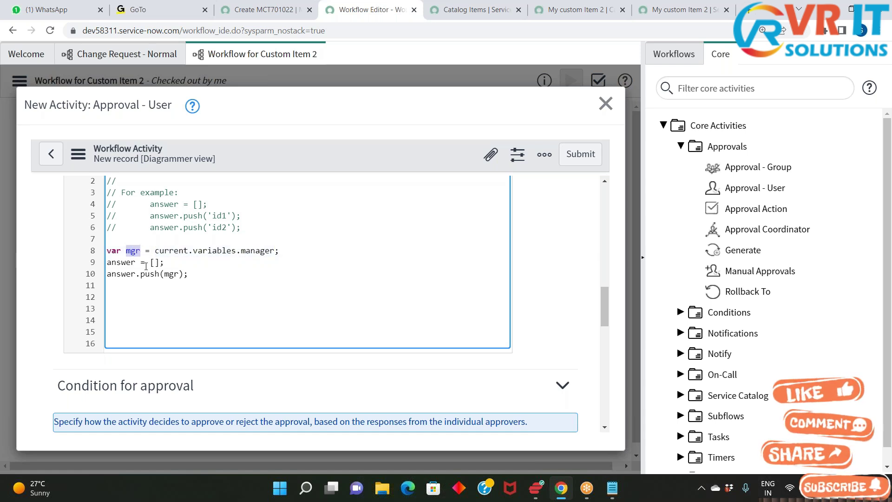
pyautogui.moveTo(150, 205); pyautogui.dragTo(241, 217)
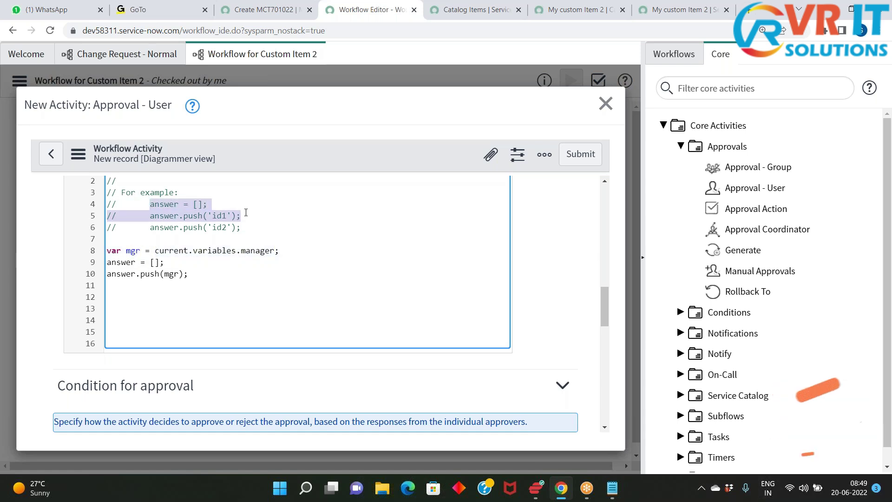
pyautogui.scroll(2, 267, 244)
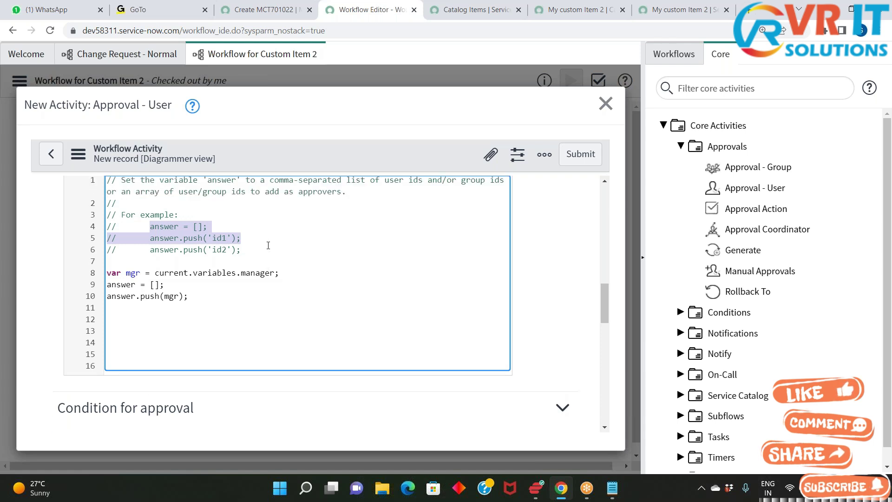
pyautogui.click(155, 262)
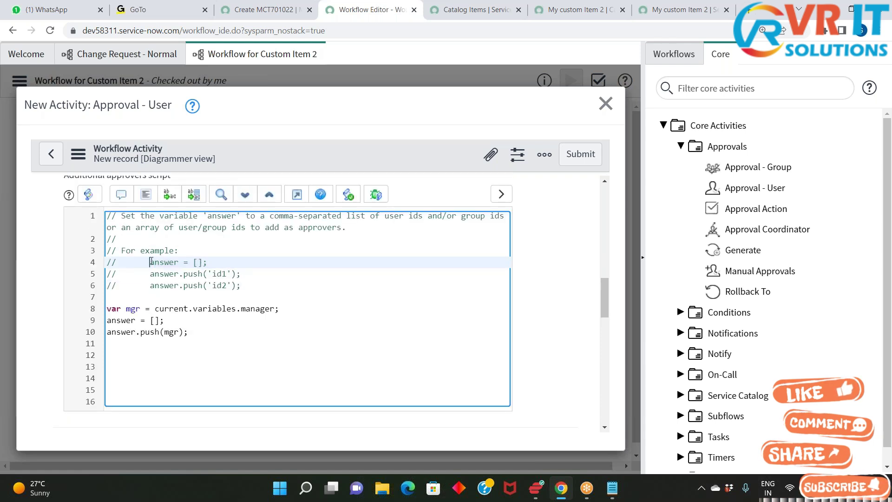
pyautogui.moveTo(151, 262); pyautogui.dragTo(241, 274)
pyautogui.click(274, 296)
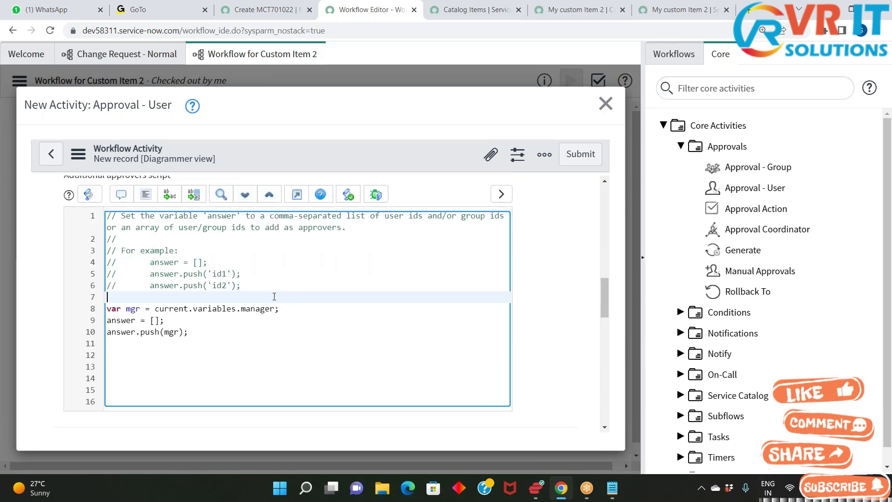
pyautogui.moveTo(107, 320); pyautogui.dragTo(135, 332)
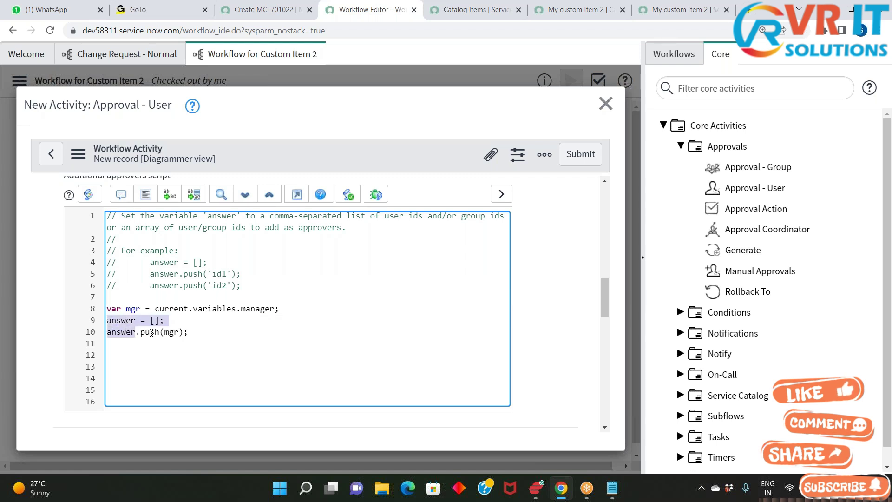
pyautogui.click(223, 278)
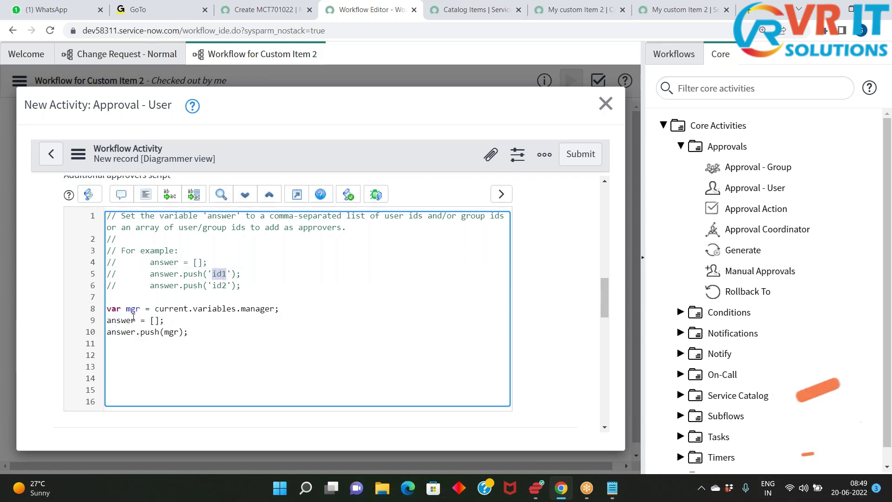
pyautogui.click(131, 308)
pyautogui.doubleClick(131, 309)
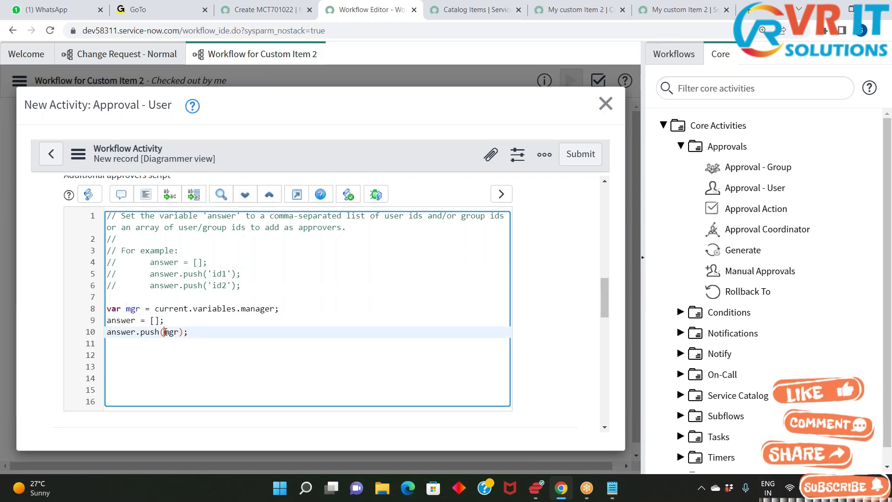
pyautogui.doubleClick(171, 331)
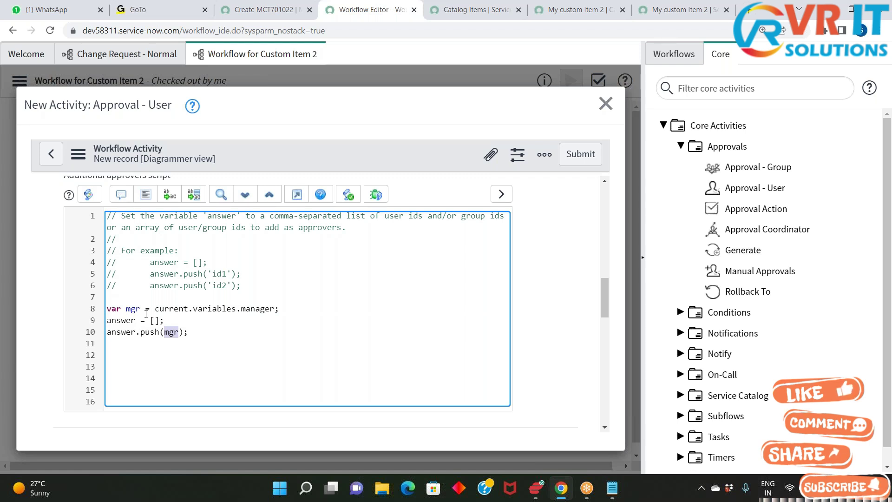
pyautogui.moveTo(279, 309); pyautogui.dragTo(157, 308)
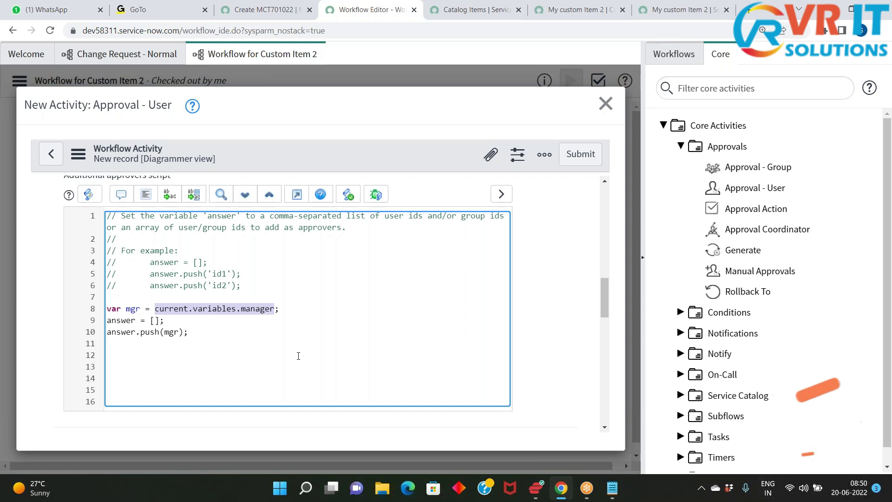
# - Submit the Manager's Approval activity and delete the direct transition from Begin to End
pyautogui.click(876, 272)
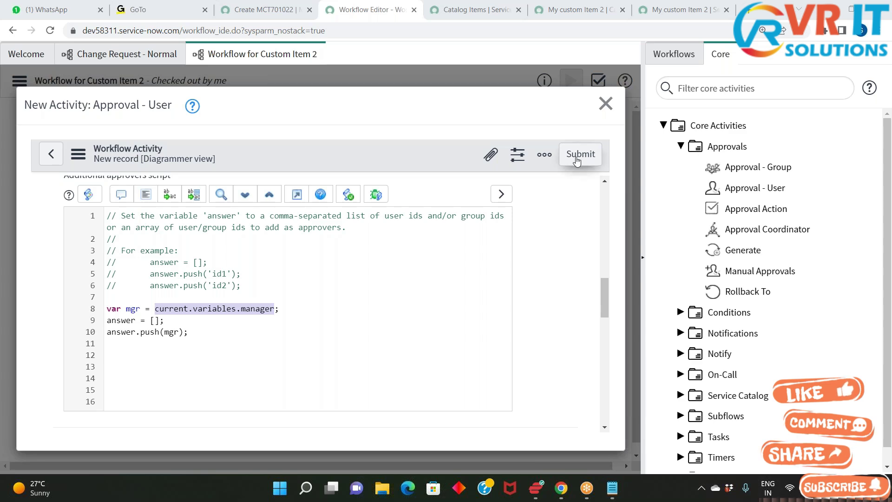
pyautogui.click(579, 161)
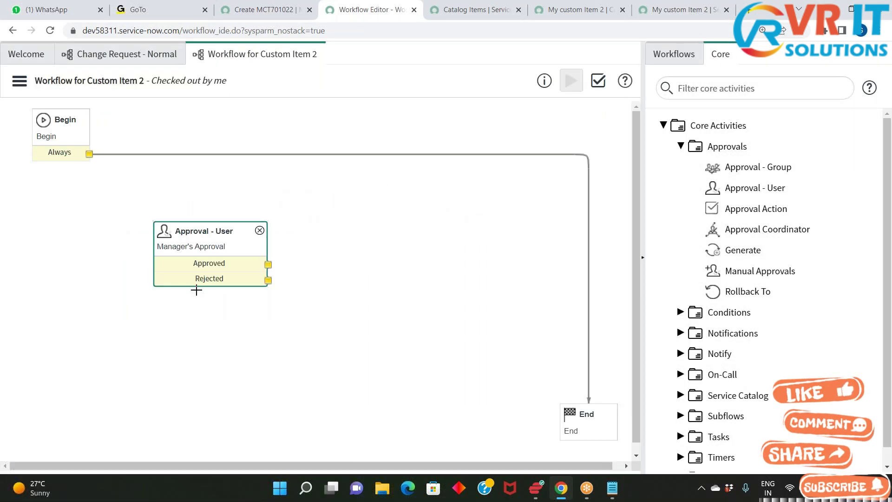
pyautogui.click(231, 153)
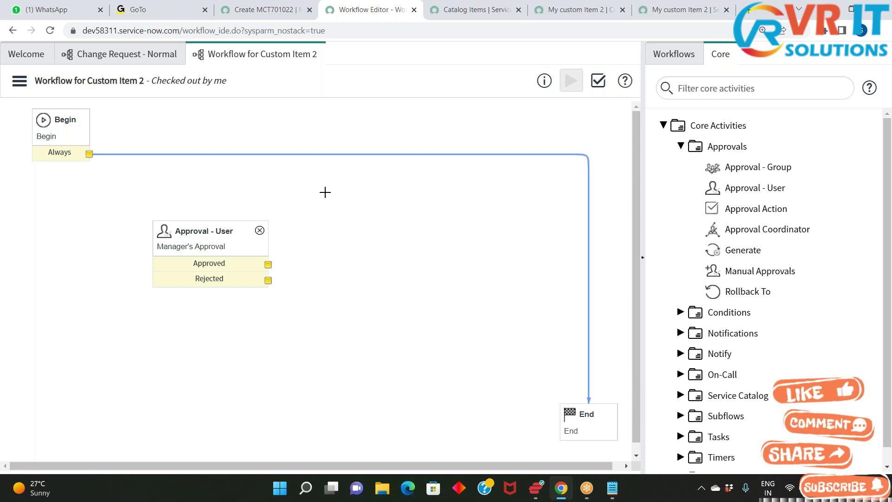
pyautogui.press('Delete')
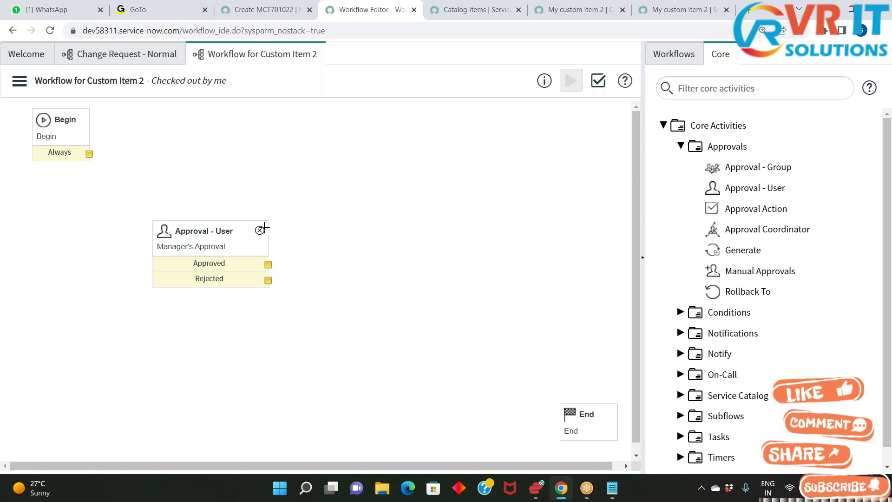
# - Connect Begin's Always output to the Manager's Approval activity and place that activity just below Begin
pyautogui.moveTo(207, 237); pyautogui.dragTo(202, 149)
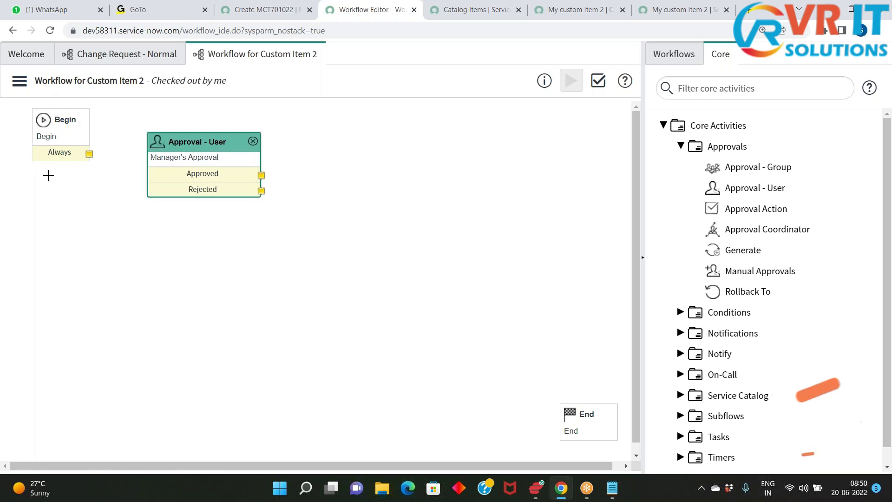
pyautogui.moveTo(89, 154); pyautogui.dragTo(167, 145)
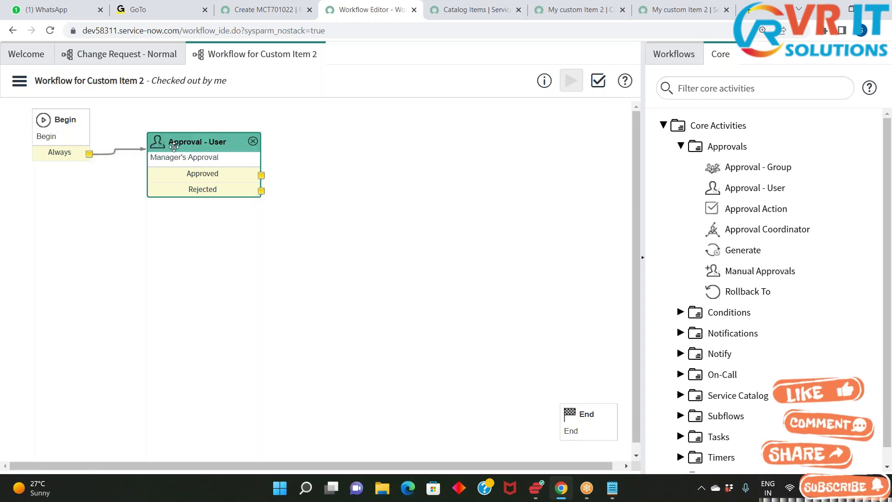
pyautogui.click(88, 155)
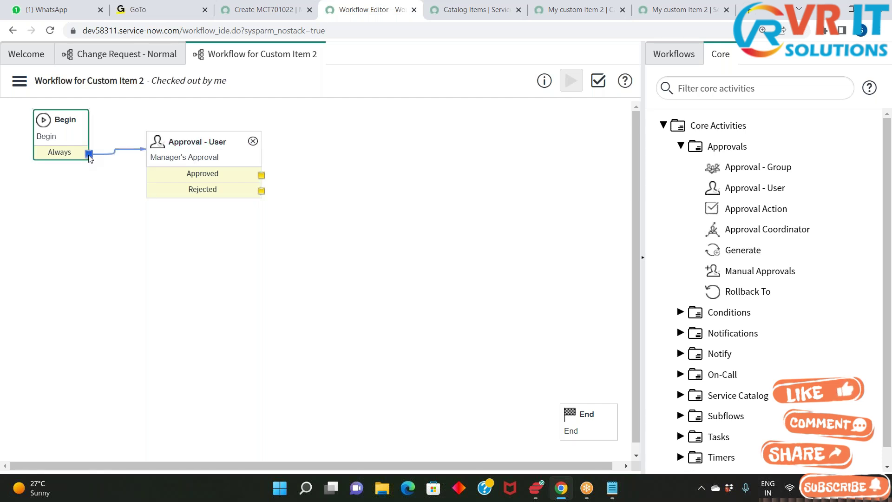
pyautogui.moveTo(90, 158); pyautogui.dragTo(100, 199)
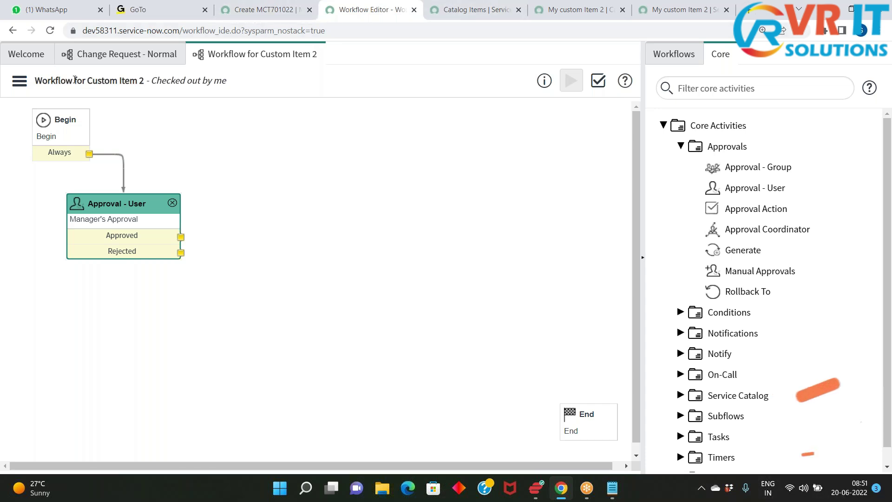
# - Copy the workflow's name, set it as the Workflow of the My custom Item 2 catalog item, and save the record
pyautogui.moveTo(35, 81); pyautogui.dragTo(144, 80)
pyautogui.hotkey('ctrl', 'c')
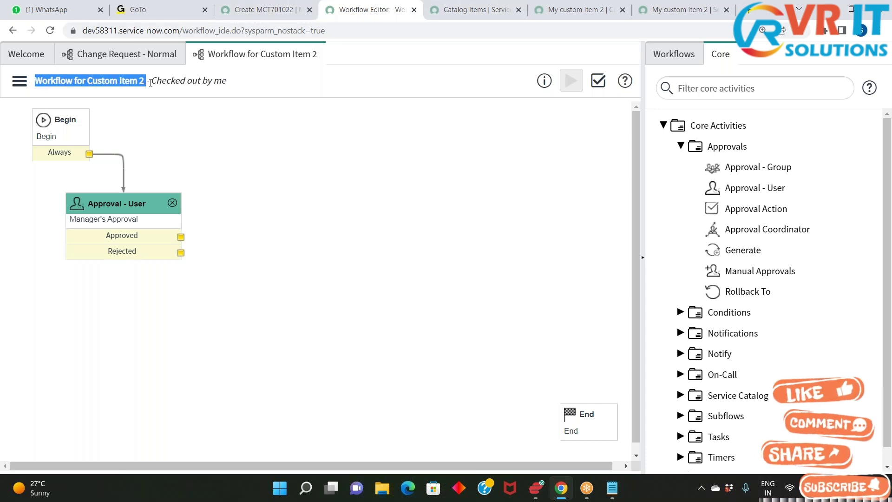
pyautogui.click(578, 9)
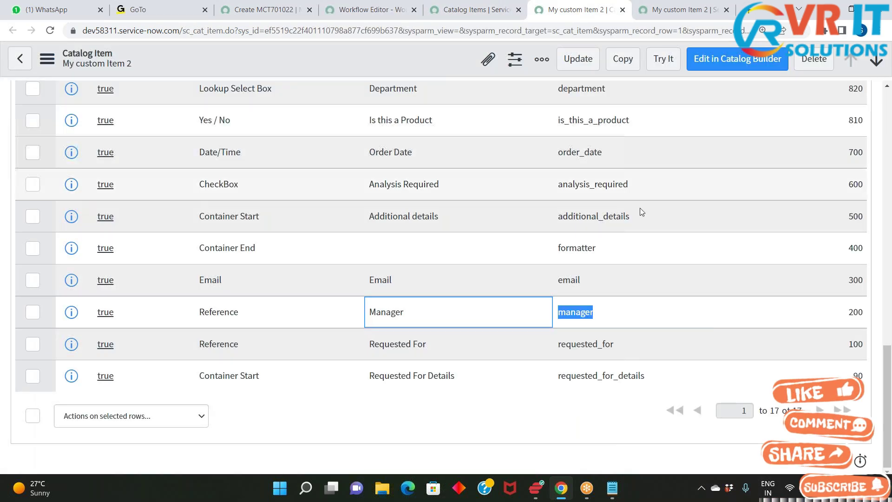
pyautogui.scroll(15, 649, 248)
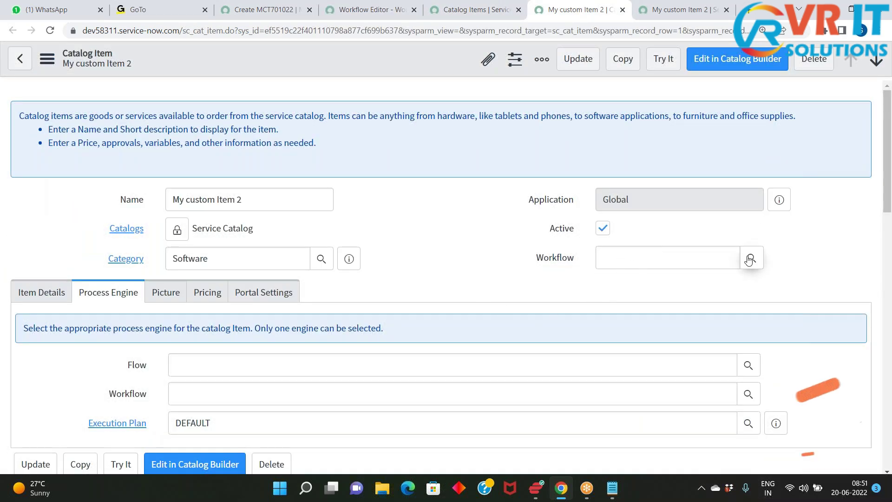
pyautogui.click(676, 261)
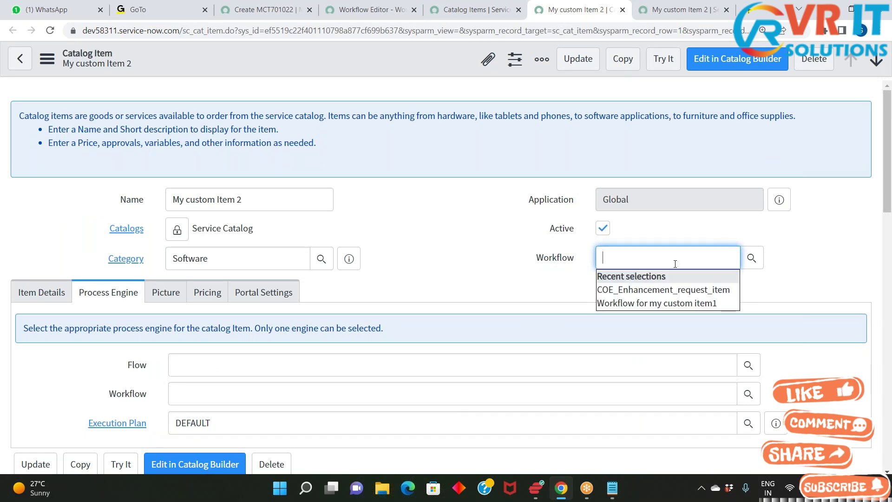
pyautogui.hotkey('ctrl', 'v')
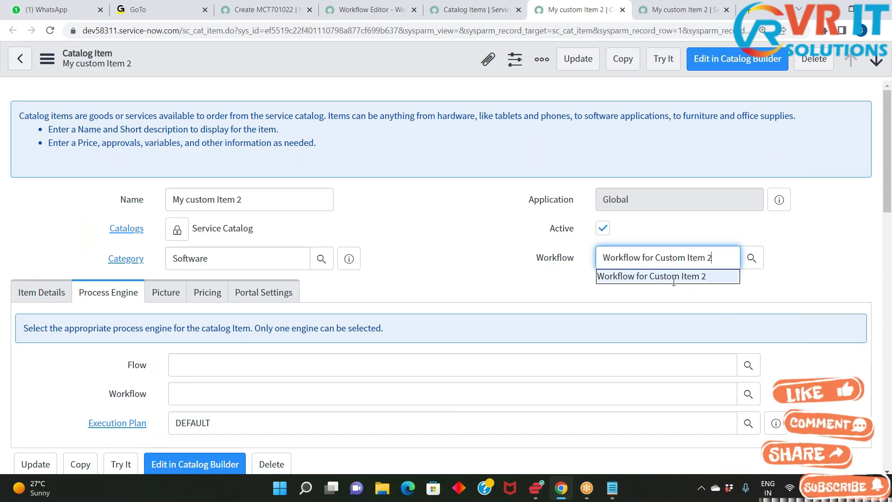
pyautogui.click(647, 276)
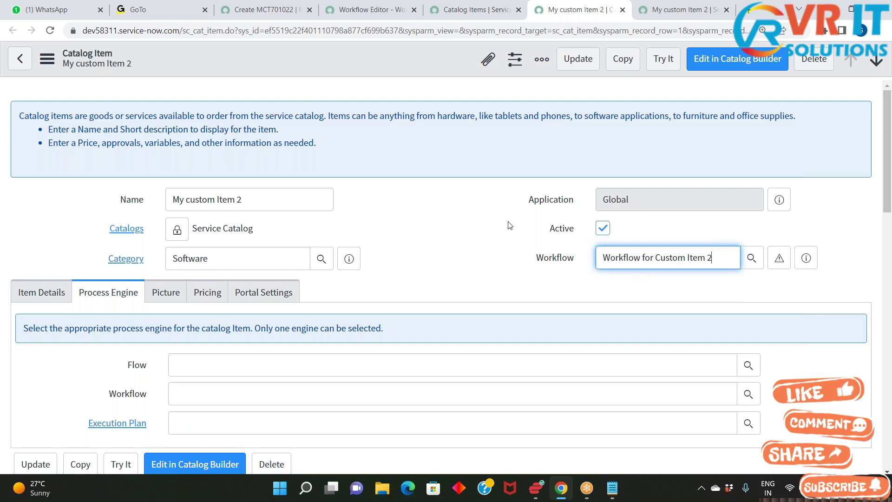
pyautogui.rightClick(412, 60)
pyautogui.click(419, 66)
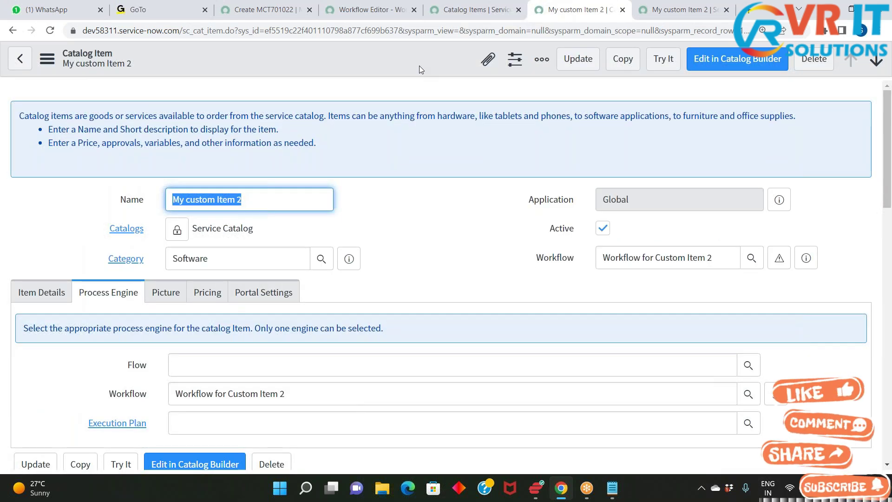
# - Try out My custom Item 2 and fill in Requested For by searching the user list for the requester's name
pyautogui.click(665, 68)
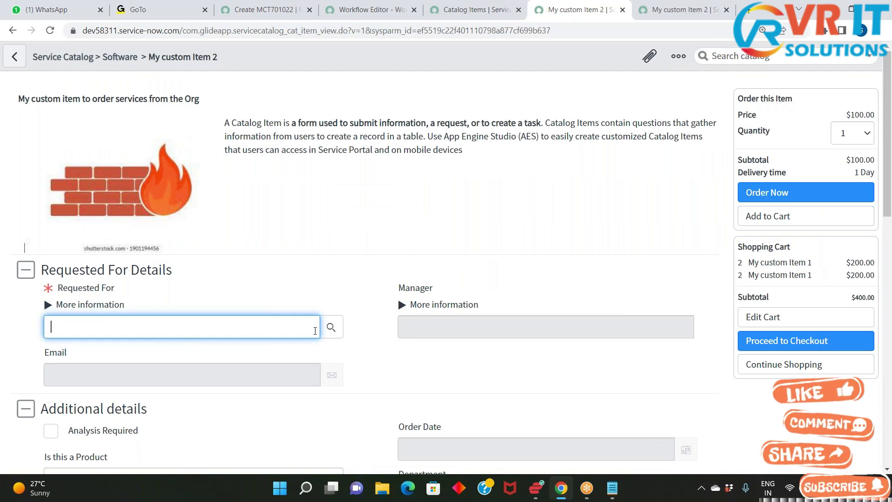
pyautogui.click(333, 329)
pyautogui.click(117, 309)
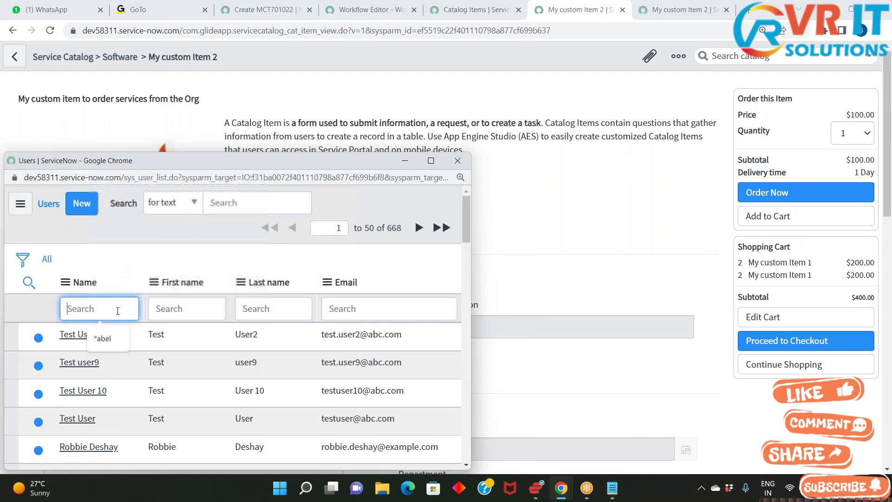
pyautogui.write('*abel')
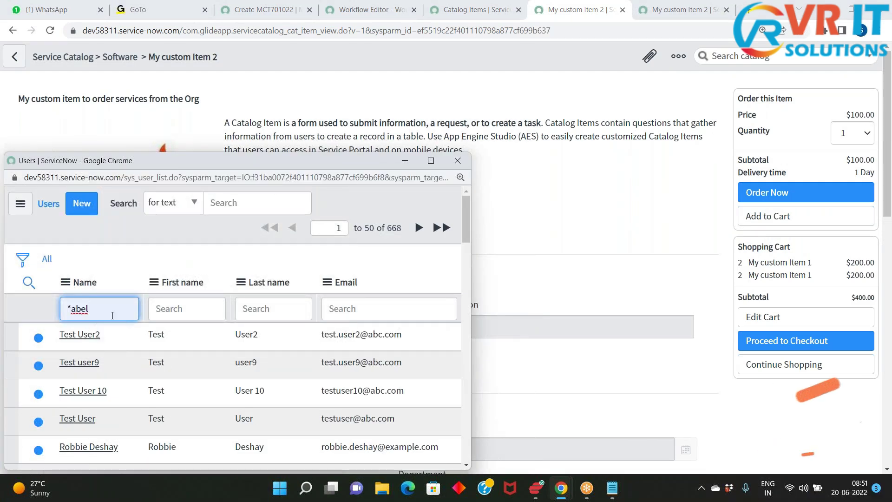
pyautogui.press('Return')
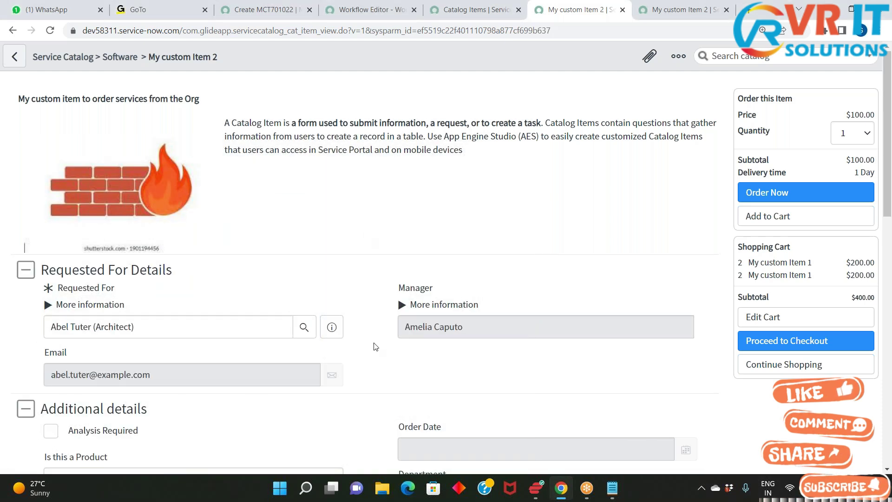
# - Enter test in the Notes field and order My custom Item 2 immediately
pyautogui.scroll(-7, 376, 347)
pyautogui.click(147, 189)
pyautogui.write('test')
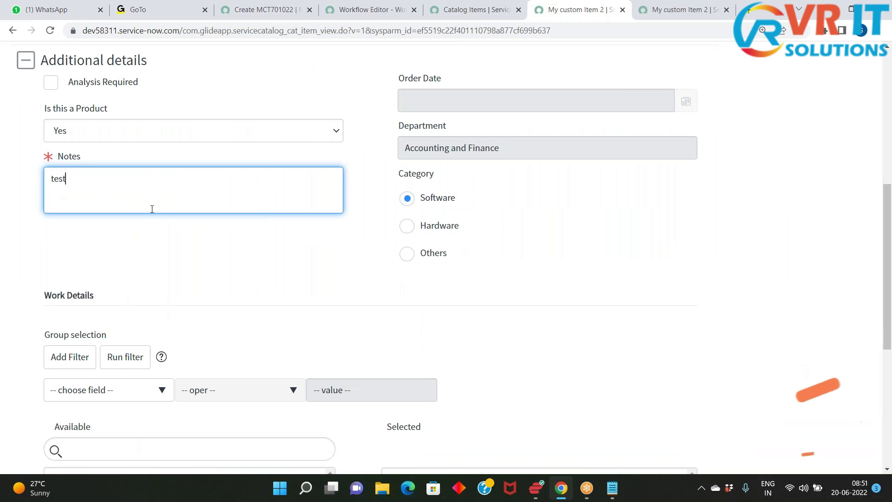
pyautogui.click(209, 255)
pyautogui.scroll(7, 831, 325)
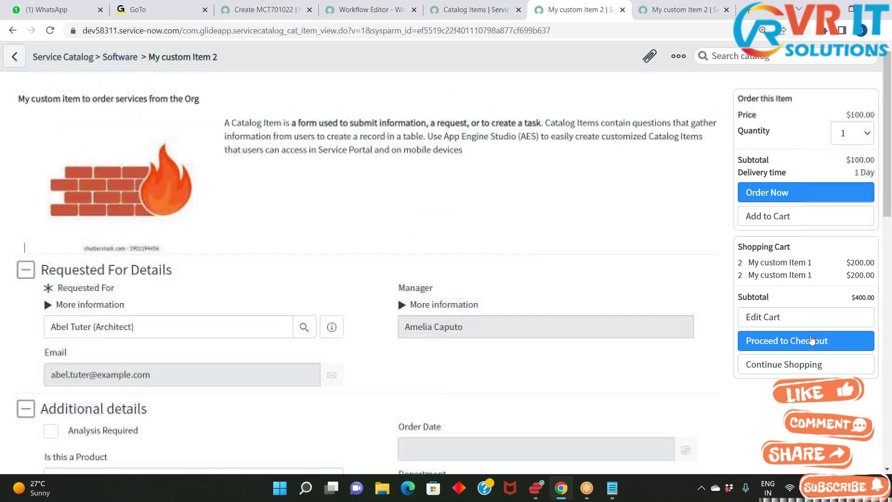
pyautogui.scroll(-12, 812, 341)
pyautogui.scroll(10, 689, 378)
pyautogui.scroll(3, 690, 377)
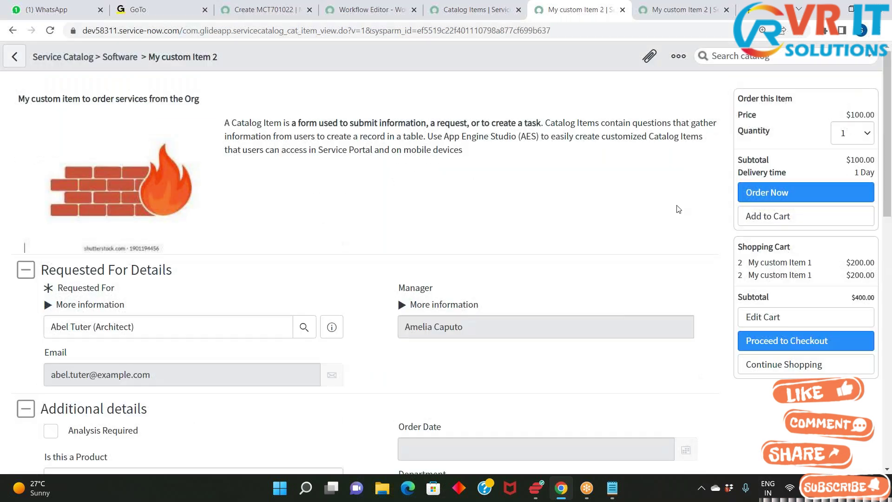
pyautogui.click(753, 192)
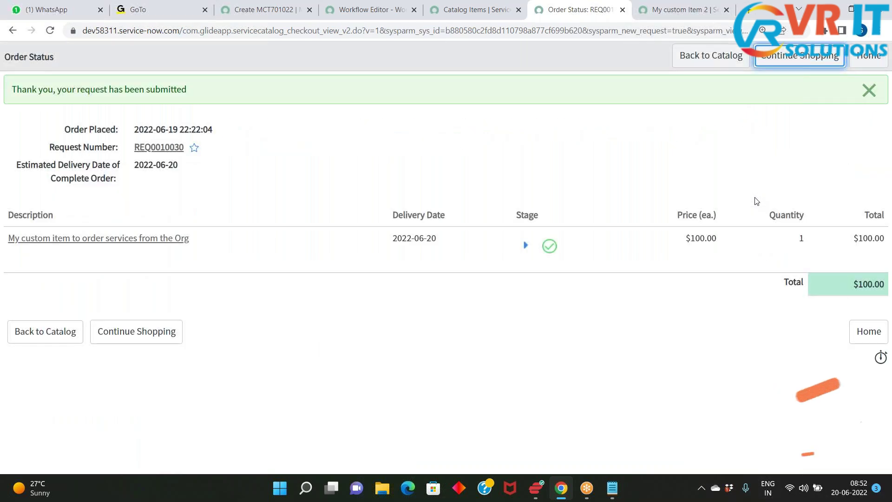
# - From the submitted request, open its requested item in a separate browser tab and show the item's approvers
pyautogui.click(172, 148)
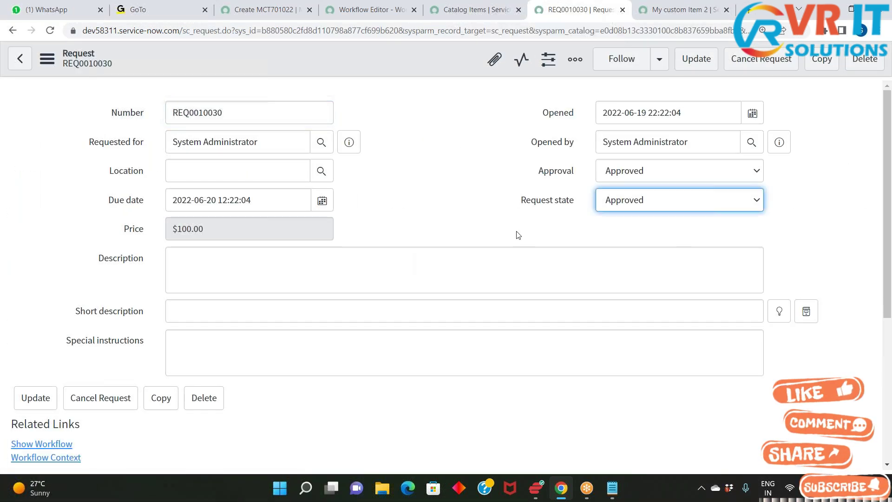
pyautogui.scroll(-5, 519, 367)
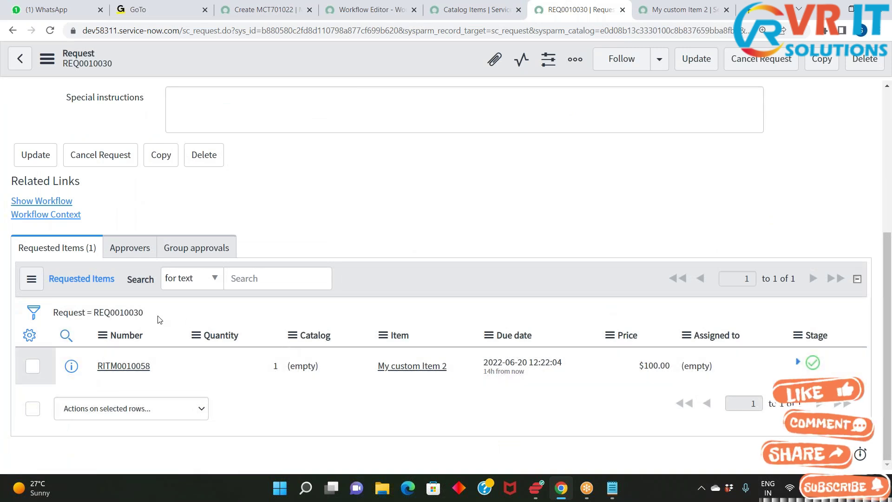
pyautogui.rightClick(73, 371)
pyautogui.click(121, 278)
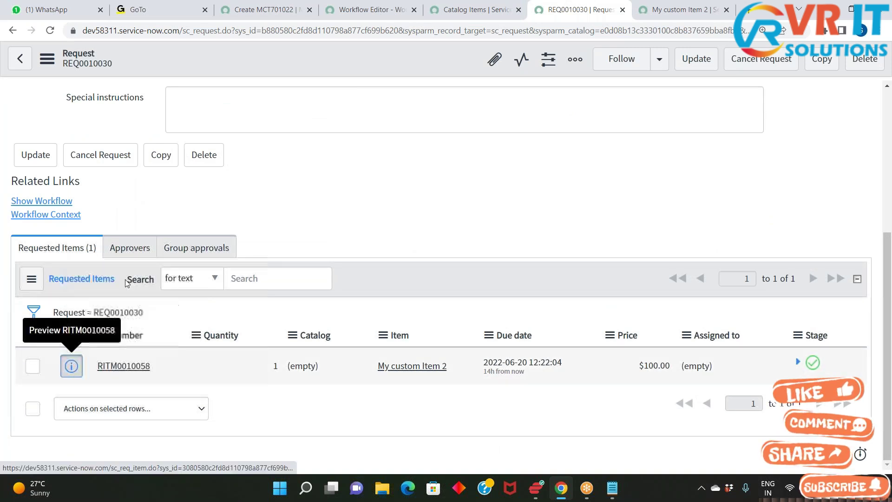
pyautogui.click(599, 10)
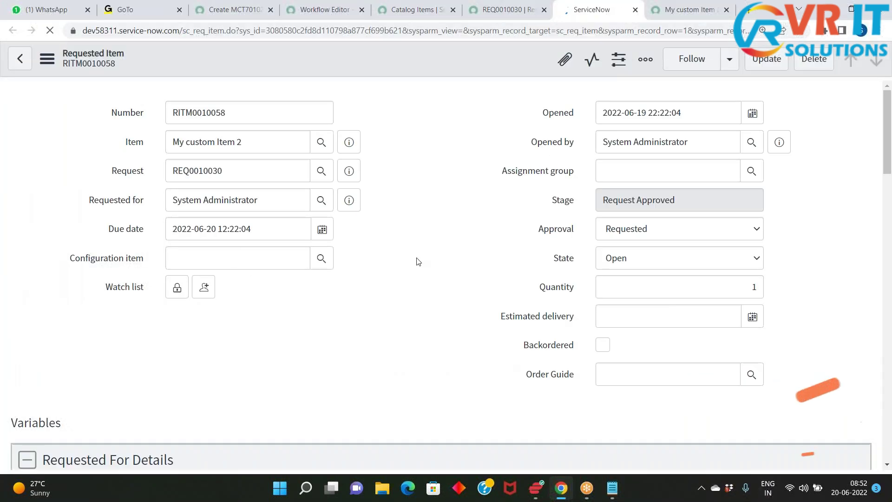
pyautogui.scroll(-20, 328, 279)
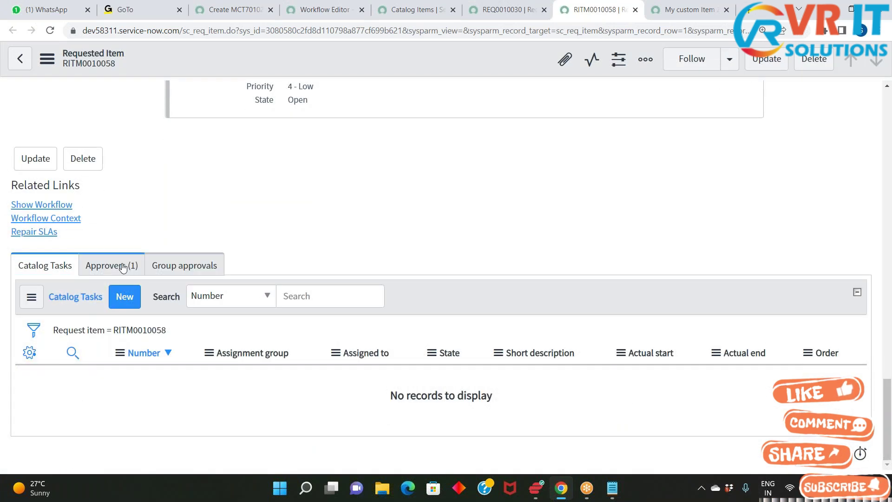
pyautogui.click(123, 267)
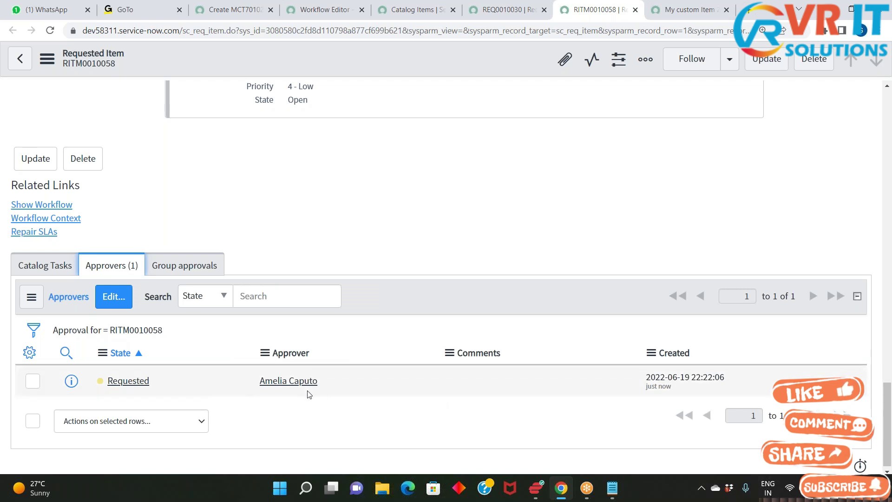
# - Compare the listed approver with the Manager variable on the requested item and on the My custom Item 2 order form
pyautogui.moveTo(304, 381); pyautogui.dragTo(257, 383)
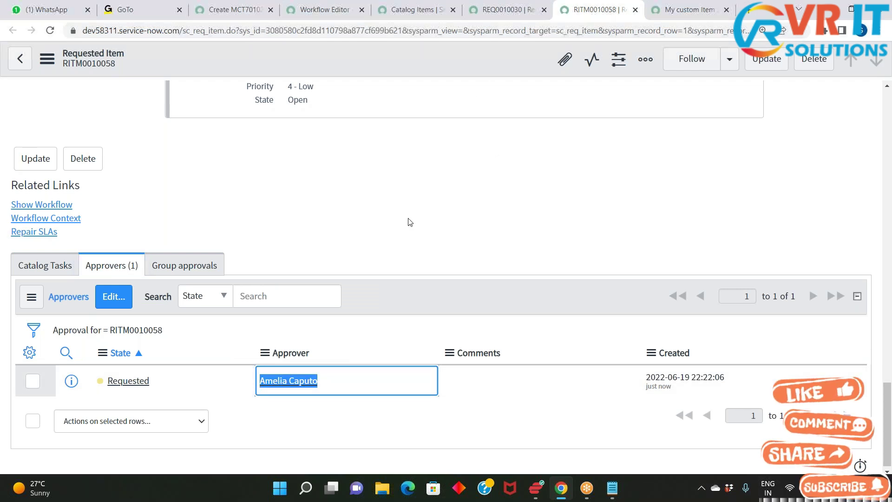
pyautogui.scroll(15, 411, 222)
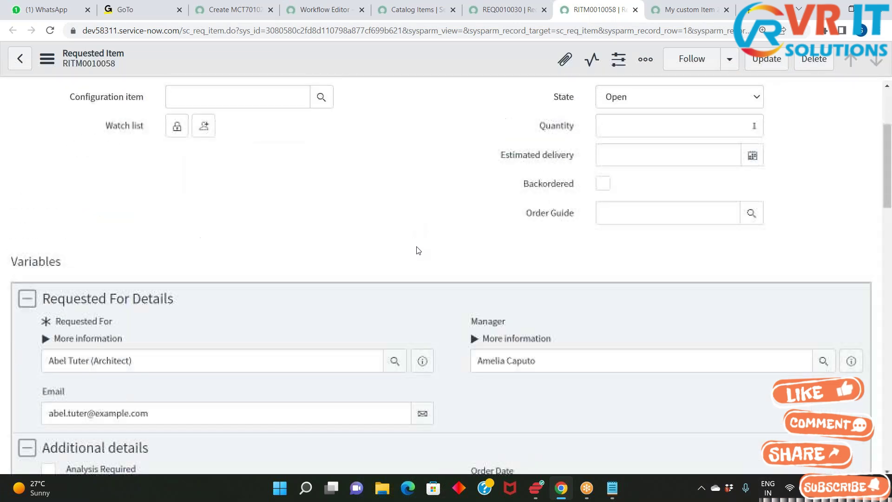
pyautogui.scroll(-1, 418, 251)
pyautogui.tripleClick(479, 301)
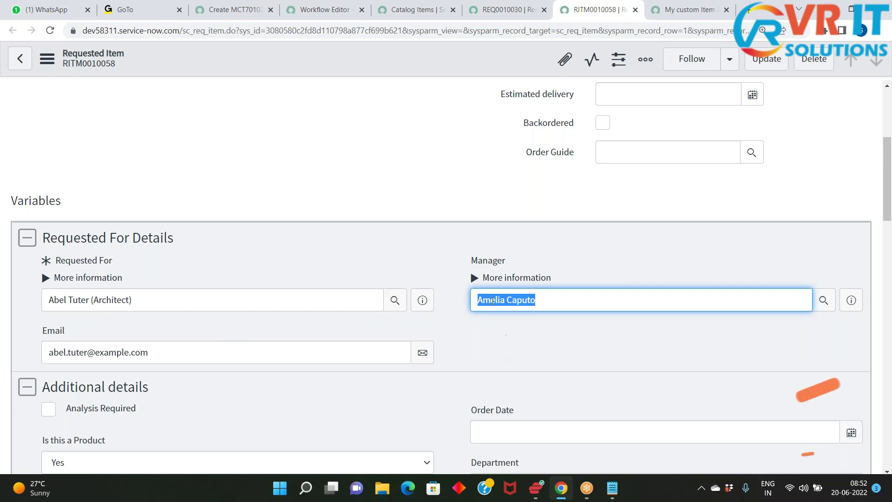
pyautogui.scroll(-15, 526, 345)
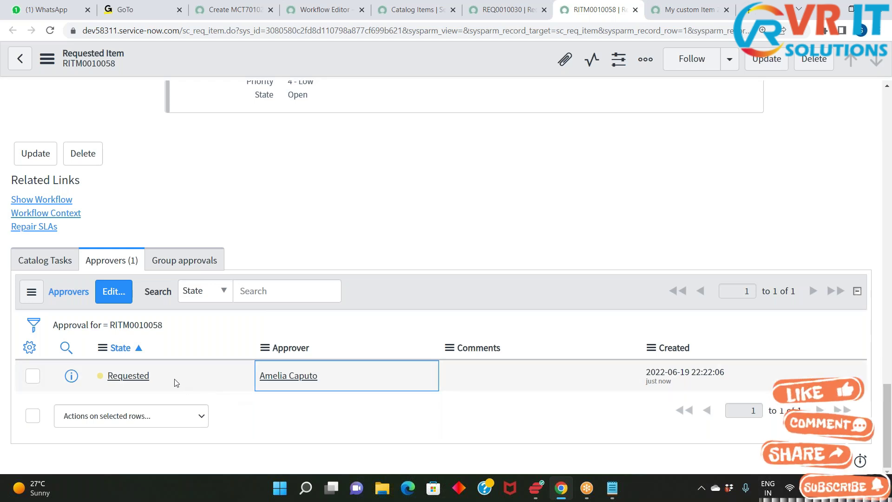
pyautogui.click(684, 9)
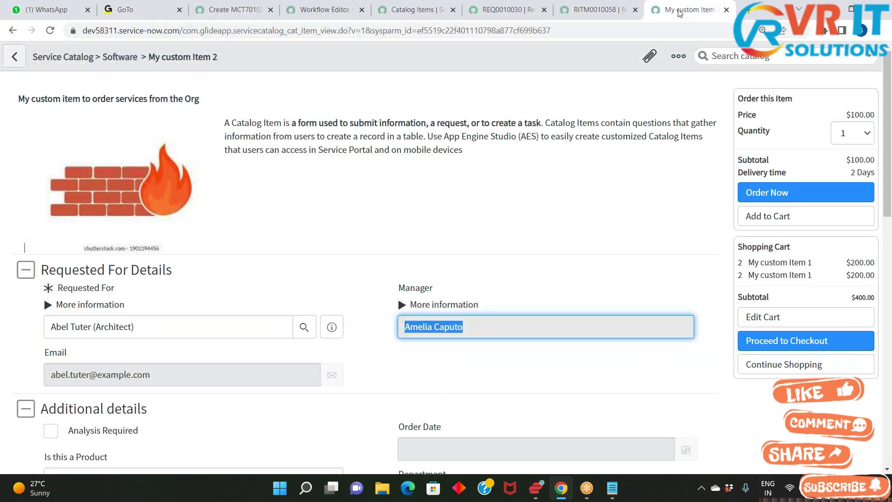
pyautogui.click(614, 4)
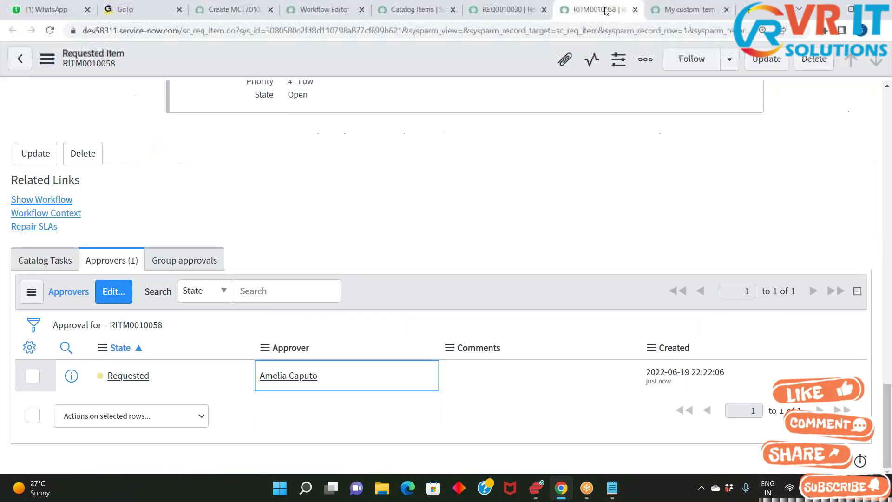
# - Show the requested item's workflow, check its Manager's Approval activity, and close the workflow and requested item tabs
pyautogui.click(65, 203)
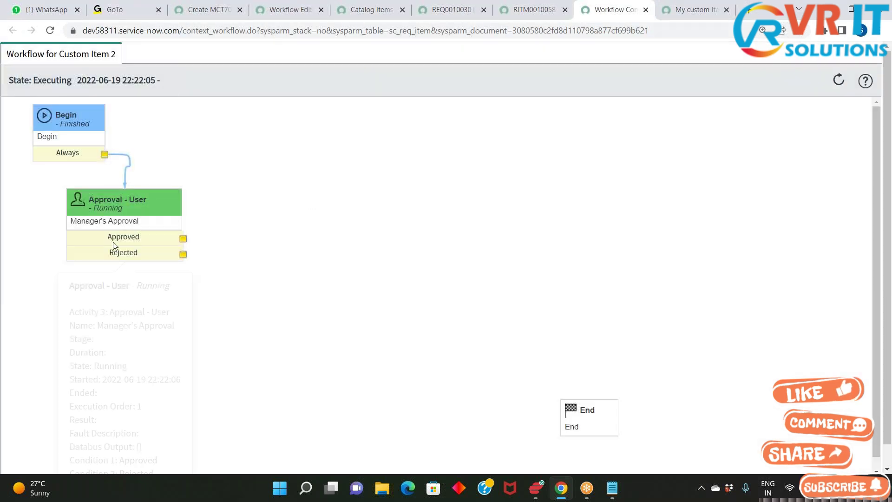
pyautogui.moveTo(111, 232)
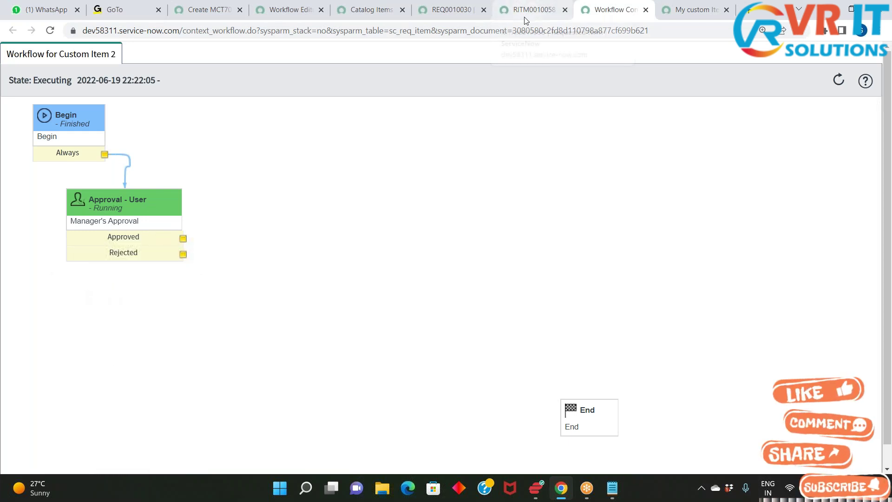
pyautogui.click(646, 9)
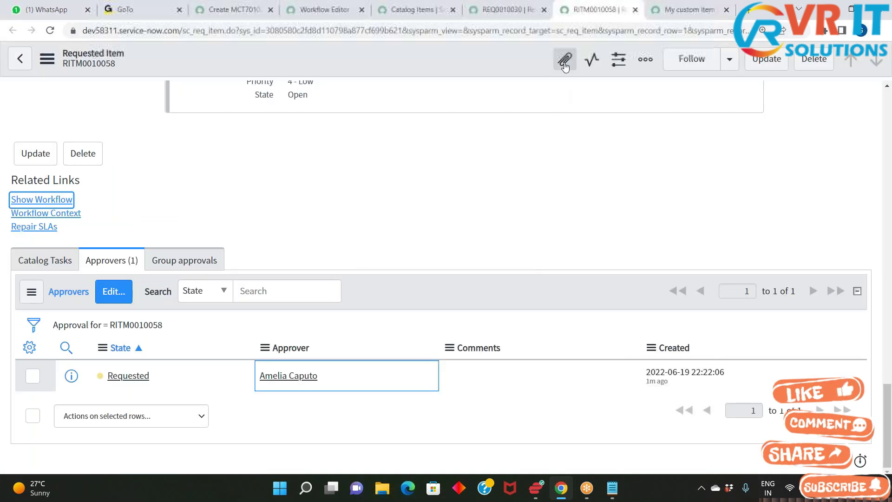
pyautogui.click(635, 10)
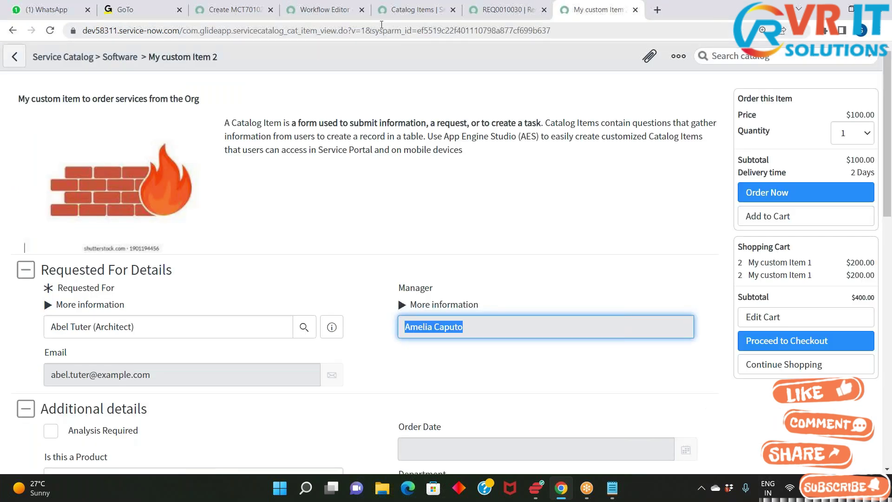
# - In the Workflow Editor, move the Approval - User activity further left and add an Approval - Group activity named Group approval
pyautogui.click(325, 9)
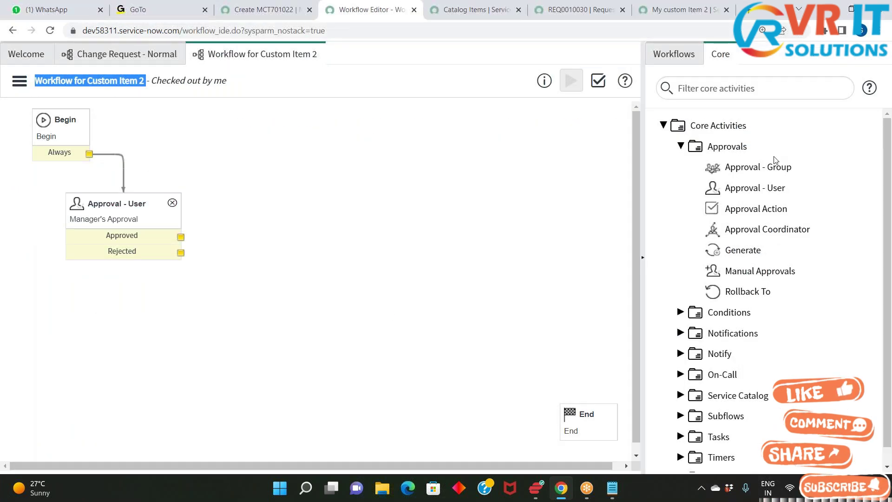
pyautogui.moveTo(128, 212); pyautogui.dragTo(63, 232)
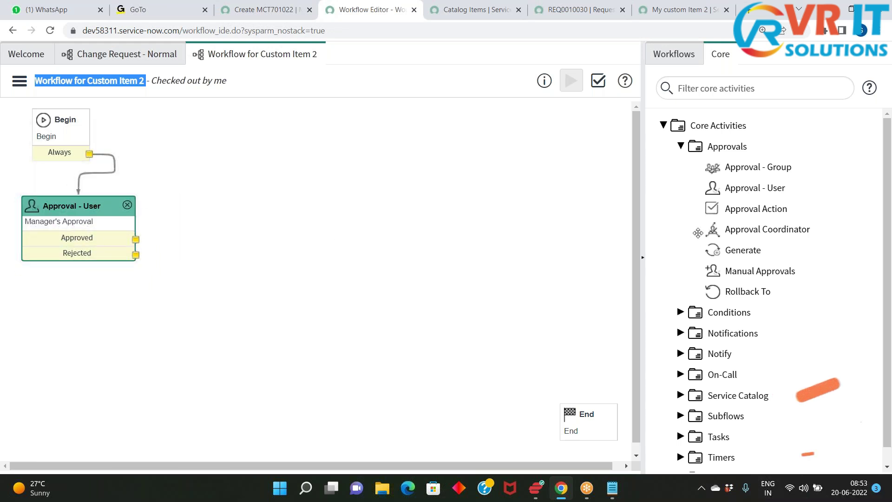
pyautogui.moveTo(758, 165)
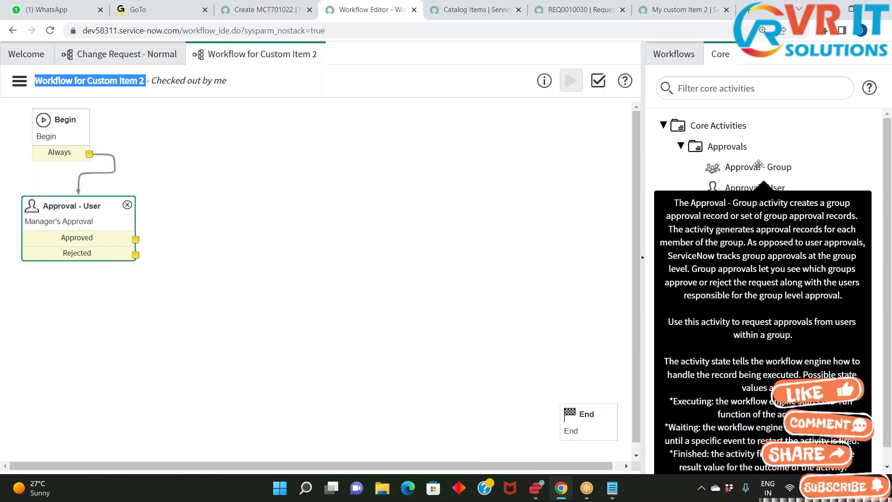
pyautogui.moveTo(758, 165); pyautogui.dragTo(298, 156)
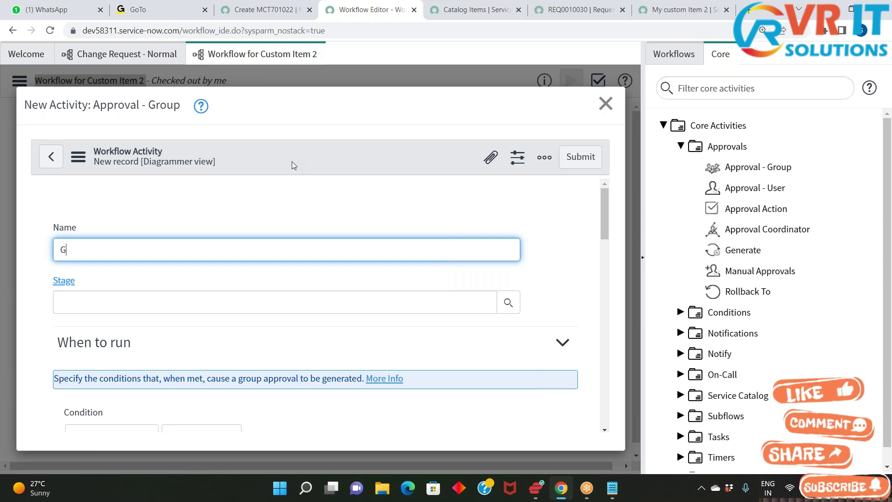
pyautogui.write('approval')
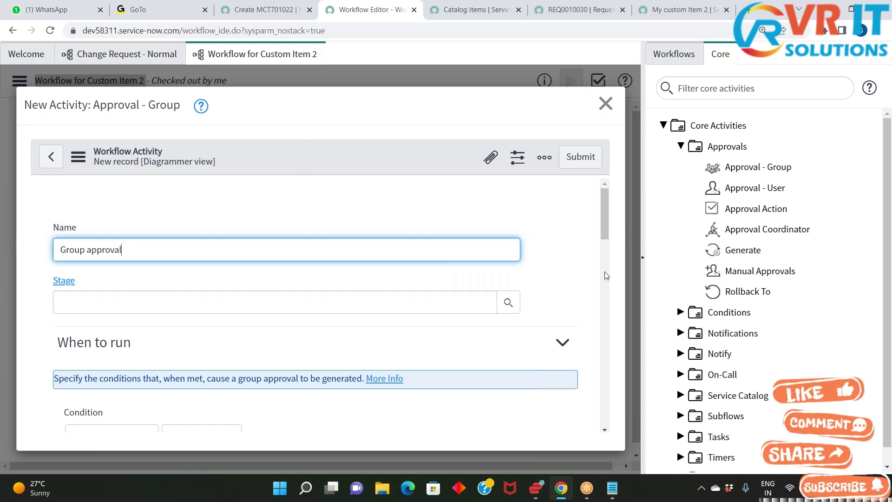
# - Examine the new group approval activity's name and its Approvers section with the Groups setting
pyautogui.moveTo(604, 232); pyautogui.dragTo(605, 279)
pyautogui.scroll(-3, 551, 329)
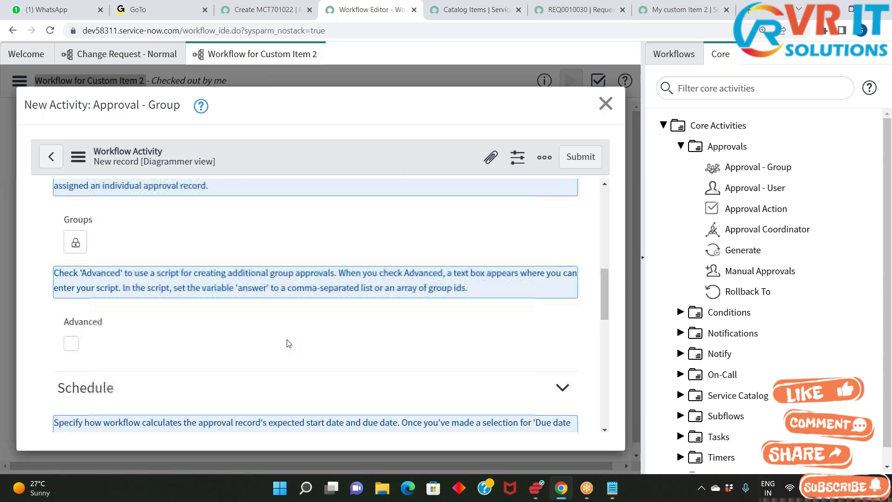
pyautogui.scroll(6, 289, 343)
pyautogui.scroll(1, 133, 253)
pyautogui.moveTo(133, 251); pyautogui.dragTo(58, 250)
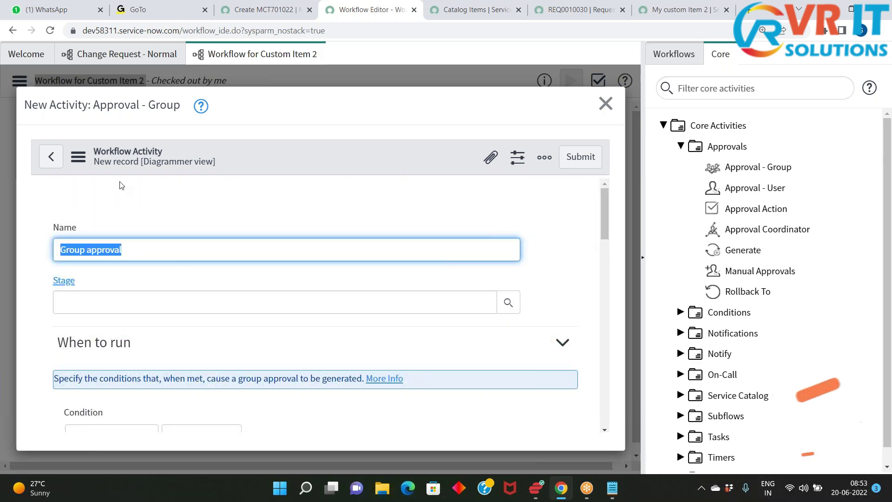
pyautogui.click(152, 211)
pyautogui.moveTo(128, 249); pyautogui.dragTo(50, 248)
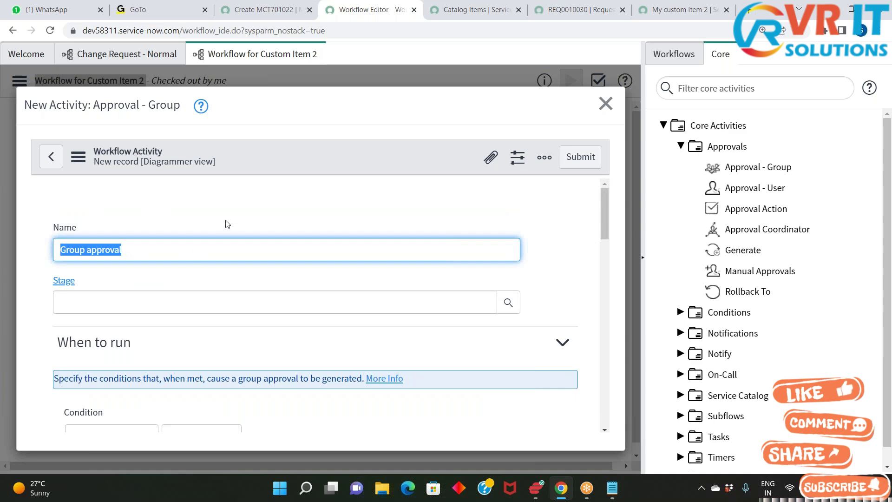
pyautogui.click(438, 294)
pyautogui.scroll(-8, 440, 308)
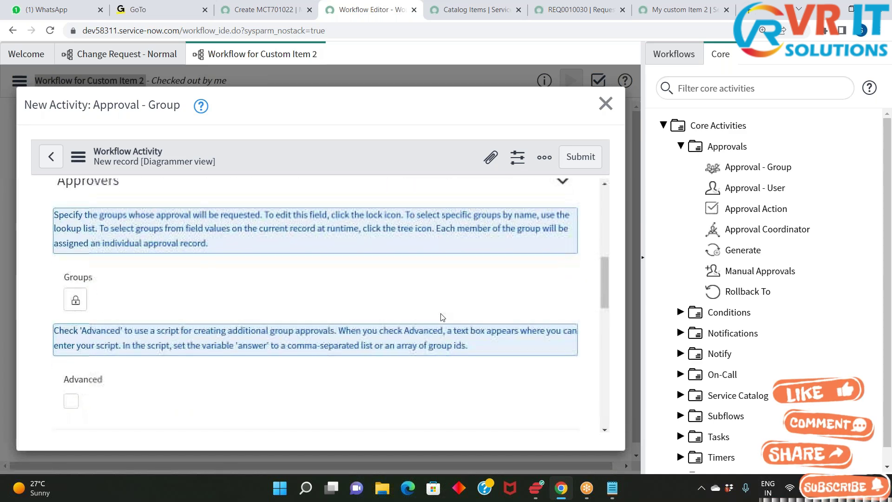
pyautogui.moveTo(64, 277); pyautogui.dragTo(87, 281)
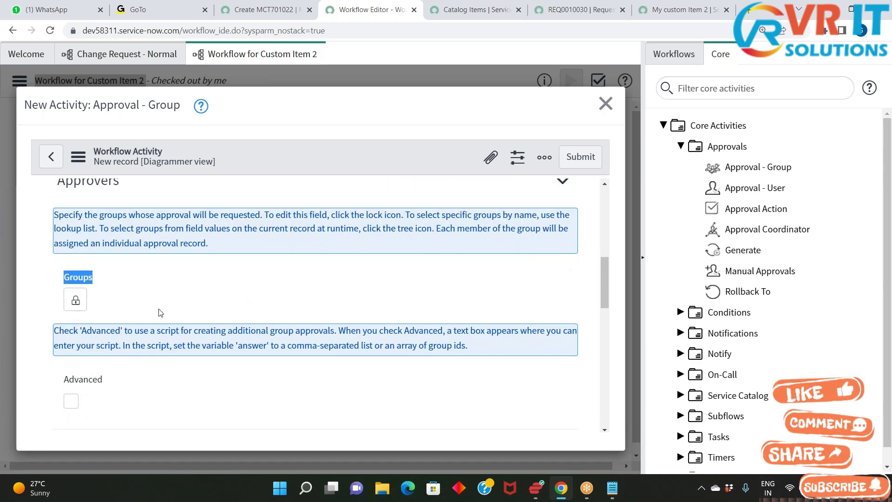
pyautogui.scroll(1, 153, 317)
pyautogui.moveTo(120, 239); pyautogui.dragTo(57, 239)
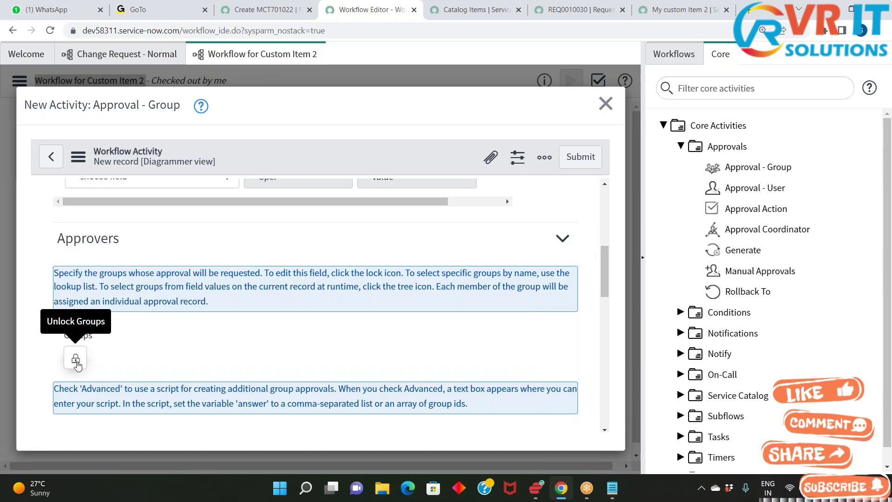
# - Unlock the Groups field in the Approvers section and add the CAB Approval group from the group list
pyautogui.click(75, 358)
pyautogui.scroll(3, 456, 362)
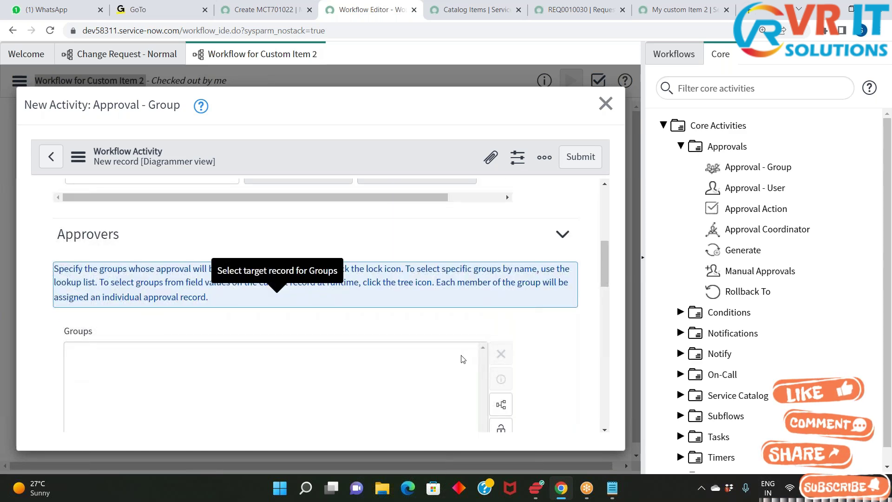
pyautogui.scroll(-2, 521, 376)
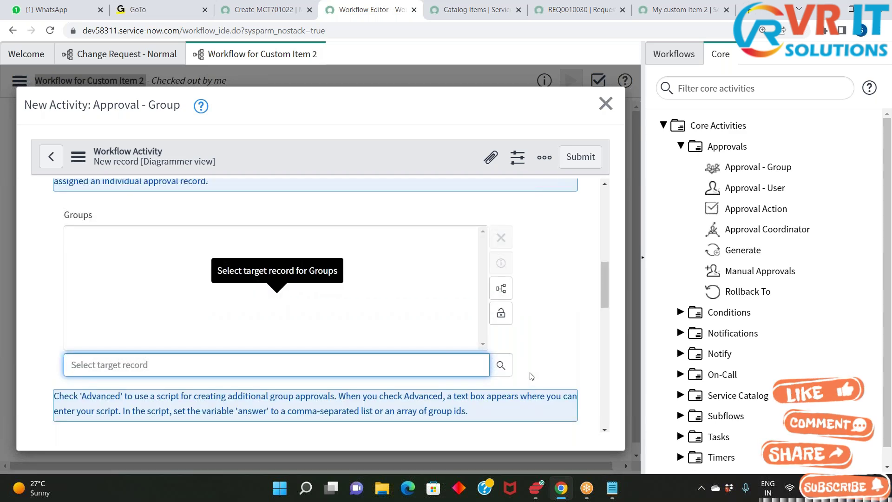
pyautogui.click(502, 367)
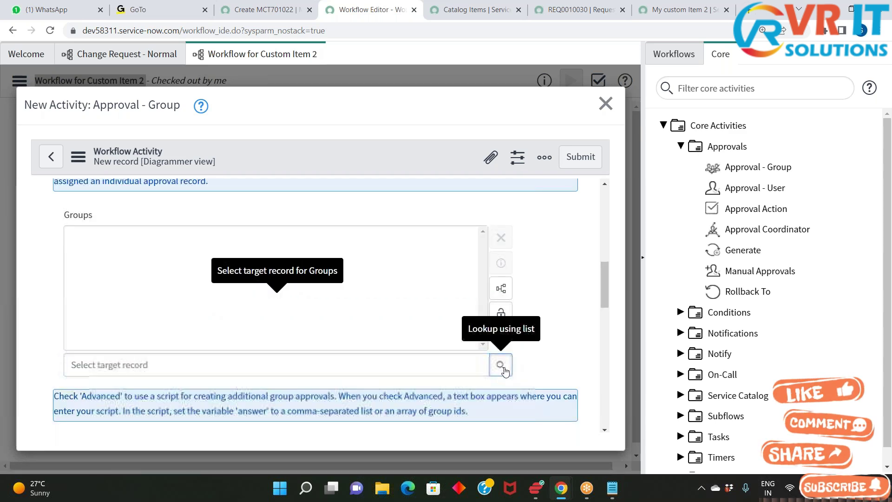
pyautogui.scroll(-8, 153, 255)
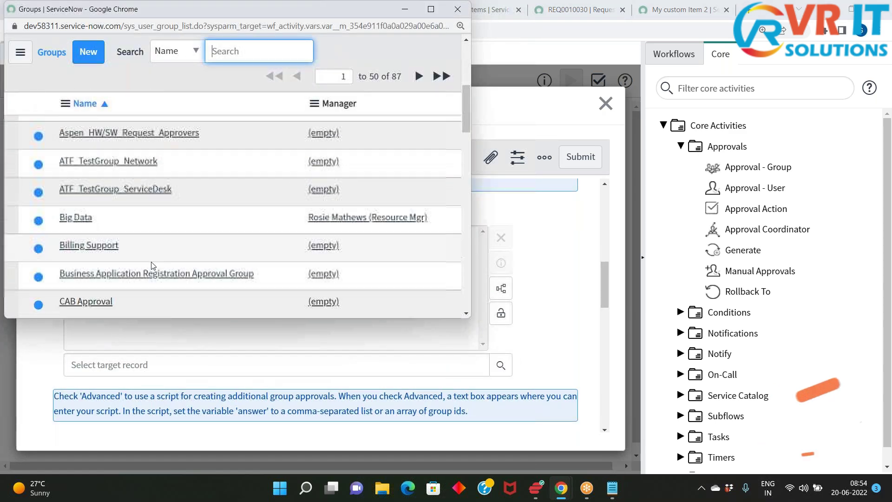
pyautogui.scroll(5, 153, 260)
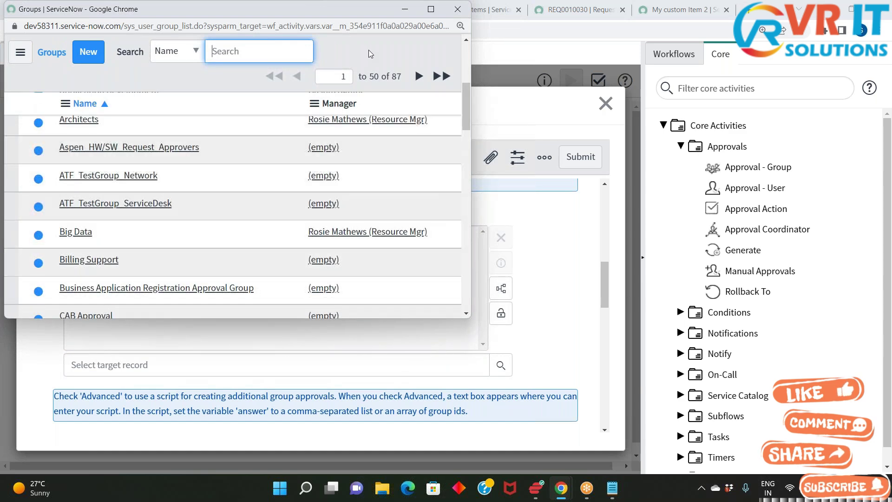
pyautogui.scroll(-3, 140, 265)
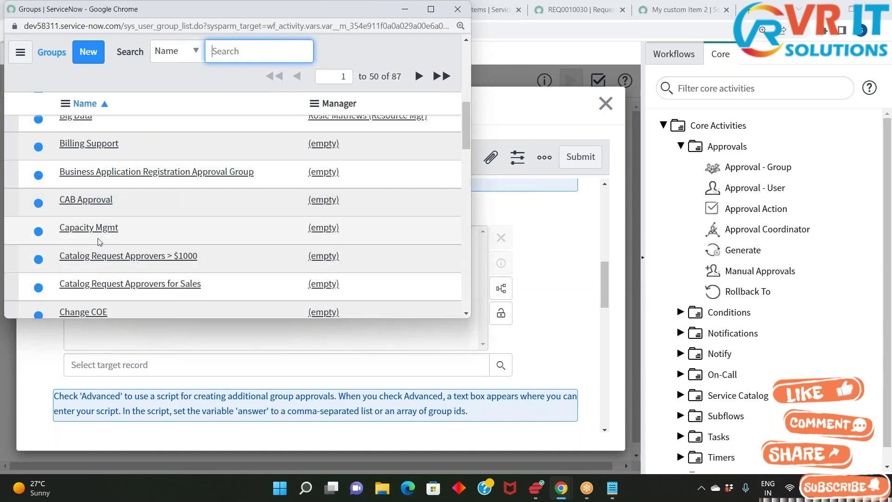
pyautogui.click(86, 200)
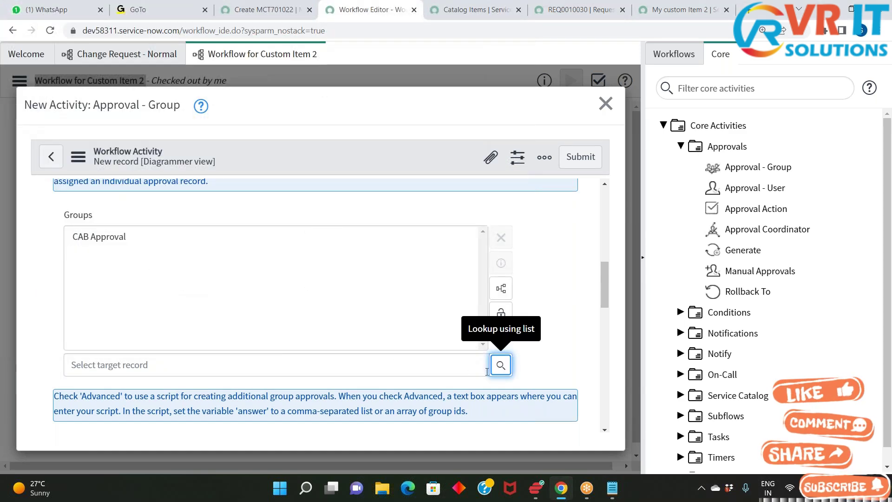
# - Add the Big Data group to the approver groups and lock the Groups field
pyautogui.click(501, 364)
pyautogui.scroll(-3, 183, 381)
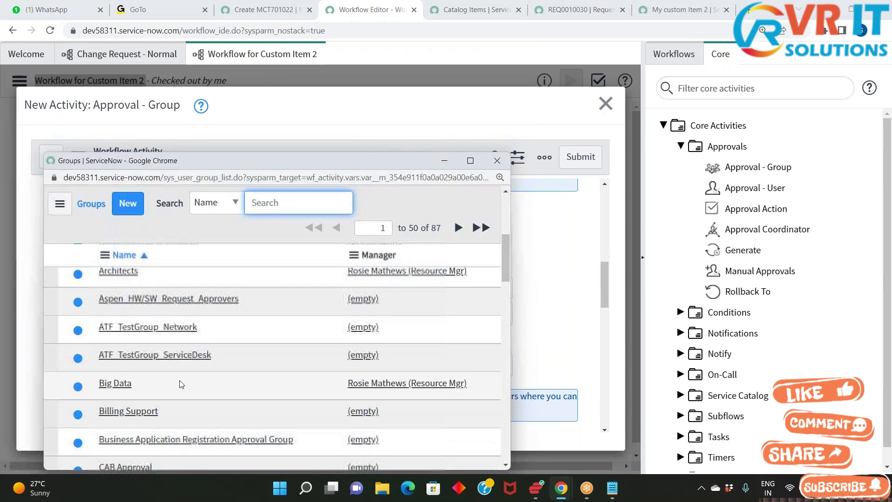
pyautogui.click(115, 384)
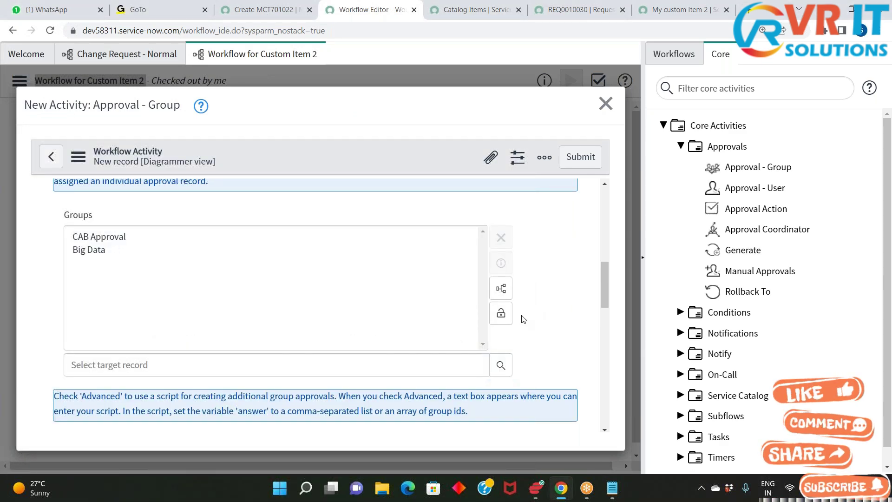
pyautogui.click(501, 312)
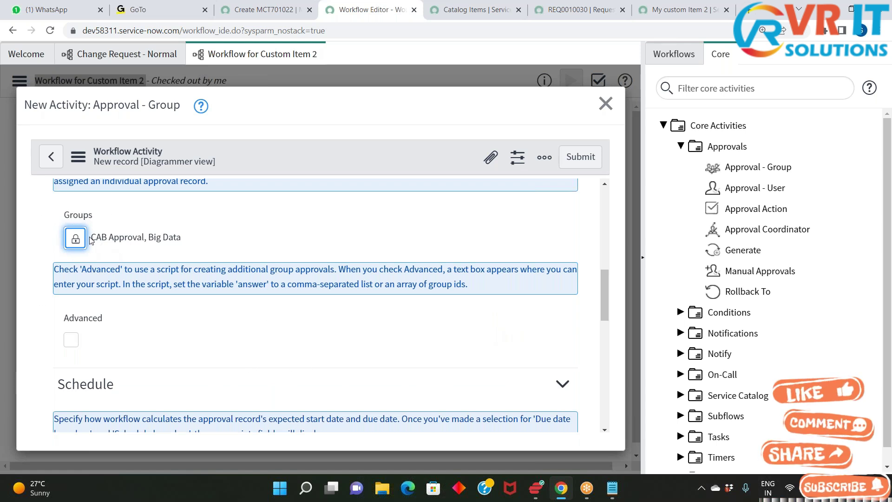
pyautogui.moveTo(91, 237); pyautogui.dragTo(164, 239)
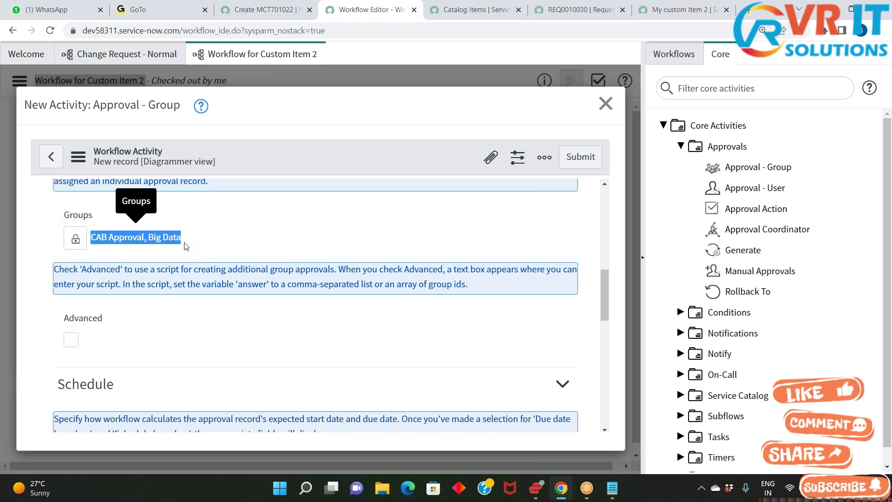
# - Enable the Advanced option for the approvers and examine the example script that pushes group ids into the answer array
pyautogui.click(84, 342)
pyautogui.click(72, 341)
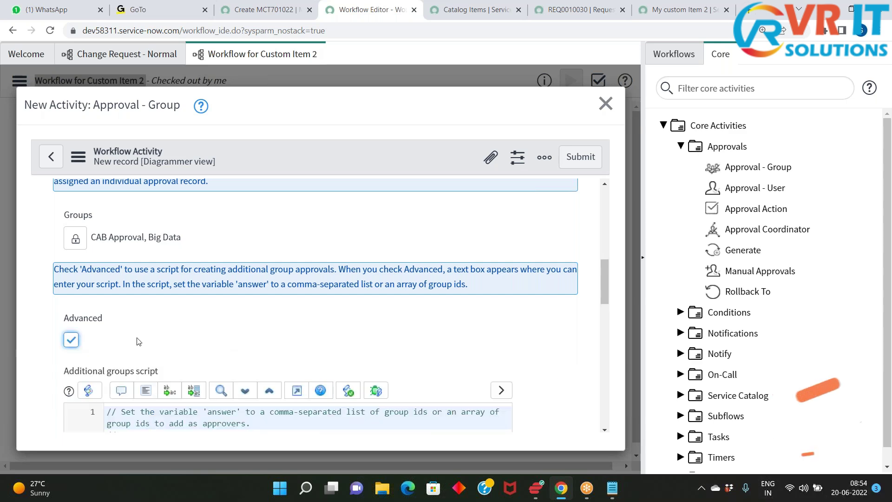
pyautogui.scroll(-5, 208, 321)
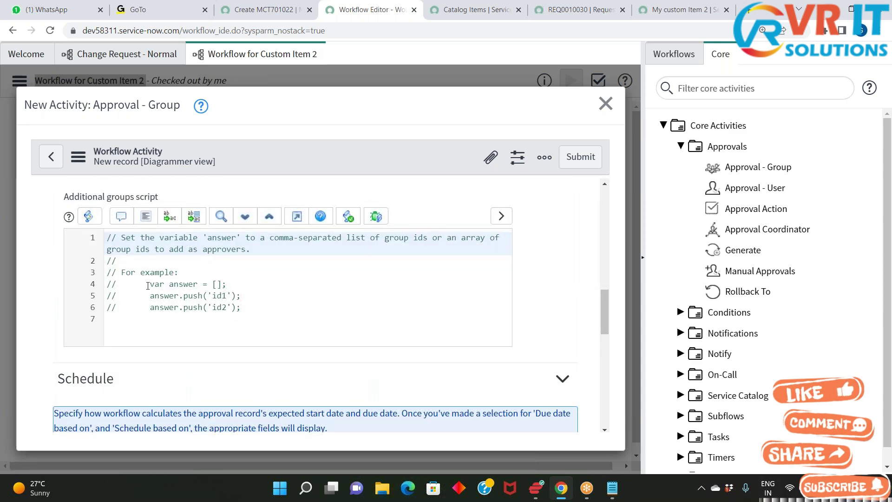
pyautogui.moveTo(148, 285); pyautogui.dragTo(261, 305)
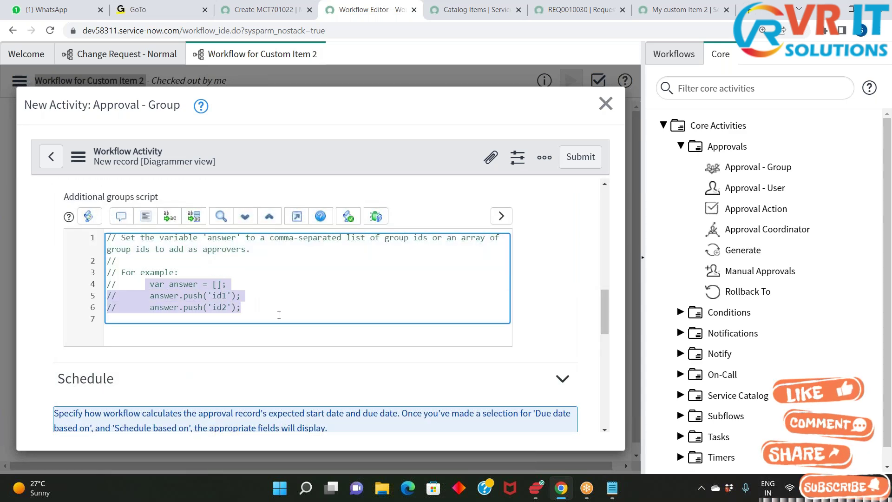
pyautogui.click(279, 314)
pyautogui.doubleClick(219, 295)
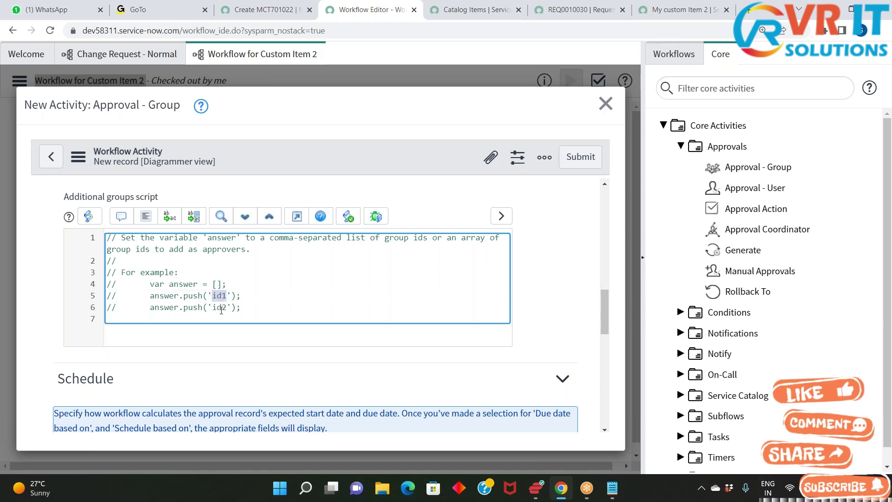
pyautogui.doubleClick(220, 307)
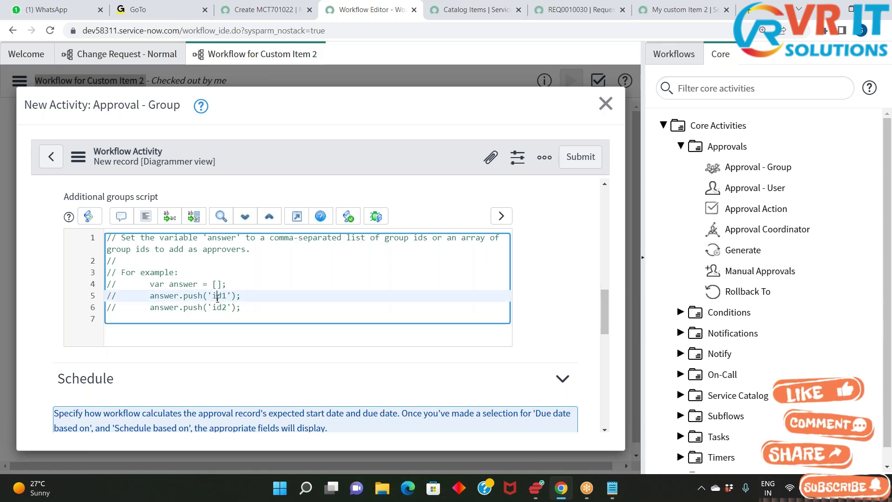
pyautogui.doubleClick(218, 297)
pyautogui.doubleClick(216, 308)
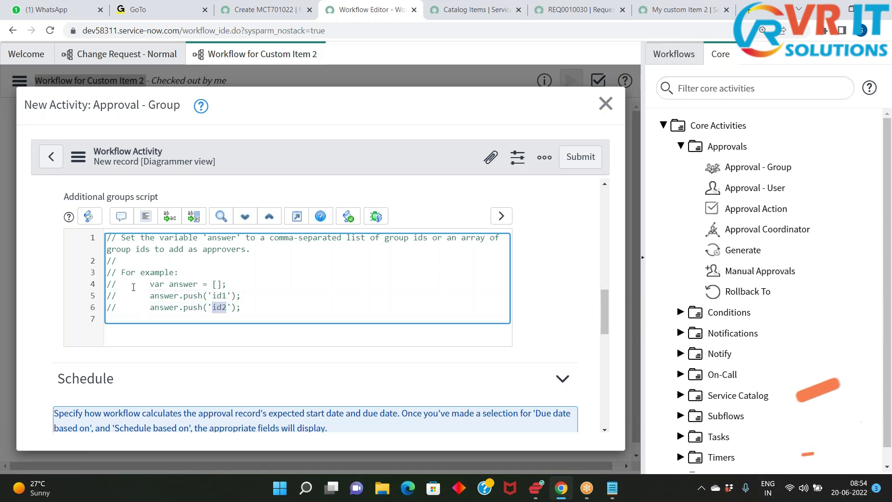
pyautogui.moveTo(151, 285); pyautogui.dragTo(219, 285)
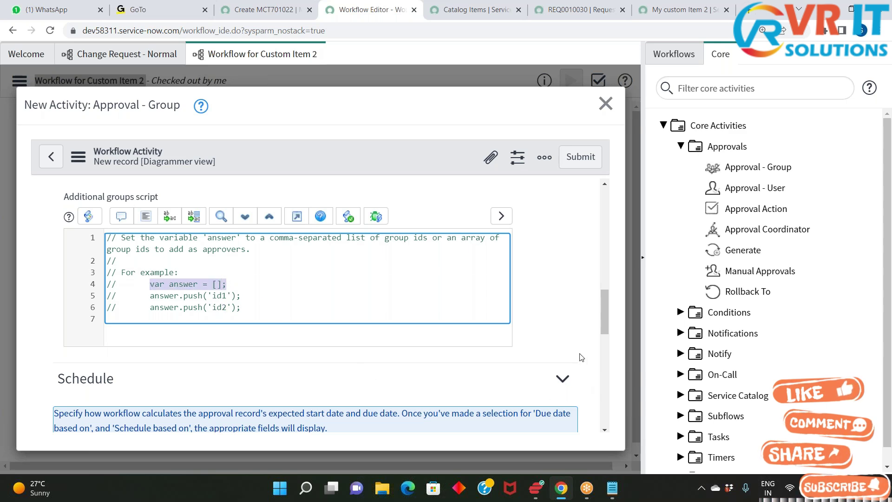
# - Review the new group approval activity's Schedule and Condition for approval sections, and close the activity without submitting it
pyautogui.scroll(8, 565, 348)
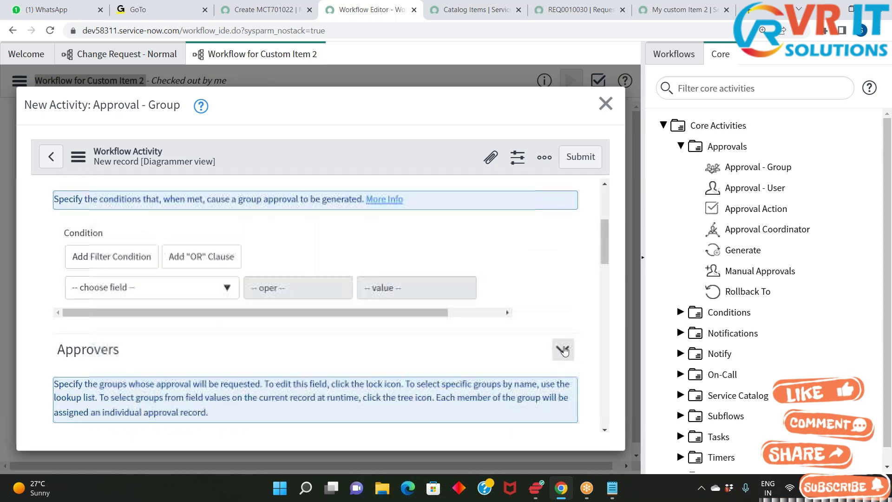
pyautogui.scroll(-5, 565, 349)
pyautogui.scroll(-10, 567, 355)
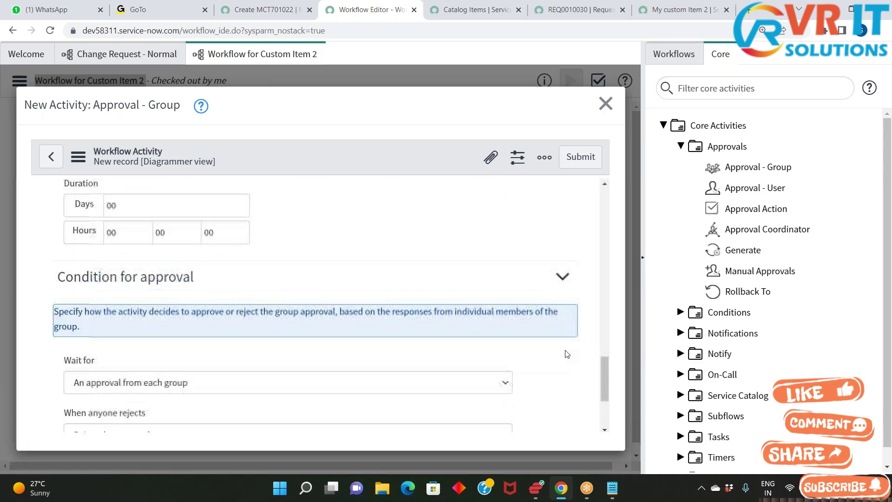
pyautogui.scroll(5, 567, 355)
pyautogui.click(605, 103)
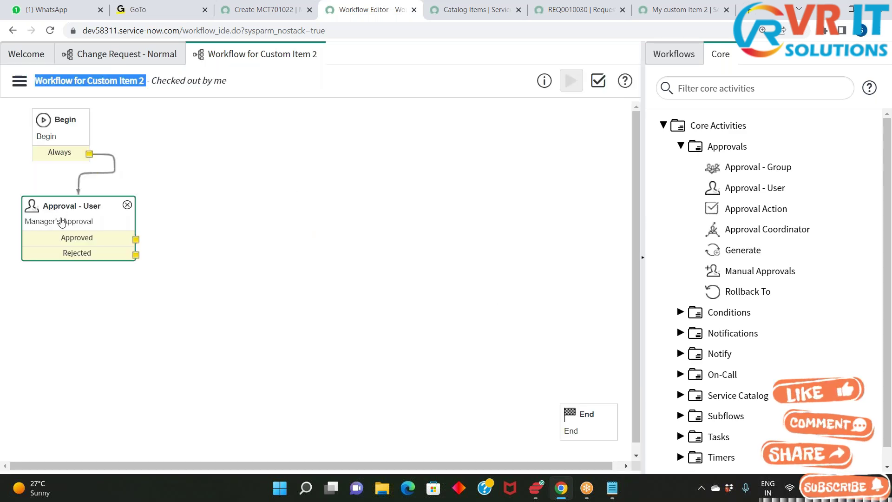
# - Open the Manager's Approval activity's properties and examine its approvers script, Condition for approval and Schedule sections
pyautogui.doubleClick(62, 222)
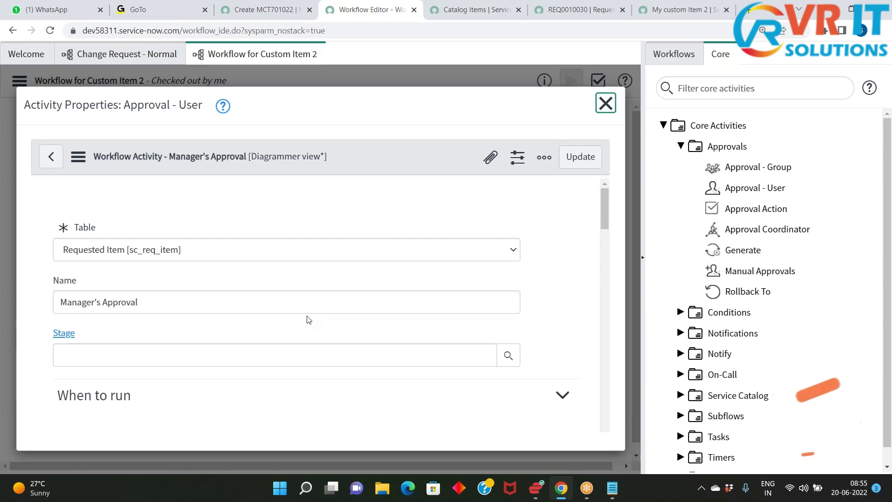
pyautogui.scroll(-15, 390, 285)
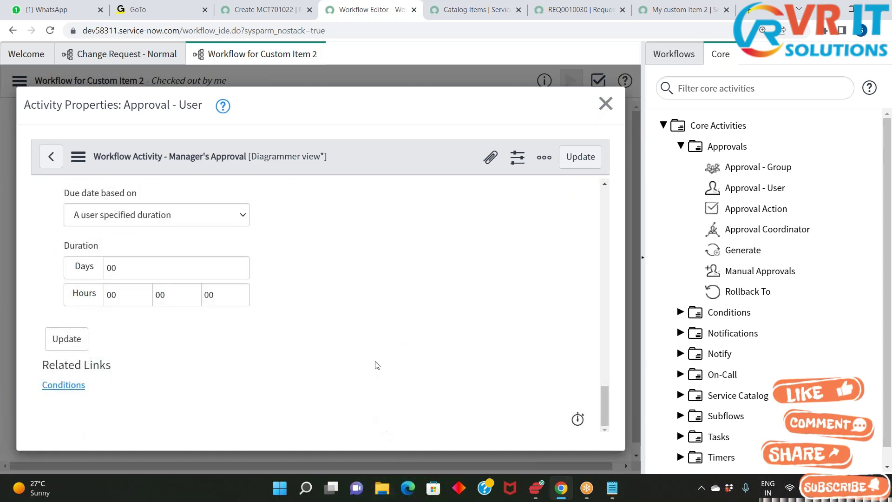
pyautogui.scroll(5, 376, 366)
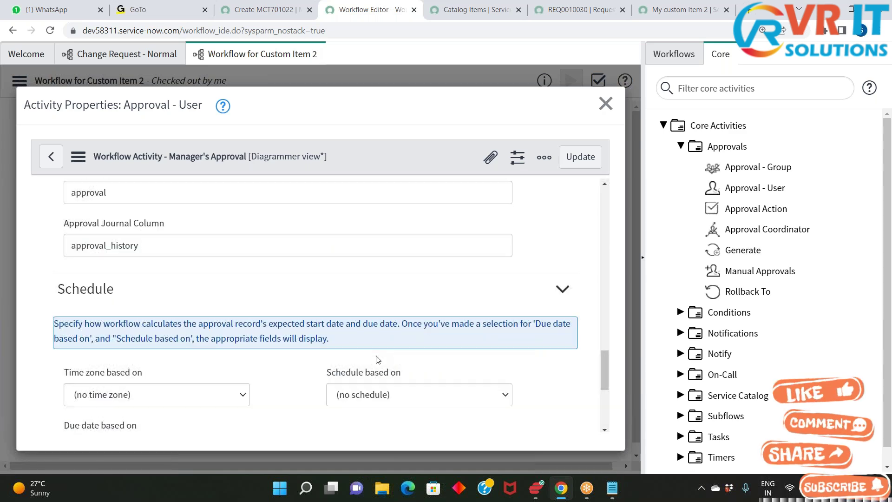
pyautogui.scroll(6, 377, 360)
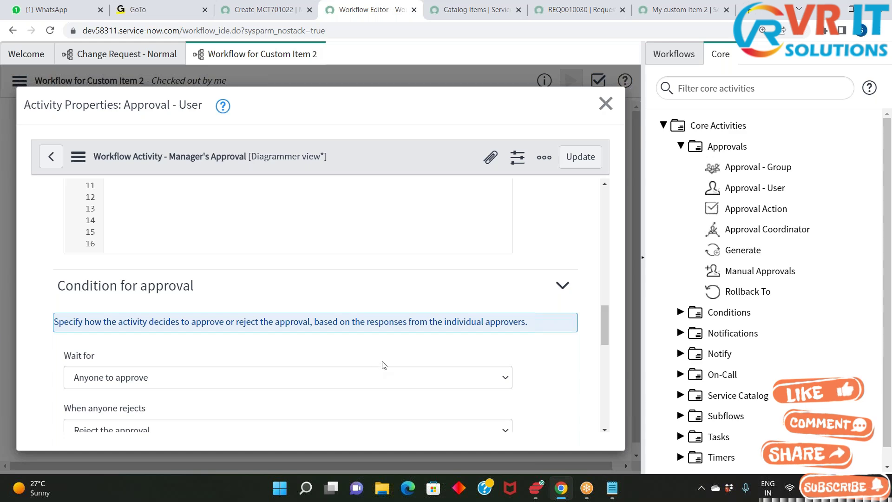
pyautogui.scroll(-4, 384, 366)
pyautogui.scroll(9, 399, 360)
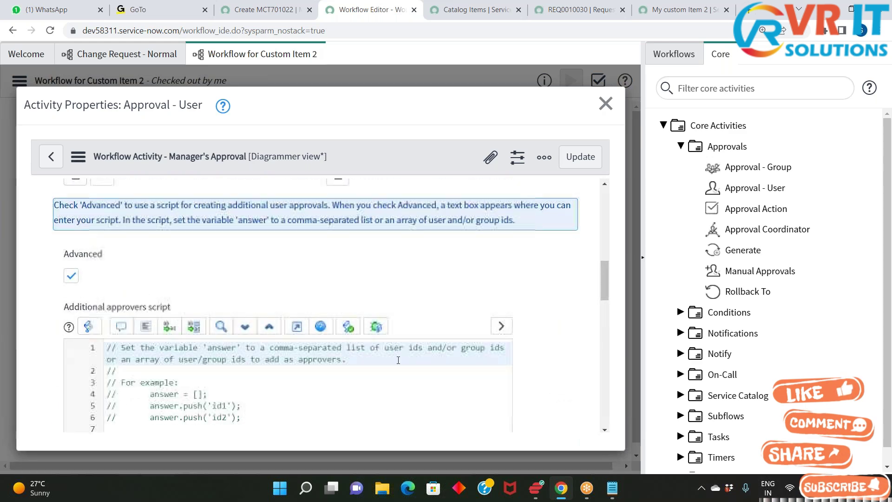
pyautogui.scroll(-8, 398, 360)
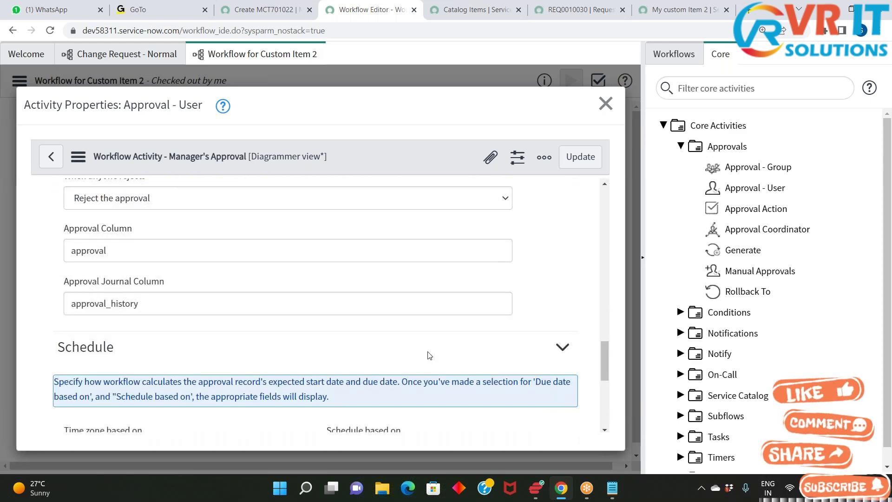
pyautogui.scroll(4, 428, 356)
pyautogui.scroll(-2, 426, 355)
pyautogui.scroll(2, 426, 355)
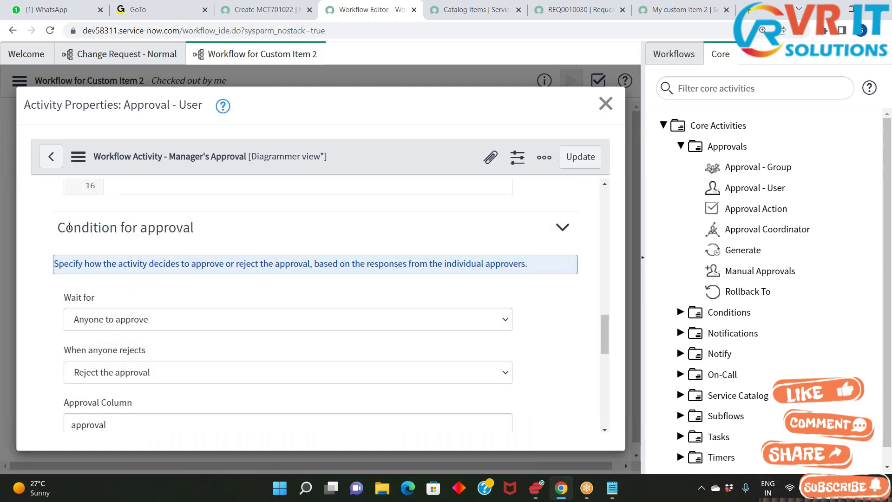
# - Examine the Wait for options in the Condition for approval section of the Manager's Approval activity
pyautogui.moveTo(57, 227); pyautogui.dragTo(212, 228)
pyautogui.click(216, 246)
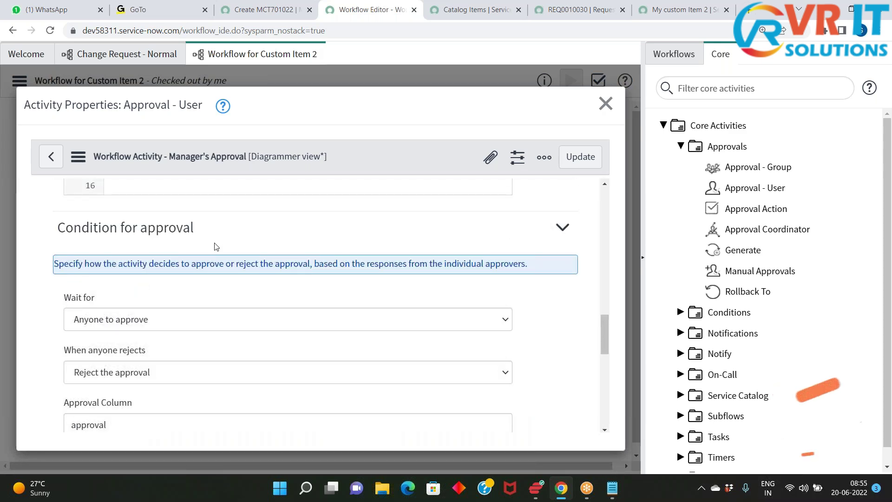
pyautogui.scroll(-1, 501, 329)
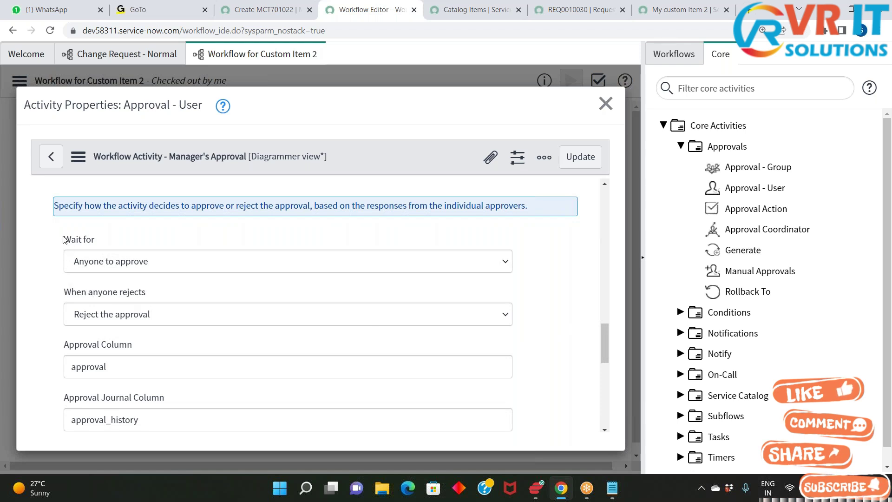
pyautogui.moveTo(63, 239); pyautogui.dragTo(99, 241)
pyautogui.click(462, 262)
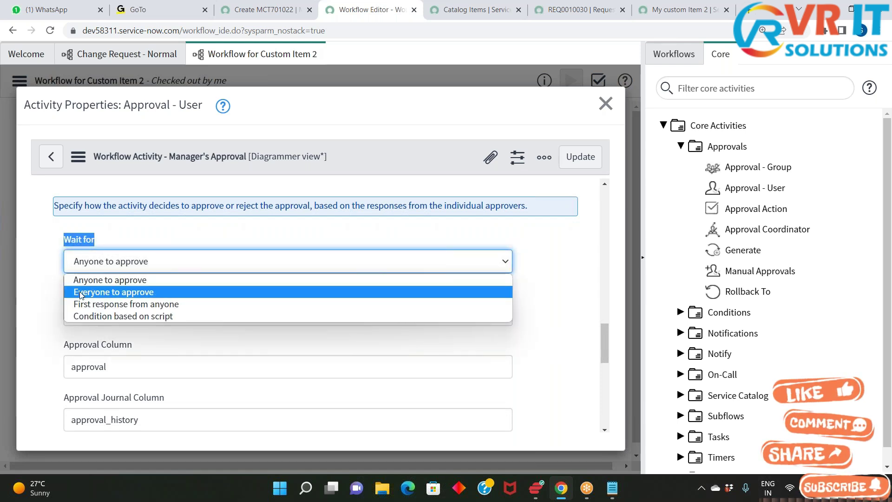
pyautogui.click(45, 295)
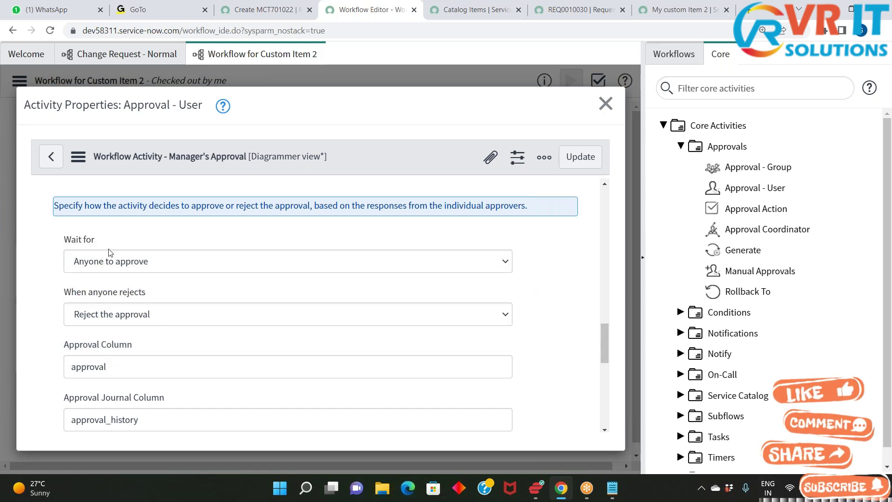
# - Examine the Schedule settings and compare the Wait for and When anyone rejects settings of the Manager's Approval activity
pyautogui.scroll(-2, 128, 358)
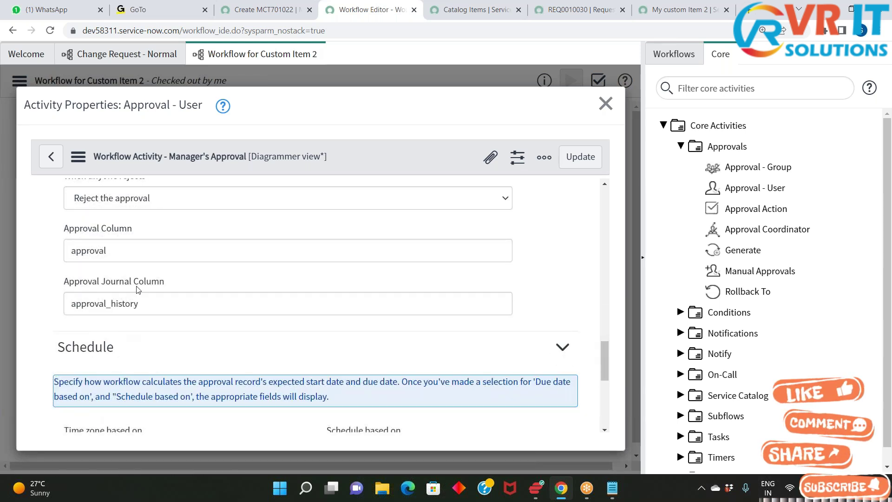
pyautogui.scroll(-4, 209, 360)
pyautogui.scroll(1, 211, 360)
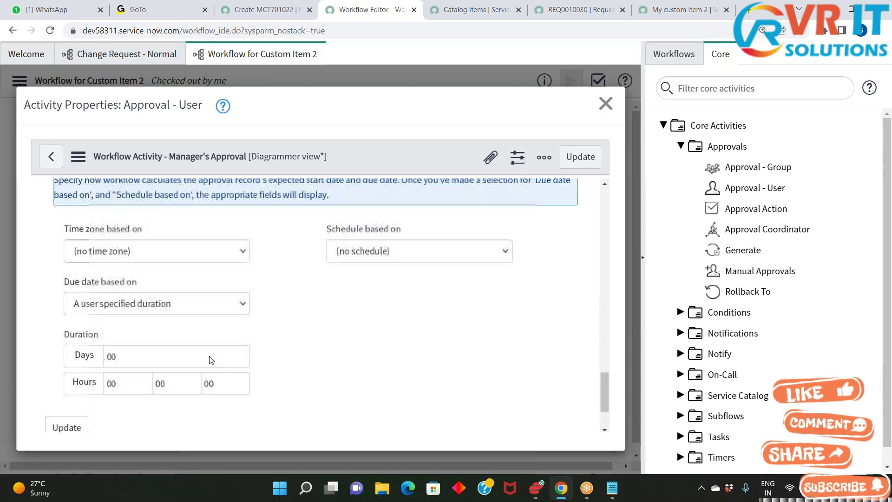
pyautogui.scroll(5, 211, 360)
pyautogui.scroll(-1, 29, 238)
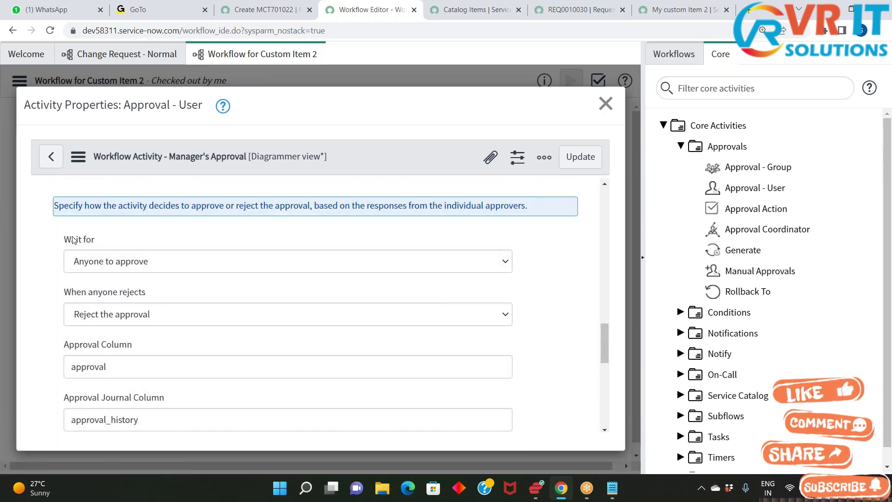
pyautogui.moveTo(104, 243); pyautogui.dragTo(67, 239)
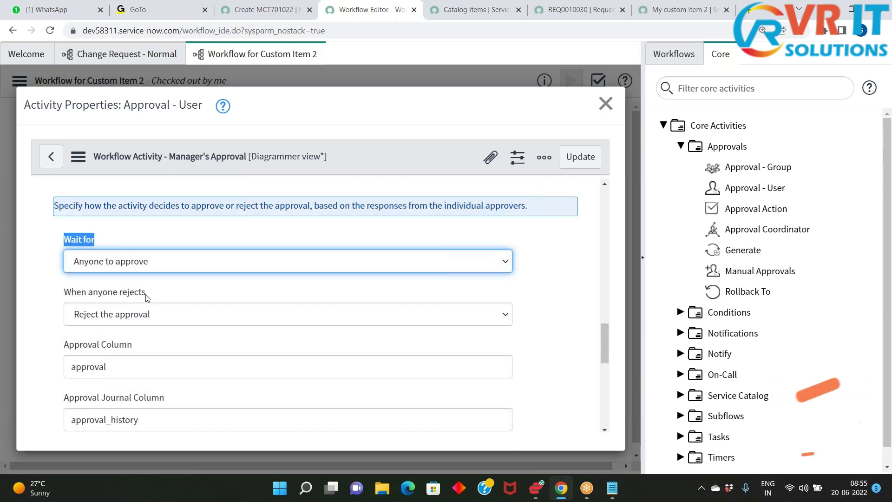
pyautogui.moveTo(146, 294); pyautogui.dragTo(62, 295)
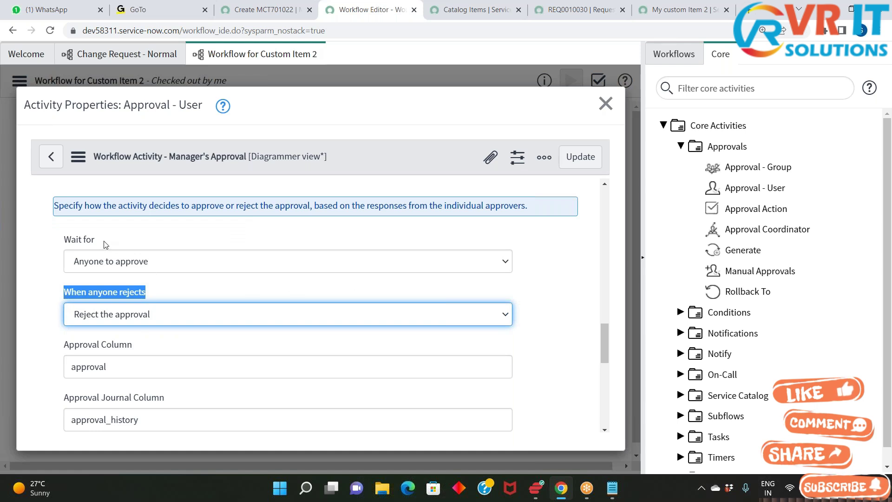
pyautogui.moveTo(131, 239); pyautogui.dragTo(53, 240)
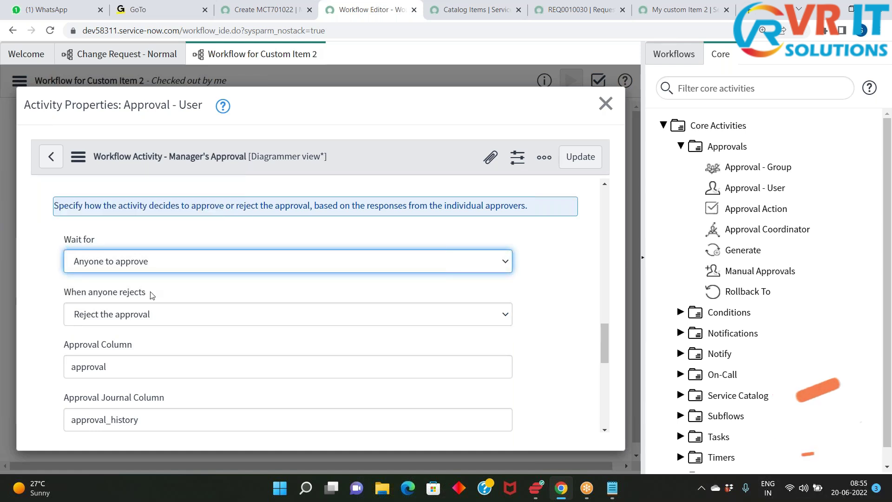
pyautogui.moveTo(147, 292); pyautogui.dragTo(62, 293)
pyautogui.click(32, 277)
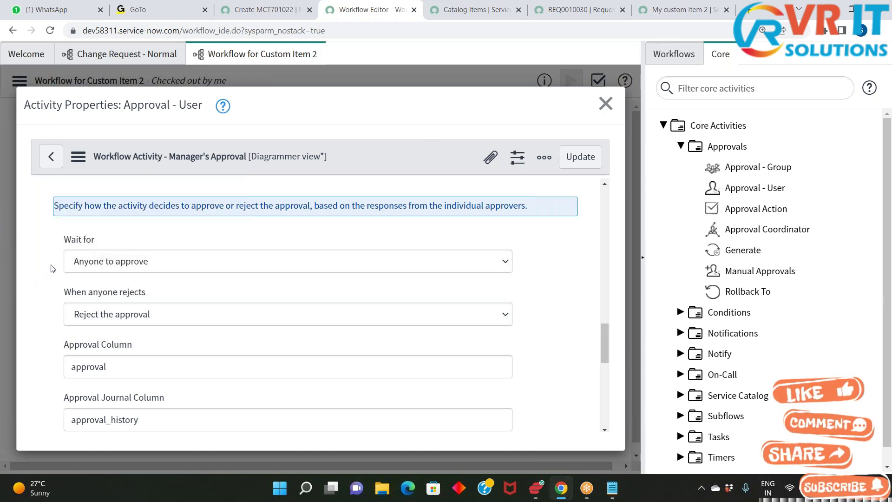
# - Open the request's My custom Item 2 requested item in a new browser tab and examine its Approvers list
pyautogui.click(586, 11)
pyautogui.rightClick(72, 365)
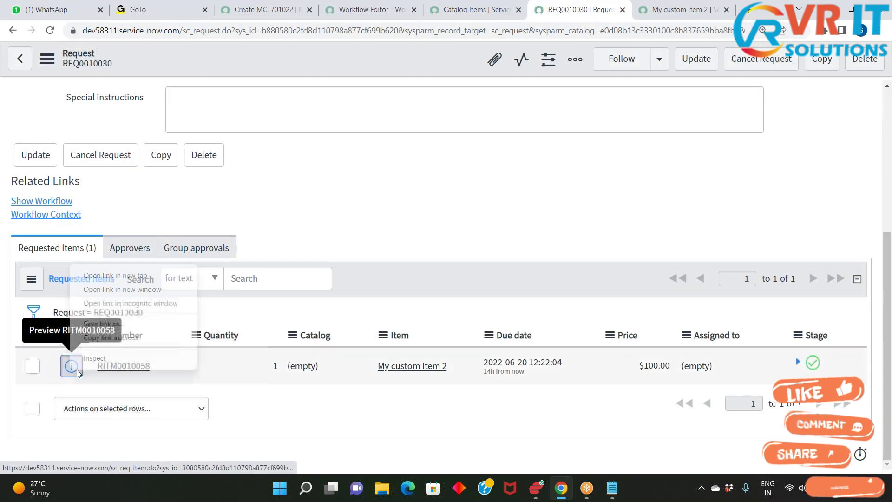
pyautogui.click(119, 277)
pyautogui.click(598, 15)
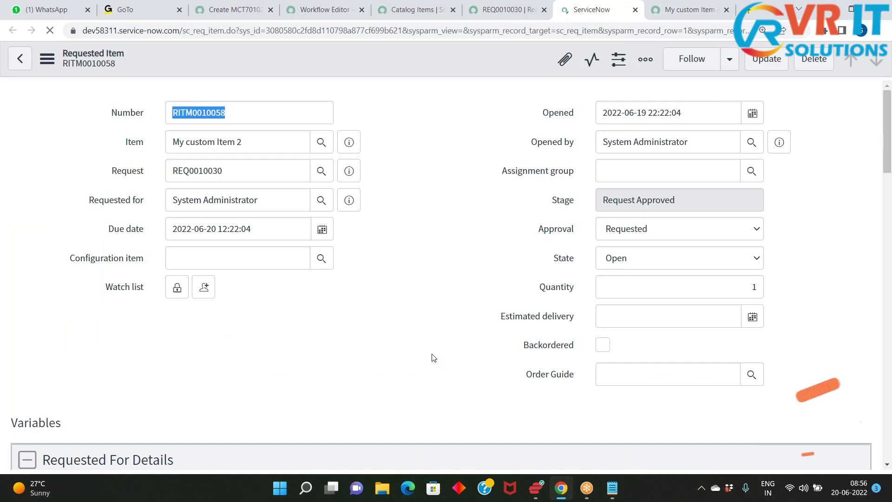
pyautogui.scroll(-10, 434, 362)
pyautogui.scroll(-10, 457, 402)
pyautogui.scroll(-4, 463, 394)
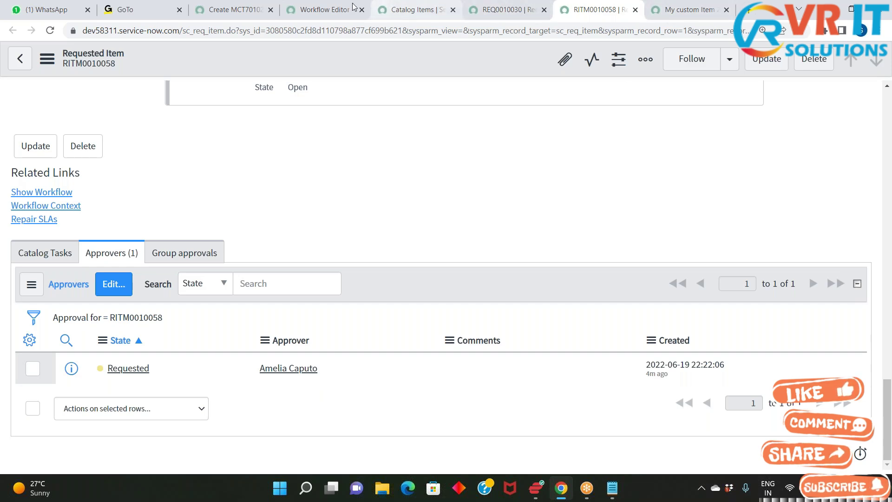
# - Check the manager on the My custom Item 2 order form, and compare the activity's Wait for options with the requested item's approvers
pyautogui.click(655, 16)
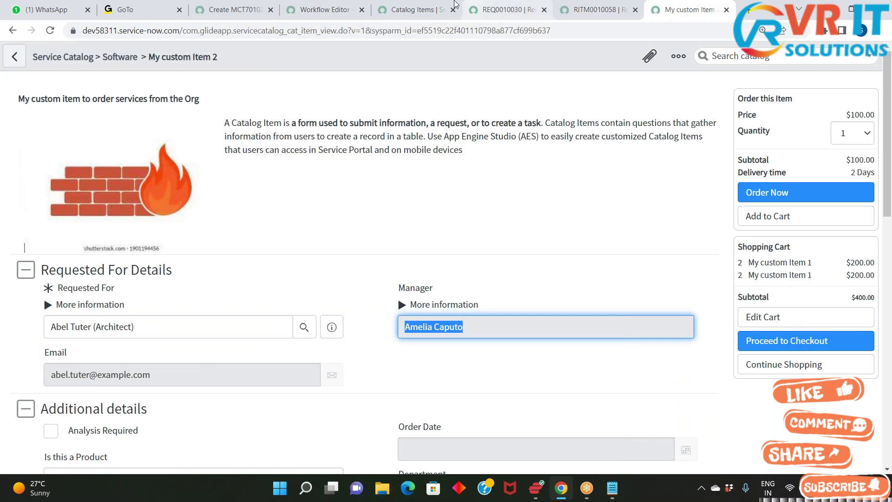
pyautogui.click(411, 10)
pyautogui.click(346, 5)
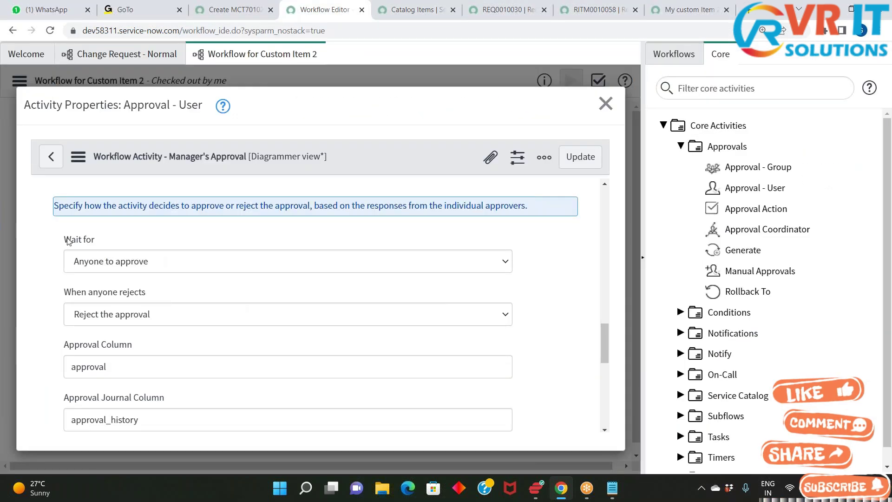
pyautogui.moveTo(97, 241); pyautogui.dragTo(67, 240)
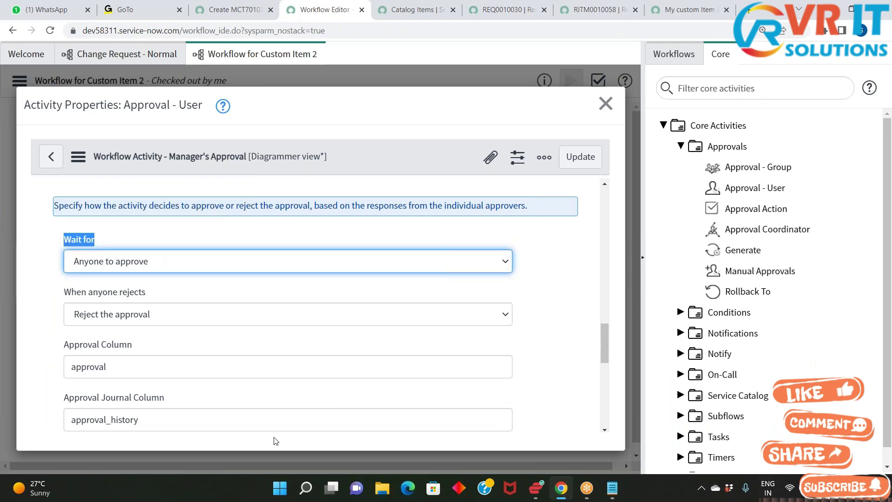
pyautogui.click(151, 266)
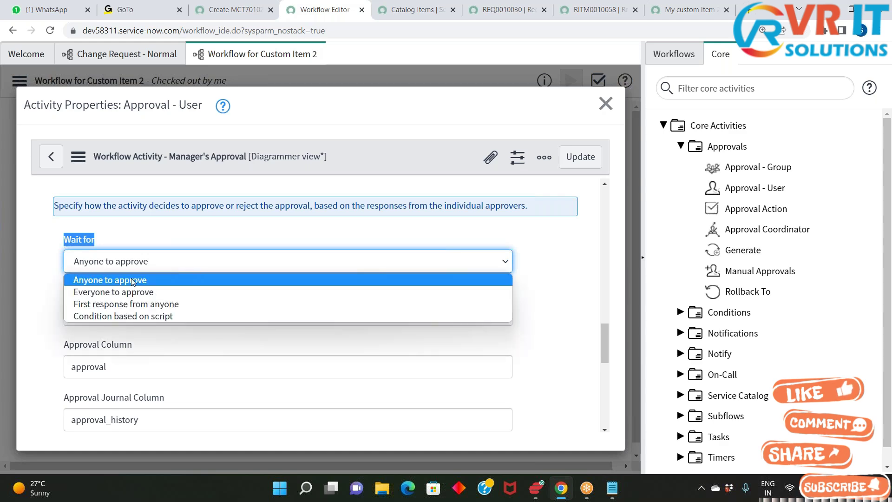
pyautogui.click(666, 8)
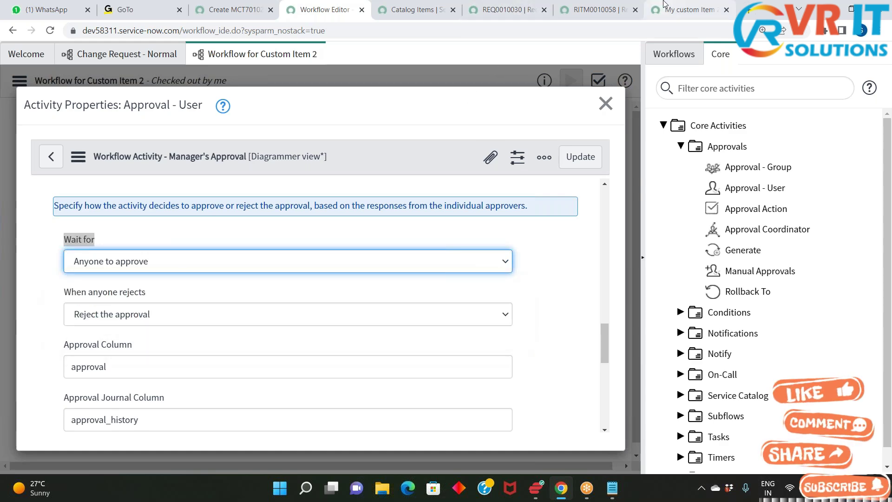
pyautogui.click(596, 10)
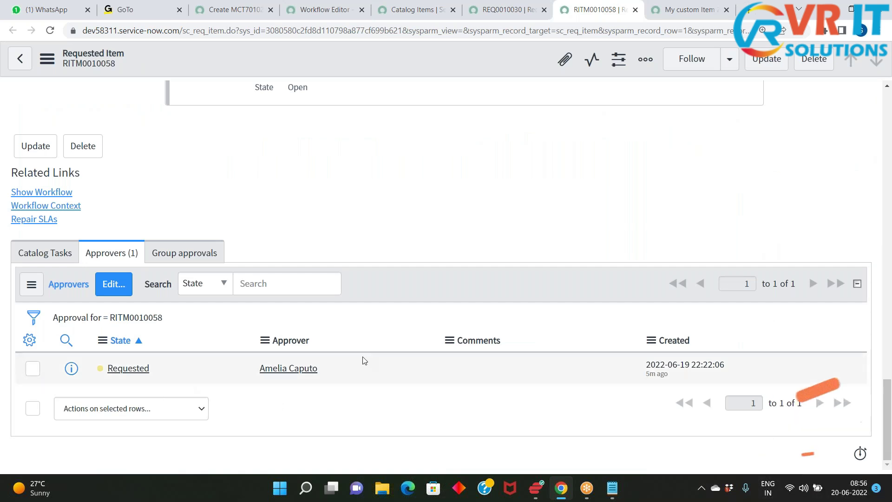
# - Return to the Manager's Approval activity in the workflow editor and set Wait for to Everyone to approve
pyautogui.click(335, 9)
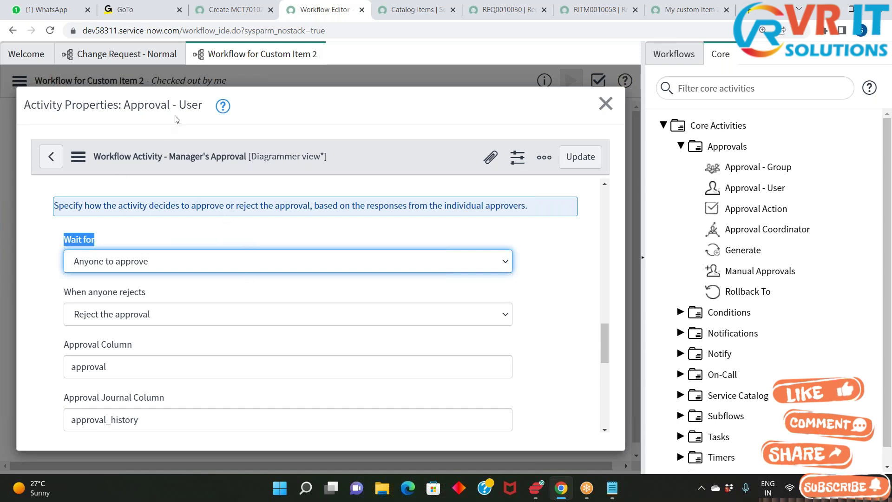
pyautogui.moveTo(203, 105); pyautogui.dragTo(131, 105)
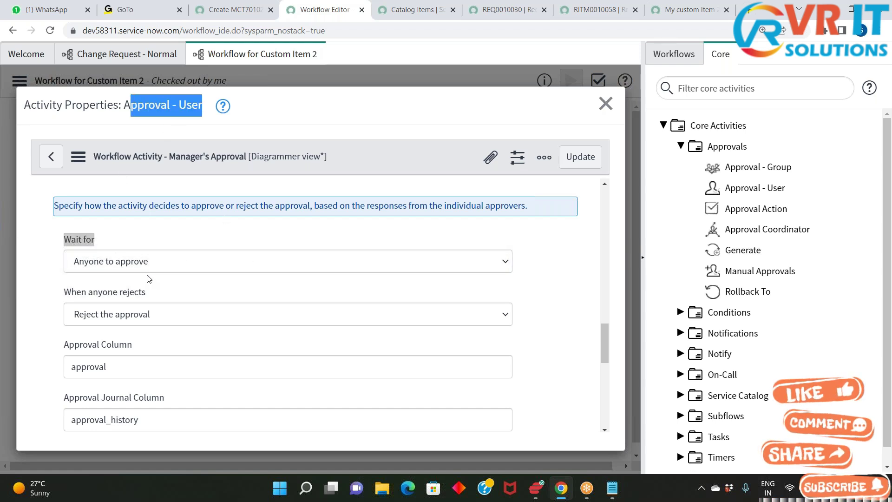
pyautogui.click(199, 240)
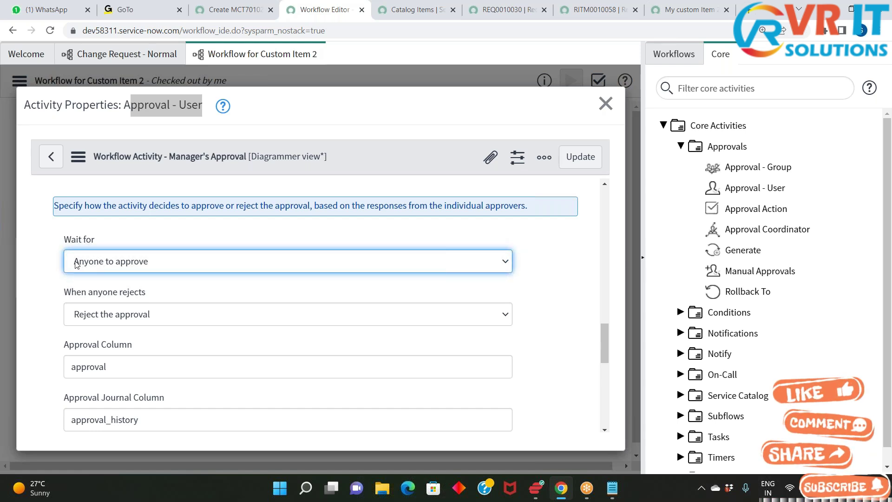
pyautogui.click(201, 272)
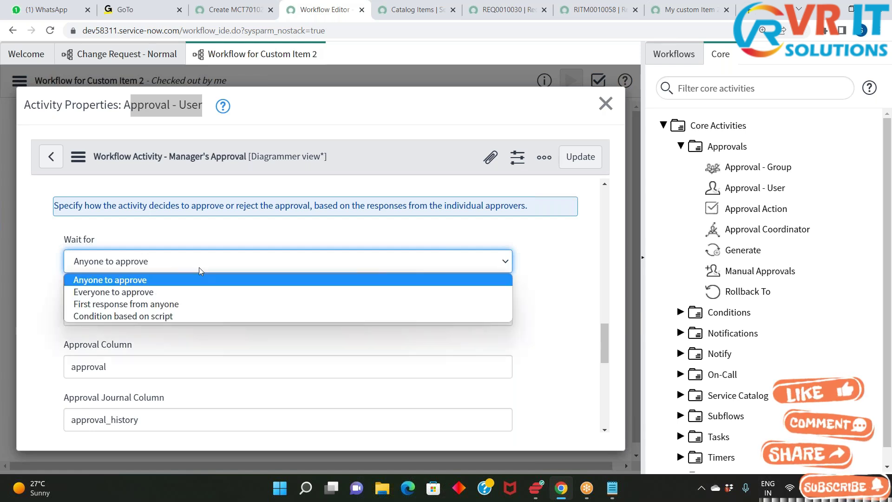
pyautogui.click(145, 298)
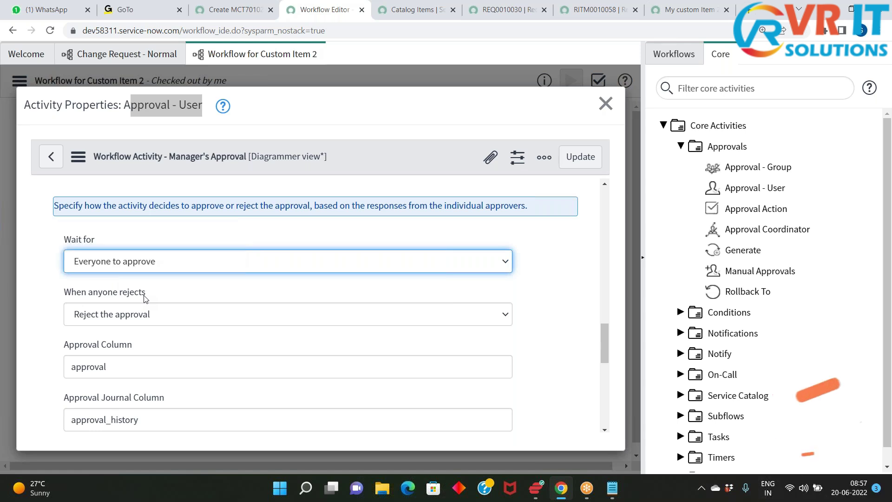
# - Review the Wait for options of the Manager's Approval activity together with its Approvers section and approver script
pyautogui.click(116, 264)
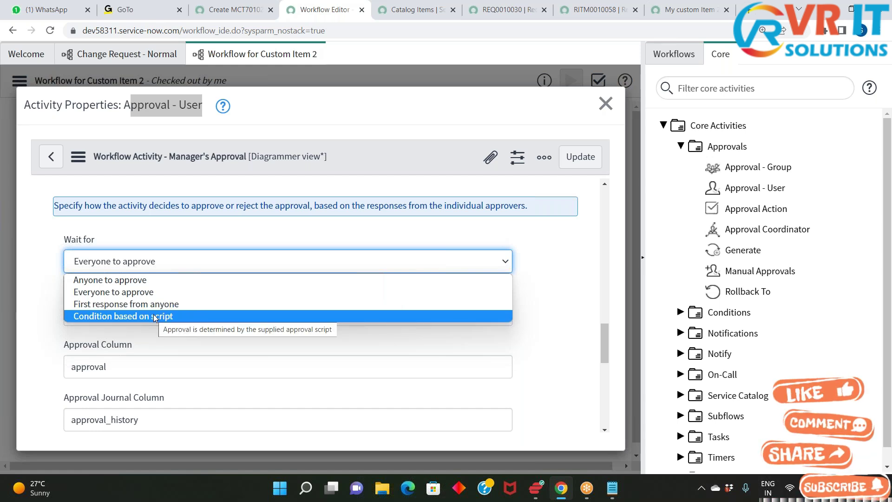
pyautogui.click(572, 322)
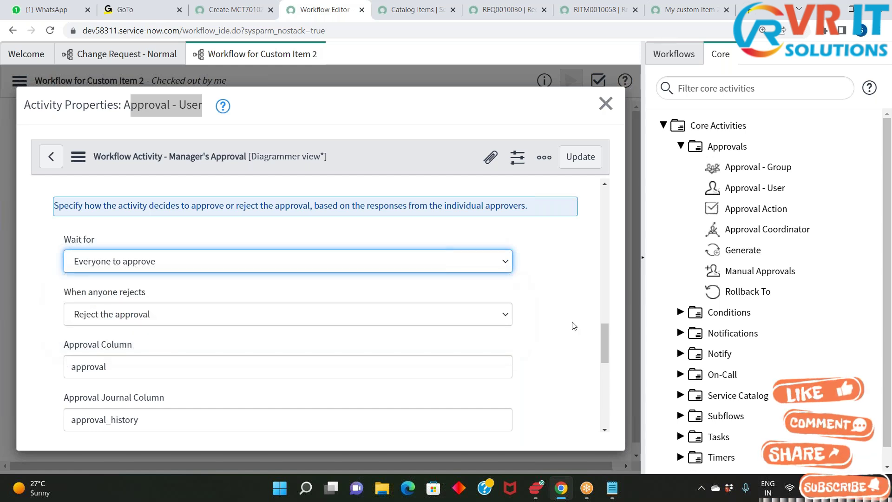
pyautogui.scroll(5, 583, 333)
pyautogui.scroll(8, 585, 338)
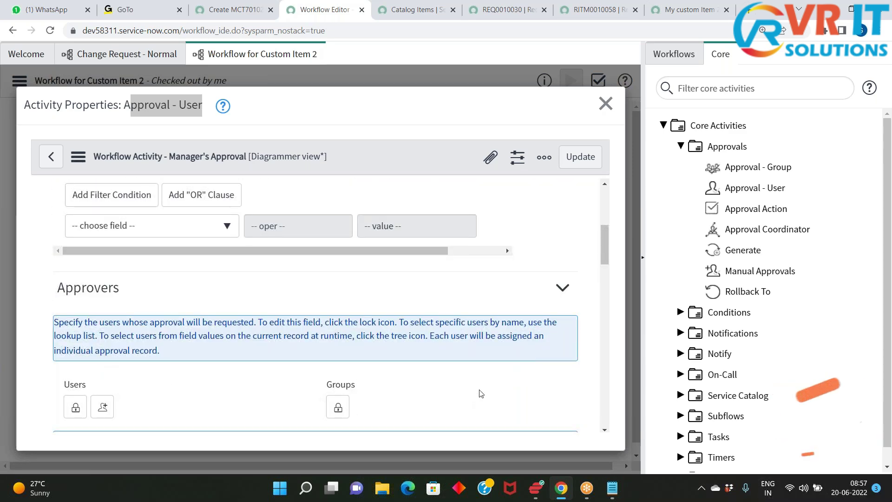
pyautogui.scroll(-1, 541, 379)
pyautogui.scroll(-10, 541, 379)
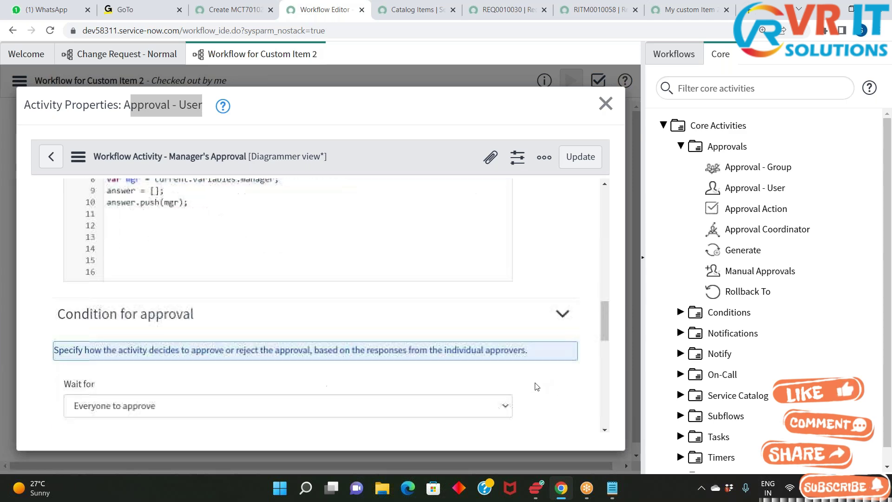
pyautogui.scroll(3, 204, 307)
# - Set Wait for to Condition based on script and read the comments in the Approval Script template
pyautogui.click(147, 265)
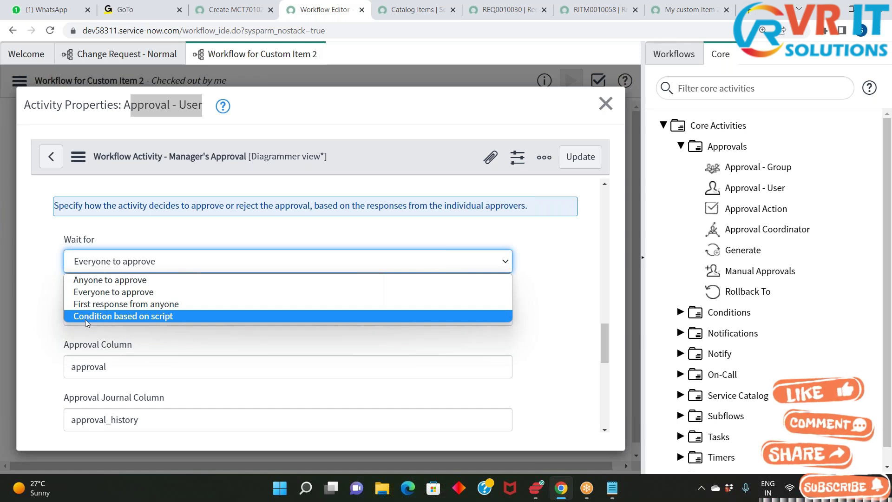
pyautogui.click(152, 316)
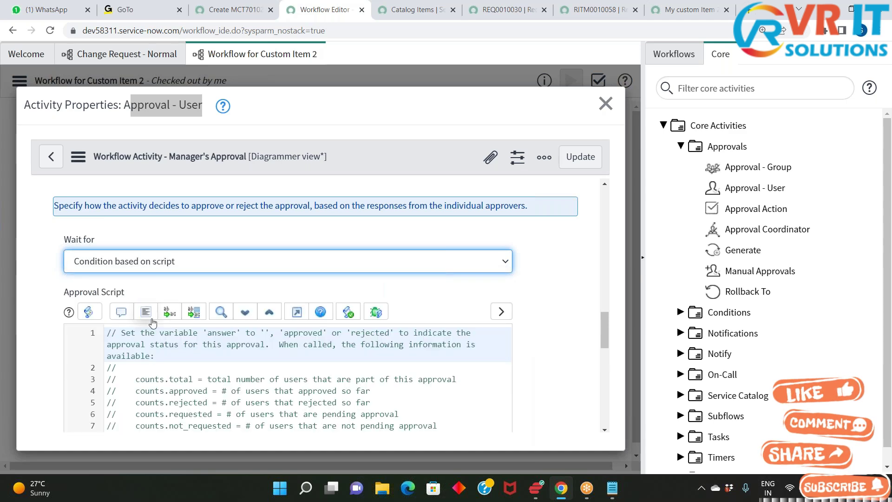
pyautogui.scroll(-4, 154, 321)
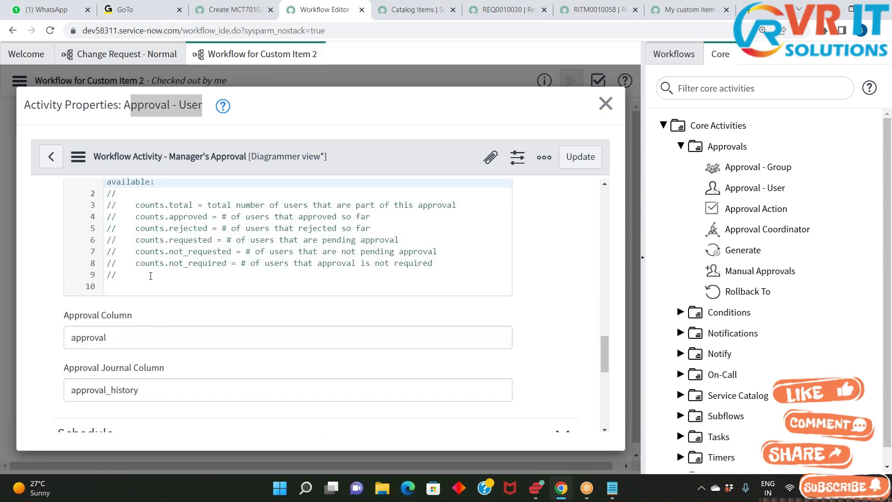
pyautogui.click(255, 276)
pyautogui.scroll(4, 246, 305)
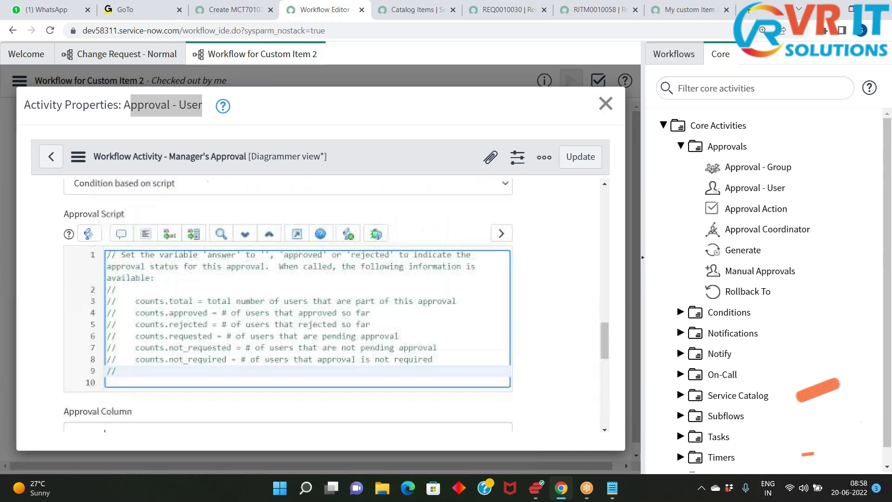
pyautogui.scroll(-3, 243, 344)
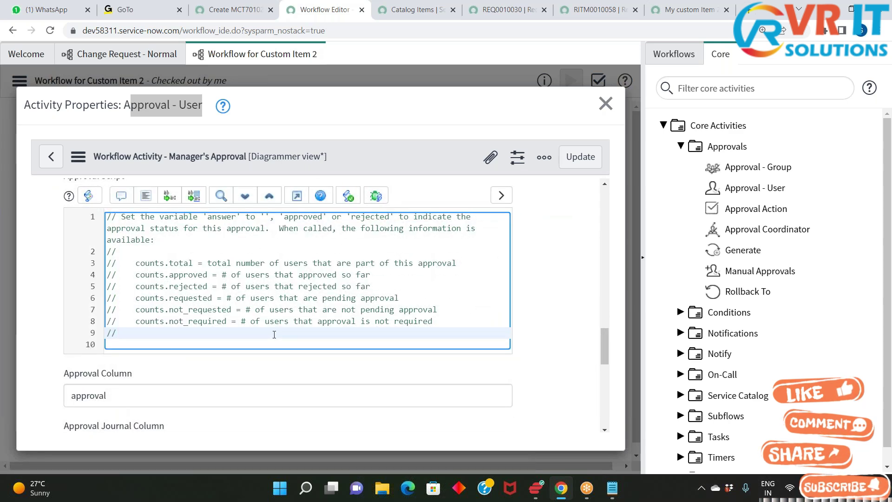
pyautogui.scroll(3, 207, 318)
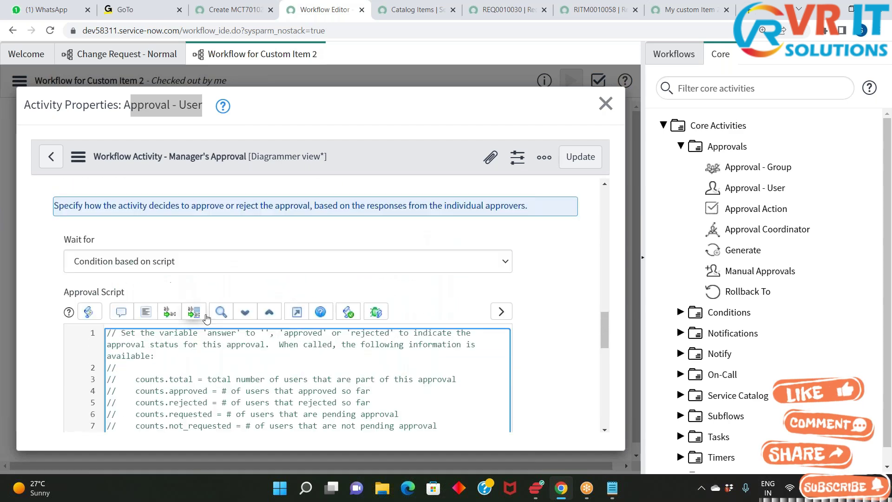
pyautogui.scroll(3, 207, 319)
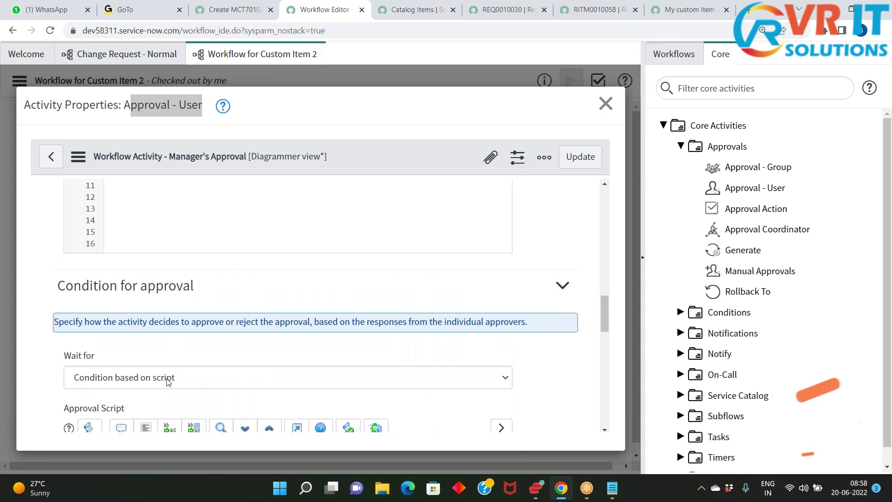
# - Compare the available Wait for choices with the Approval Script field under Condition for approval
pyautogui.click(179, 387)
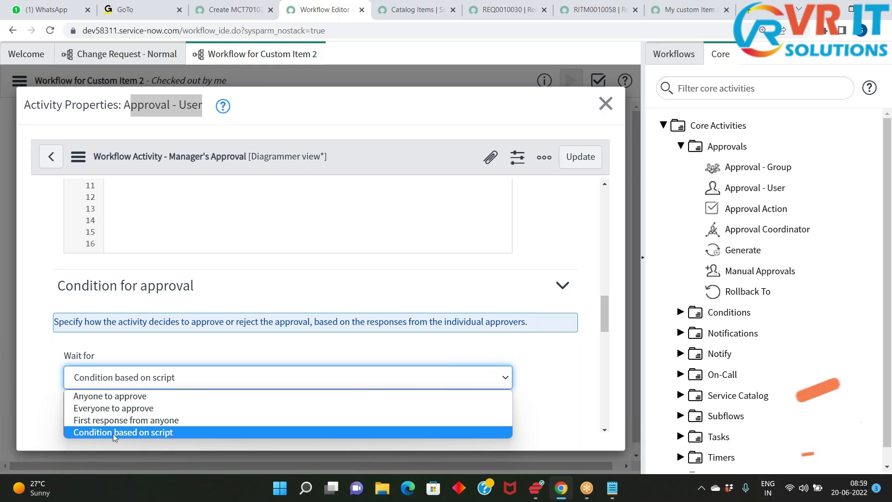
pyautogui.click(44, 401)
pyautogui.moveTo(97, 358); pyautogui.dragTo(61, 361)
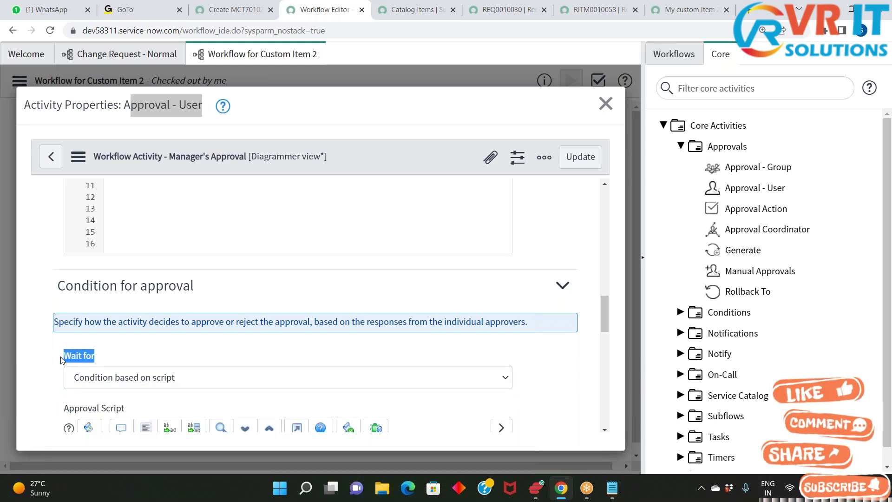
pyautogui.click(552, 381)
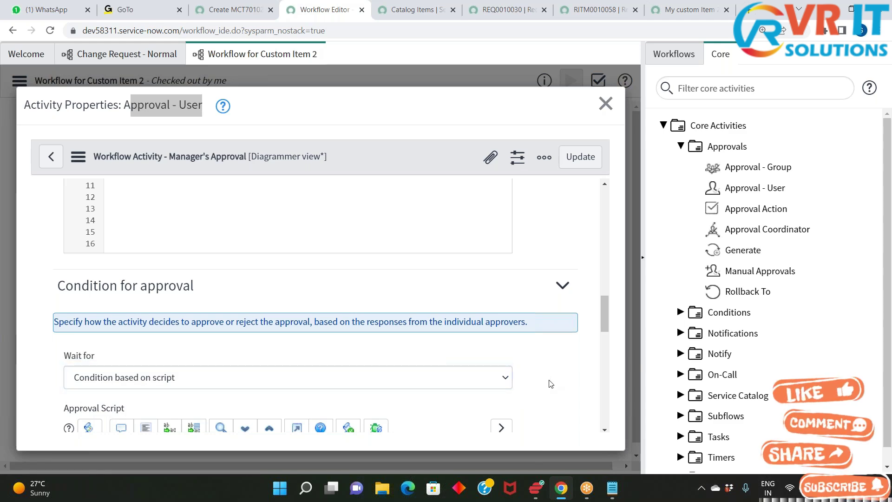
pyautogui.scroll(-3, 553, 386)
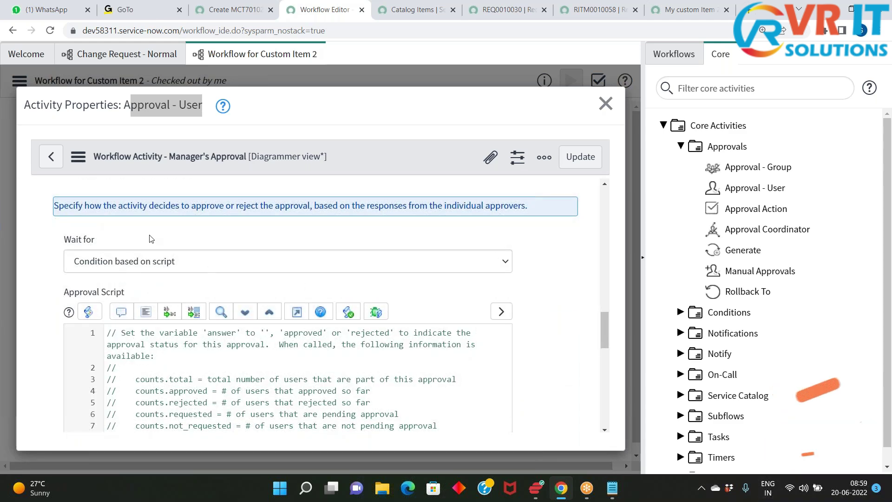
pyautogui.scroll(1, 188, 267)
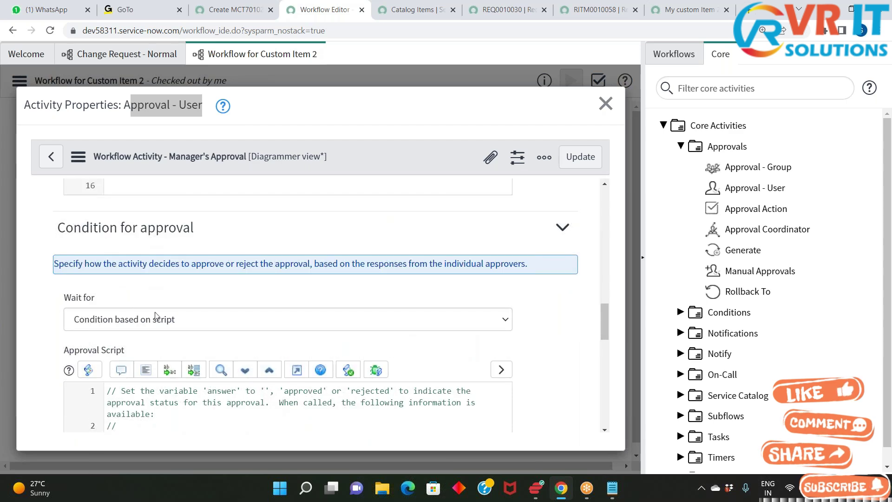
# - Set Wait for to Anyone to approve in the Manager's Approval activity
pyautogui.click(213, 321)
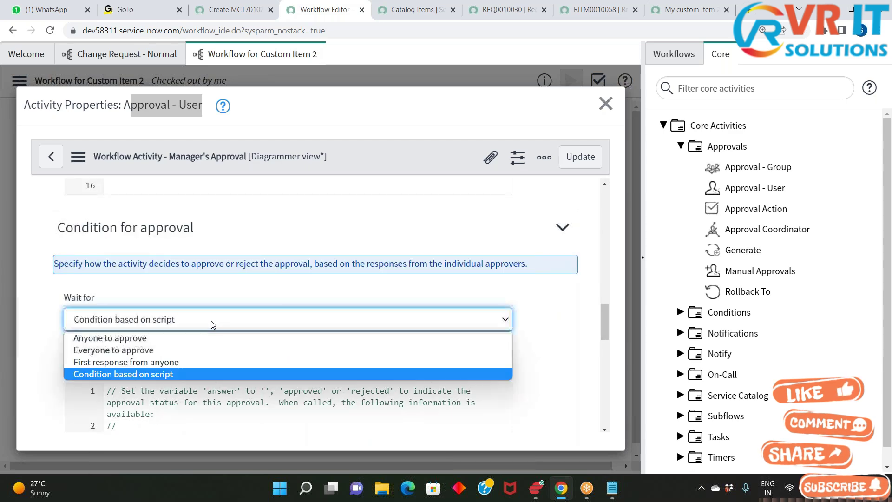
pyautogui.click(186, 339)
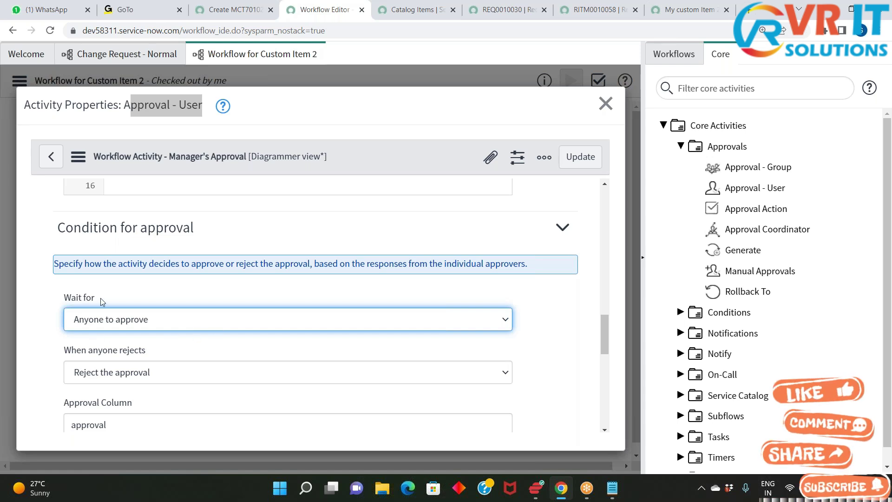
pyautogui.moveTo(95, 299); pyautogui.dragTo(63, 301)
pyautogui.click(35, 335)
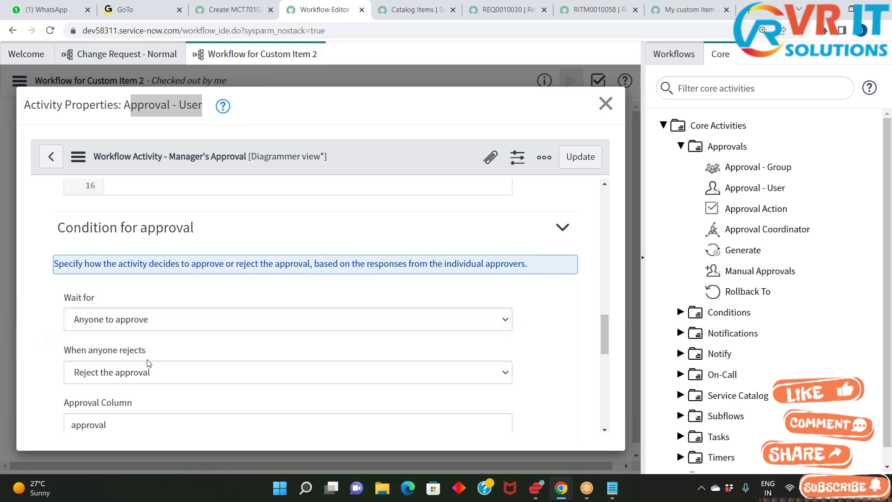
# - Review the When anyone rejects choices and set the field to Wait for other responses before deciding
pyautogui.moveTo(153, 354); pyautogui.dragTo(63, 351)
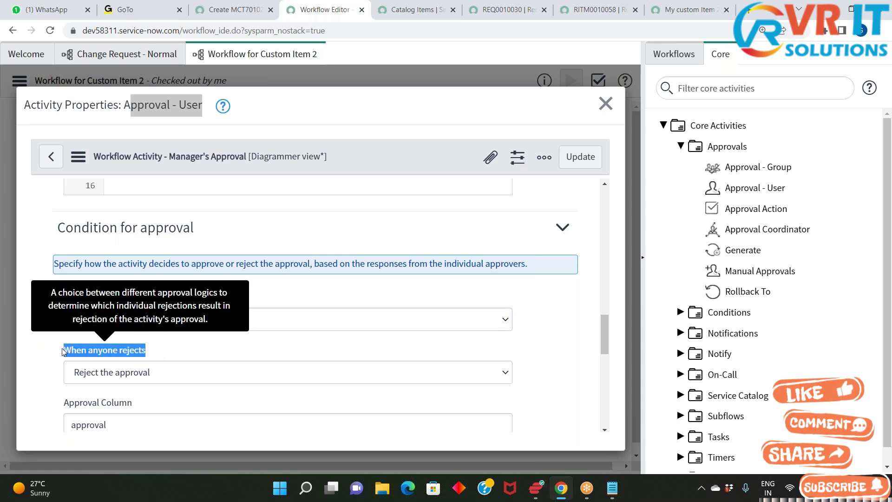
pyautogui.click(182, 376)
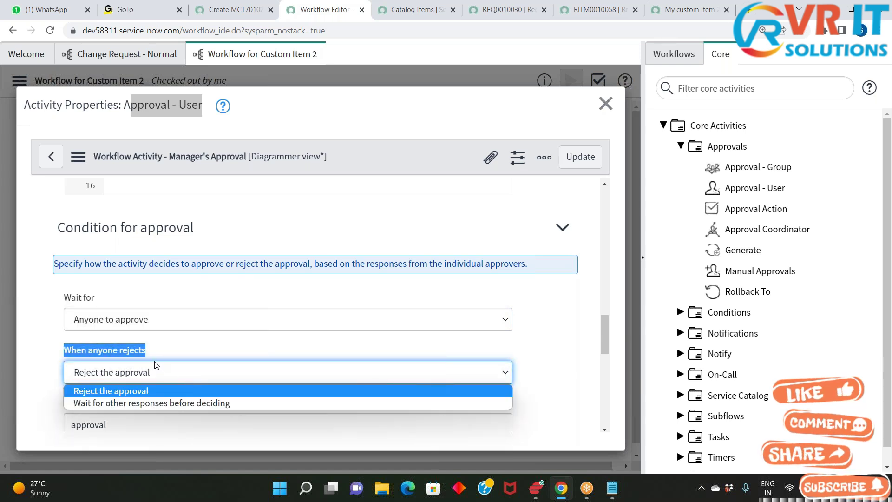
pyautogui.click(41, 355)
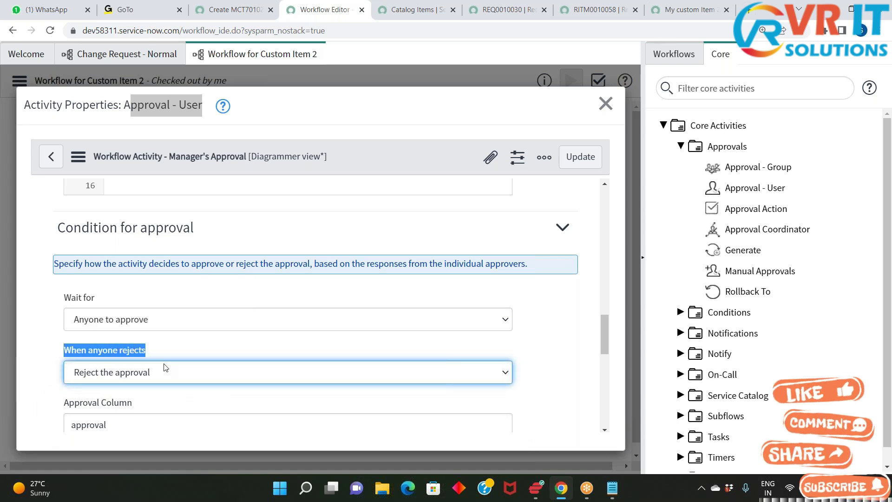
pyautogui.click(176, 370)
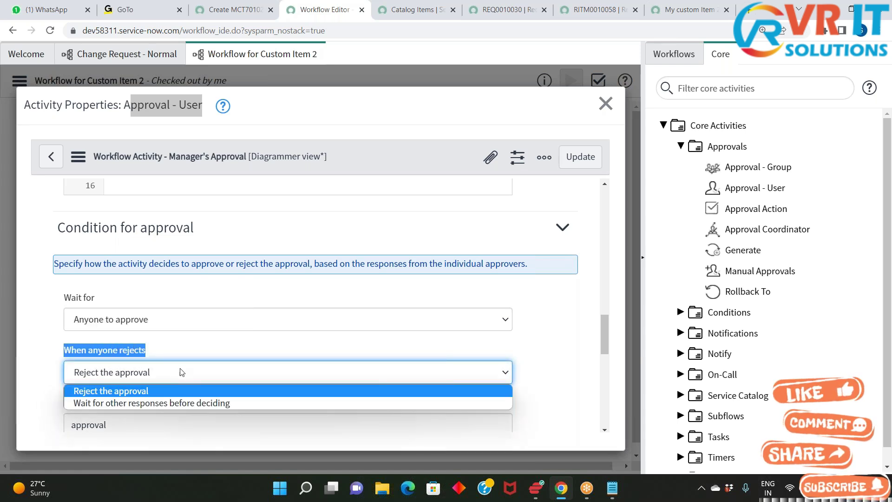
pyautogui.click(137, 393)
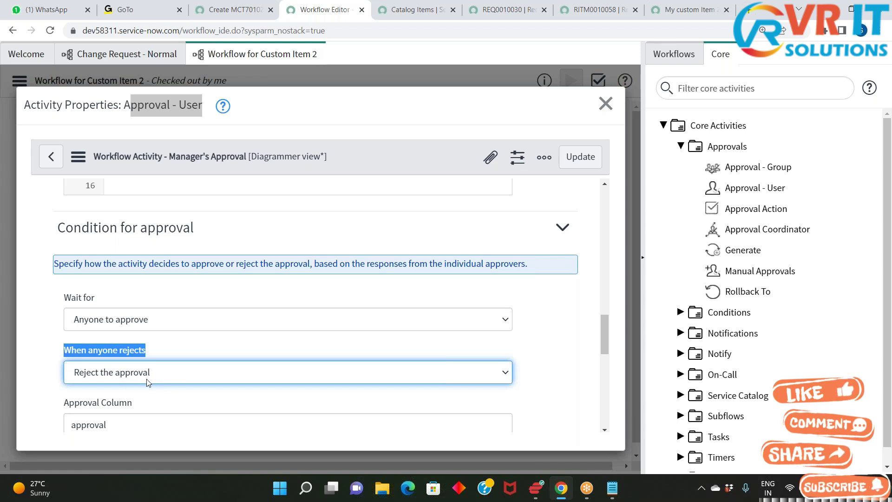
pyautogui.click(176, 378)
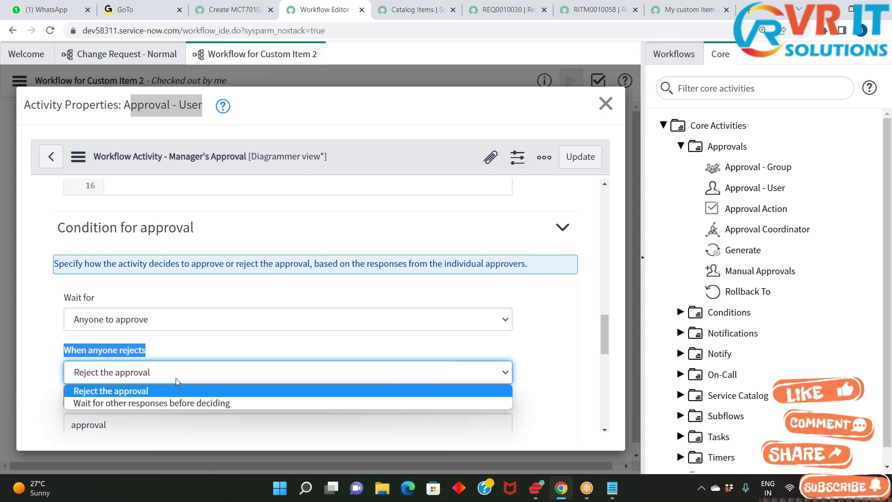
pyautogui.click(154, 403)
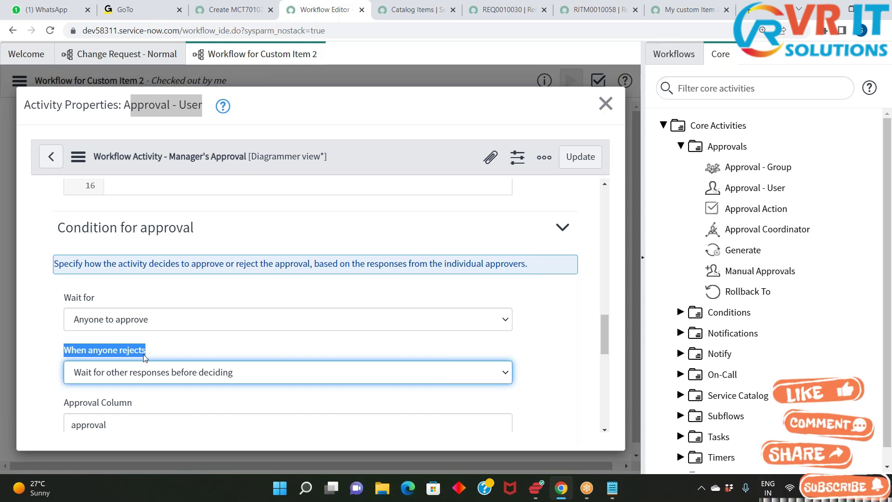
# - Read the help text for Wait for and When anyone rejects, and examine how the Wait for options combine with the rejection setting
pyautogui.moveTo(144, 352); pyautogui.dragTo(67, 350)
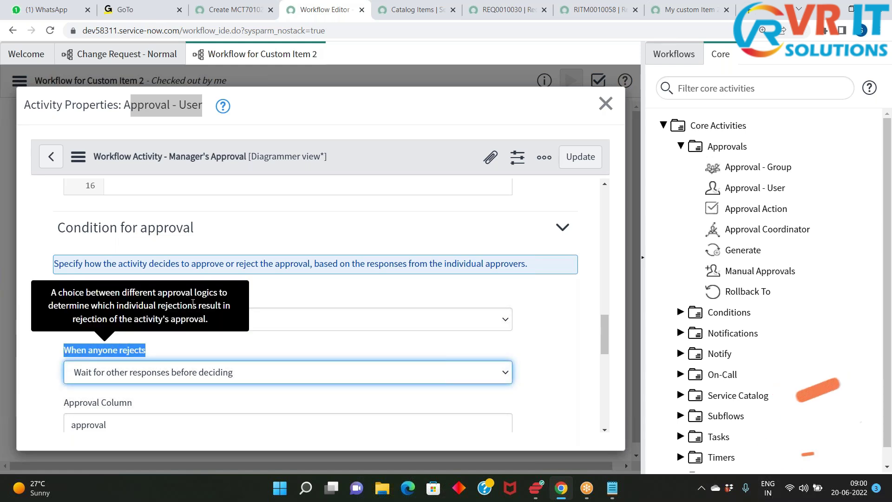
pyautogui.click(241, 300)
pyautogui.moveTo(105, 299); pyautogui.dragTo(71, 297)
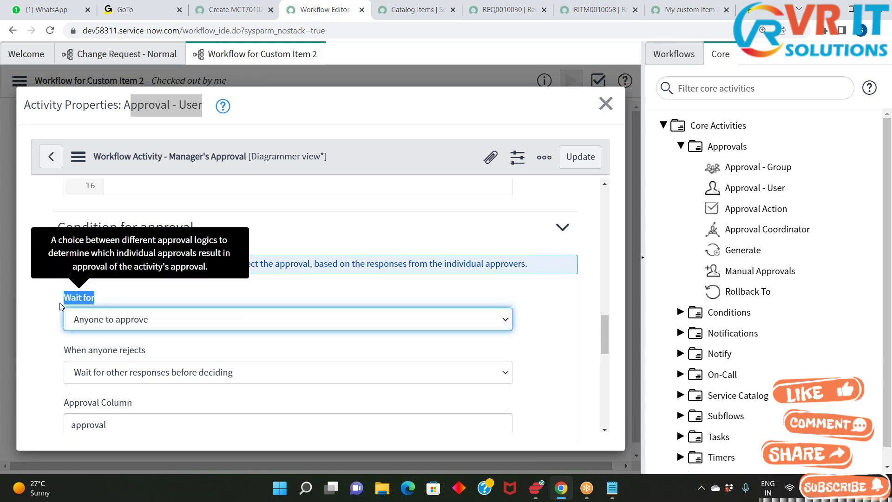
pyautogui.click(51, 314)
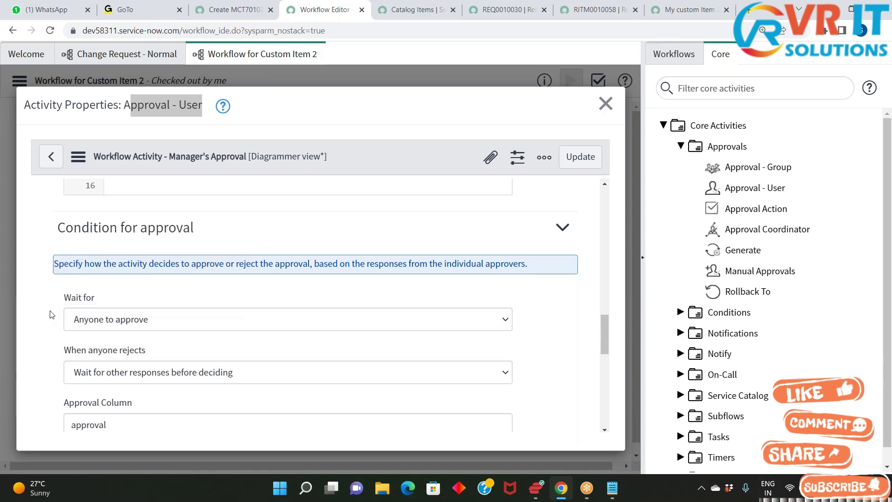
pyautogui.click(96, 318)
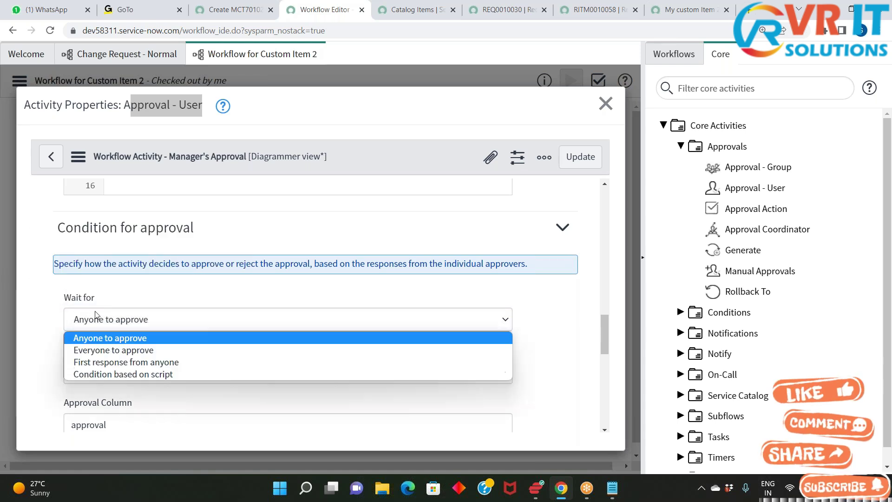
pyautogui.click(33, 332)
pyautogui.click(93, 370)
pyautogui.click(74, 364)
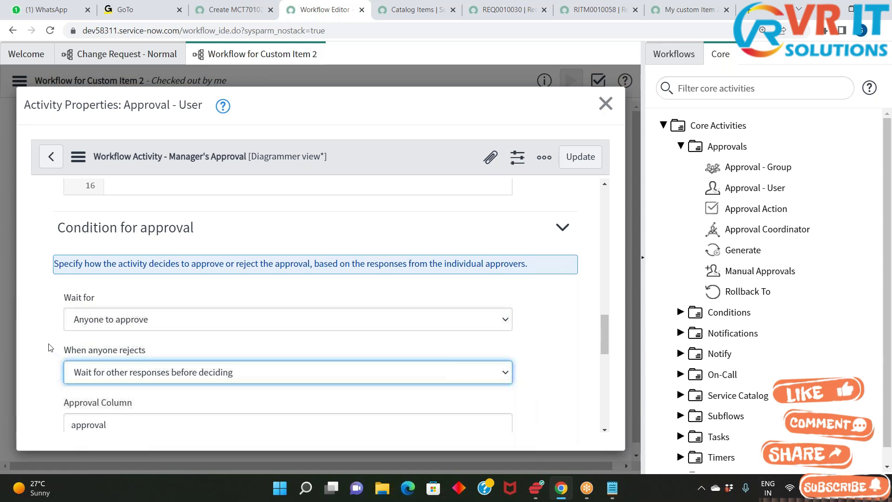
pyautogui.click(102, 322)
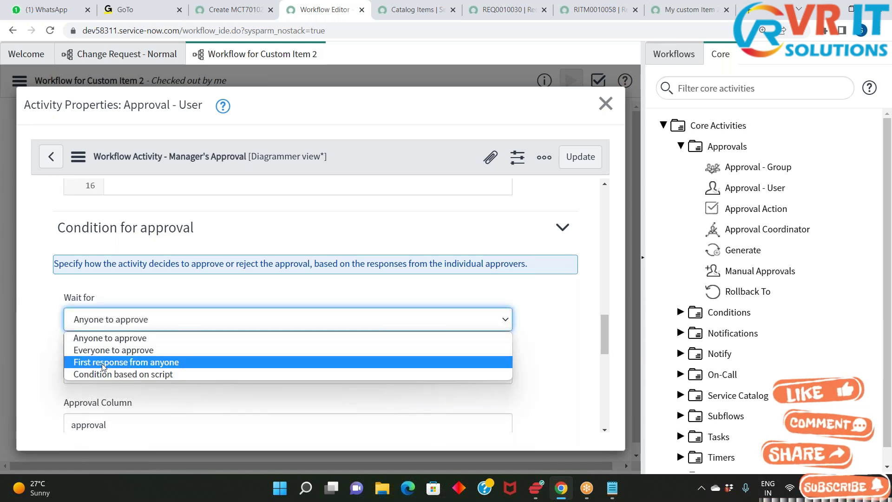
pyautogui.click(51, 329)
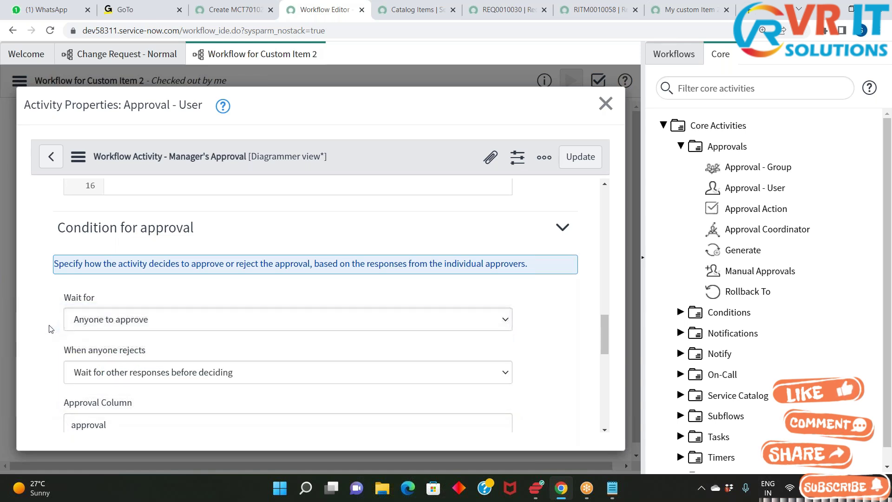
pyautogui.click(90, 320)
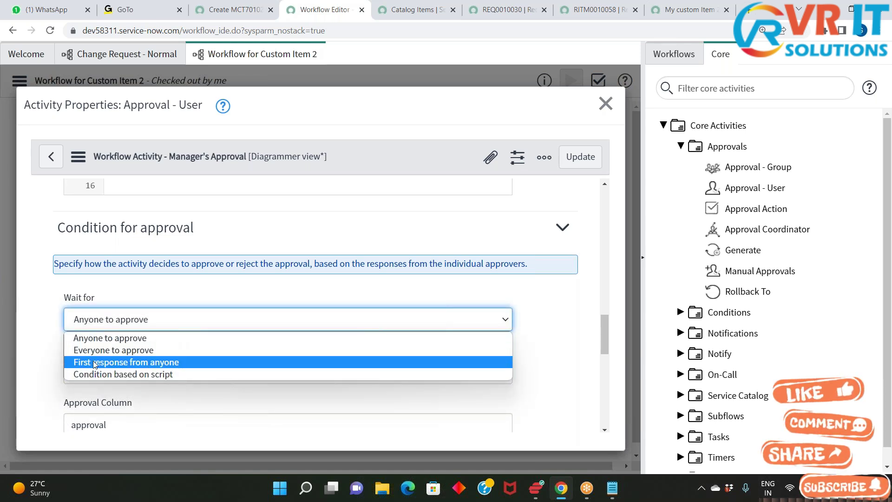
pyautogui.click(40, 333)
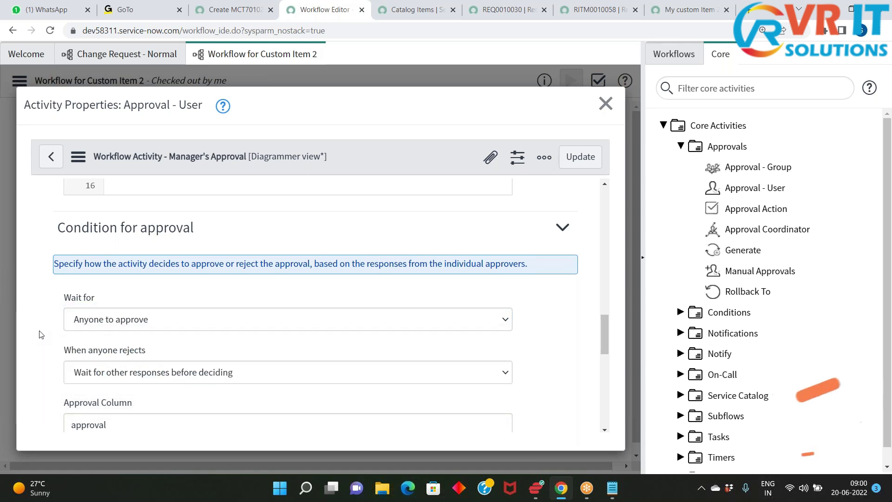